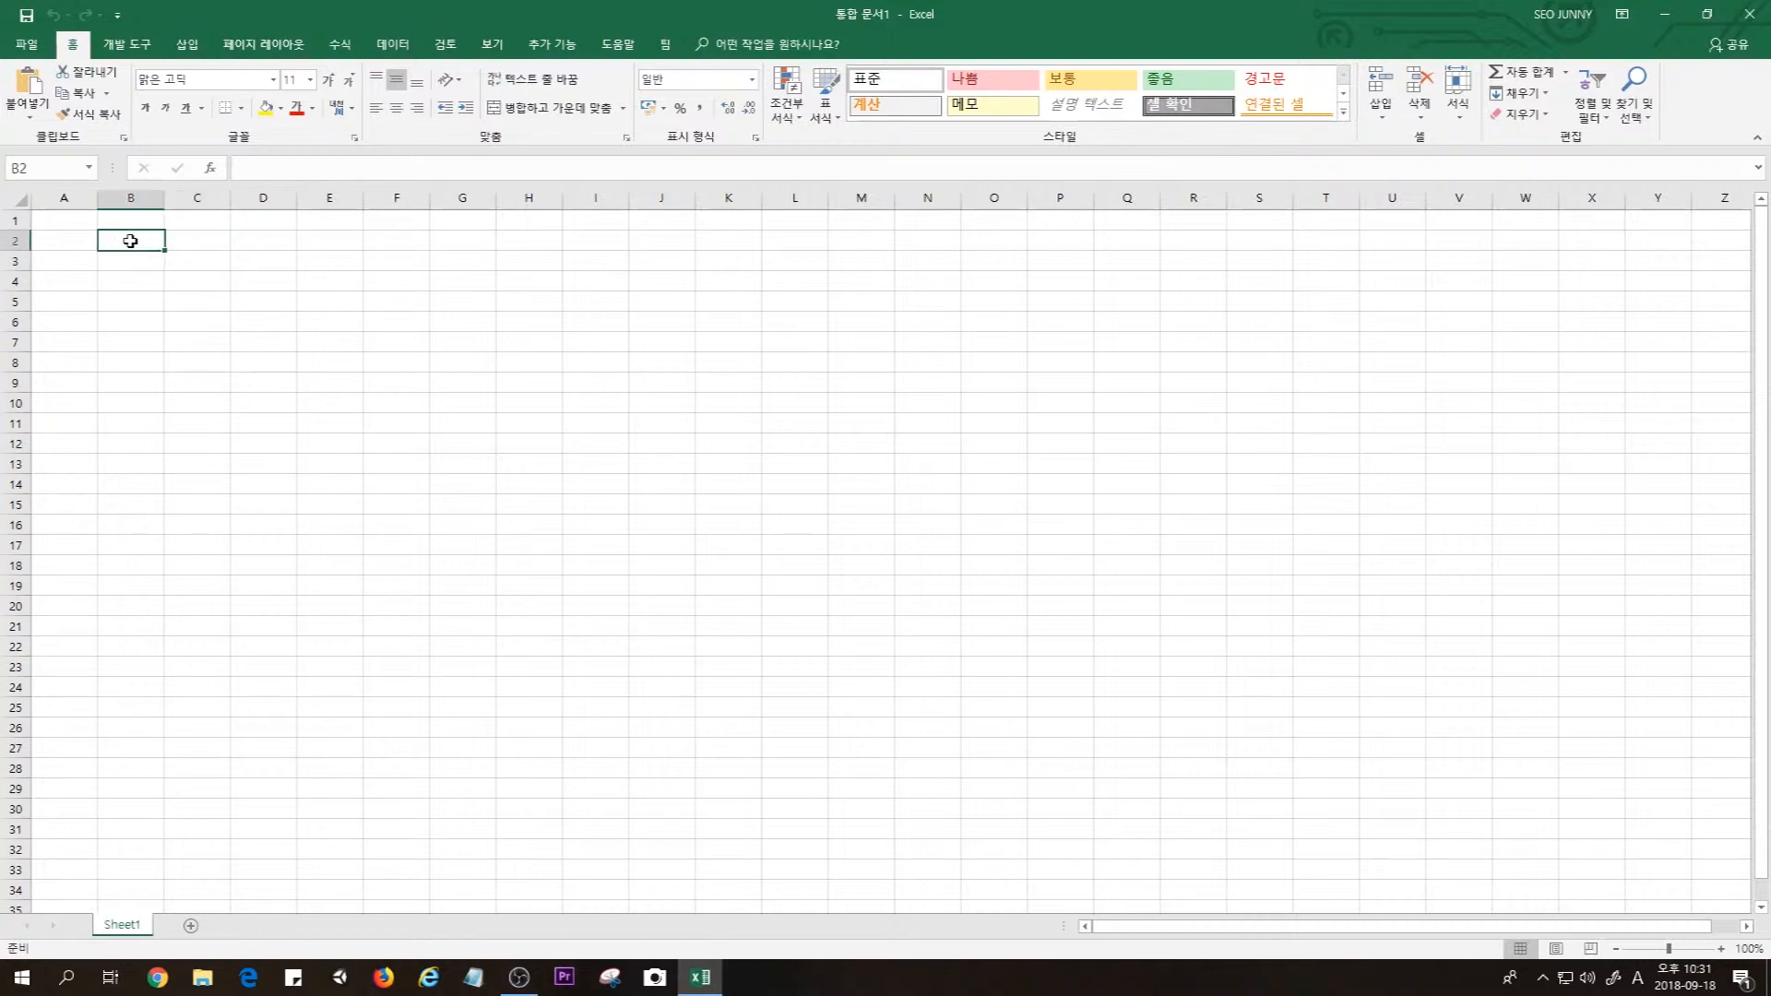
pyautogui.click(134, 276)
pyautogui.click(204, 282)
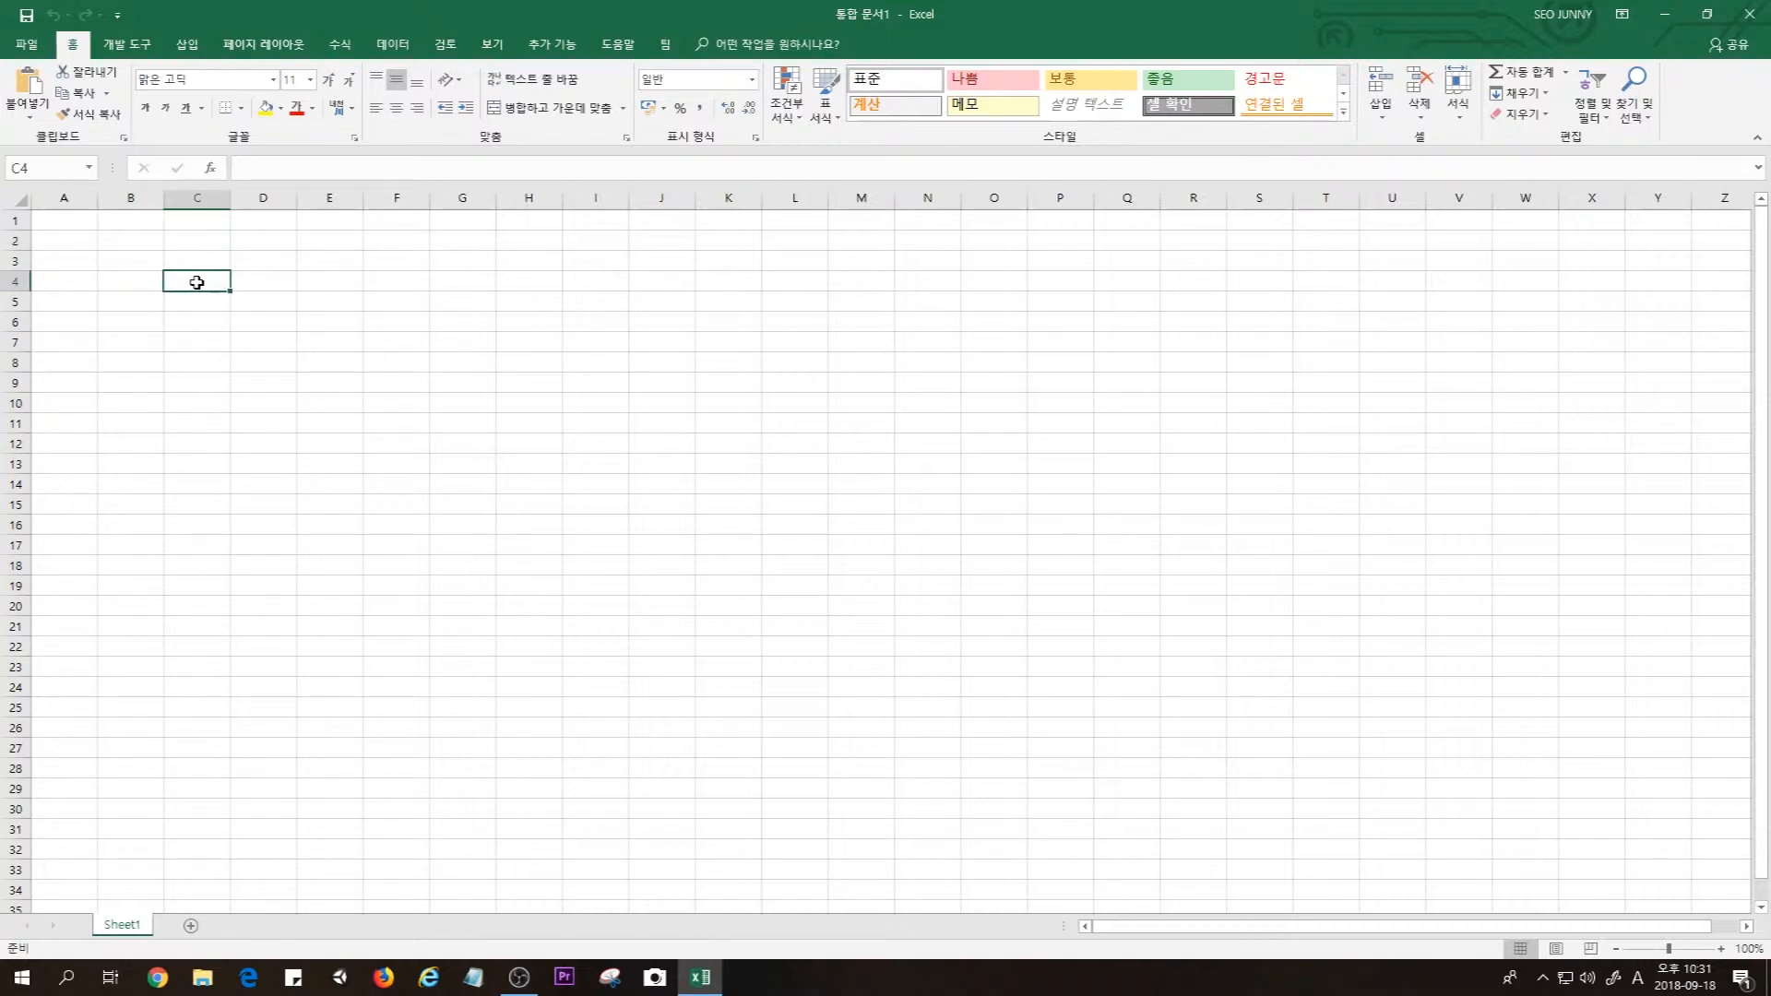
pyautogui.click(122, 279)
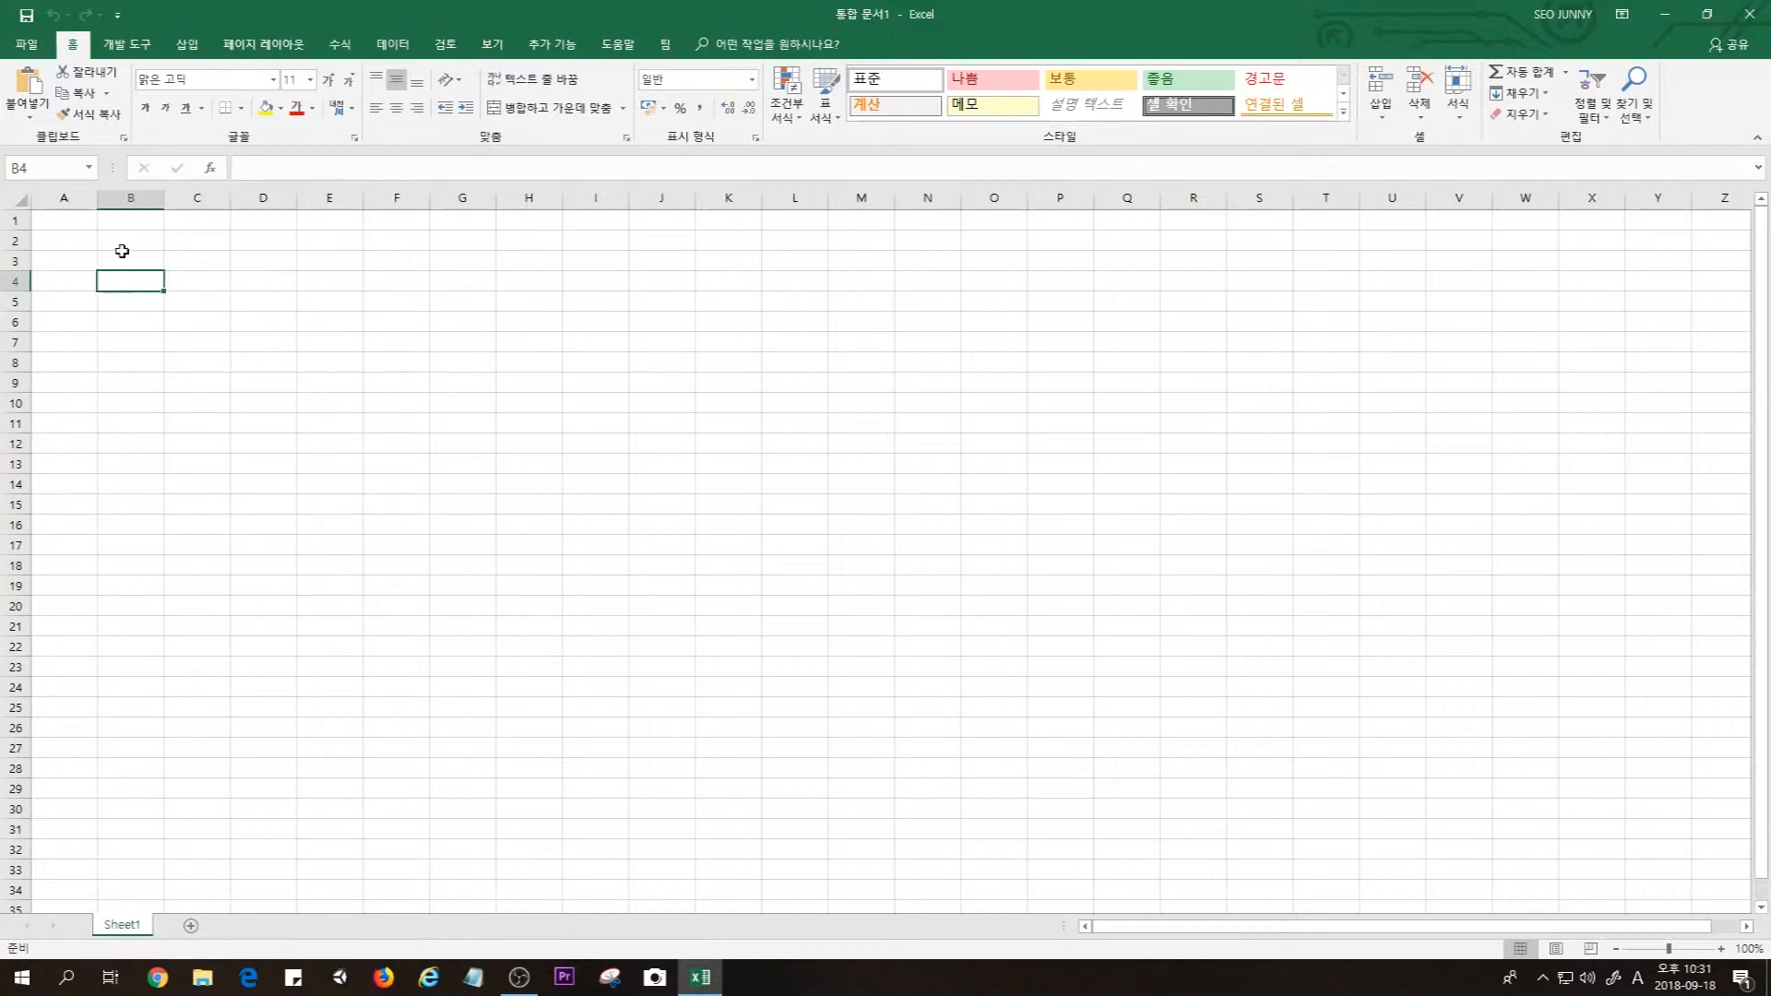
pyautogui.moveTo(146, 238); pyautogui.dragTo(340, 384)
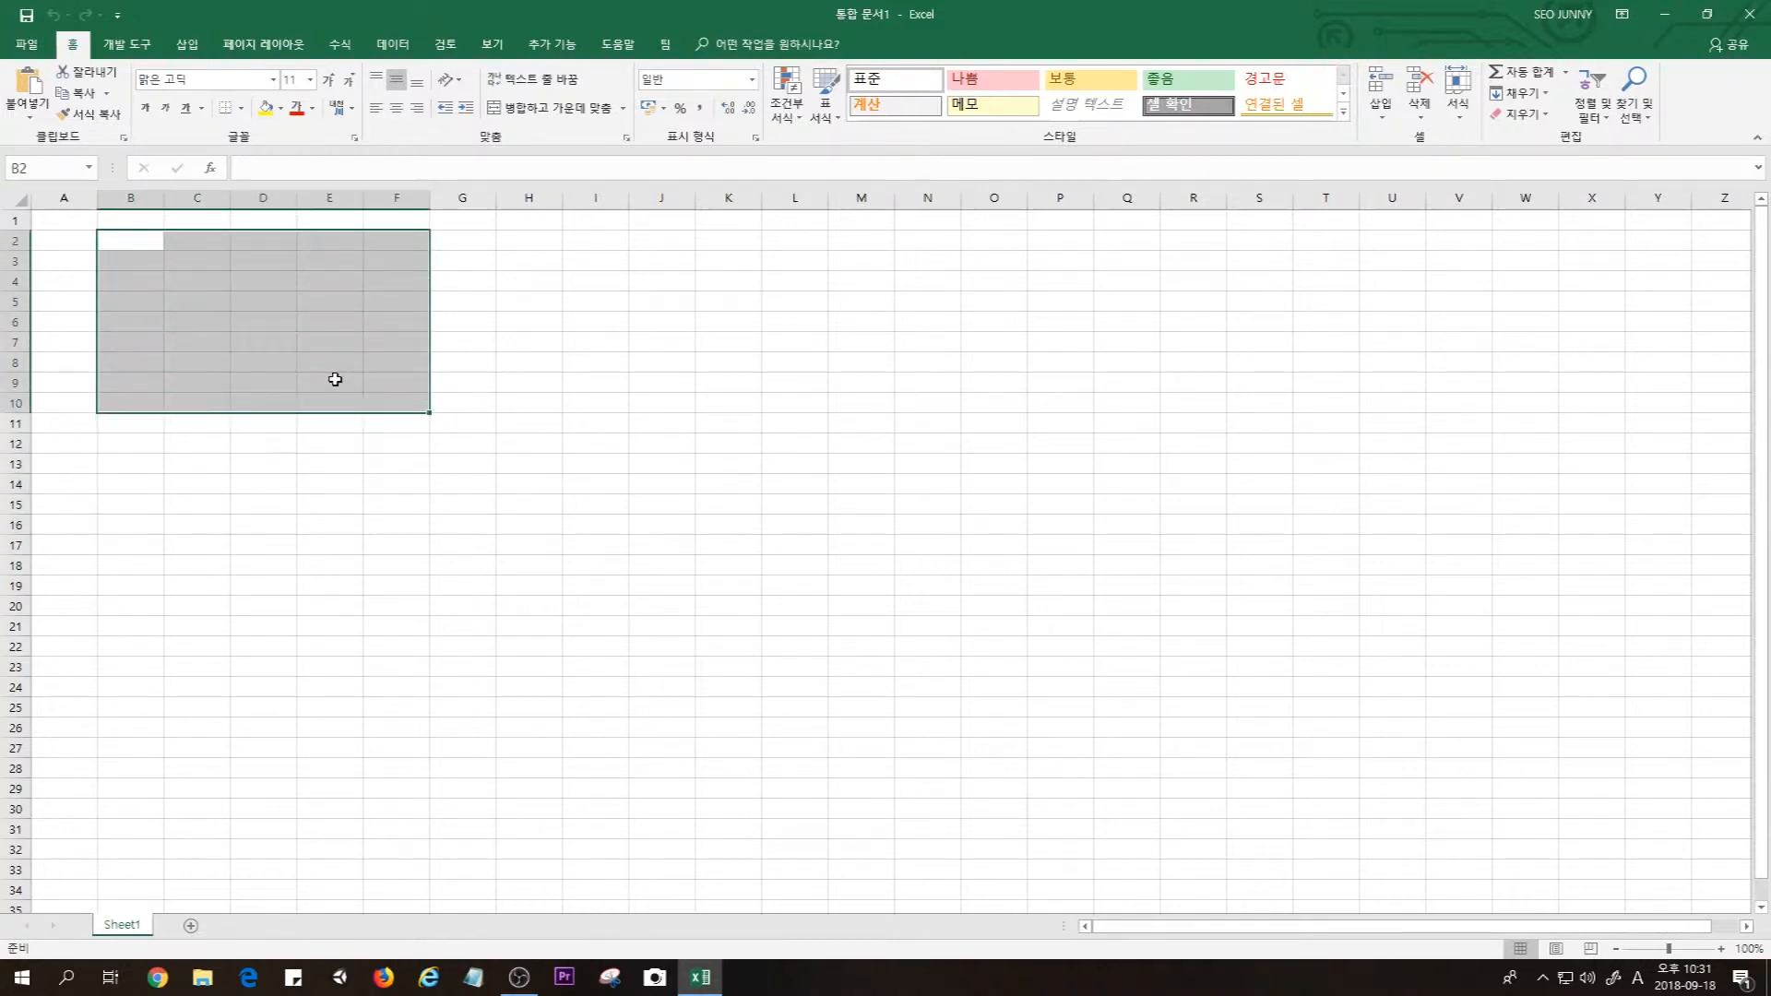
pyautogui.click(319, 359)
pyautogui.press('Up')
pyautogui.press('Up')
pyautogui.press('Up')
pyautogui.press('Up')
pyautogui.press('Up')
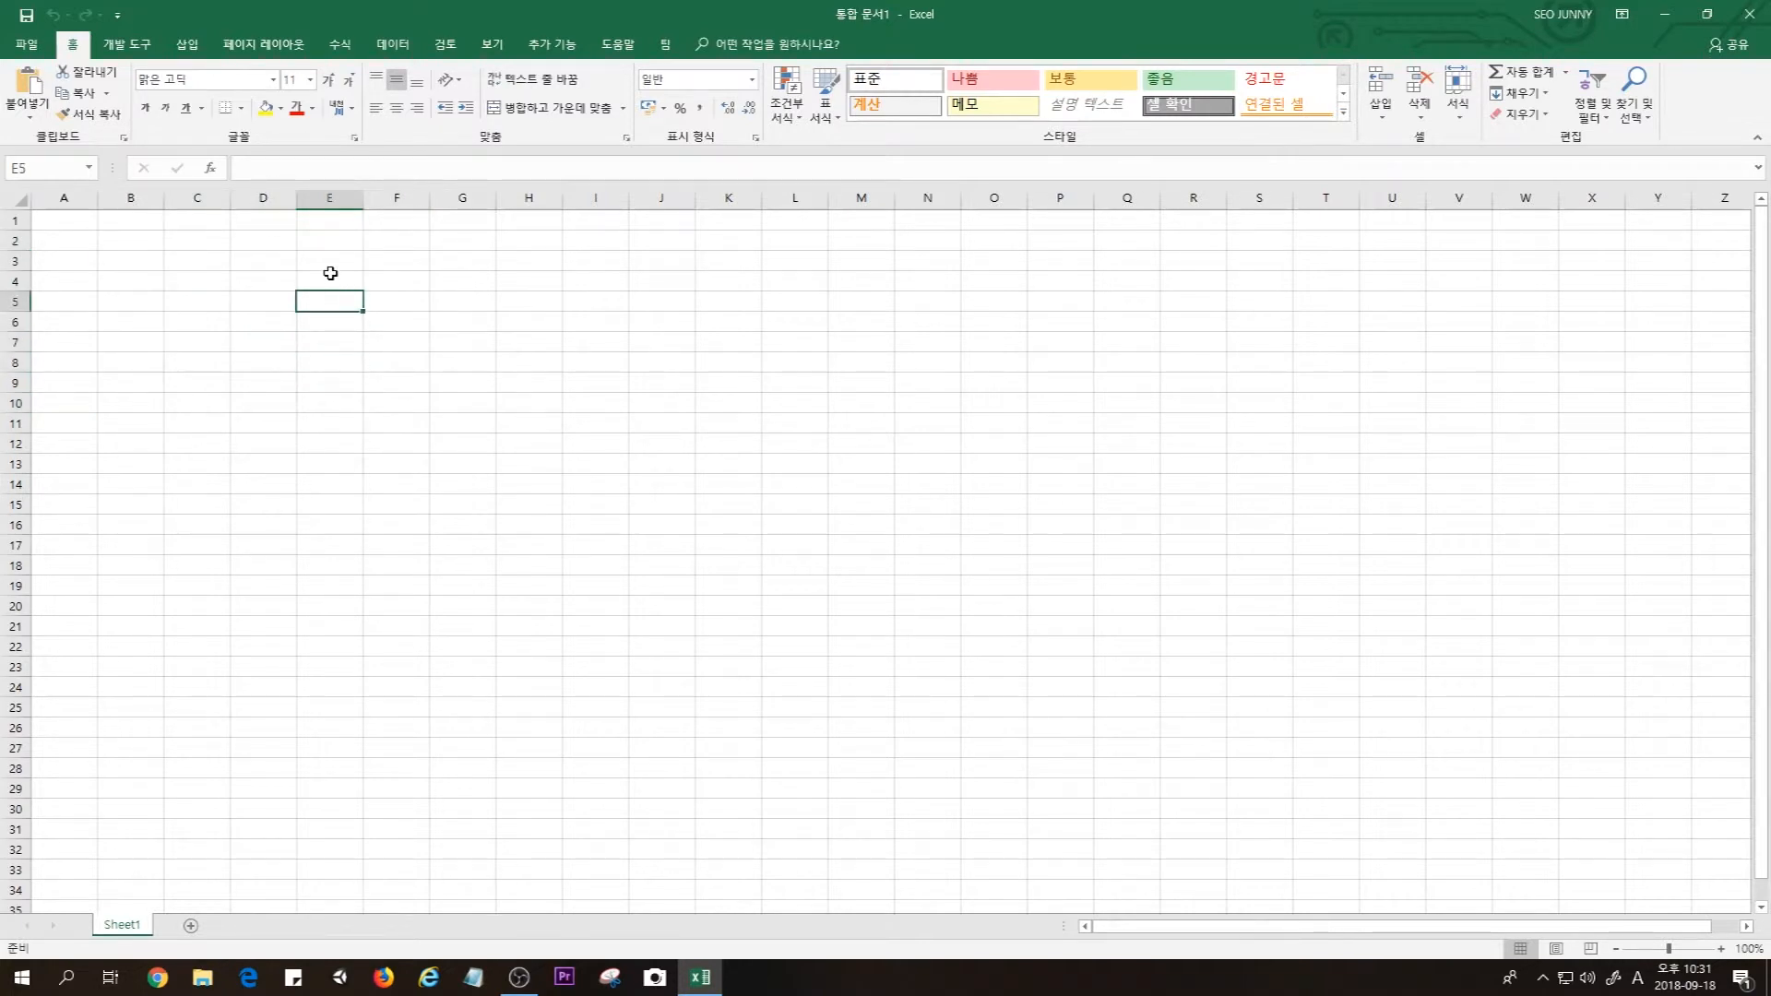
pyautogui.click(148, 242)
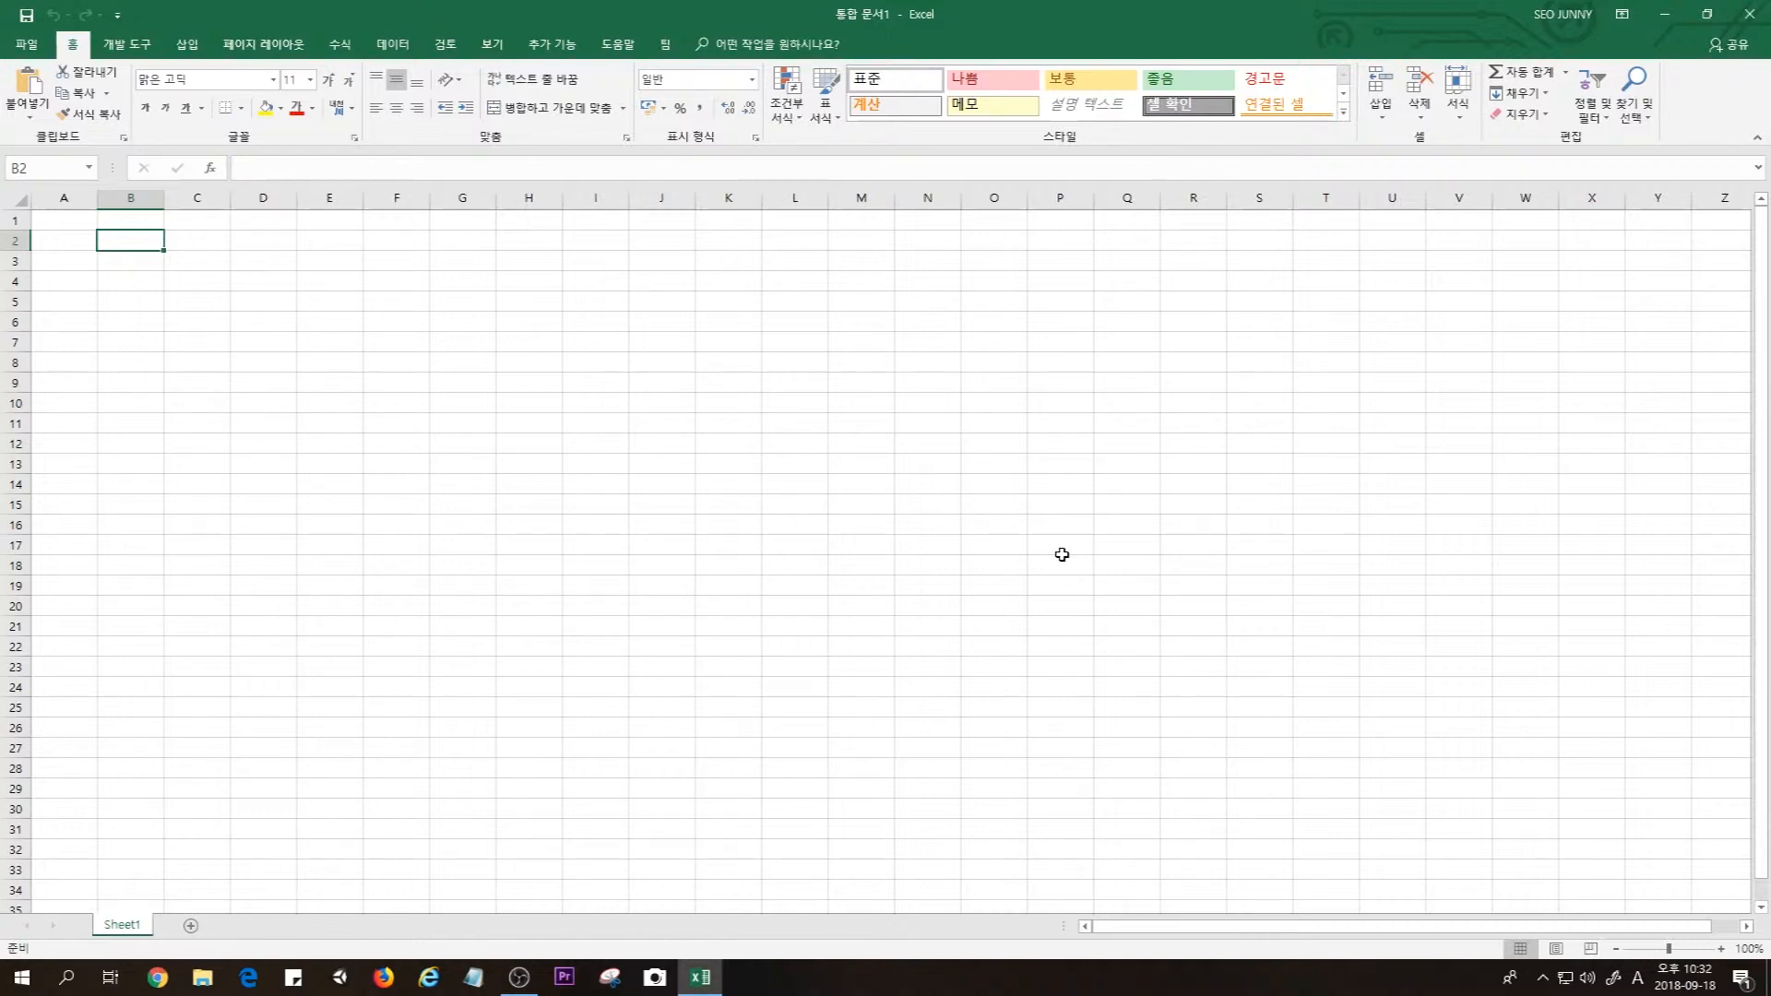
pyautogui.click(190, 313)
pyautogui.moveTo(83, 246); pyautogui.dragTo(405, 439)
pyautogui.click(550, 388)
# Enter the numbers 1 through 6 one below another in cells A2 to A7
pyautogui.click(61, 240)
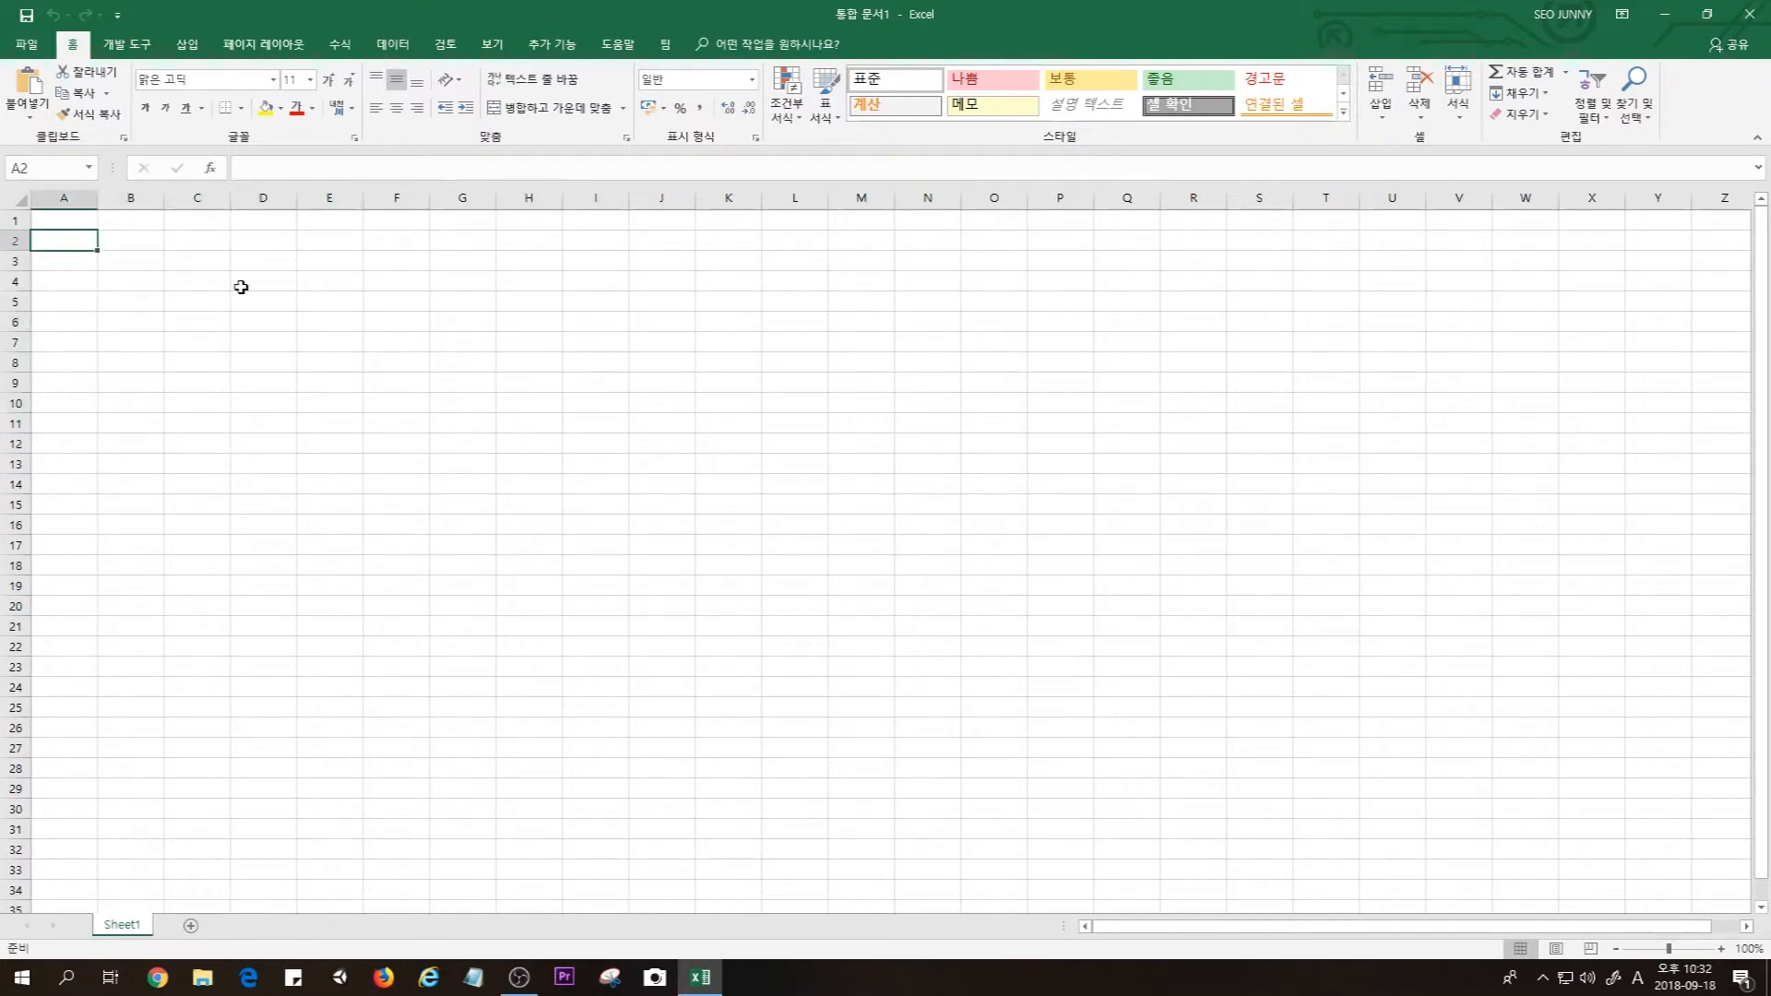
pyautogui.write('1')
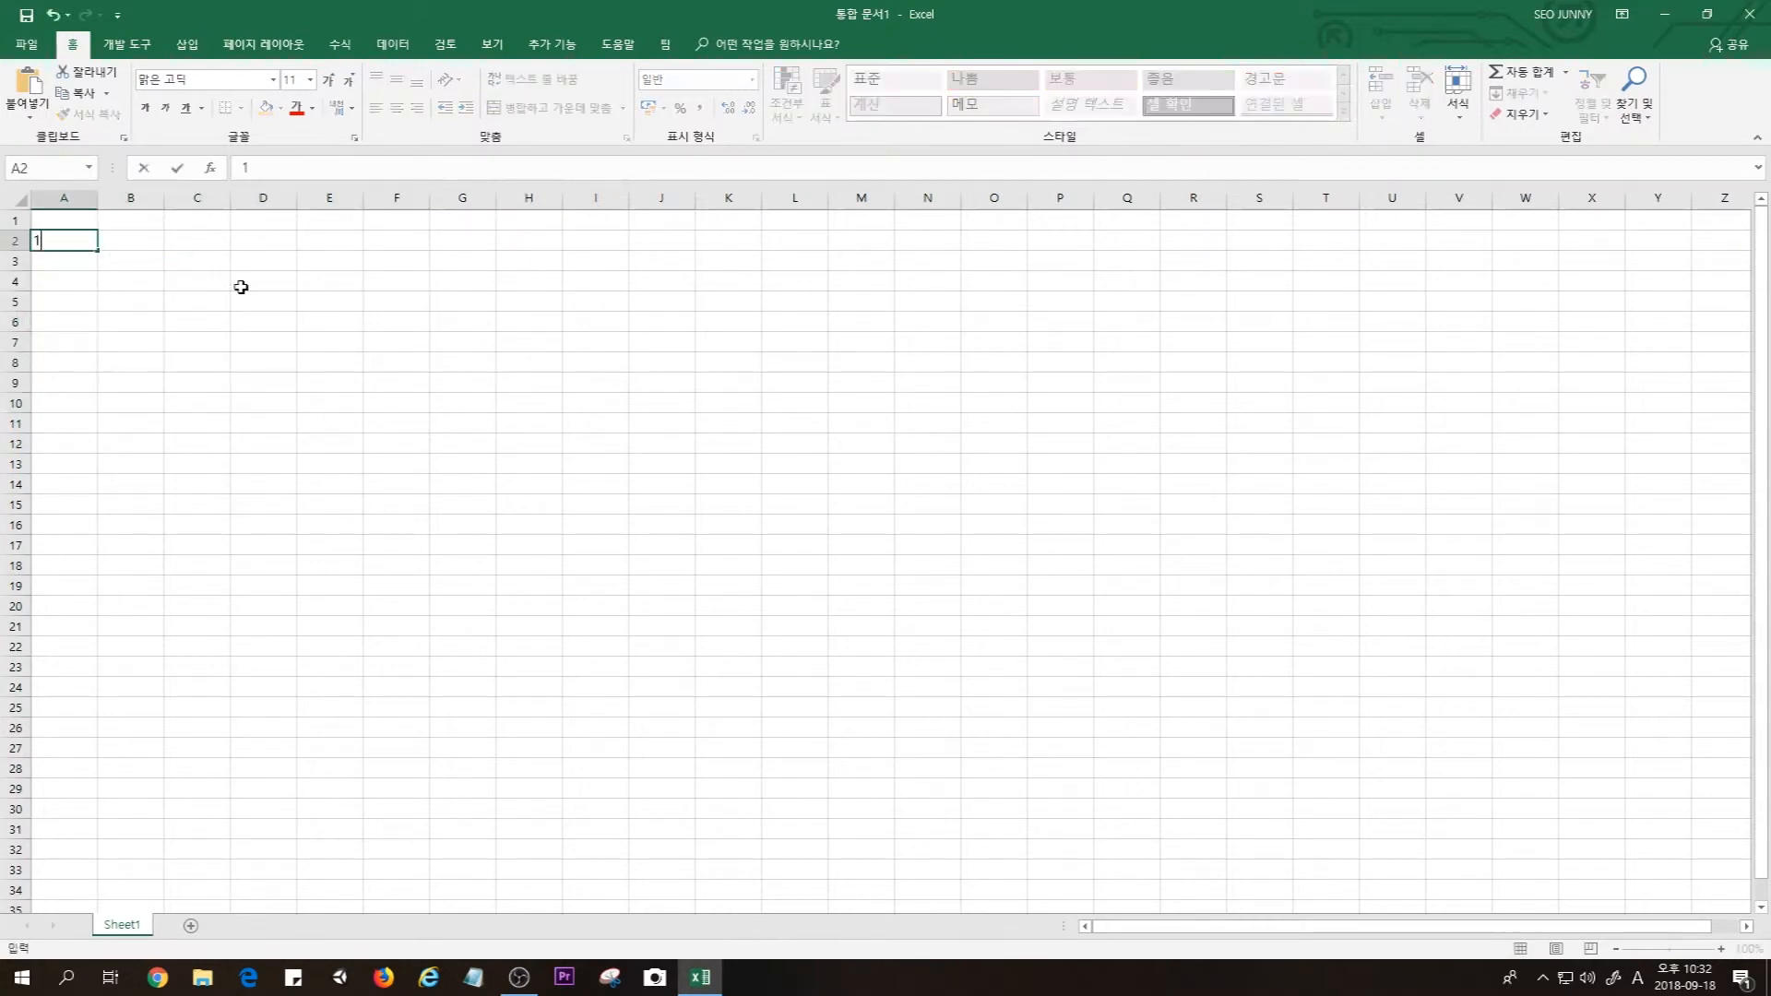
pyautogui.press('Return')
pyautogui.write('2')
pyautogui.press('Return')
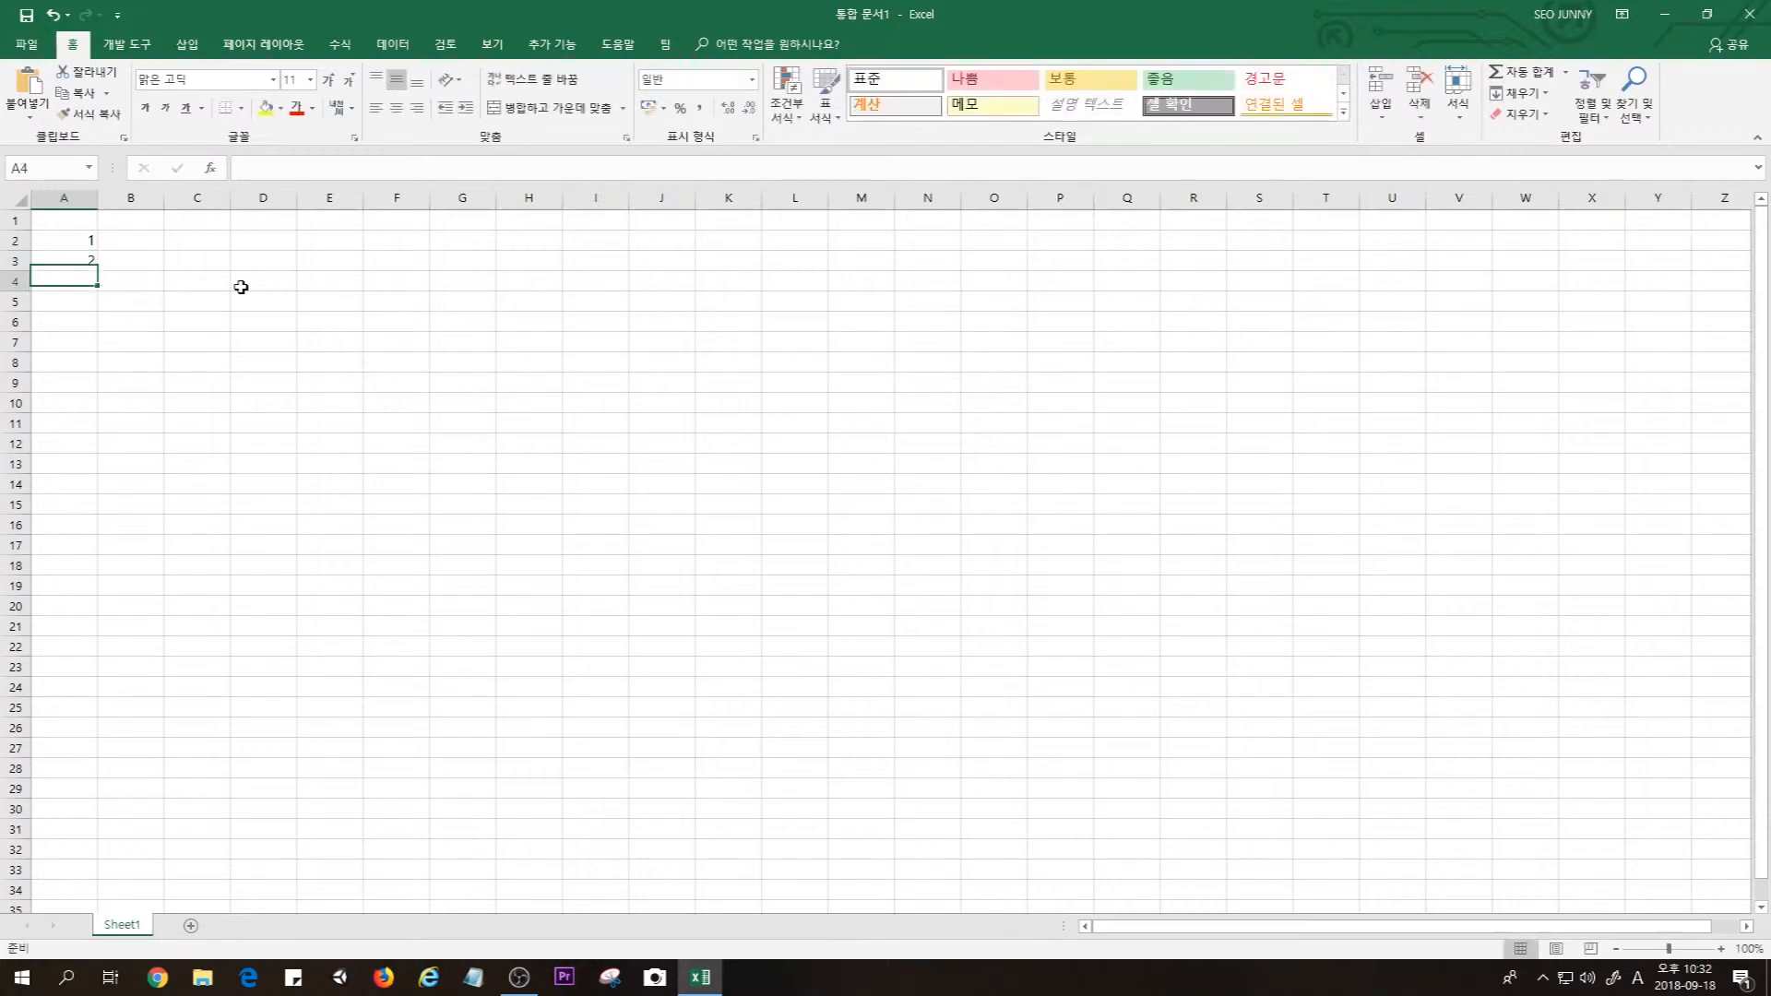
pyautogui.write('3')
pyautogui.press('Return')
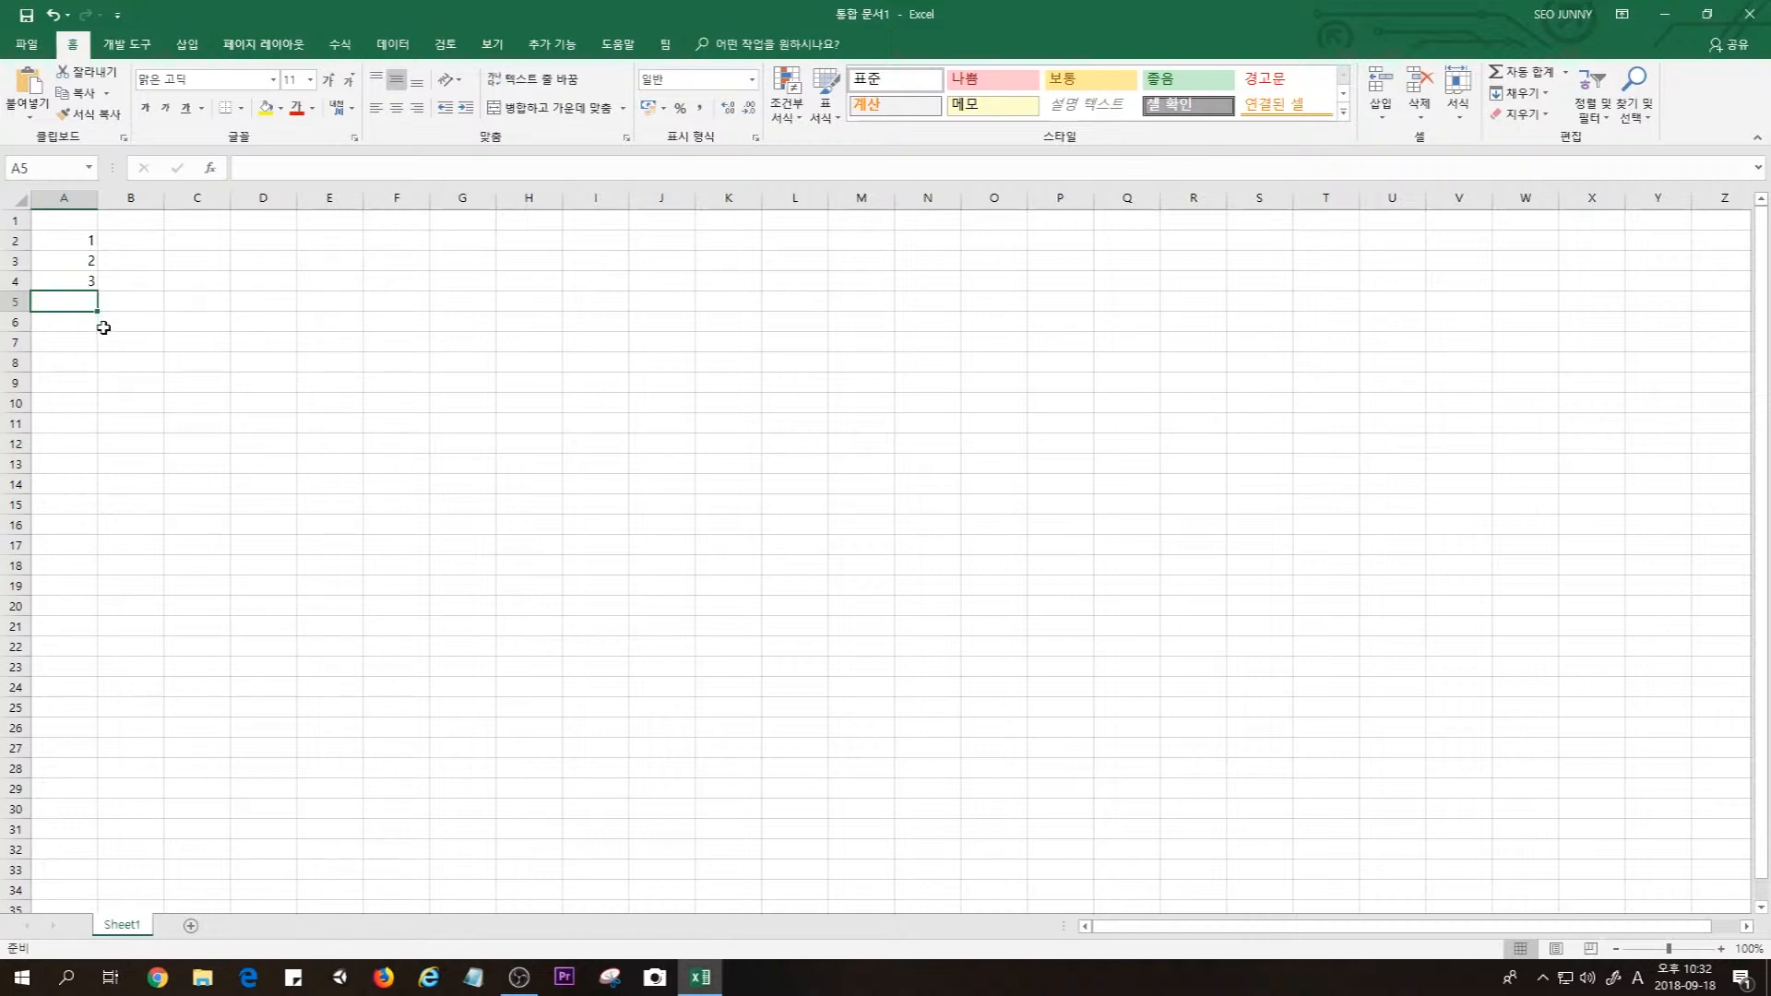
pyautogui.write('4')
pyautogui.press('Return')
pyautogui.write('5')
pyautogui.press('Return')
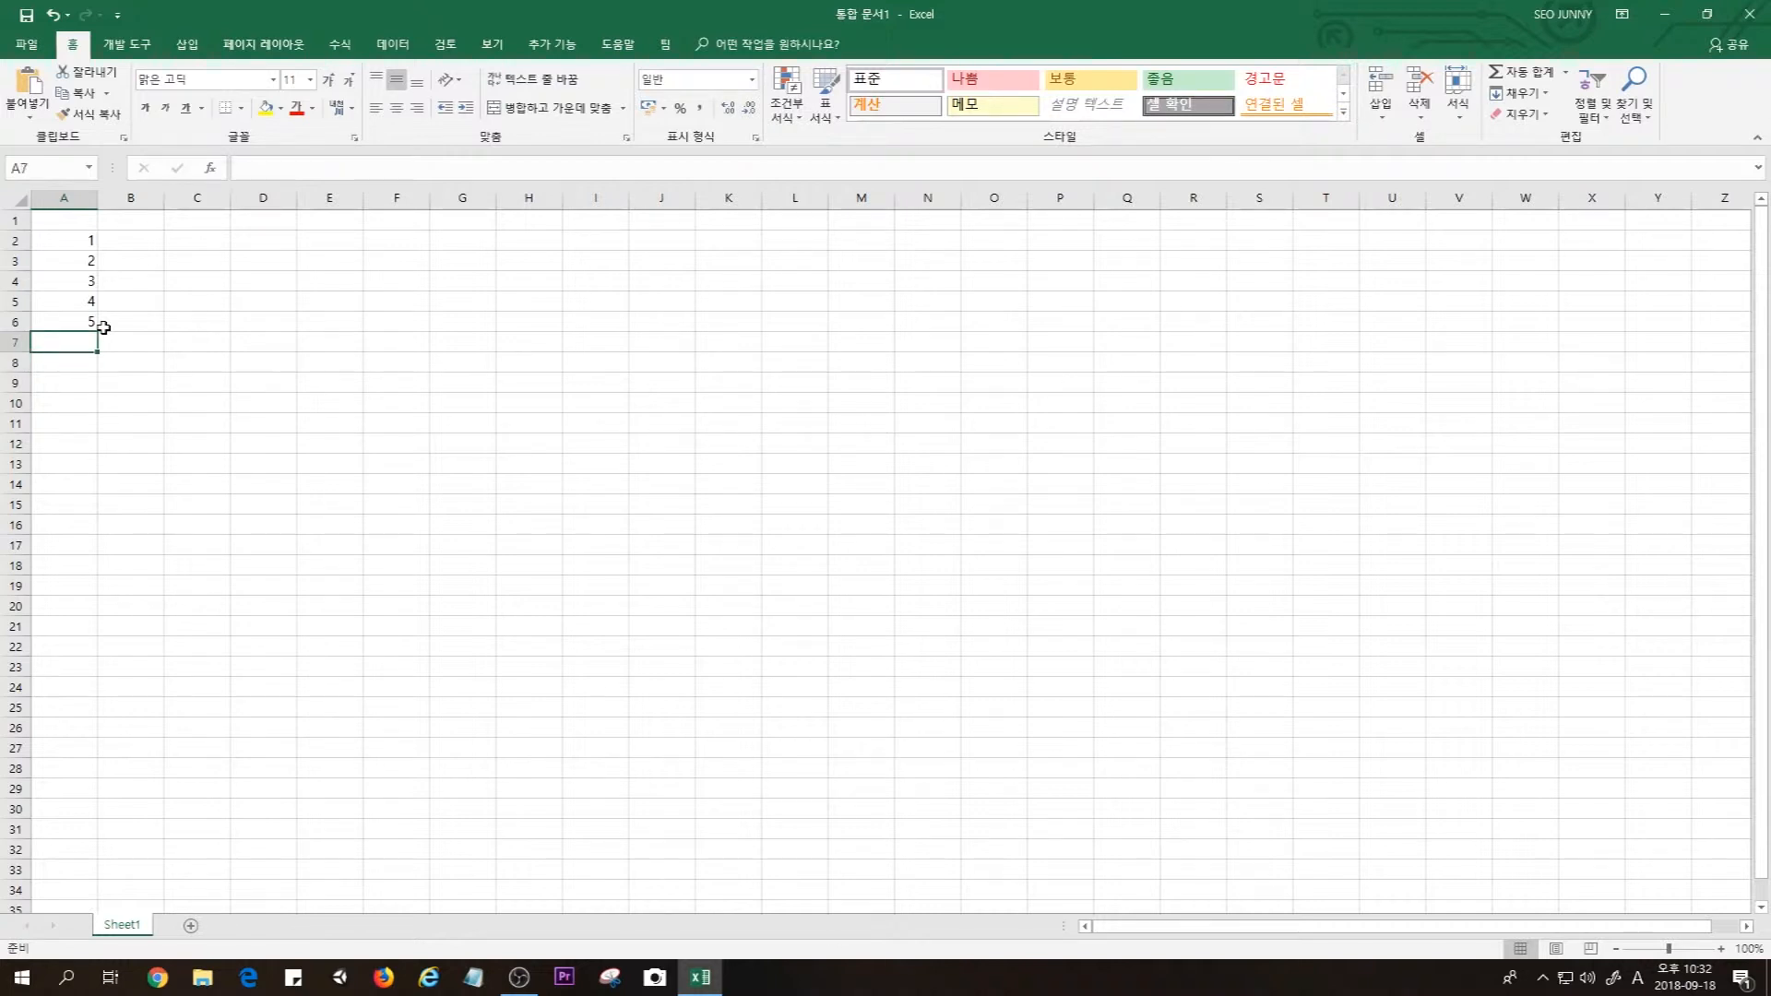
pyautogui.write('6')
pyautogui.press('Return')
pyautogui.press('Up')
pyautogui.press('Up')
pyautogui.press('Up')
pyautogui.press('Up')
pyautogui.press('Up')
pyautogui.press('Up')
pyautogui.press('Down')
pyautogui.press('Down')
pyautogui.press('Down')
pyautogui.press('Down')
pyautogui.press('Down')
pyautogui.press('Down')
pyautogui.press('Up')
pyautogui.press('Up')
pyautogui.press('Up')
pyautogui.press('Up')
pyautogui.press('Up')
pyautogui.press('Up')
# Clear the numbers 3 to 6 from column A, keeping only 1 and 2 in A2 and A3
pyautogui.press('Down')
pyautogui.press('Down')
pyautogui.press('Up')
pyautogui.press('Down')
pyautogui.hotkey('shift', 'Down')
pyautogui.hotkey('shift', 'Down')
pyautogui.hotkey('shift', 'Down')
pyautogui.press('Delete')
pyautogui.press('Up')
pyautogui.press('Up')
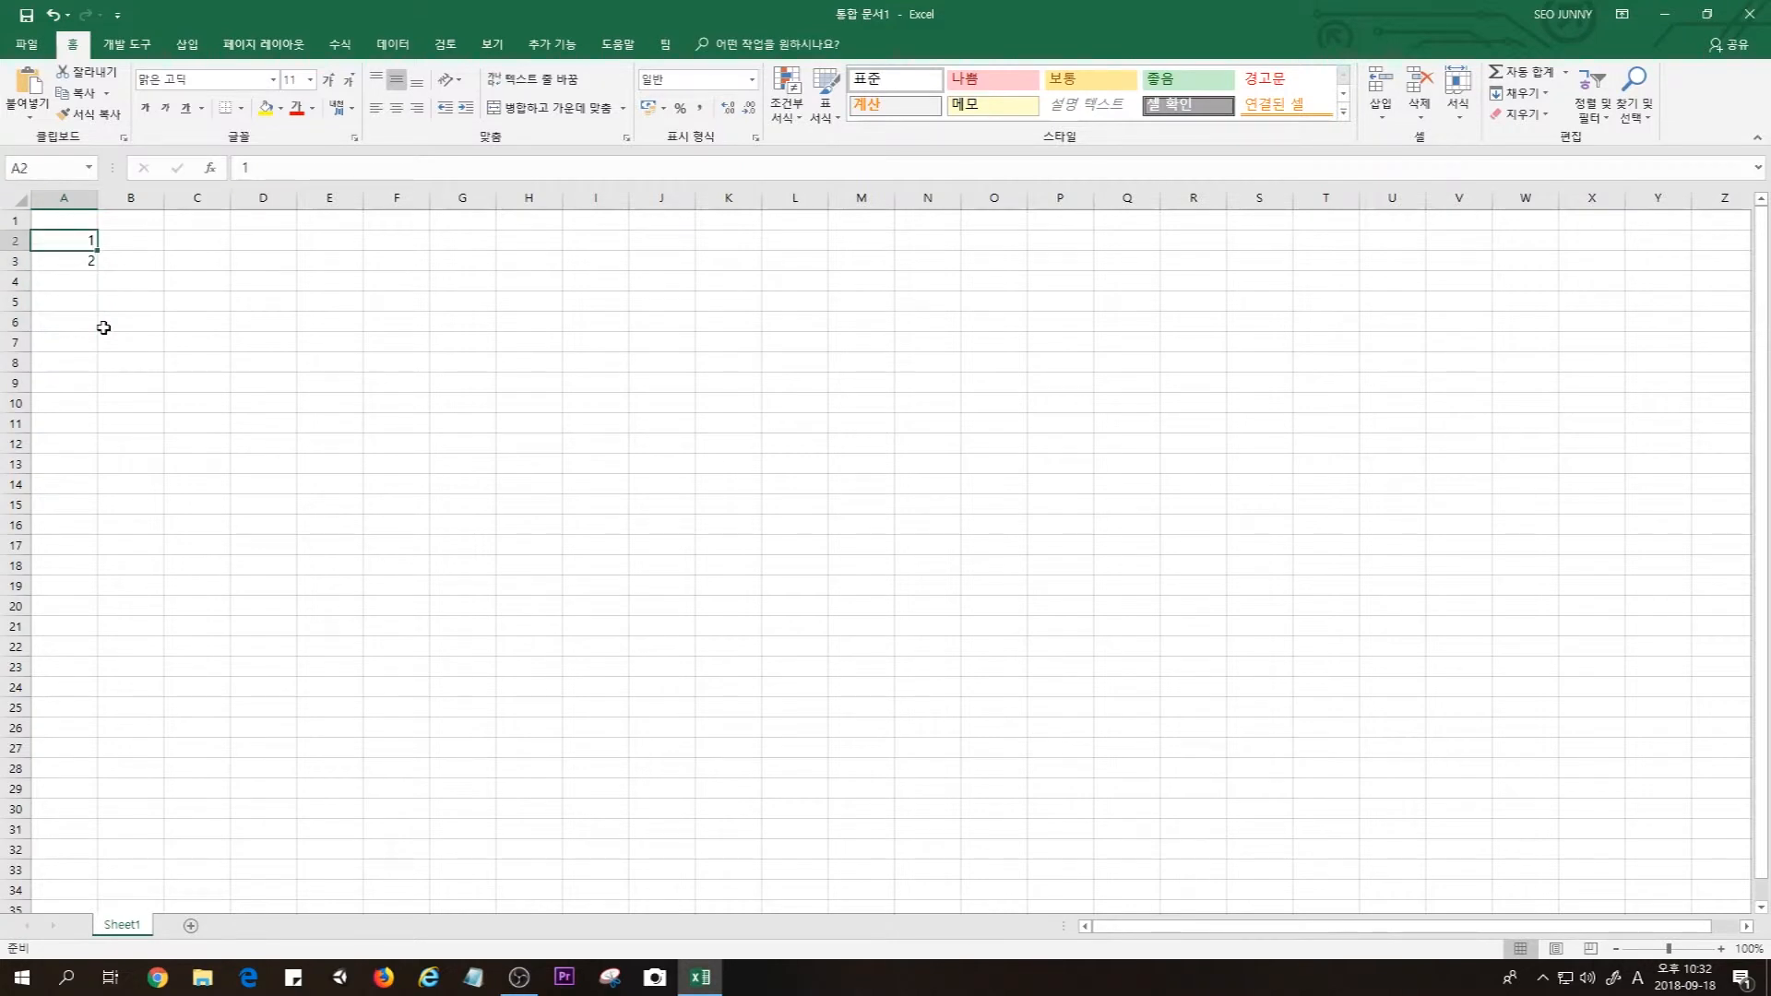
# Autofill the series 1, 2 from cells A2:A3 down column A to row 25
pyautogui.click(184, 338)
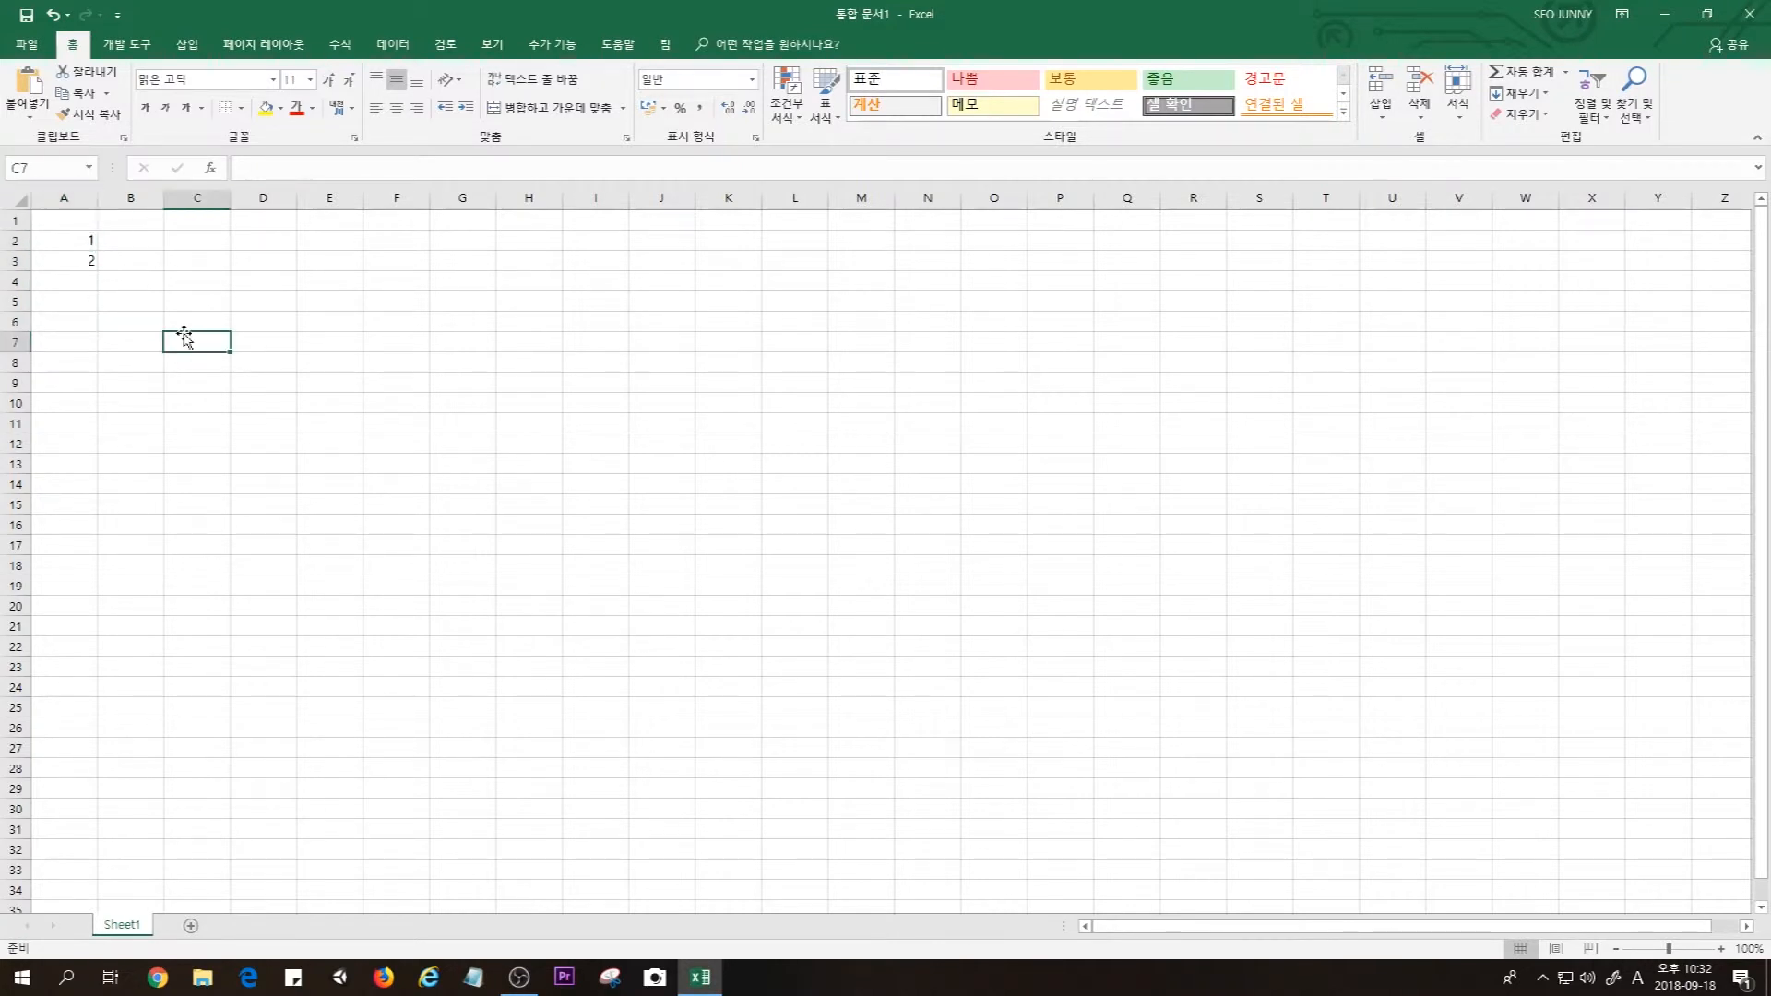
pyautogui.click(69, 239)
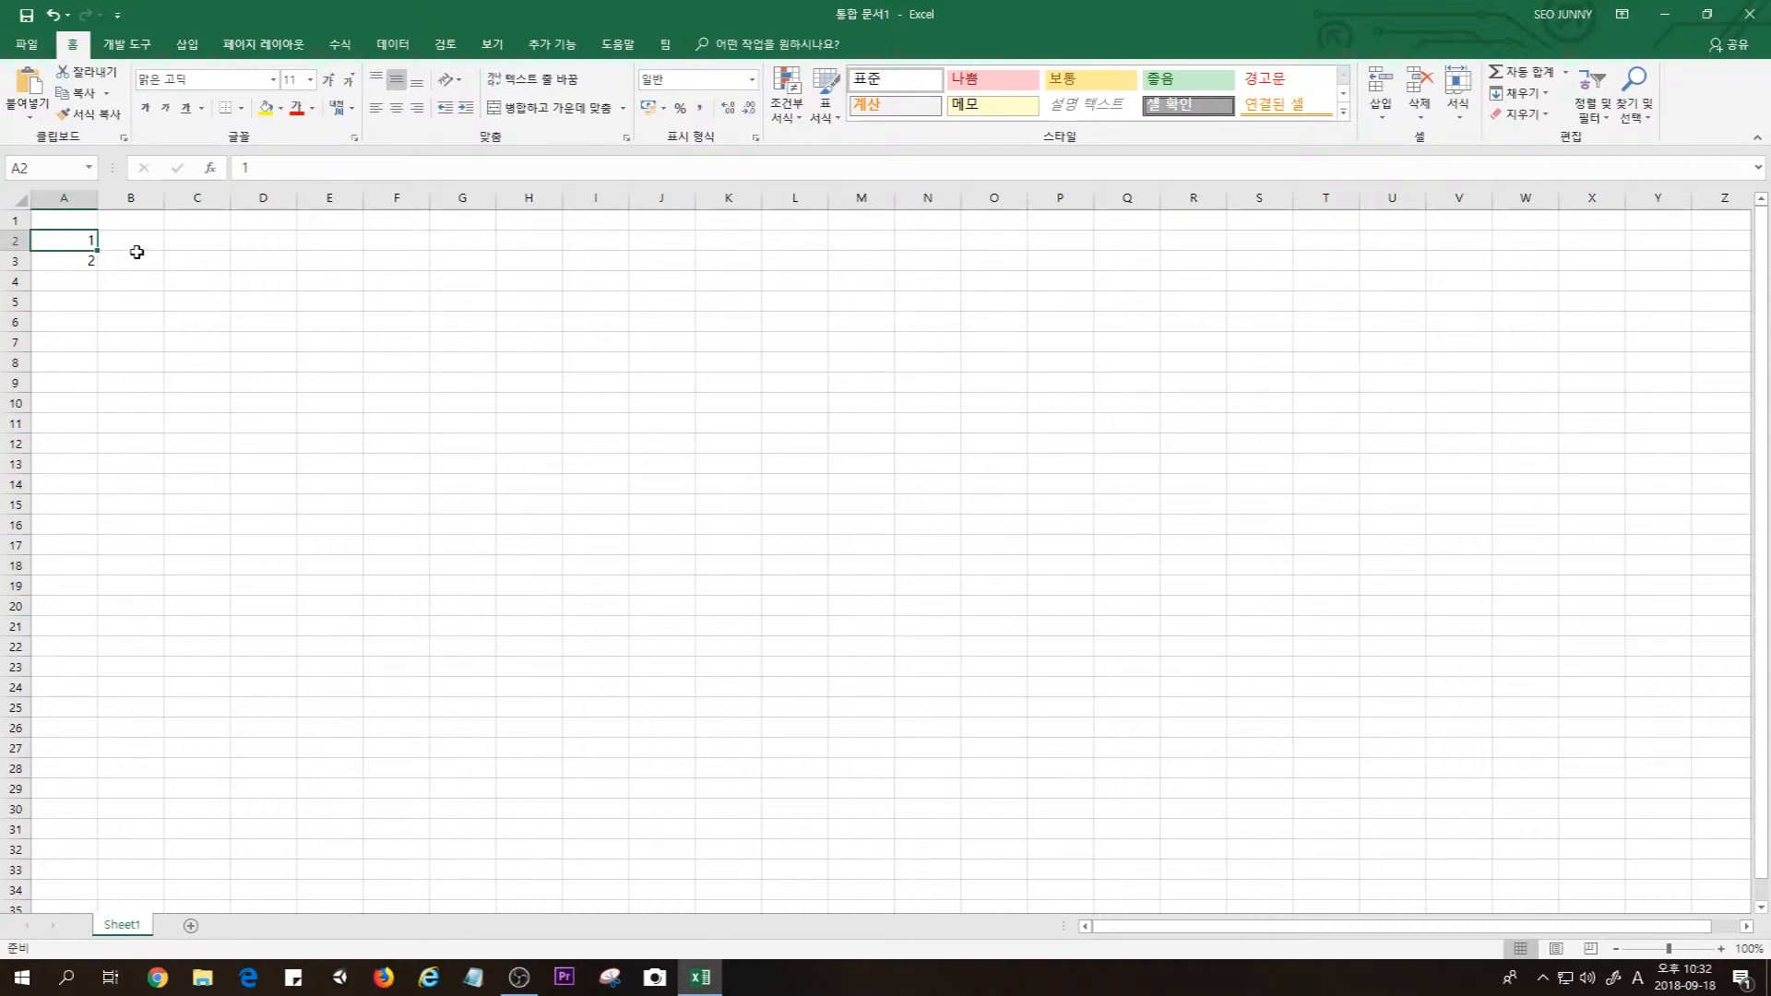
pyautogui.keyDown('shift'); pyautogui.click(87, 261); pyautogui.keyUp('shift')
pyautogui.click(281, 383)
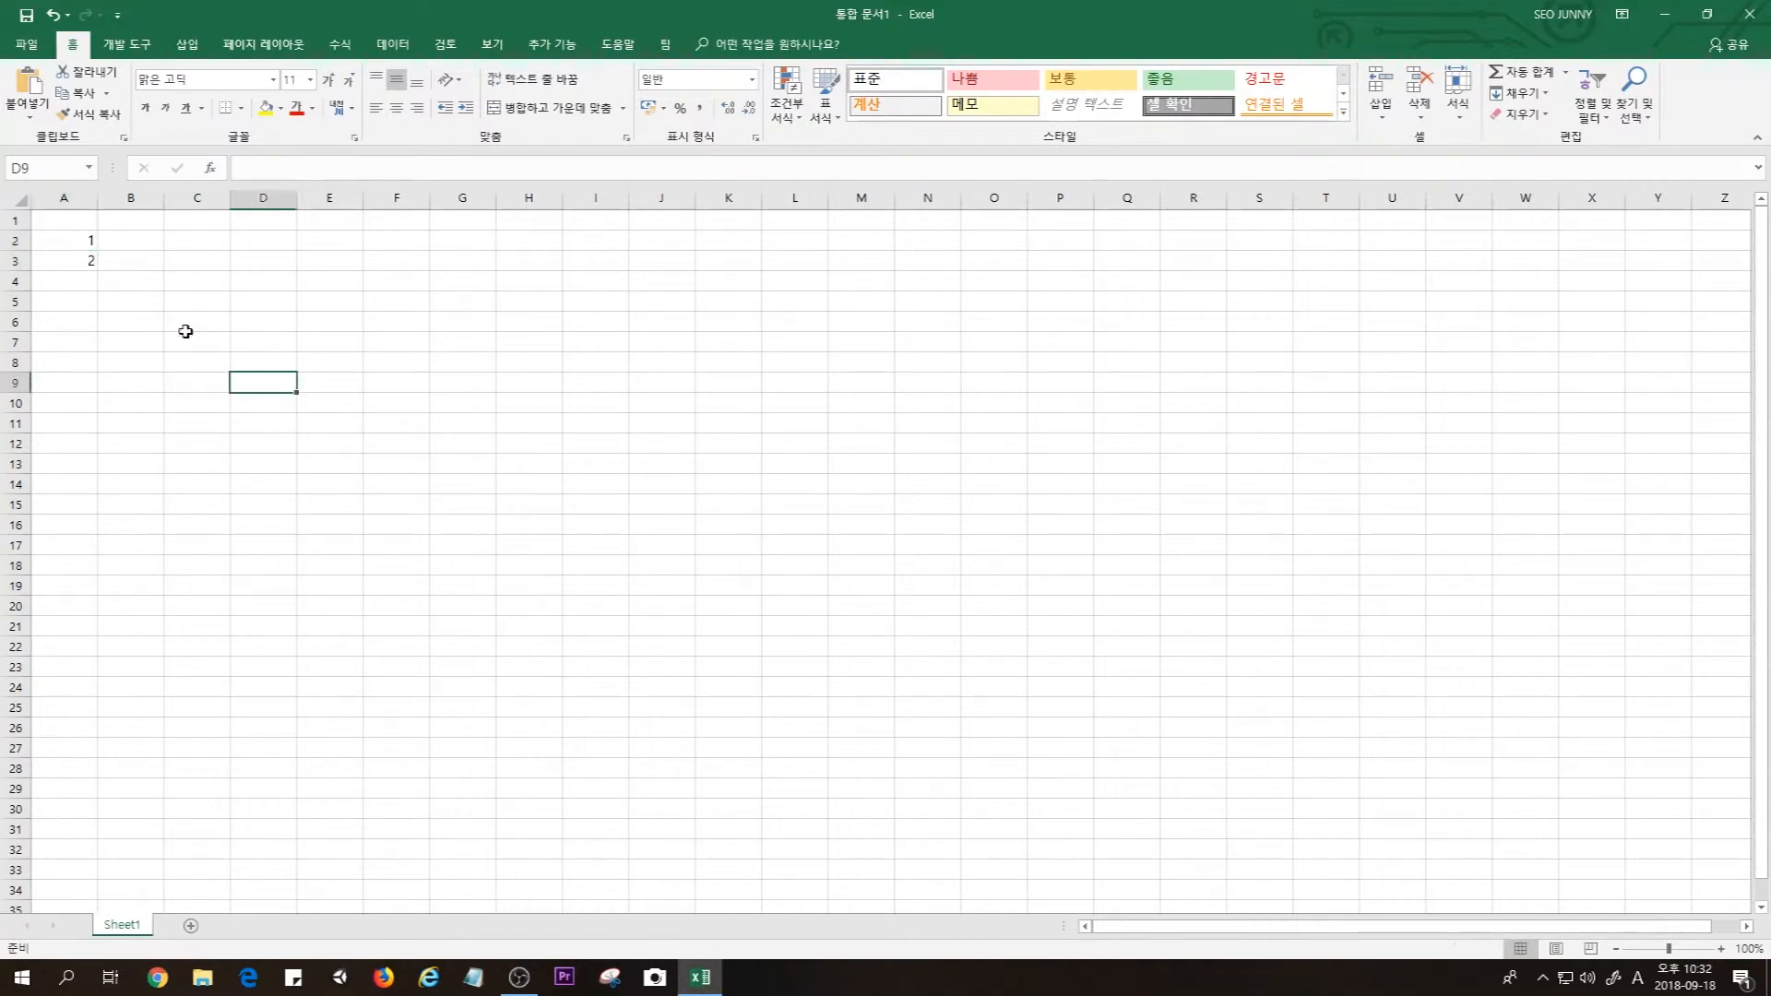
pyautogui.moveTo(87, 243); pyautogui.dragTo(85, 261)
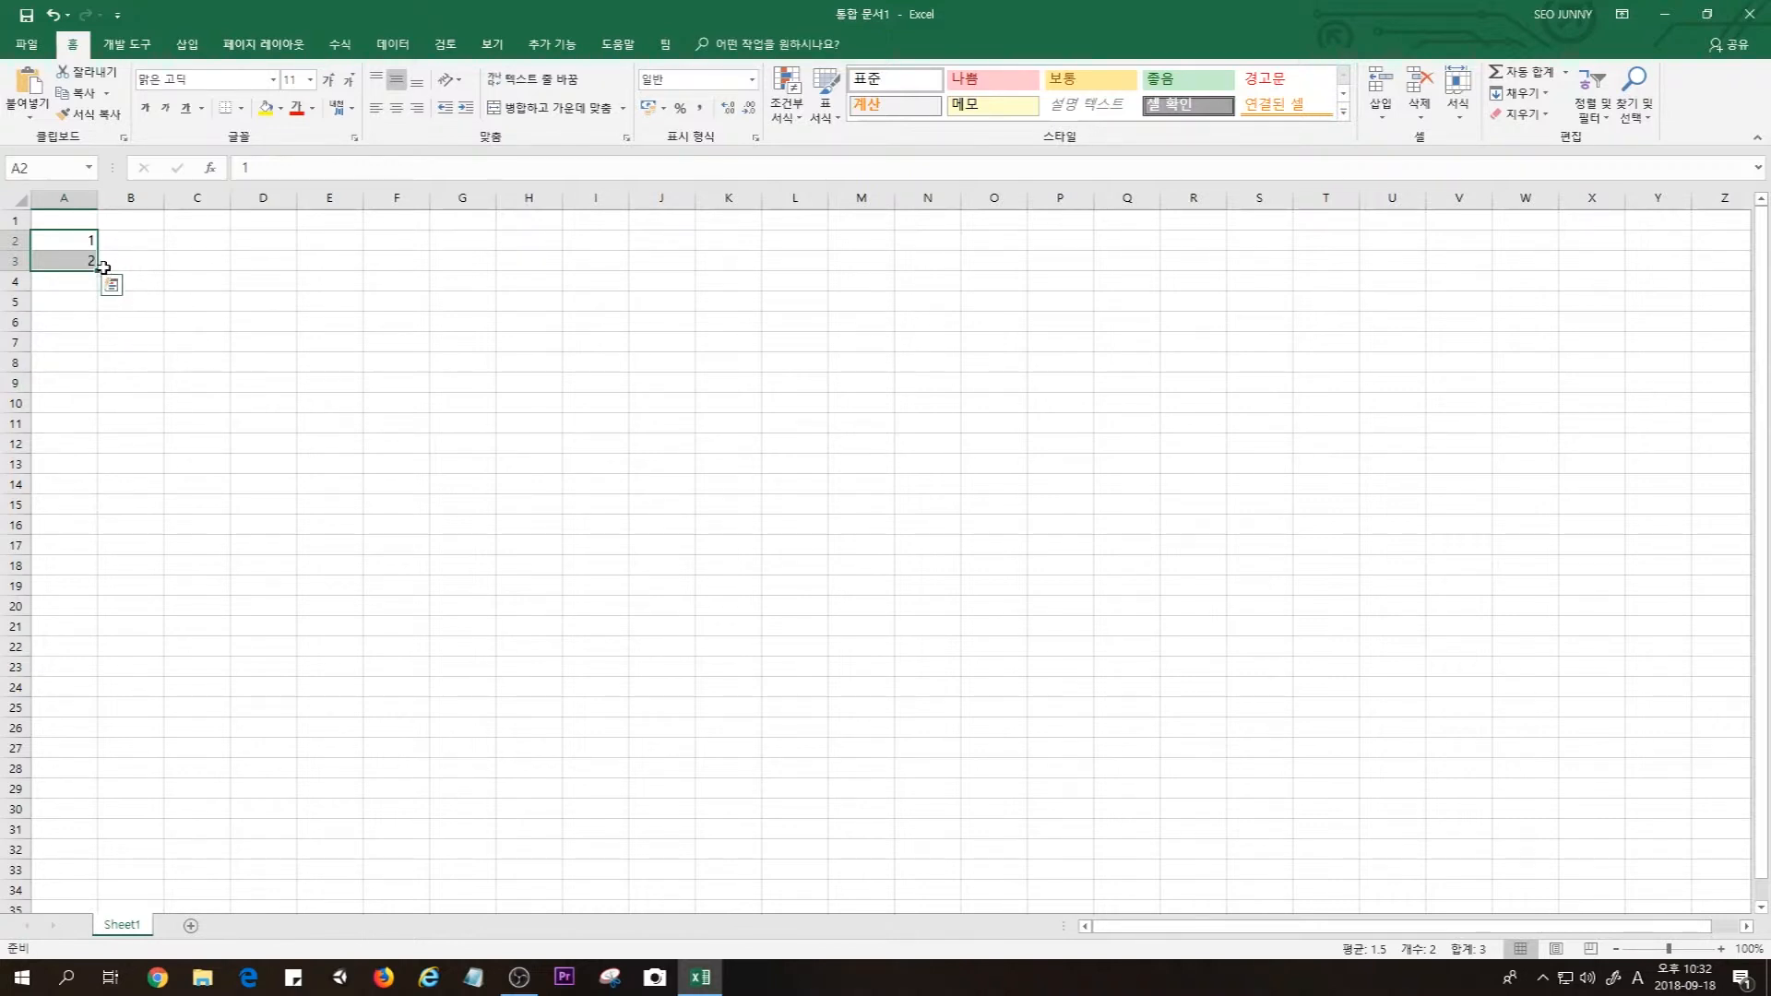
pyautogui.moveTo(98, 270); pyautogui.dragTo(93, 723)
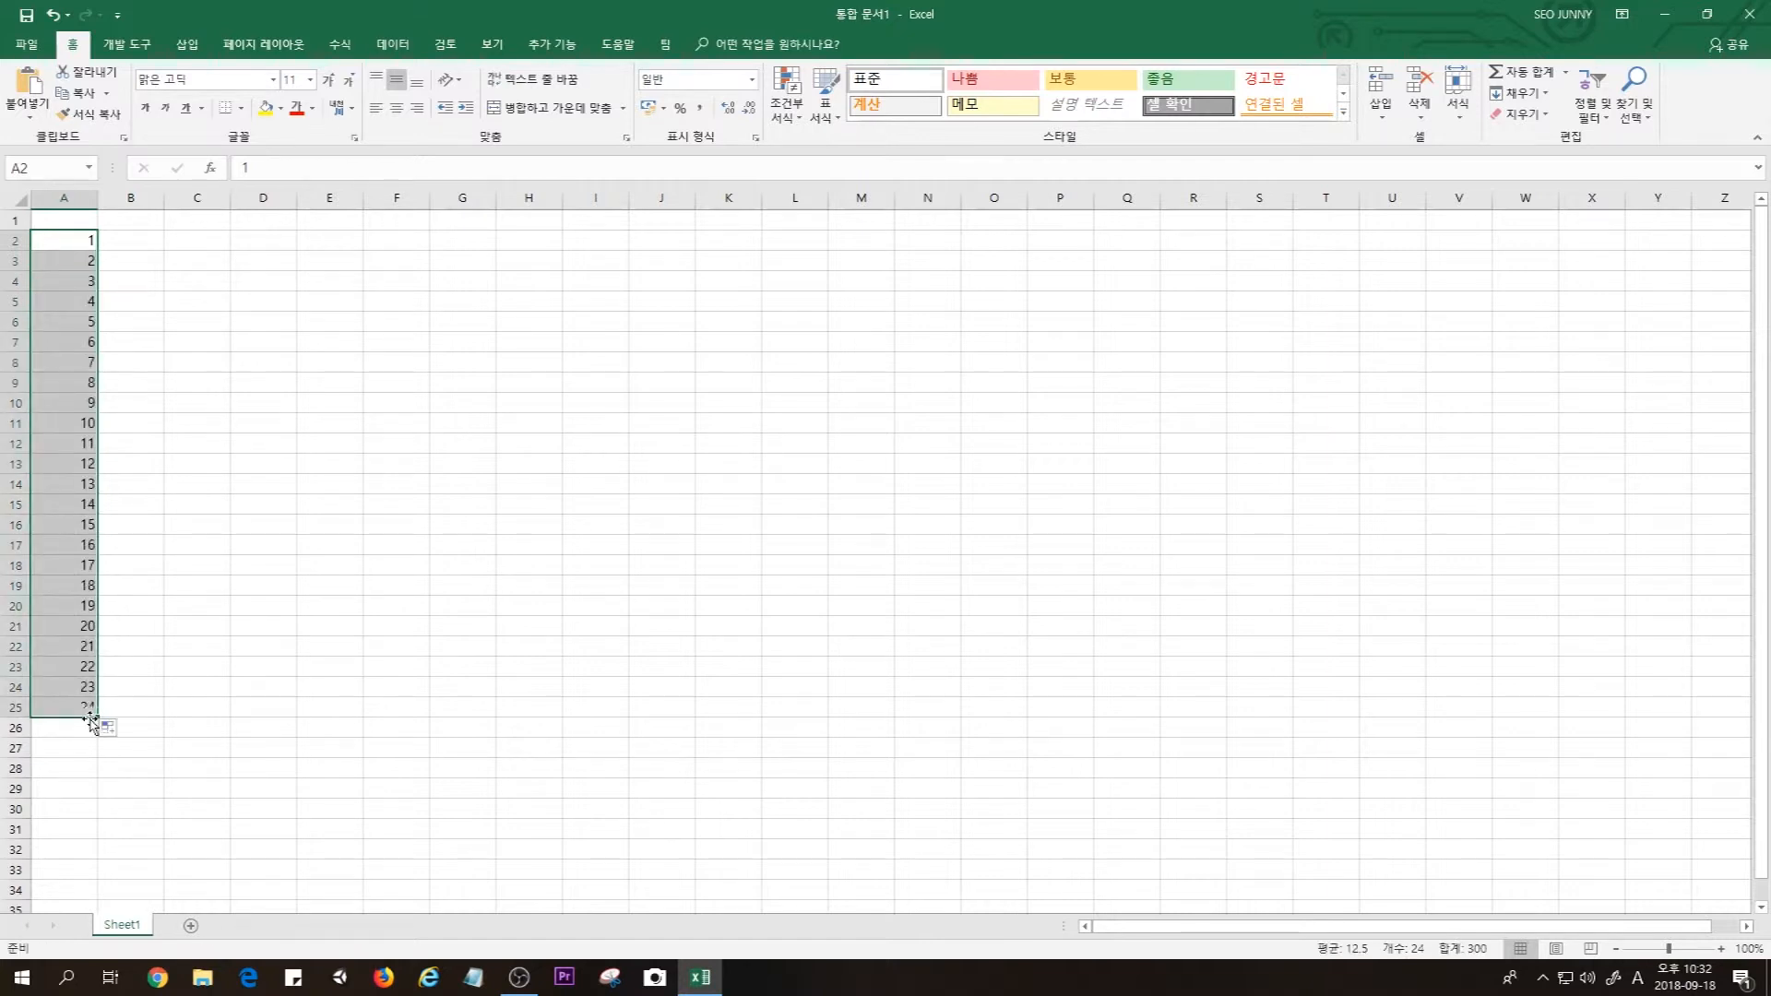
pyautogui.click(304, 460)
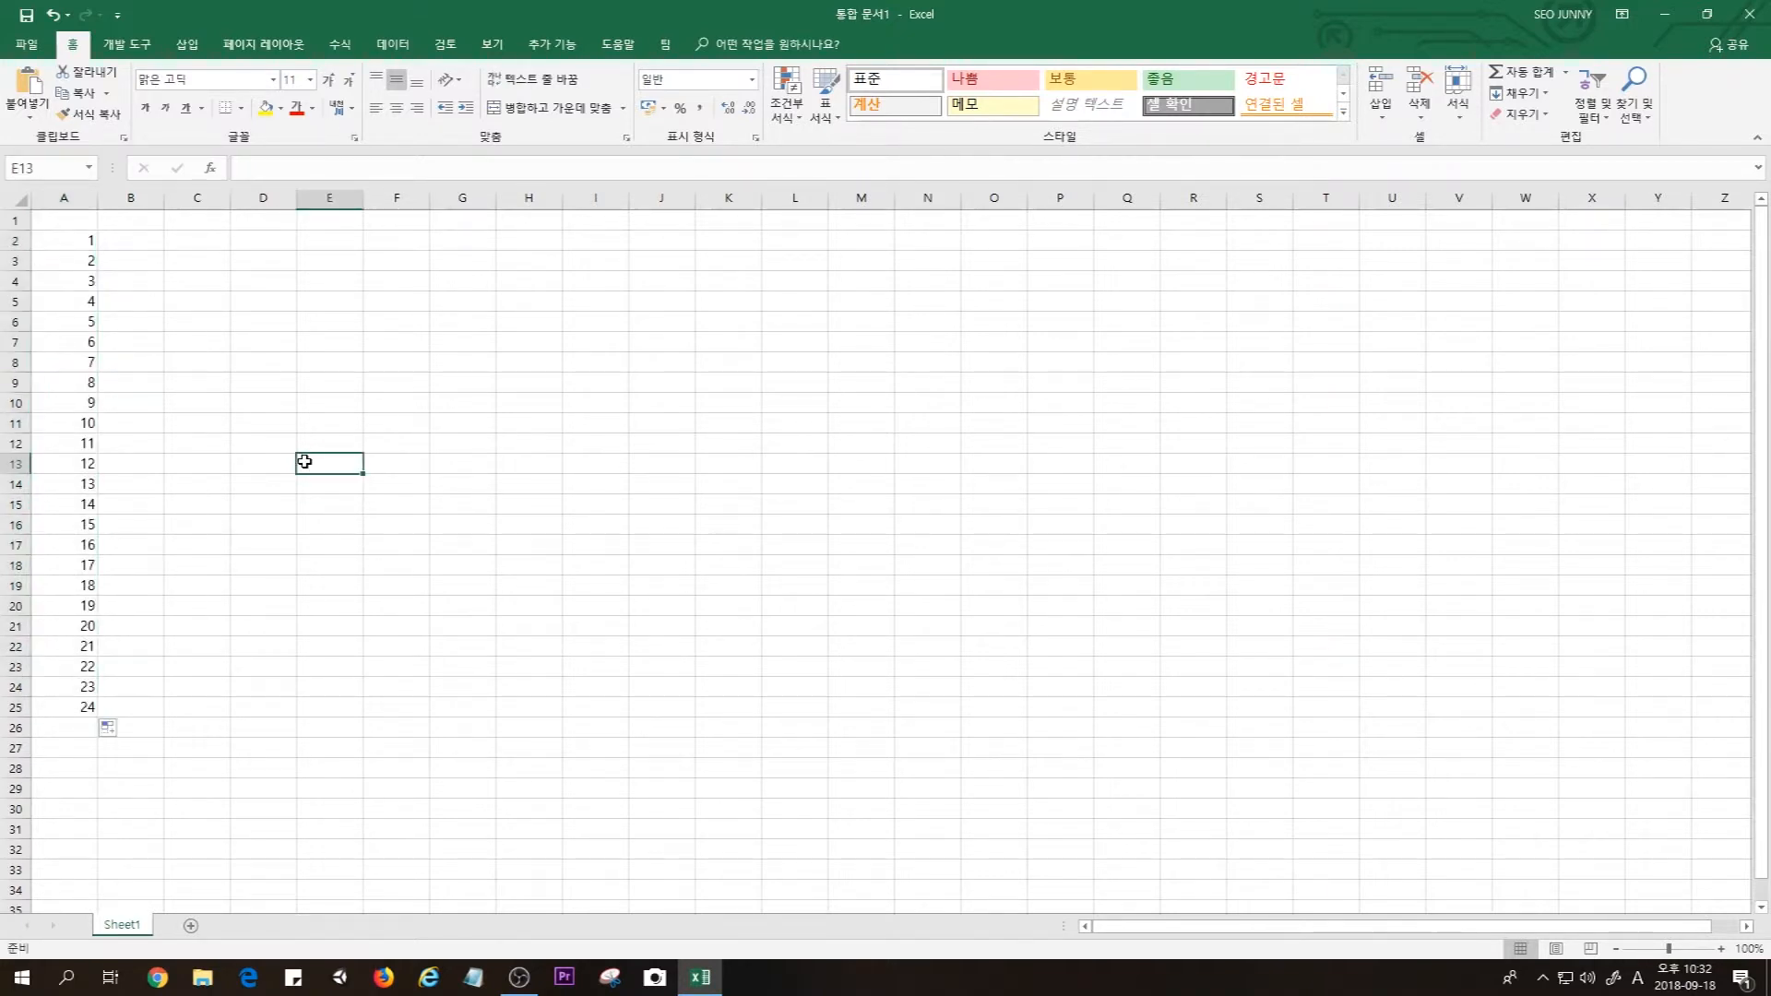
# Extend the number series in column A from its last two cells down to row 32
pyautogui.moveTo(87, 687); pyautogui.dragTo(98, 849)
pyautogui.click(208, 625)
pyautogui.click(277, 424)
# Enter 2 and 4 in cells B2 and B3 and autofill the series down to B30
pyautogui.click(137, 243)
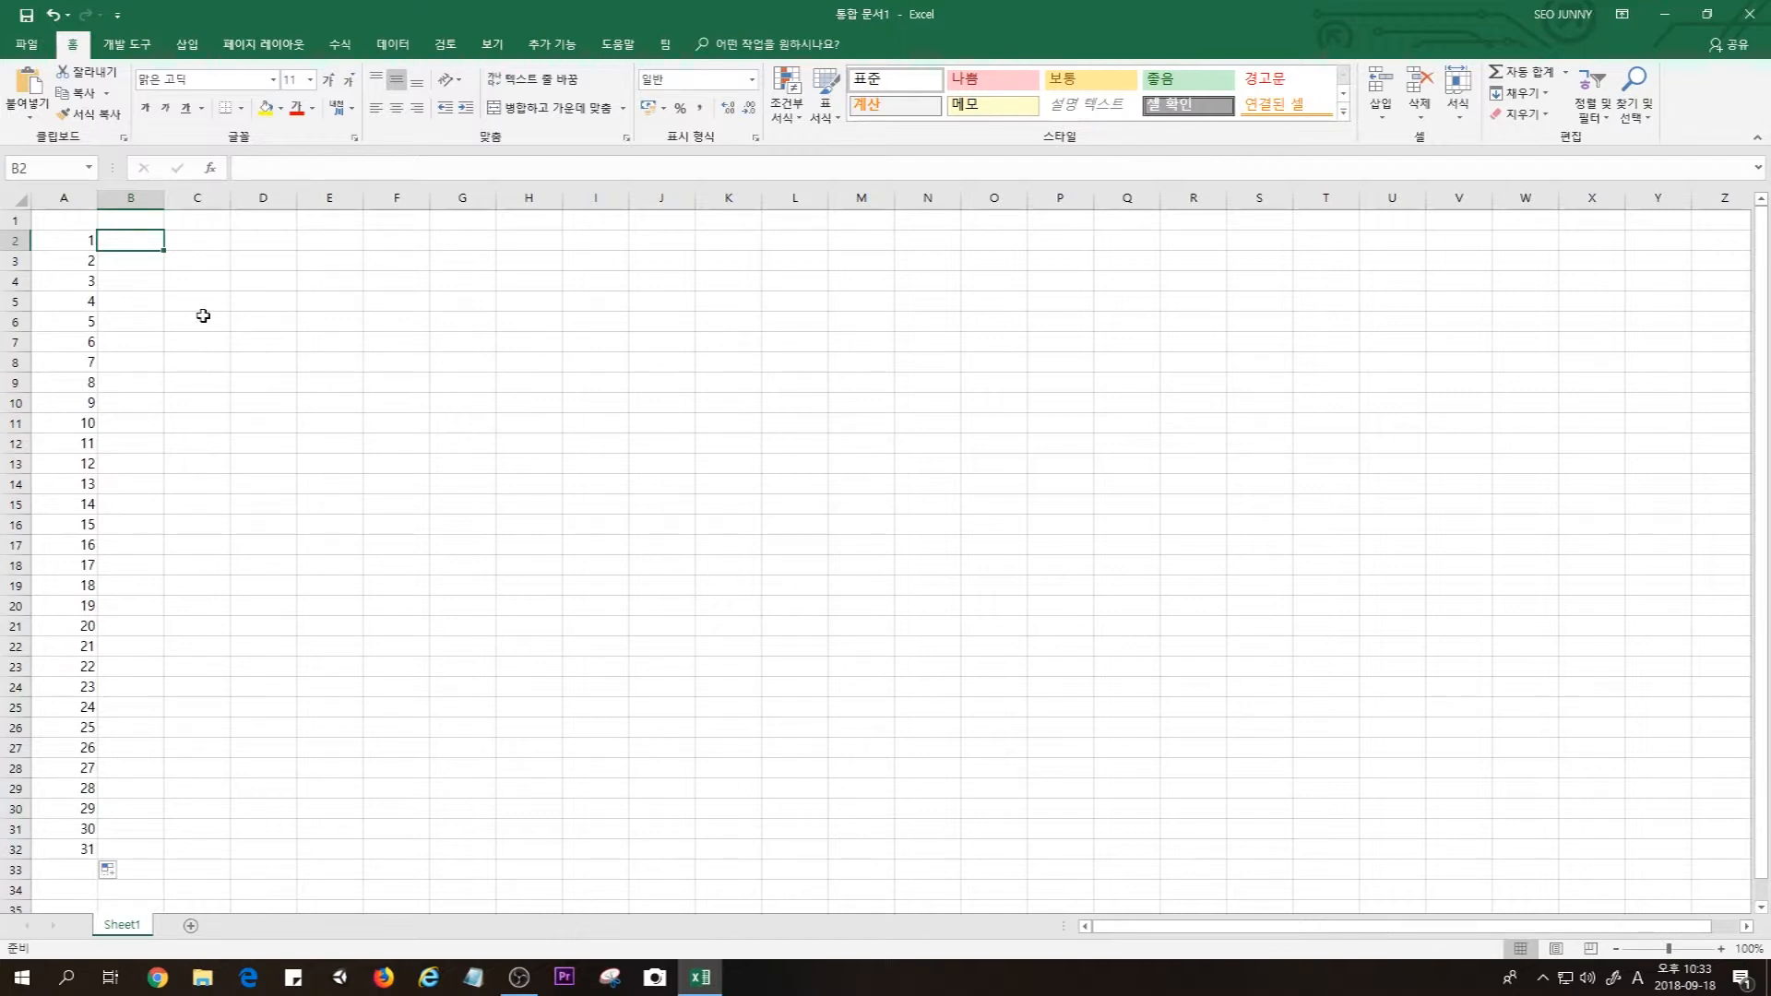
pyautogui.write('2')
pyautogui.click(135, 264)
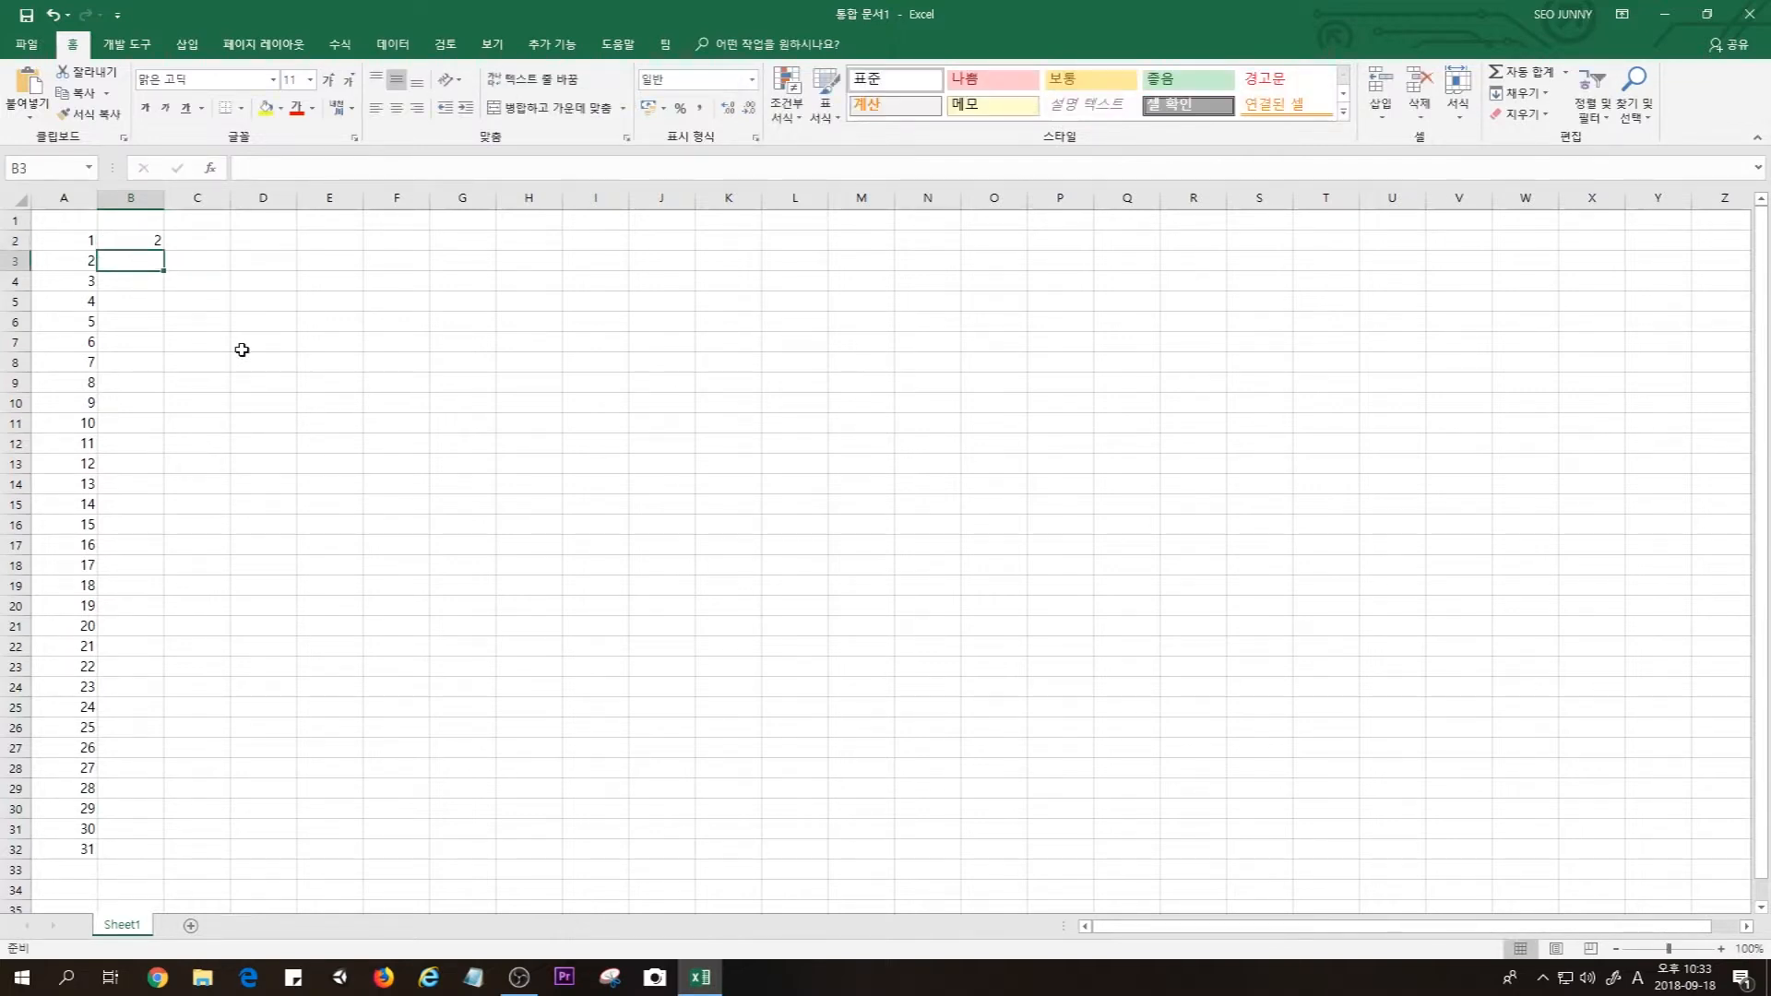
pyautogui.write('4')
pyautogui.click(241, 350)
pyautogui.moveTo(148, 242); pyautogui.dragTo(172, 812)
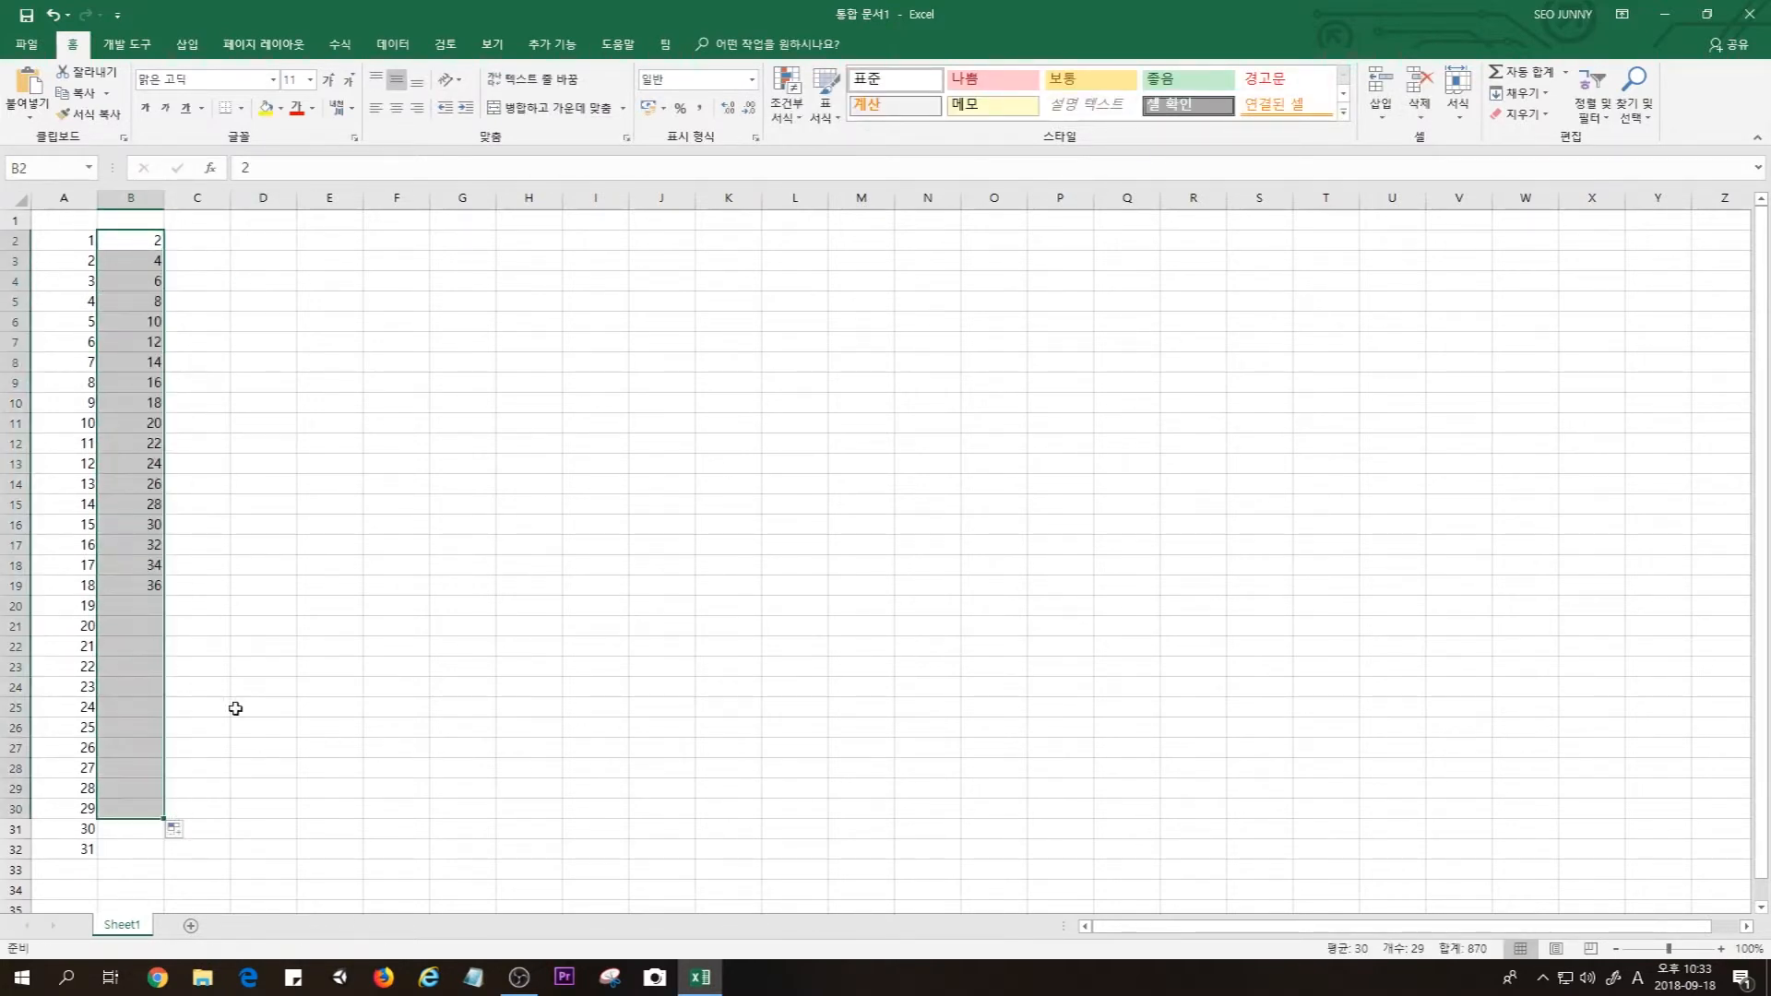
pyautogui.click(267, 430)
pyautogui.moveTo(153, 241); pyautogui.dragTo(150, 455)
pyautogui.click(198, 361)
# Enter 1.1 and 1.8 in cells C2 and C3 and autofill the series down to C23
pyautogui.click(206, 241)
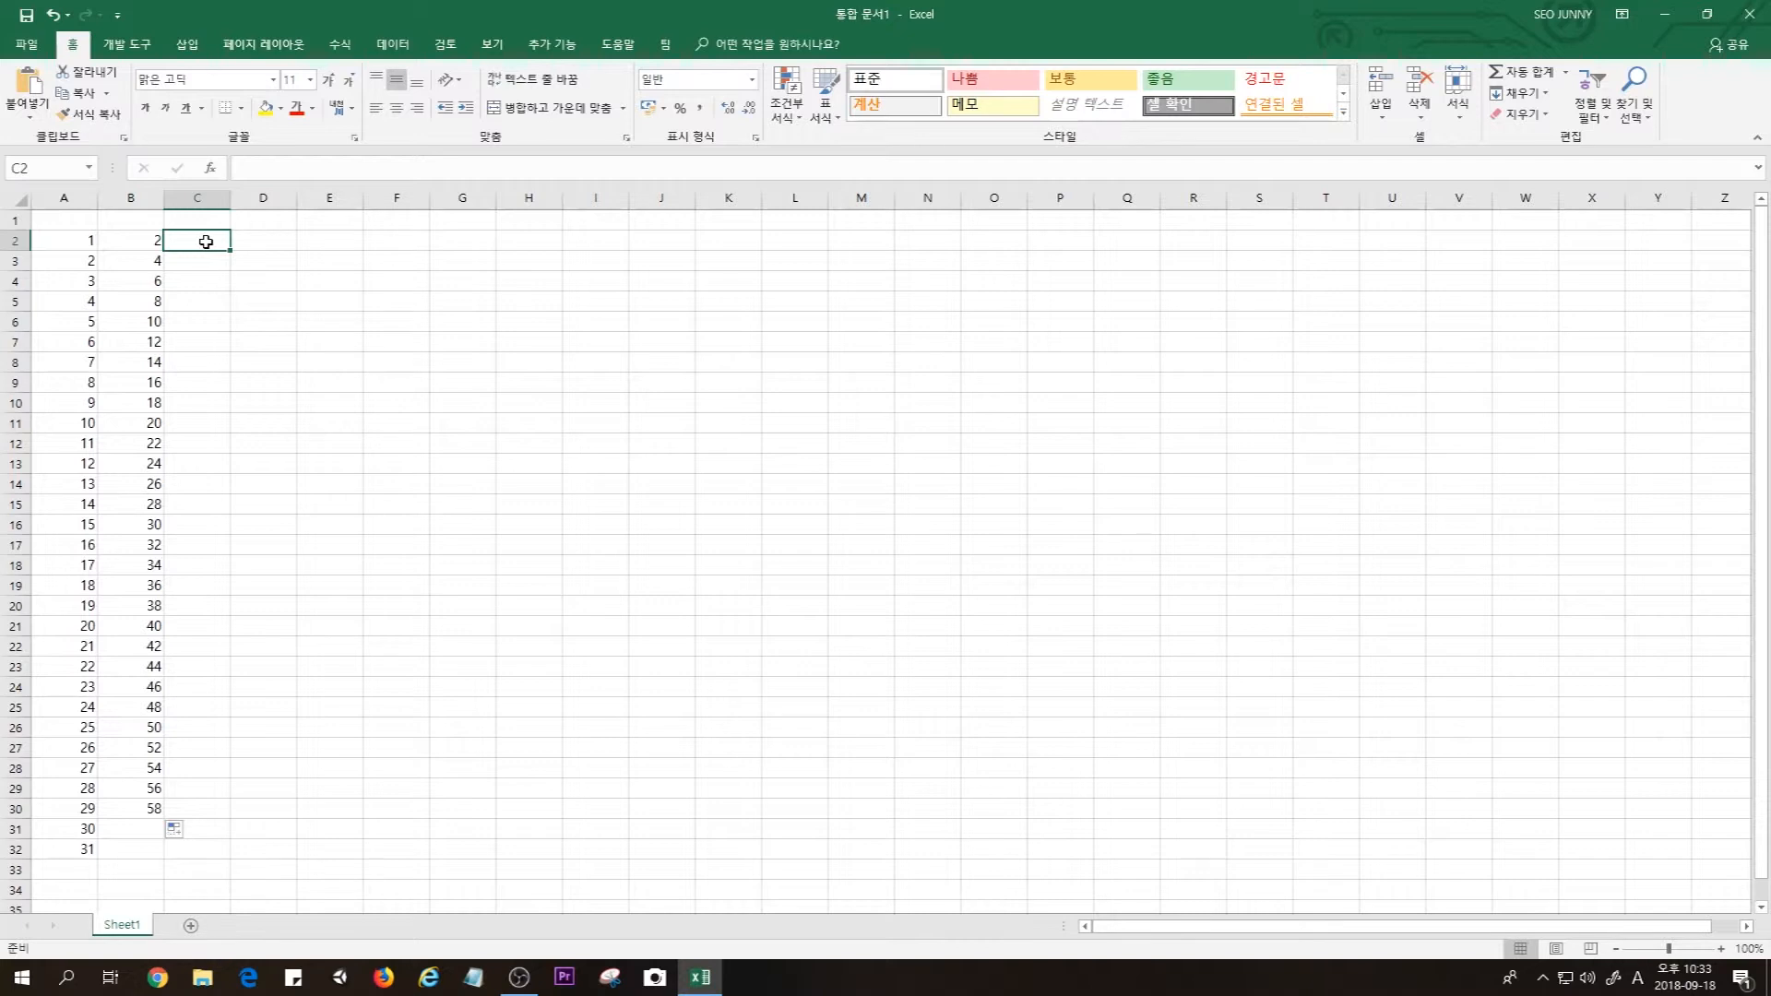
pyautogui.write('1.1')
pyautogui.press('Return')
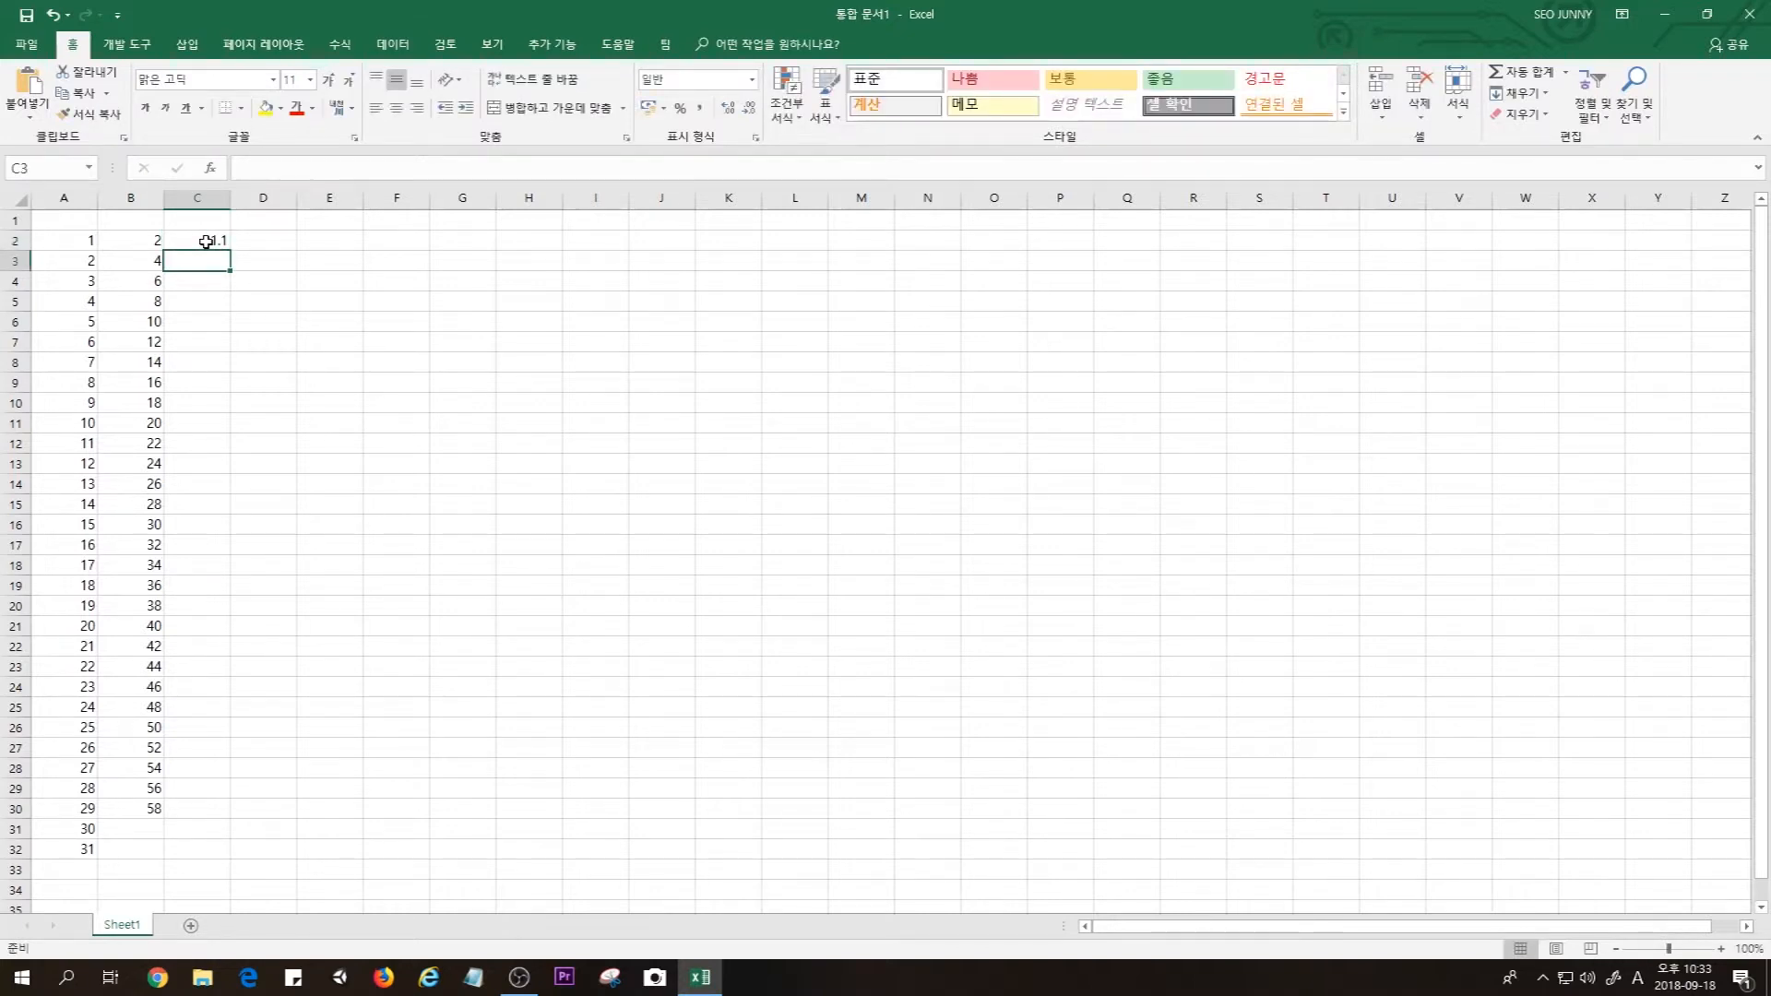
pyautogui.write('1.8')
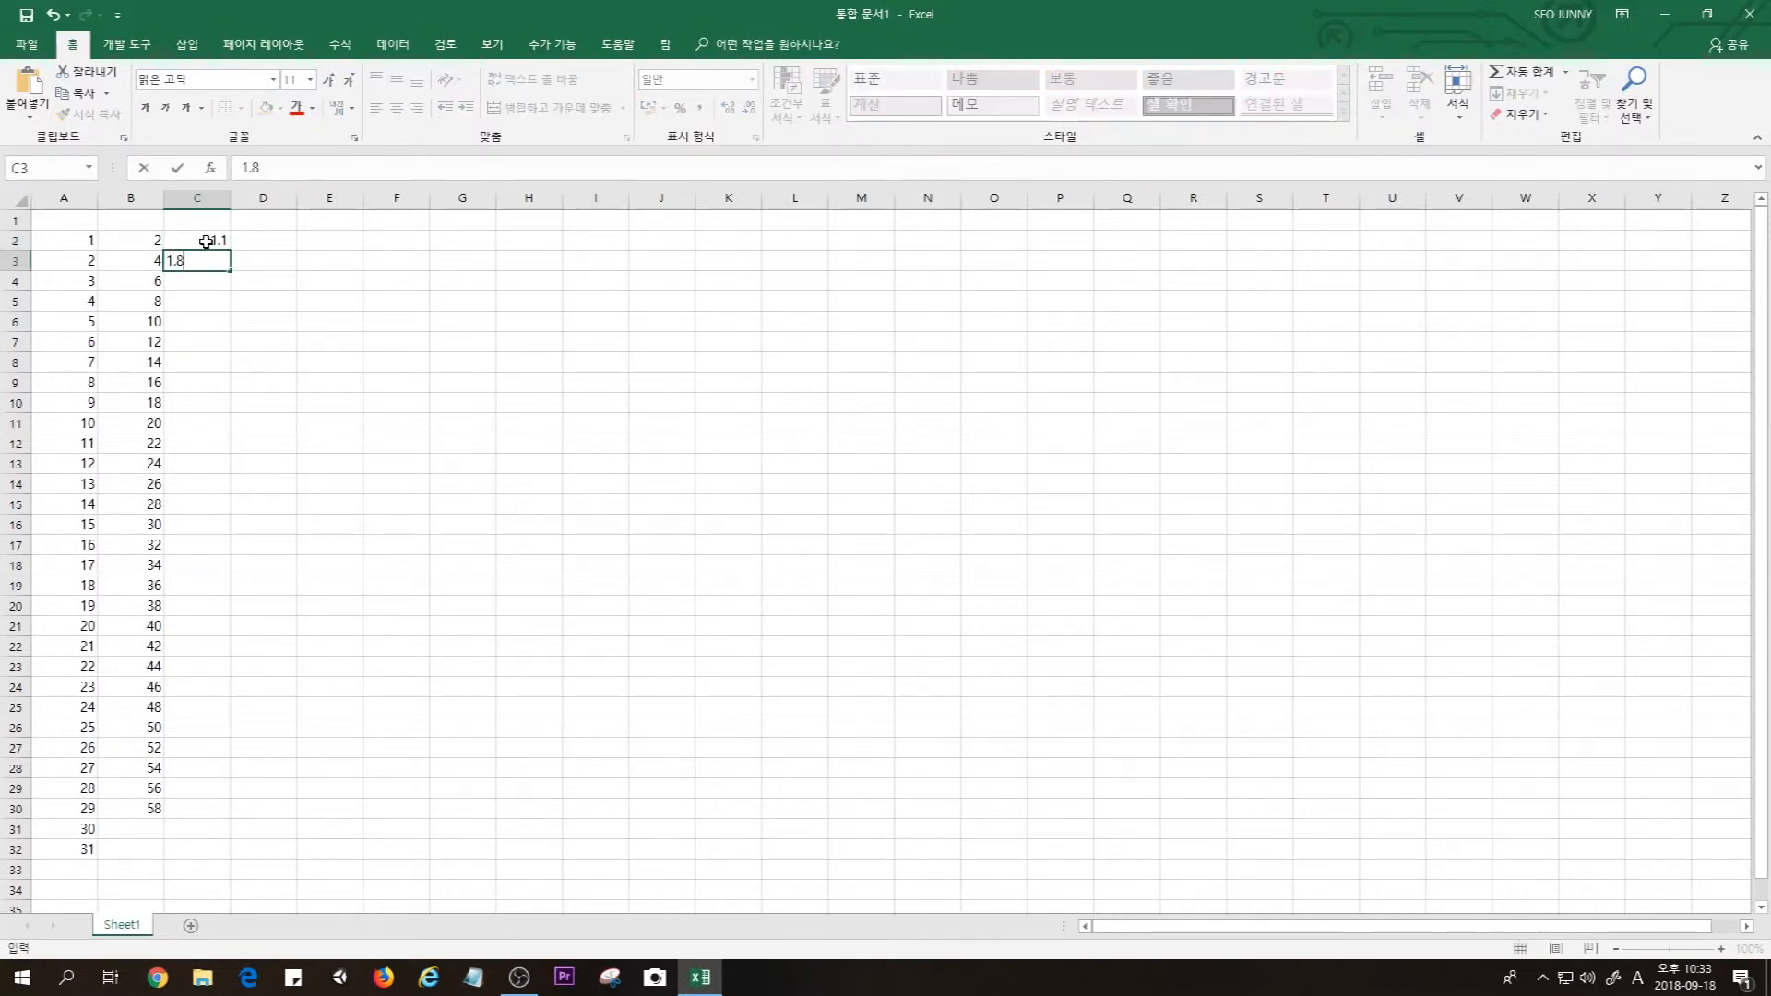
pyautogui.press('Return')
pyautogui.moveTo(220, 241); pyautogui.dragTo(236, 672)
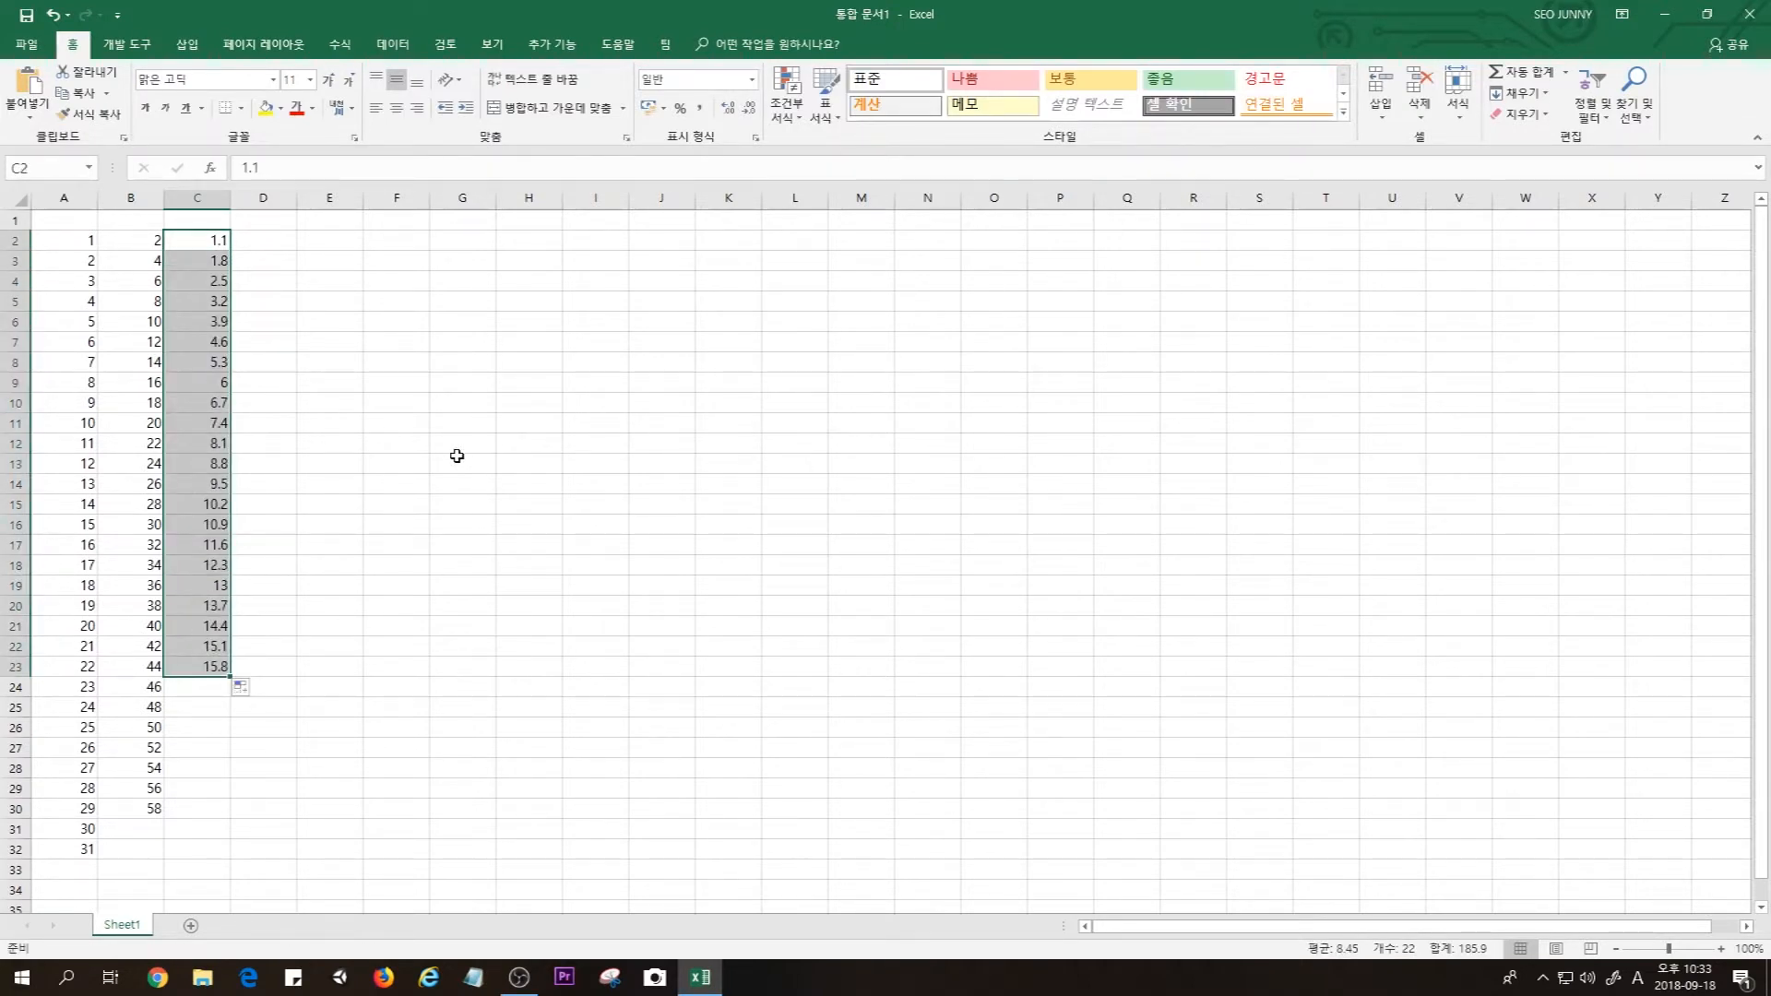
pyautogui.click(252, 241)
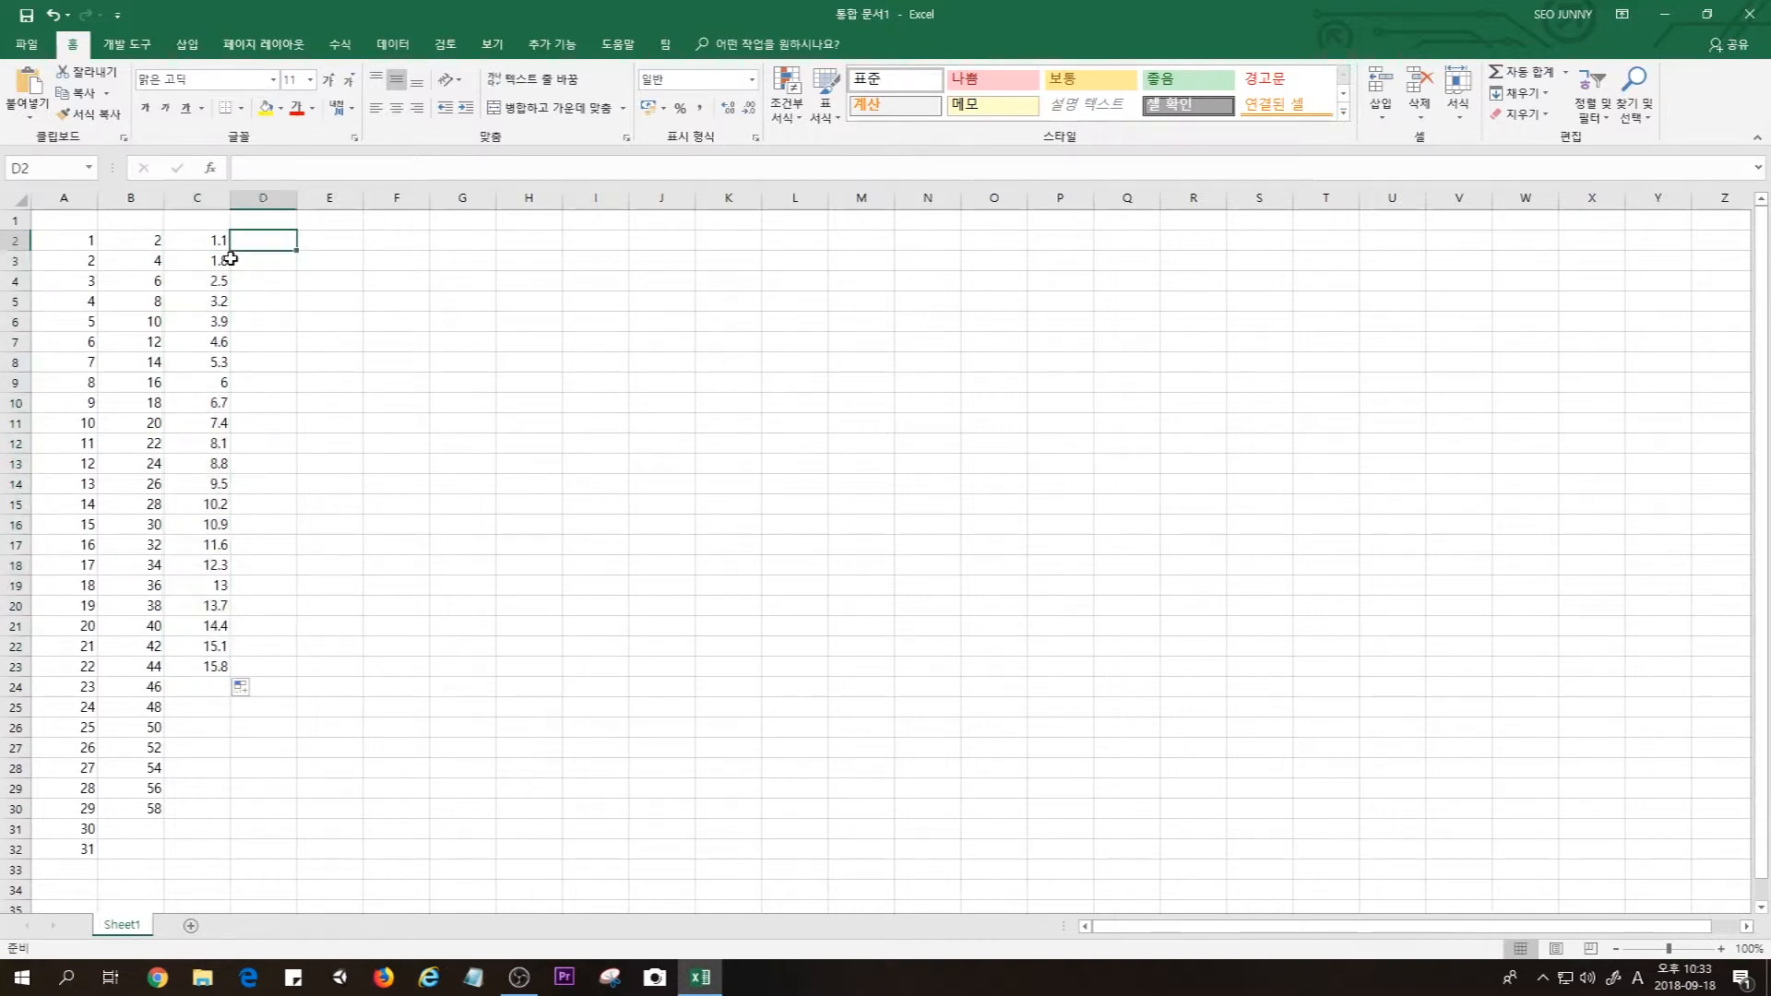
pyautogui.click(276, 597)
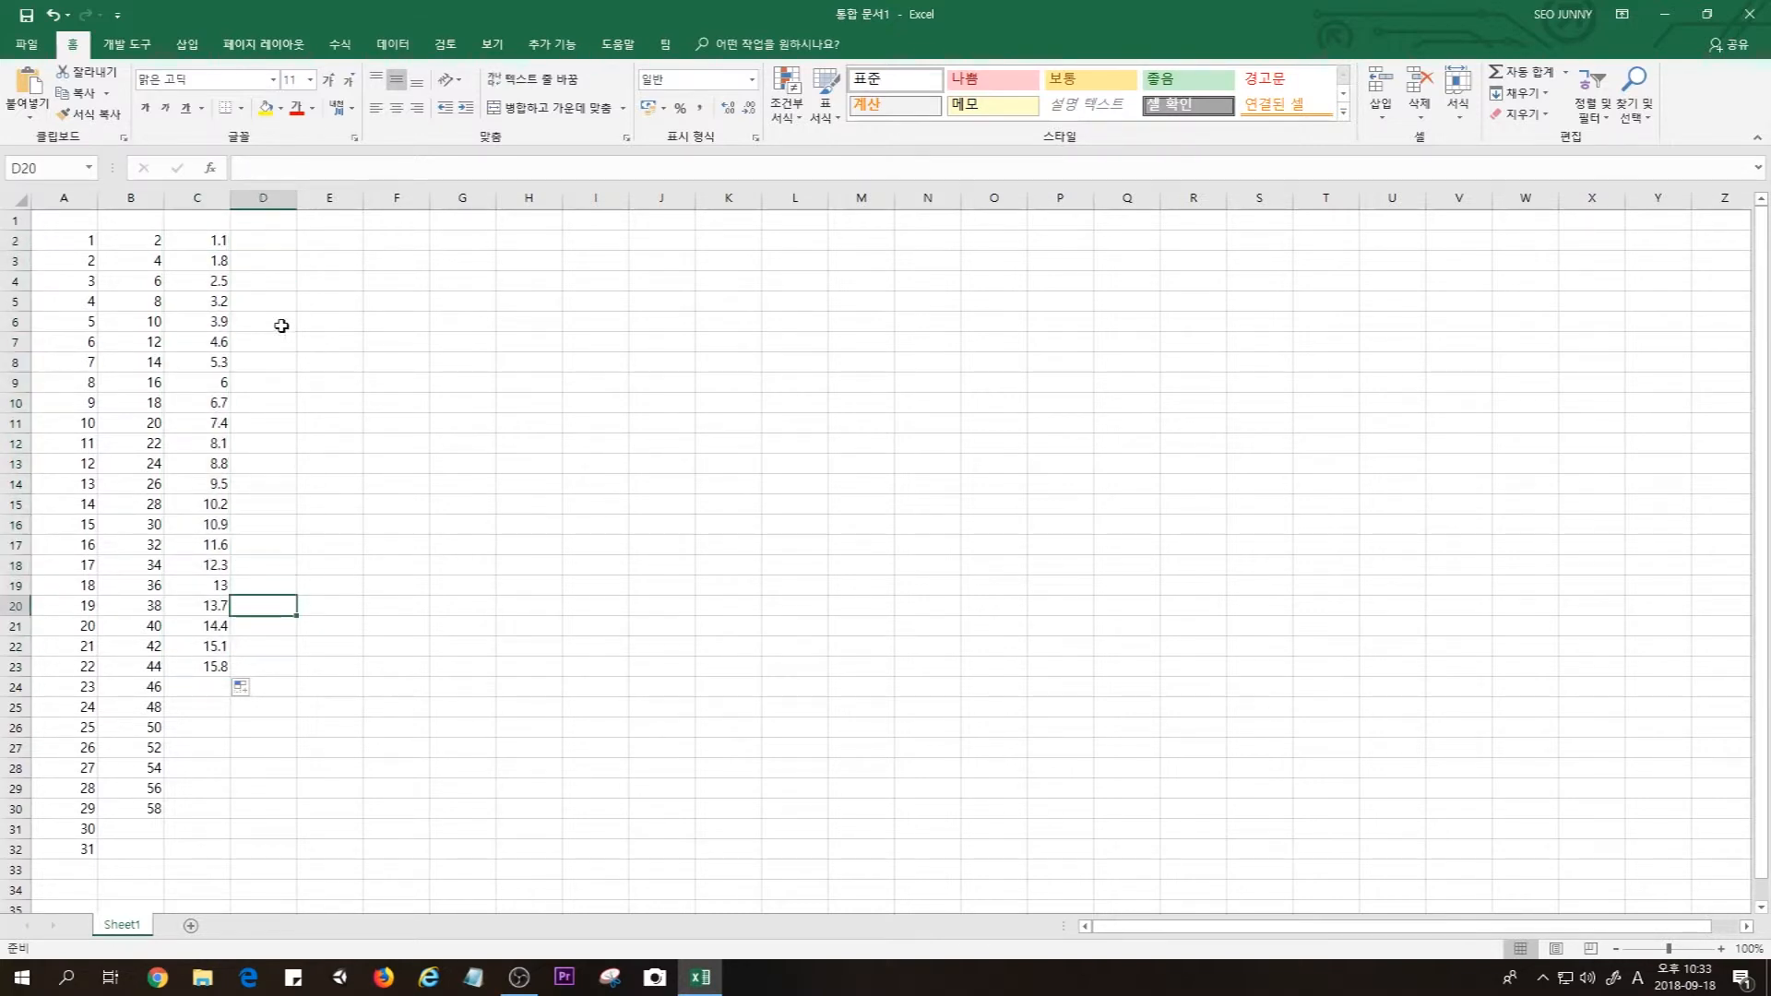
pyautogui.moveTo(217, 241); pyautogui.dragTo(212, 855)
pyautogui.click(303, 824)
pyautogui.click(332, 508)
pyautogui.click(342, 420)
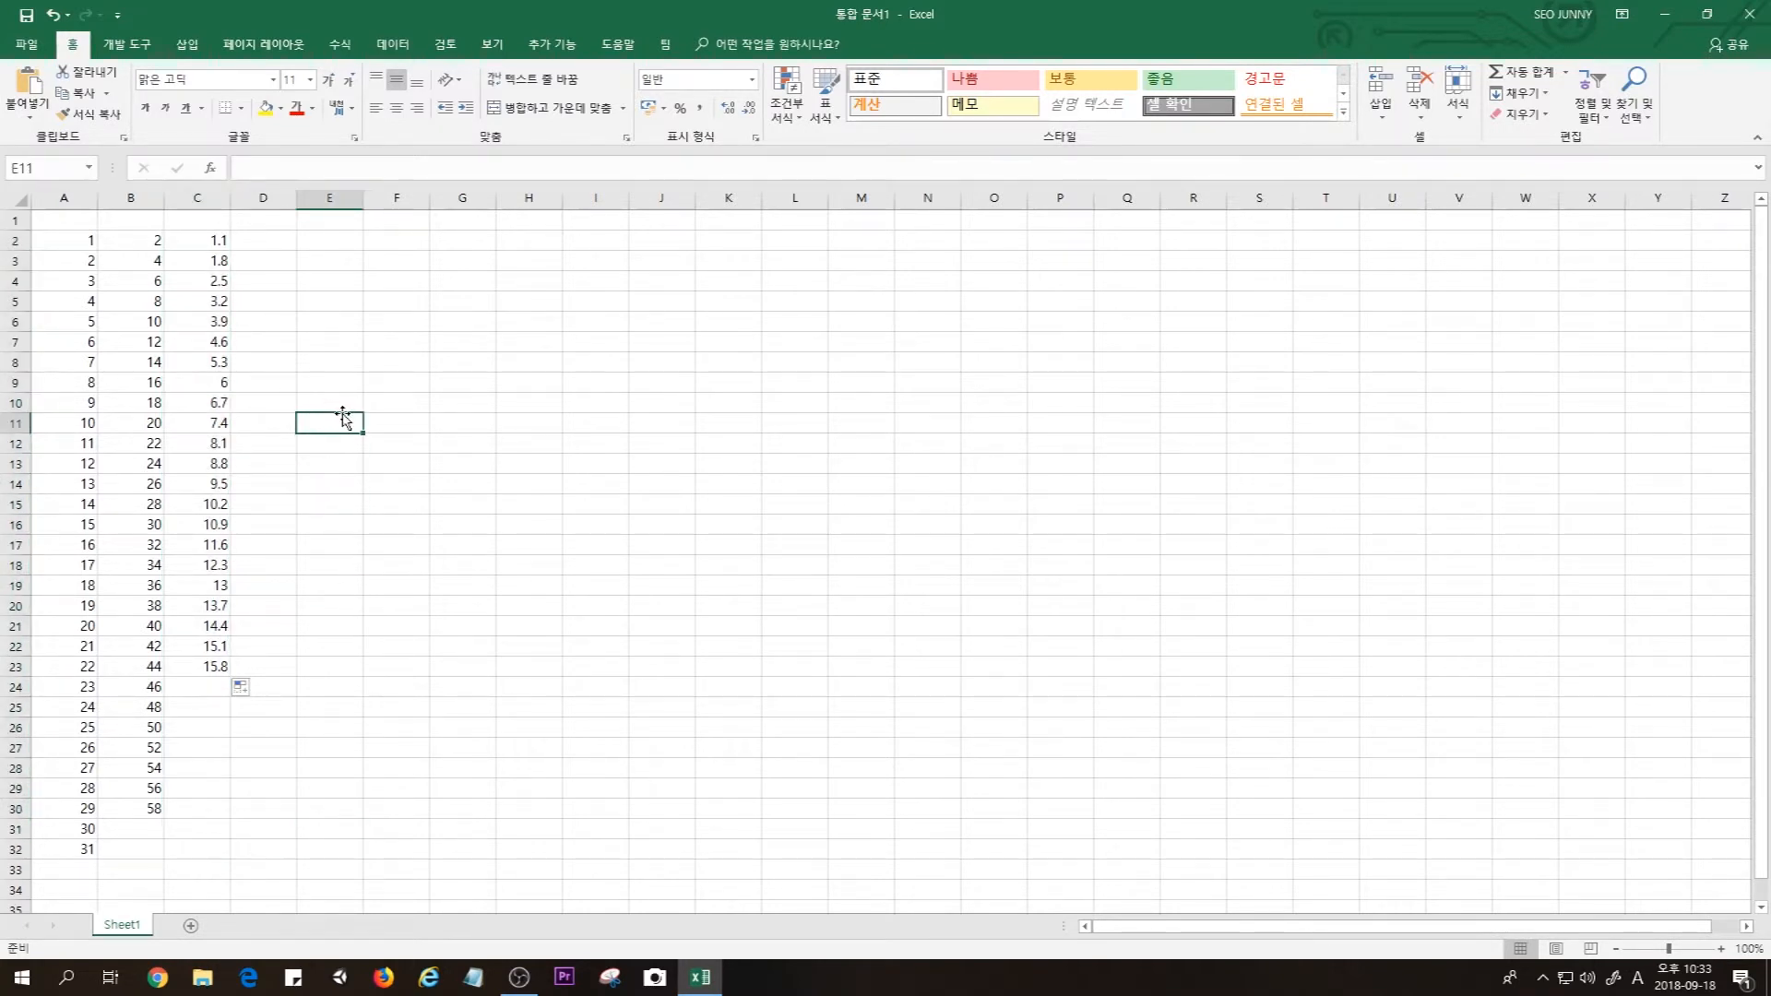
# Undo all series fills and number entries in columns A to C until the sheet is empty
pyautogui.hotkey('ctrl', 'z')
pyautogui.hotkey('ctrl', 'z')
pyautogui.hotkey('ctrl', 'z')
pyautogui.hotkey('ctrl', 'z')
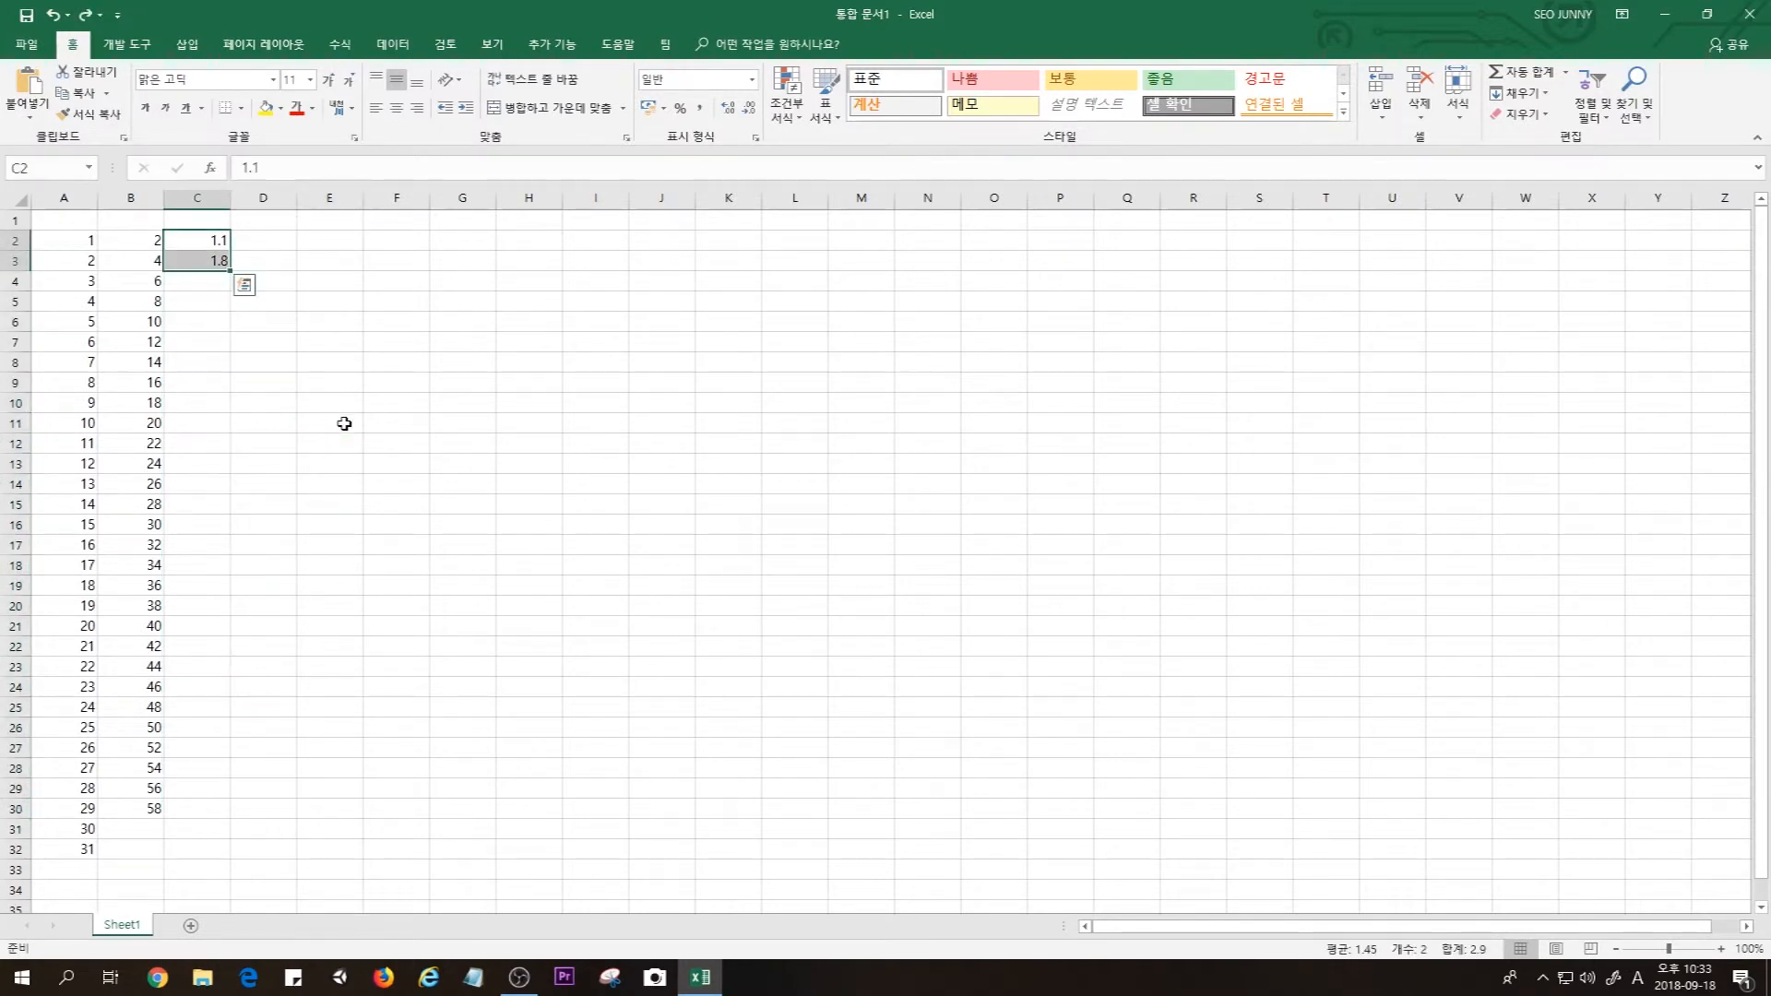
pyautogui.hotkey('ctrl', 'z')
pyautogui.hotkey('ctrl', 'z')
pyautogui.hotkey('ctrl', 'z')
pyautogui.hotkey('ctrl', 'z')
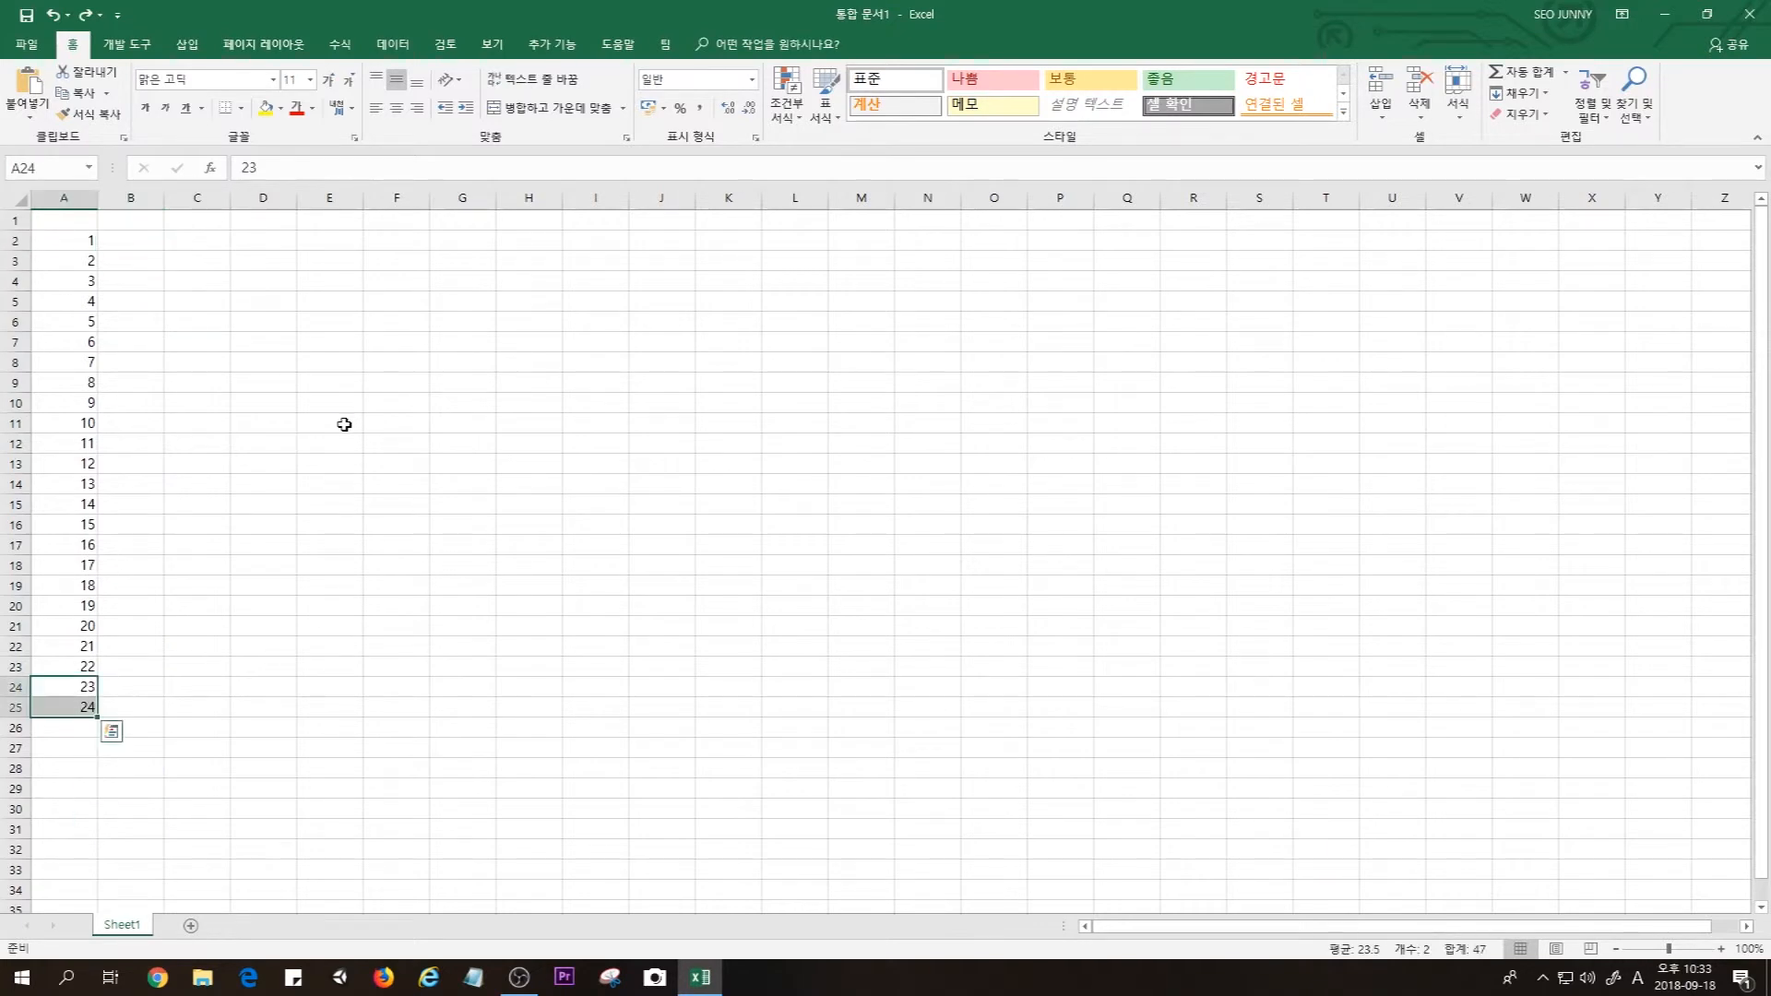
pyautogui.hotkey('ctrl', 'z')
pyautogui.hotkey('ctrl', 'z')
pyautogui.hotkey('ctrl', 'z')
pyautogui.hotkey('ctrl', 'z')
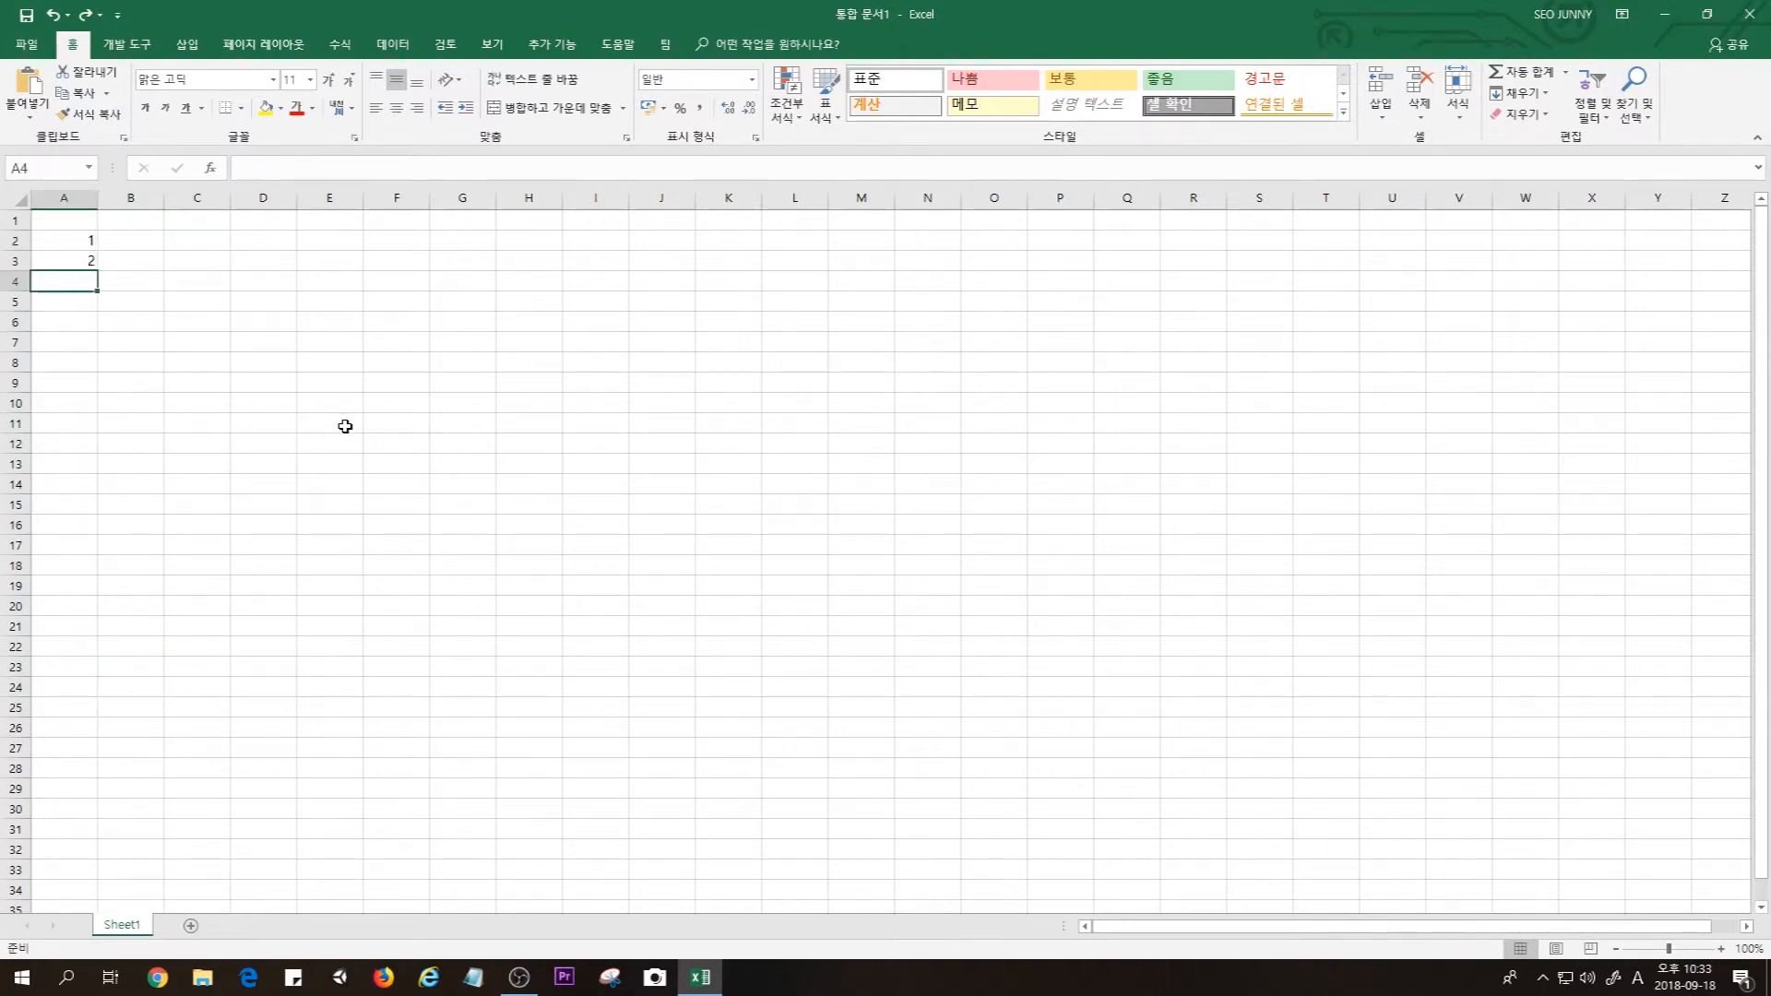
pyautogui.click(282, 510)
# Enter the sample text "fdsfdsfsd" in cells D11 and D12 and undo both entries
pyautogui.click(292, 423)
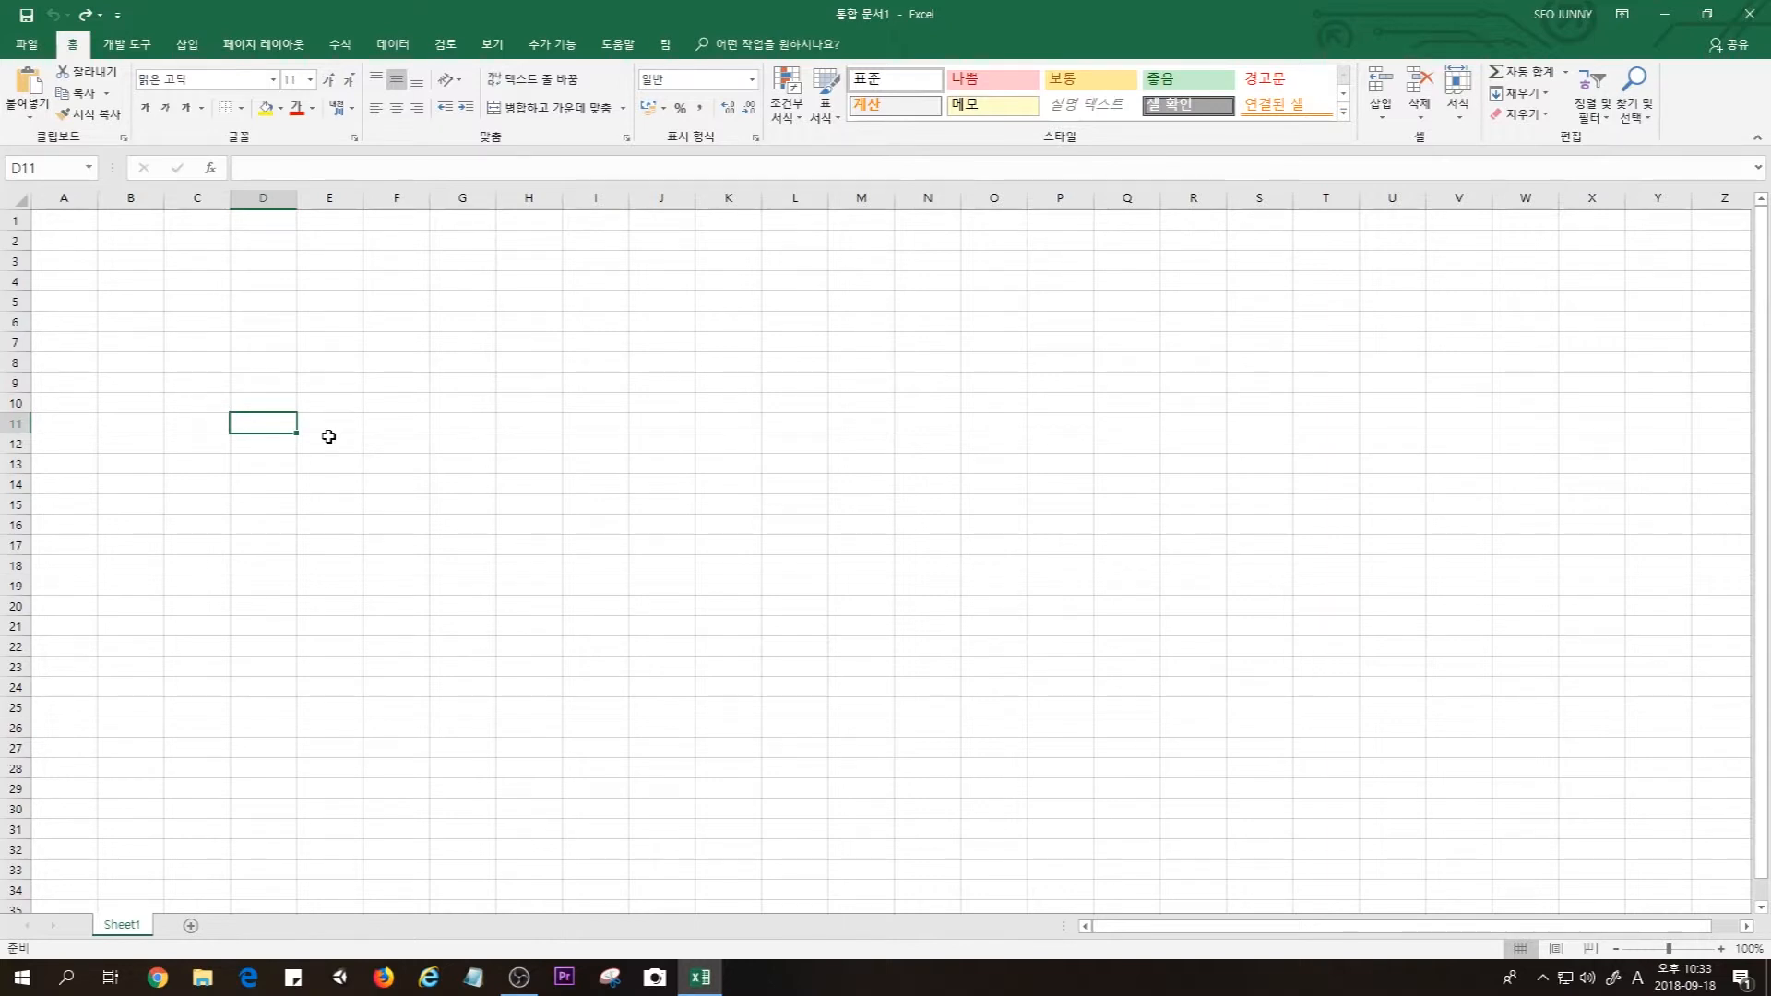
pyautogui.write('fdsfdsfsd')
pyautogui.press('Return')
pyautogui.write('fdsfdsfsd')
pyautogui.press('Return')
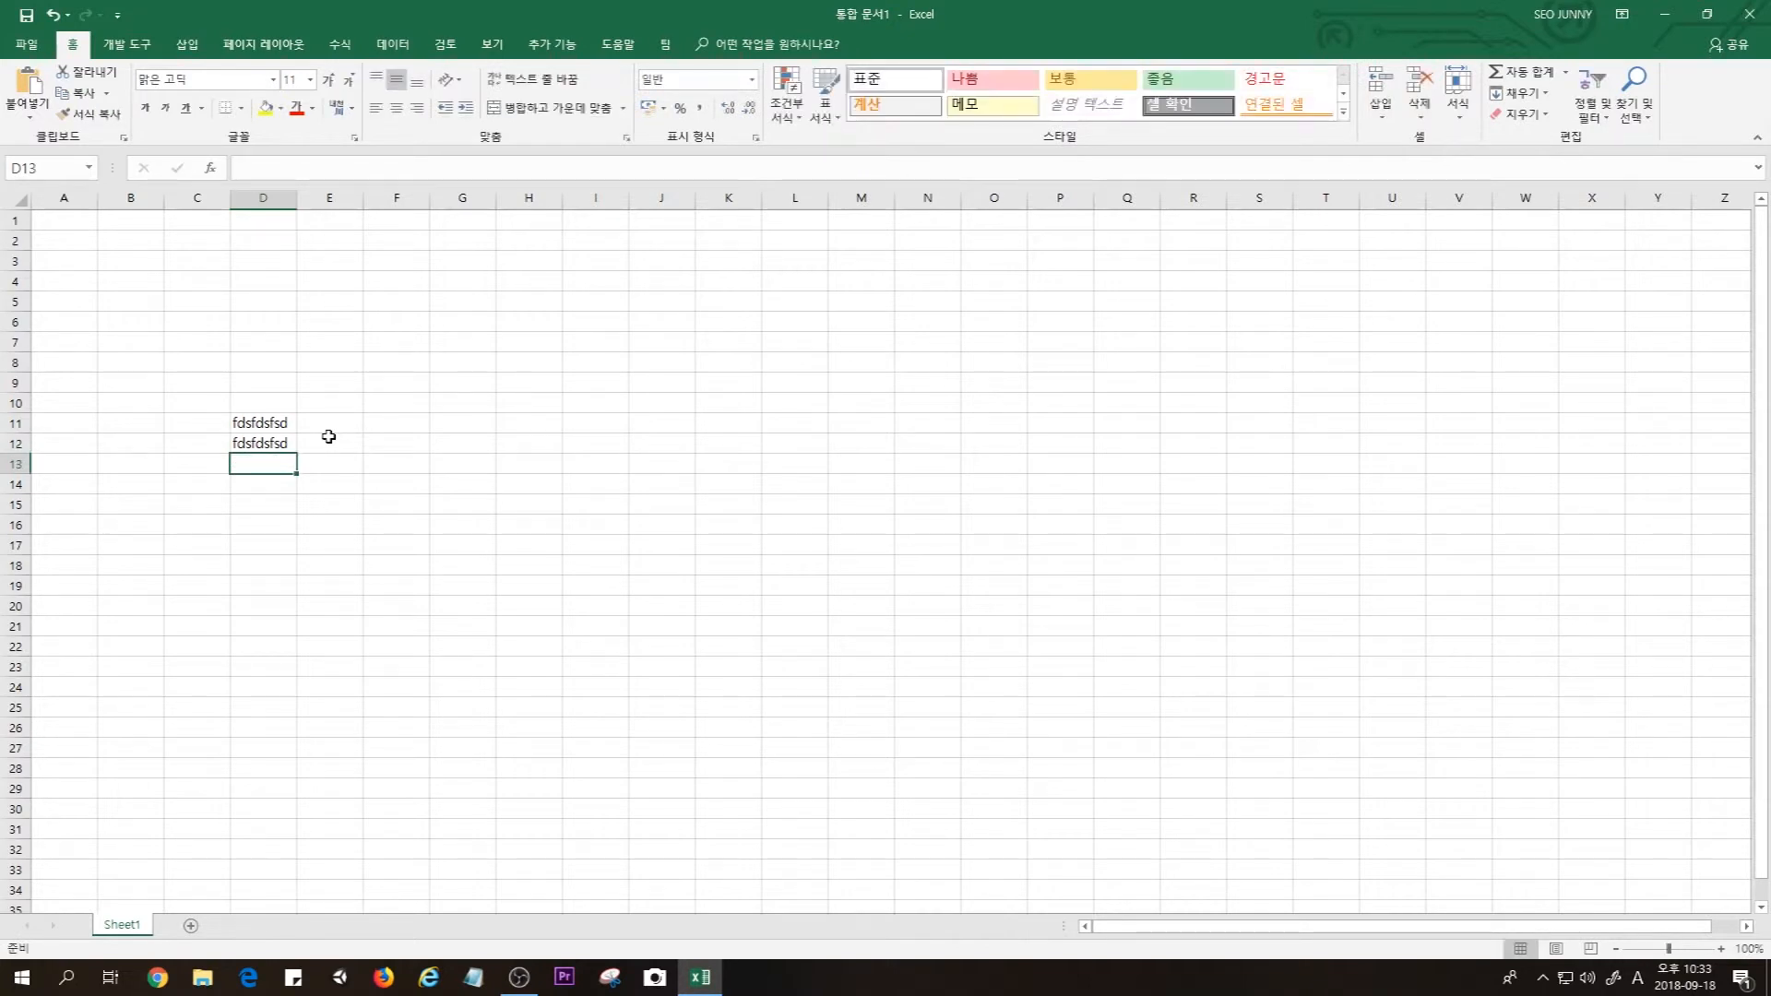
pyautogui.hotkey('ctrl', 'z')
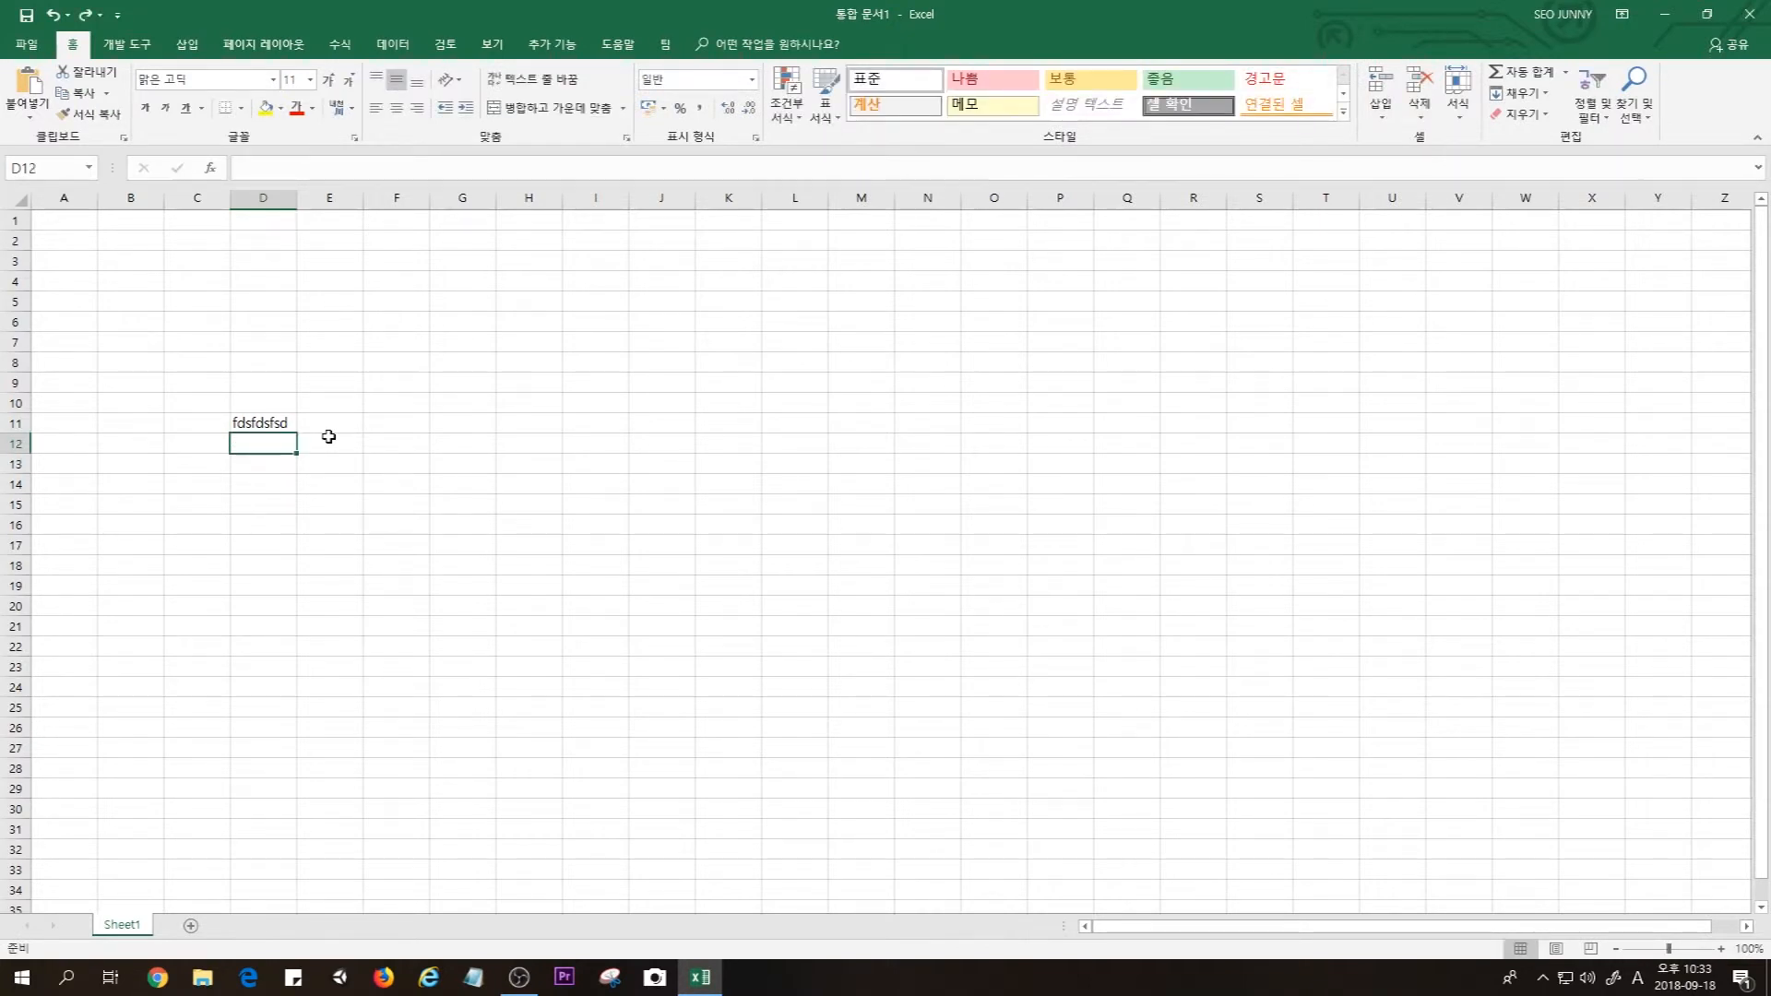
pyautogui.hotkey('ctrl', 'z')
pyautogui.press('Down')
pyautogui.press('Down')
pyautogui.press('Down')
pyautogui.press('Down')
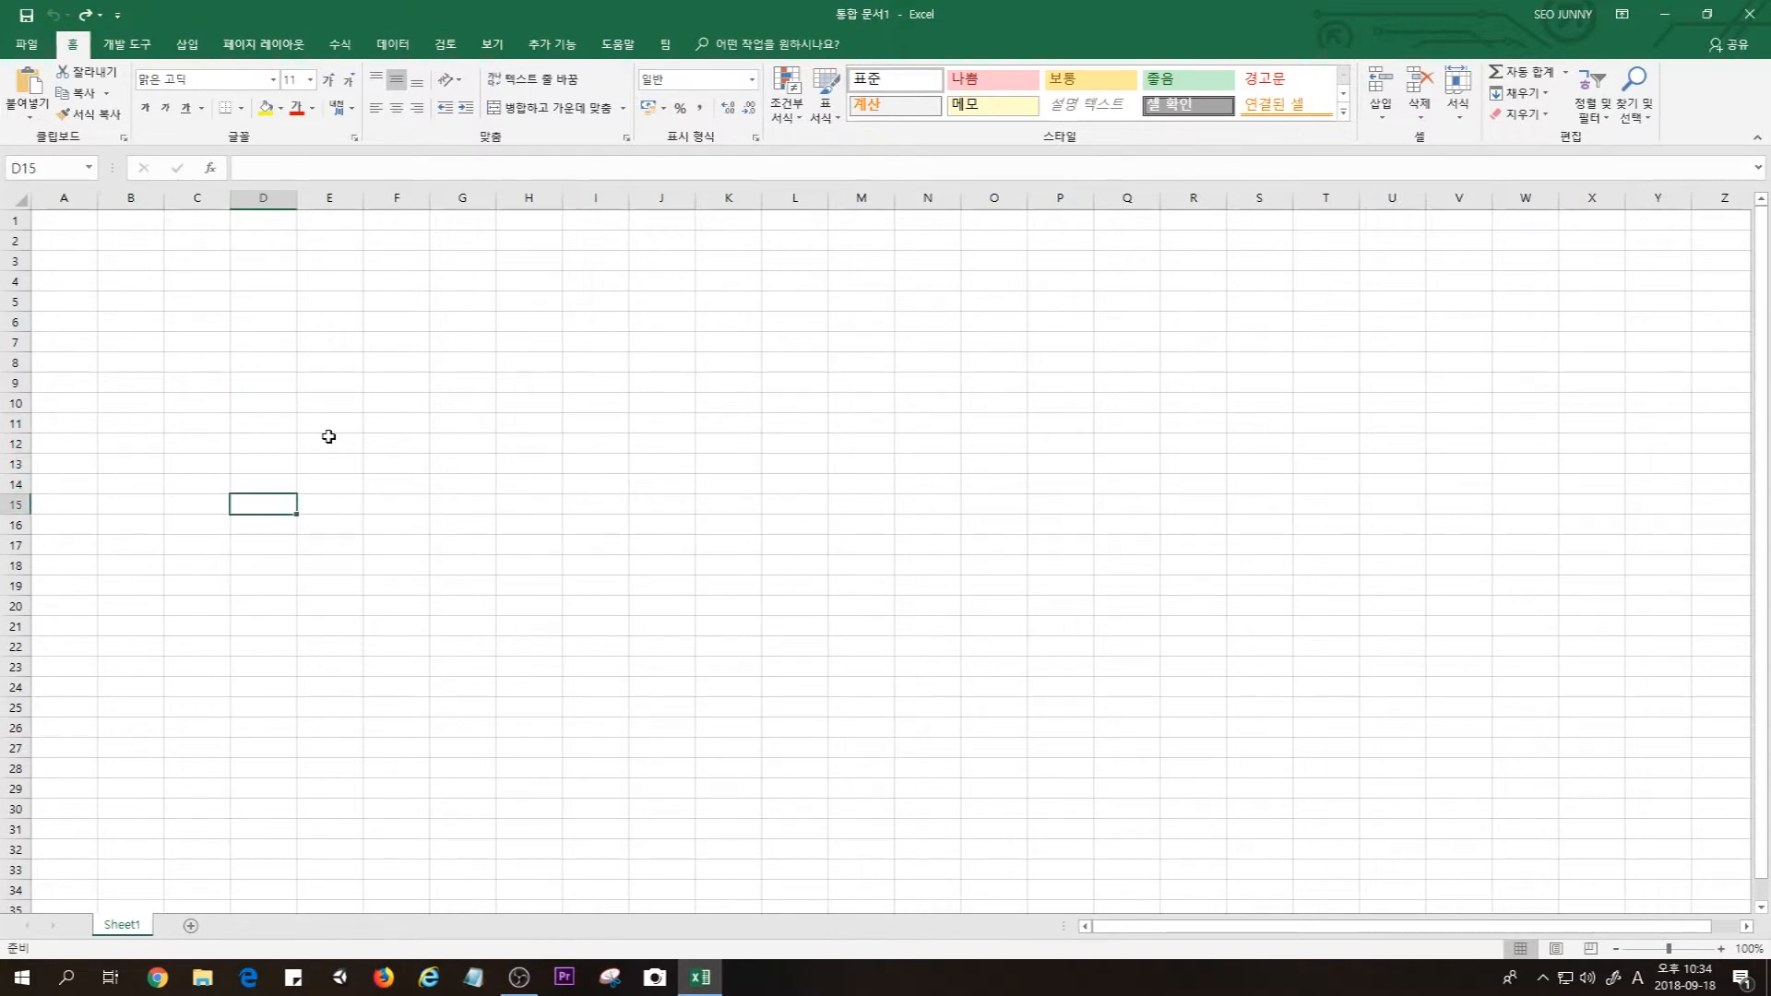
pyautogui.press('Up')
pyautogui.press('Up')
pyautogui.press('Up')
pyautogui.press('Up')
pyautogui.press('Up')
pyautogui.press('Up')
pyautogui.press('Up')
pyautogui.press('Up')
pyautogui.press('Up')
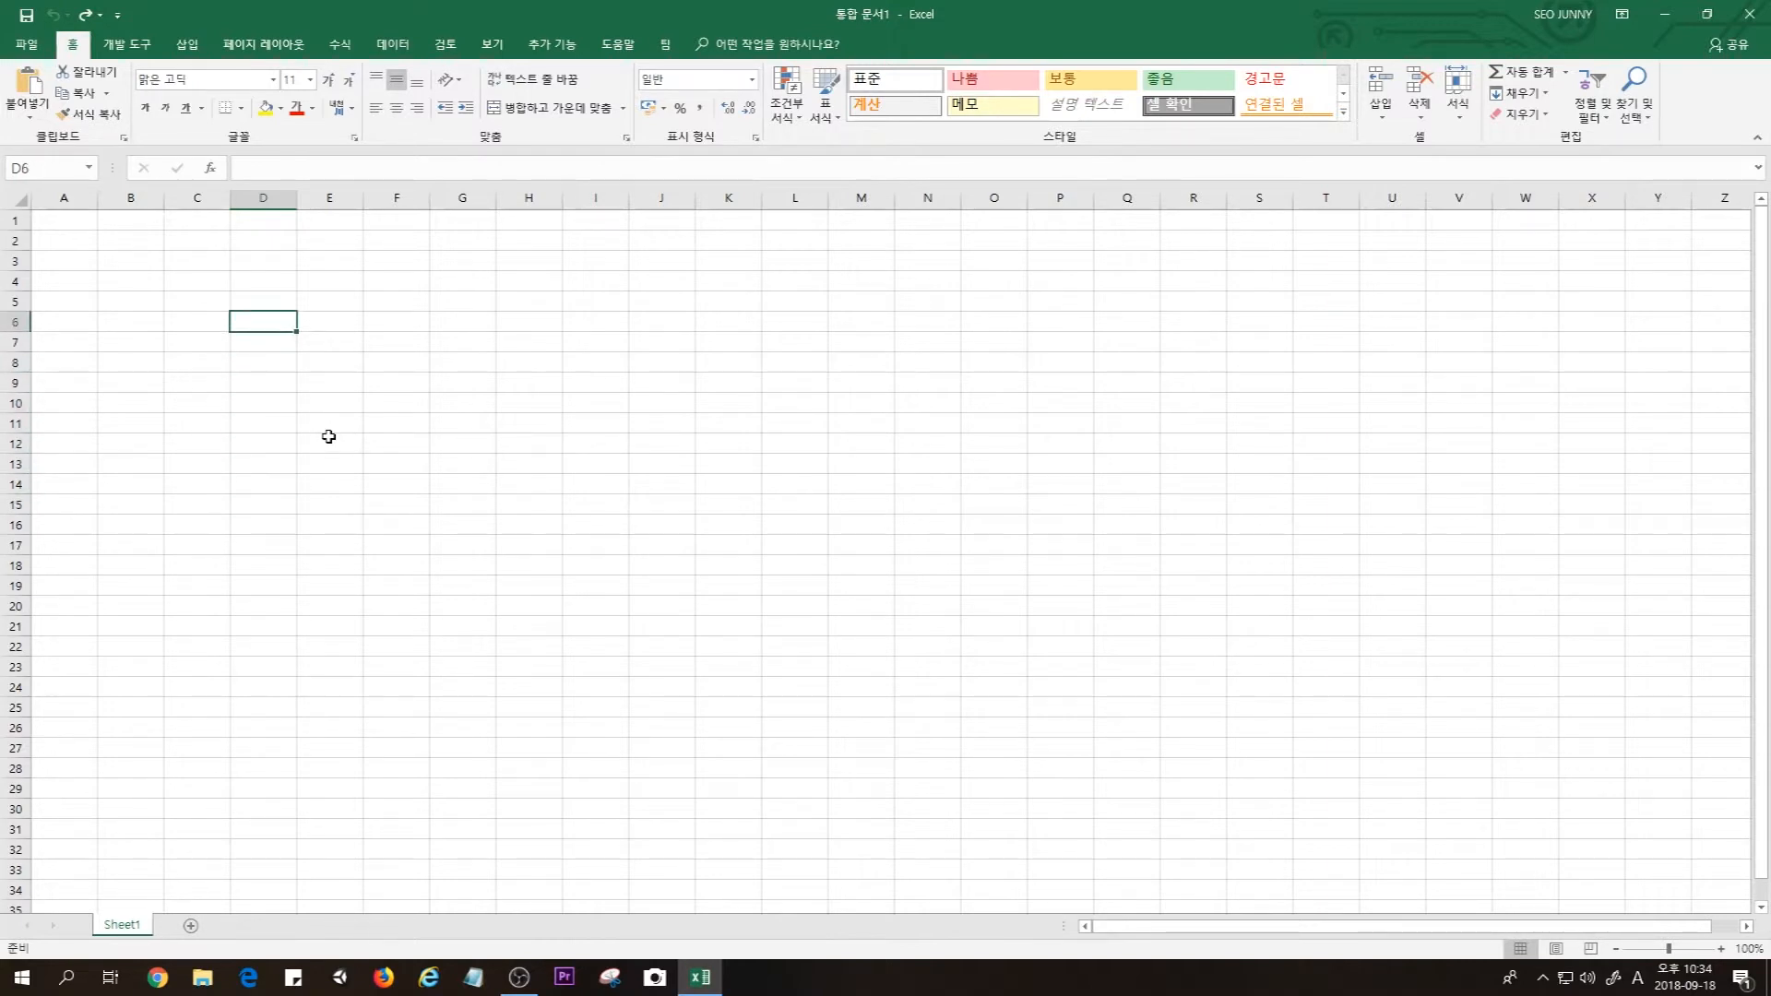
# Enter the numbers 1 to 5 across cells A4 to E4 and delete them all again
pyautogui.press('Left')
pyautogui.press('Left')
pyautogui.press('Left')
pyautogui.press('Up')
pyautogui.press('Up')
pyautogui.write('1')
pyautogui.press('Return')
pyautogui.press('Up')
pyautogui.press('Tab')
pyautogui.write('2')
pyautogui.press('Tab')
pyautogui.write('3')
pyautogui.press('Tab')
pyautogui.write('4')
pyautogui.press('Tab')
pyautogui.write('5')
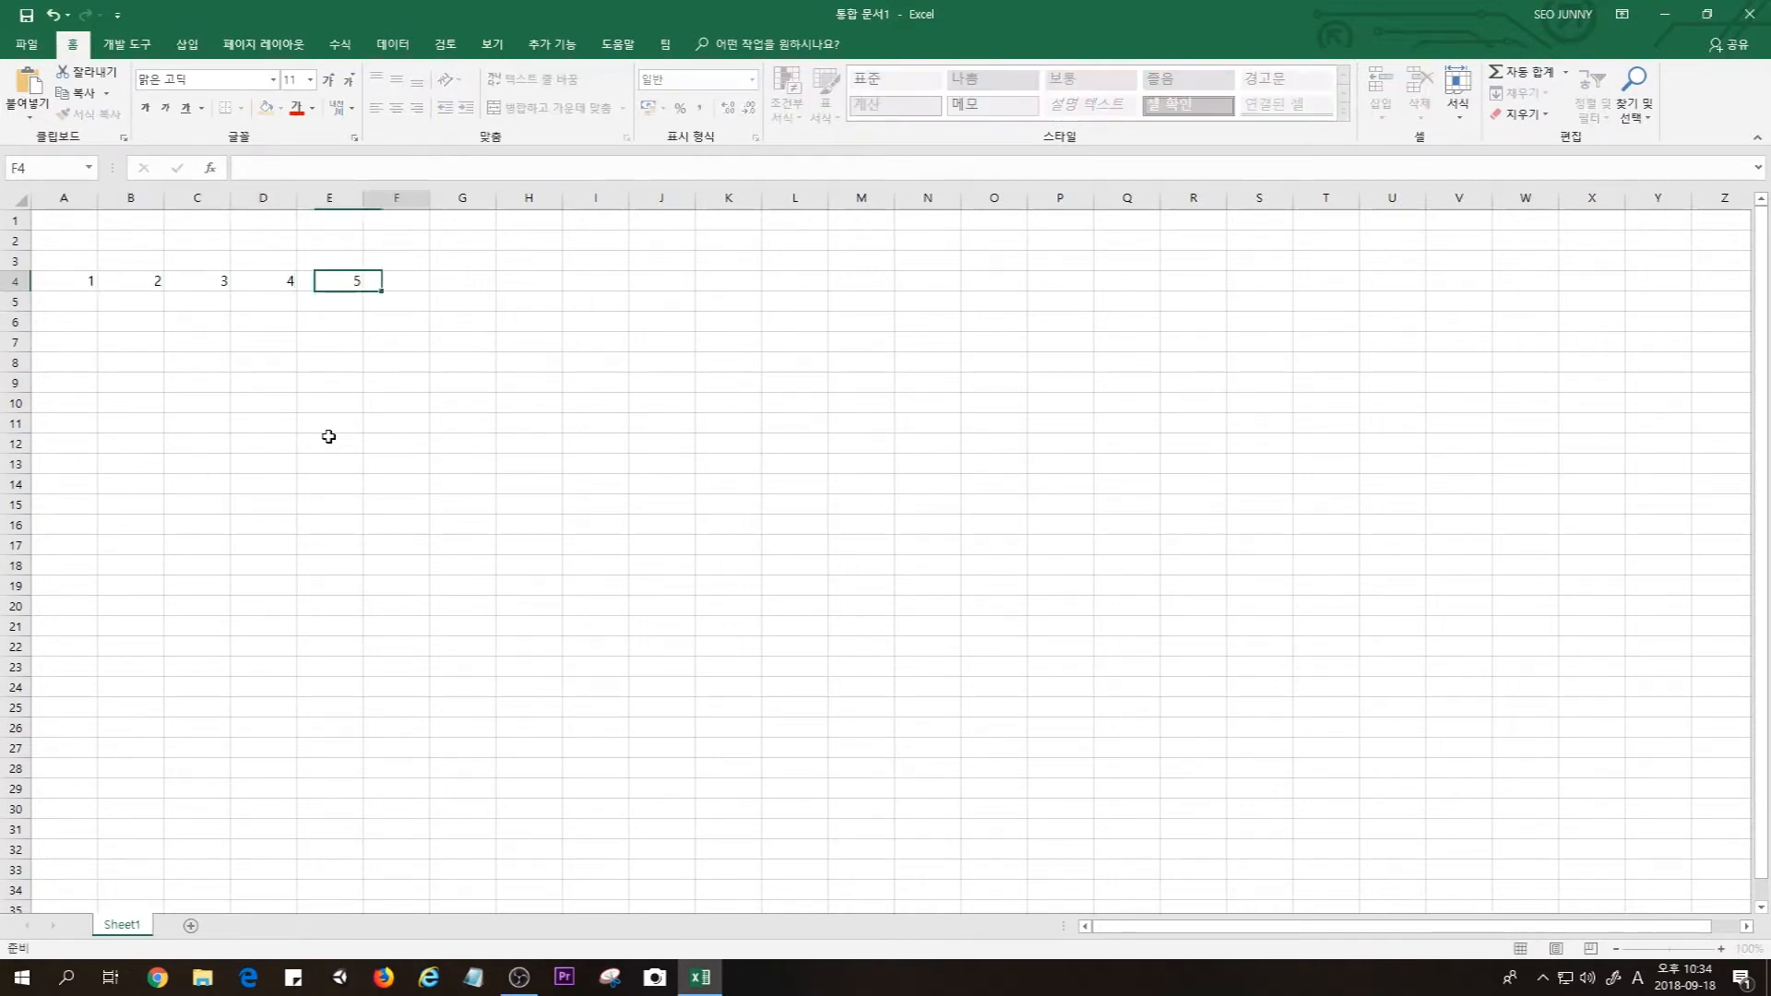
pyautogui.press('Tab')
pyautogui.press('Down')
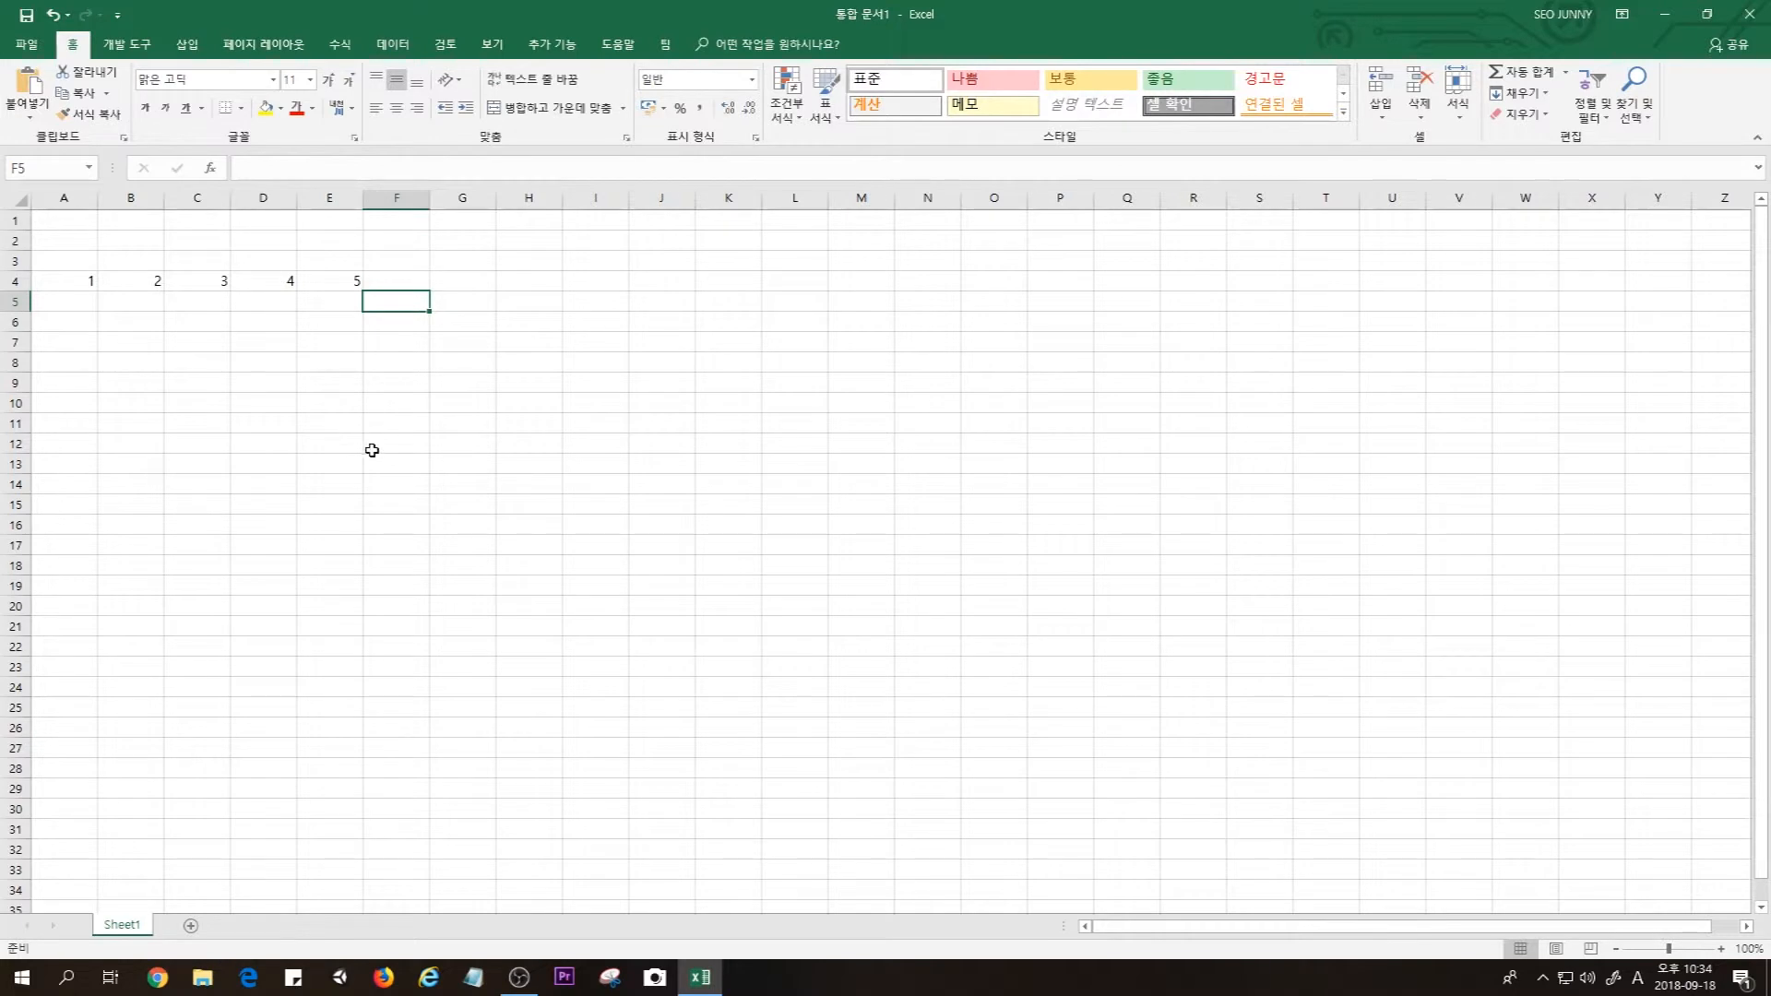
pyautogui.moveTo(72, 282); pyautogui.dragTo(343, 279)
pyautogui.press('Delete')
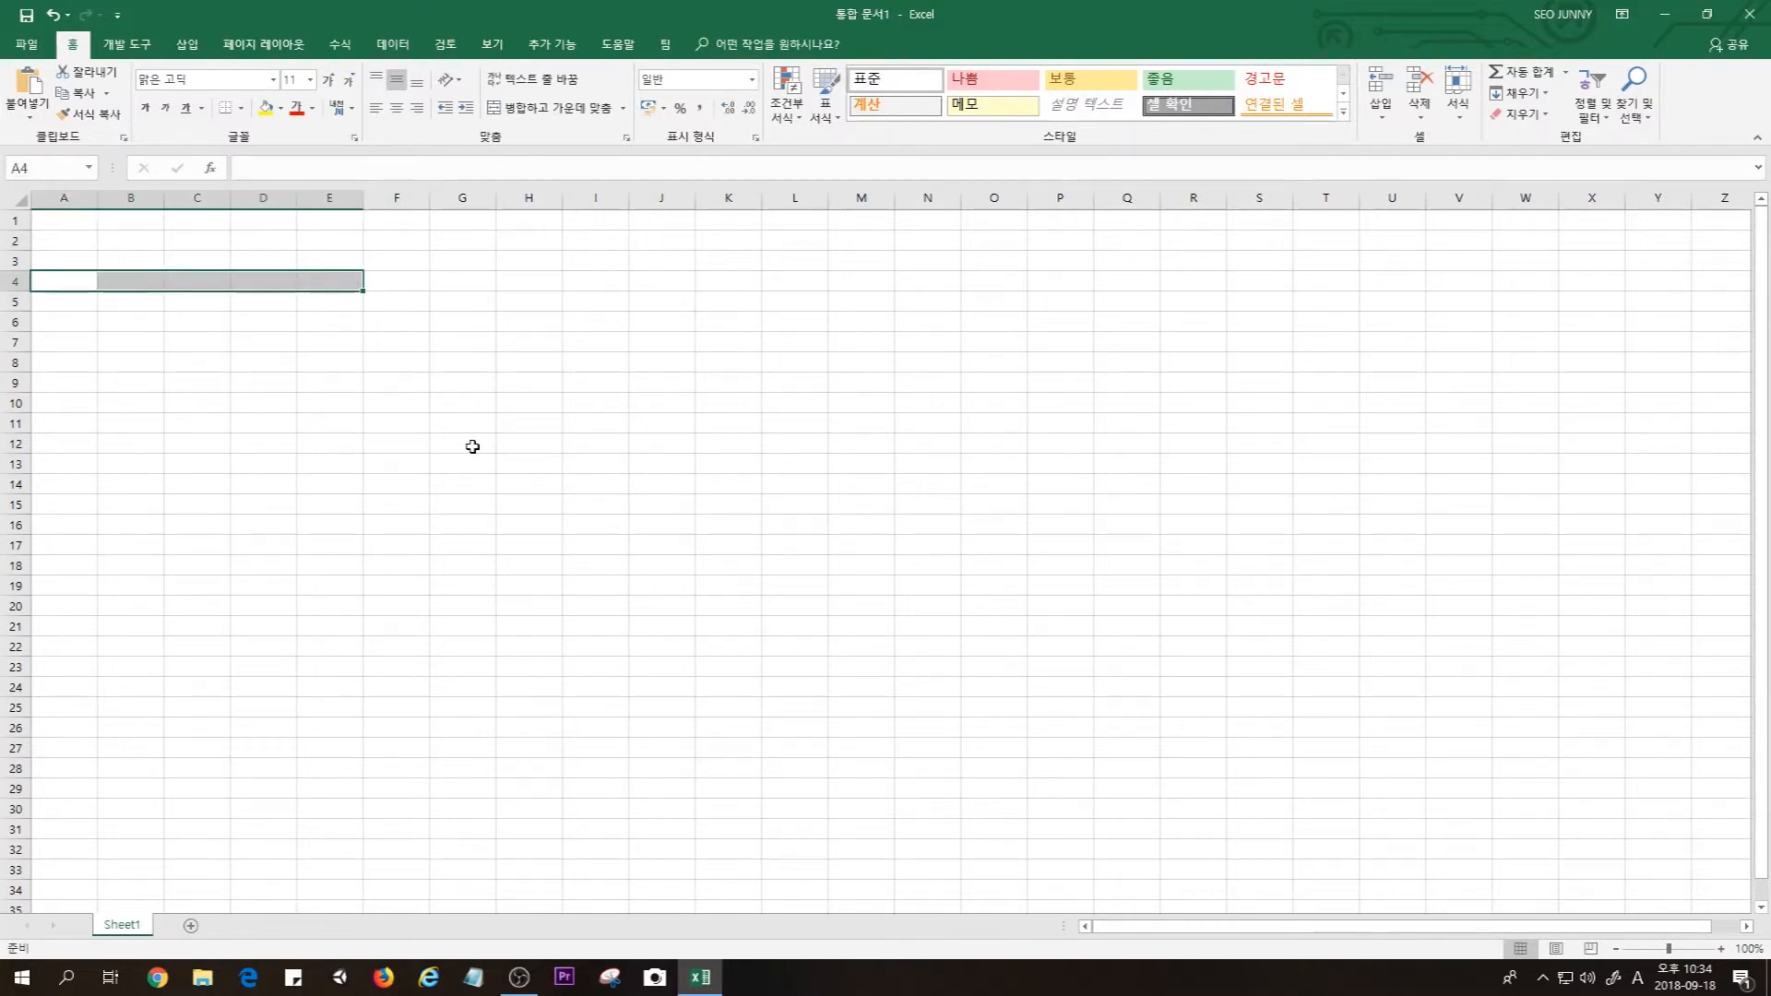
pyautogui.press('Down')
pyautogui.press('Up')
pyautogui.press('Up')
pyautogui.press('Right')
pyautogui.press('Left')
pyautogui.press('Right')
pyautogui.press('Left')
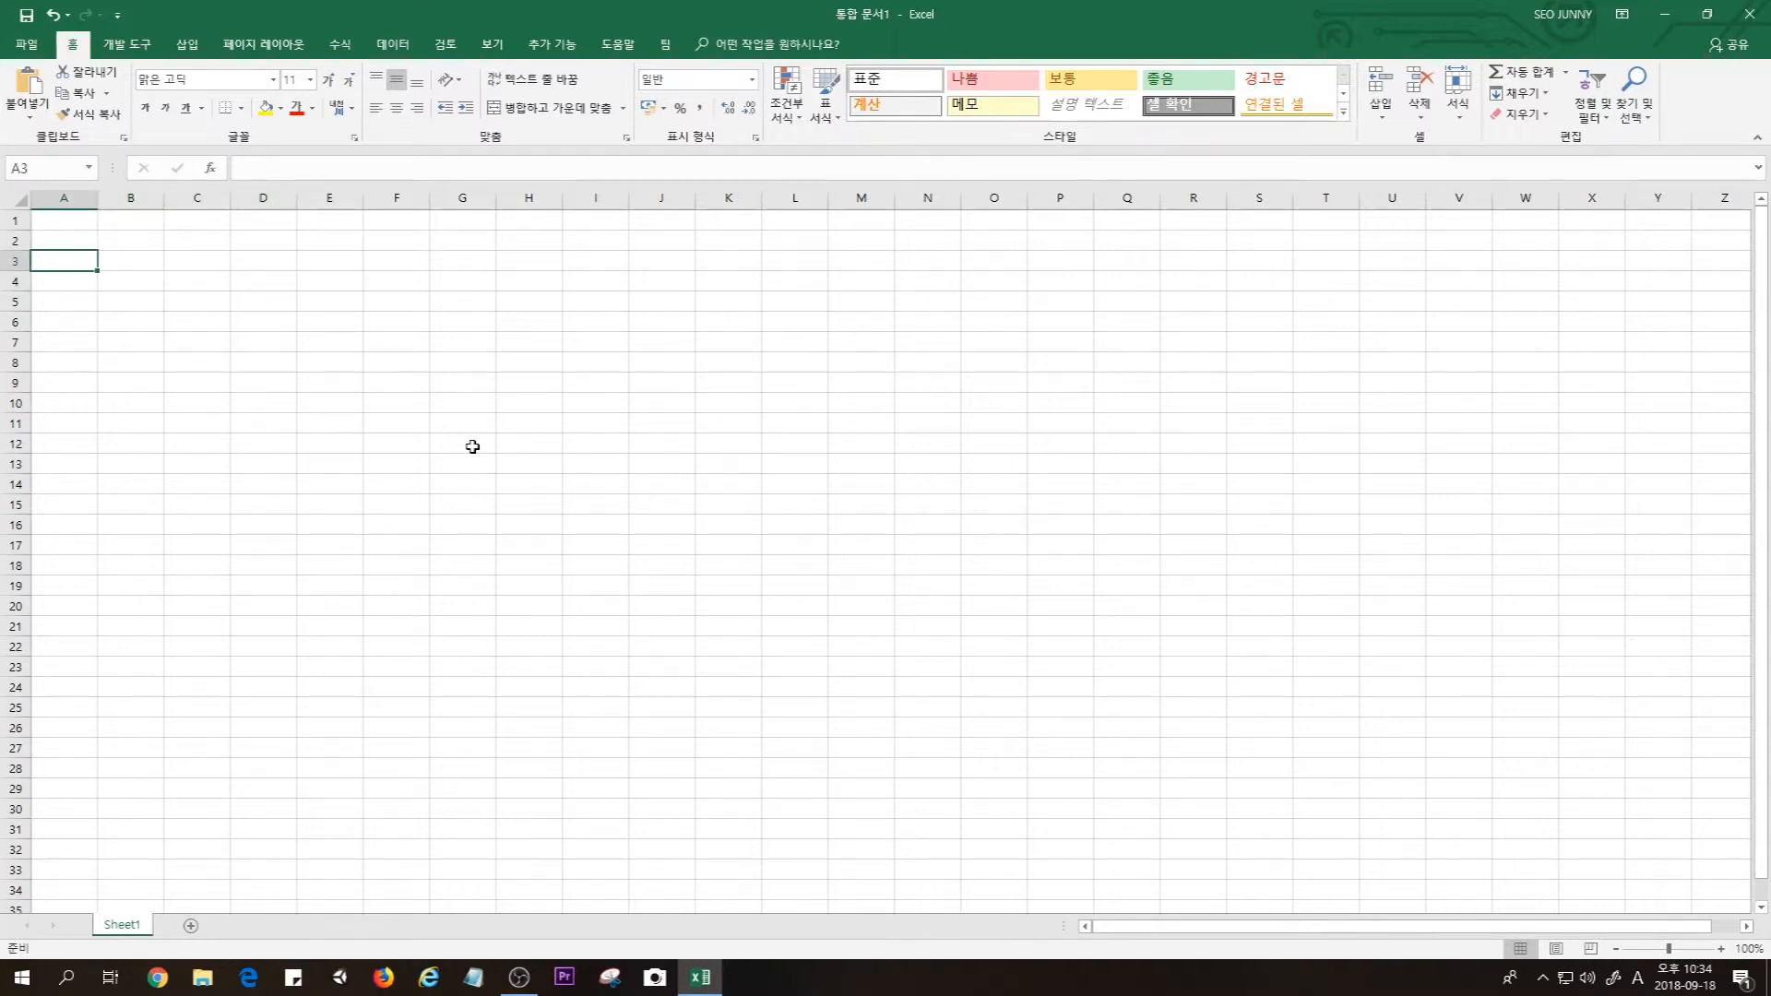
# Enter the numbers 1 to 6 across cells A4 to F4 and autofill the series across to Y4
pyautogui.press('Down')
pyautogui.write('1\t2\t3\t4\t5')
pyautogui.press('Tab')
pyautogui.write('6')
pyautogui.press('Tab')
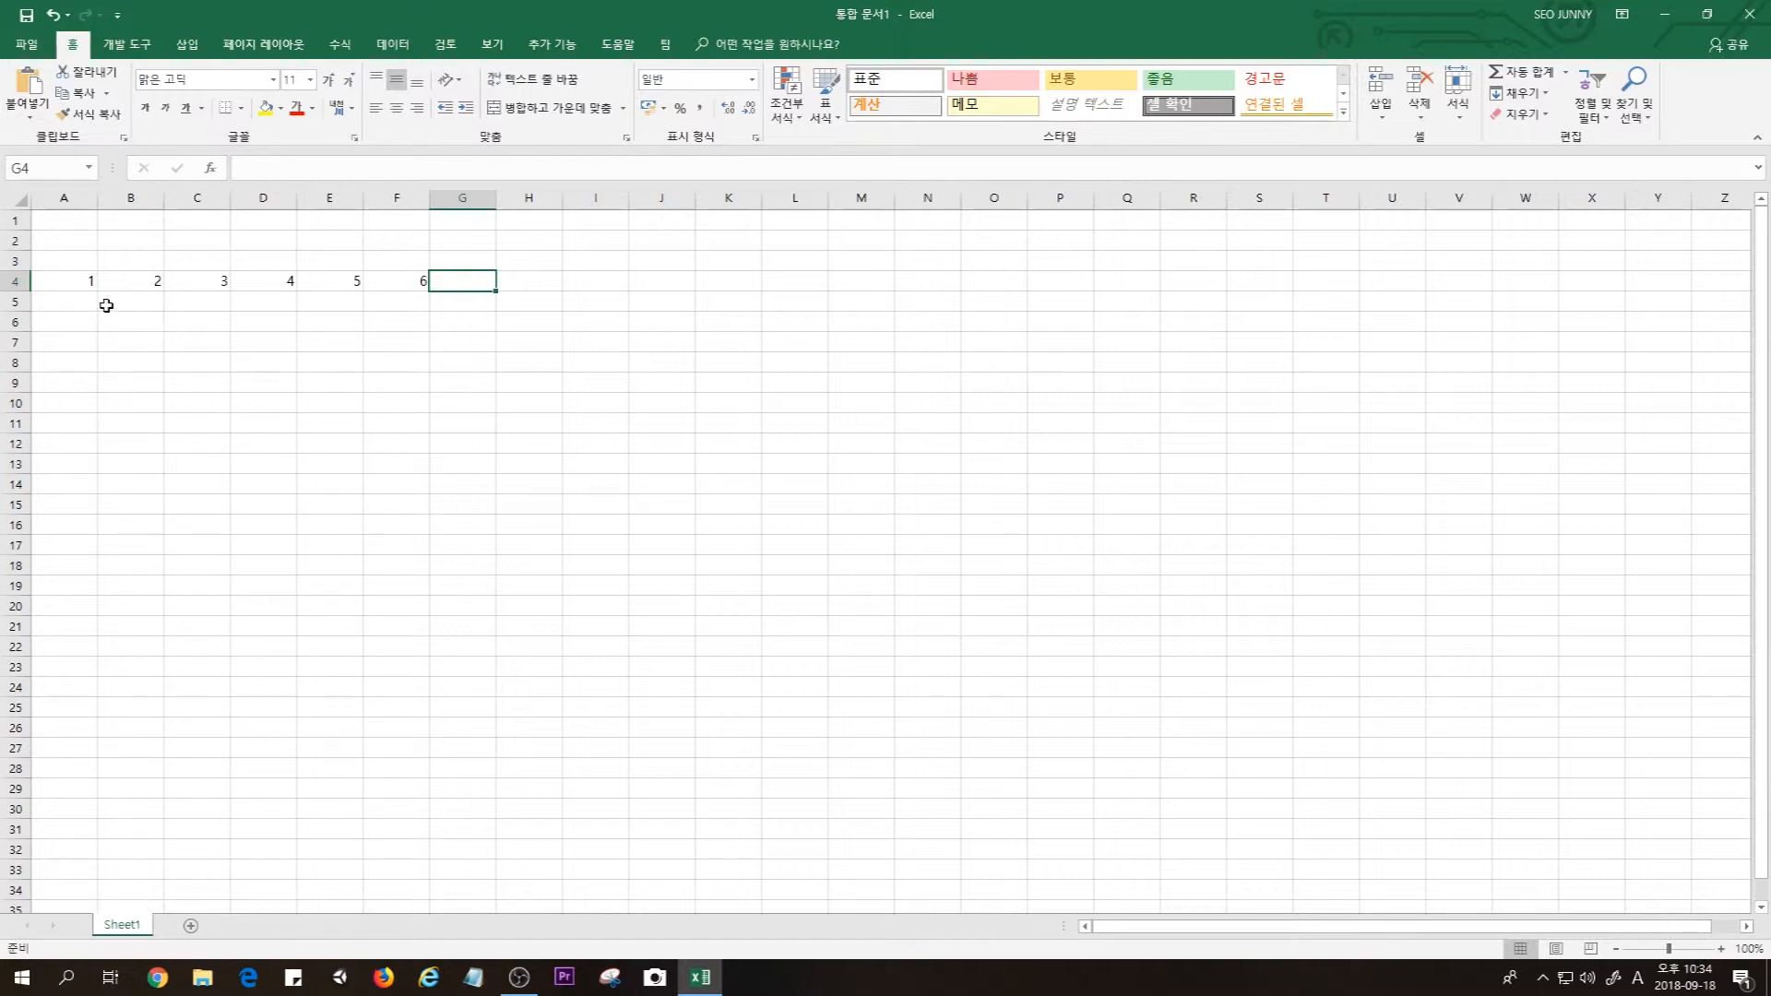
pyautogui.click(70, 281)
pyautogui.moveTo(70, 281); pyautogui.dragTo(418, 283)
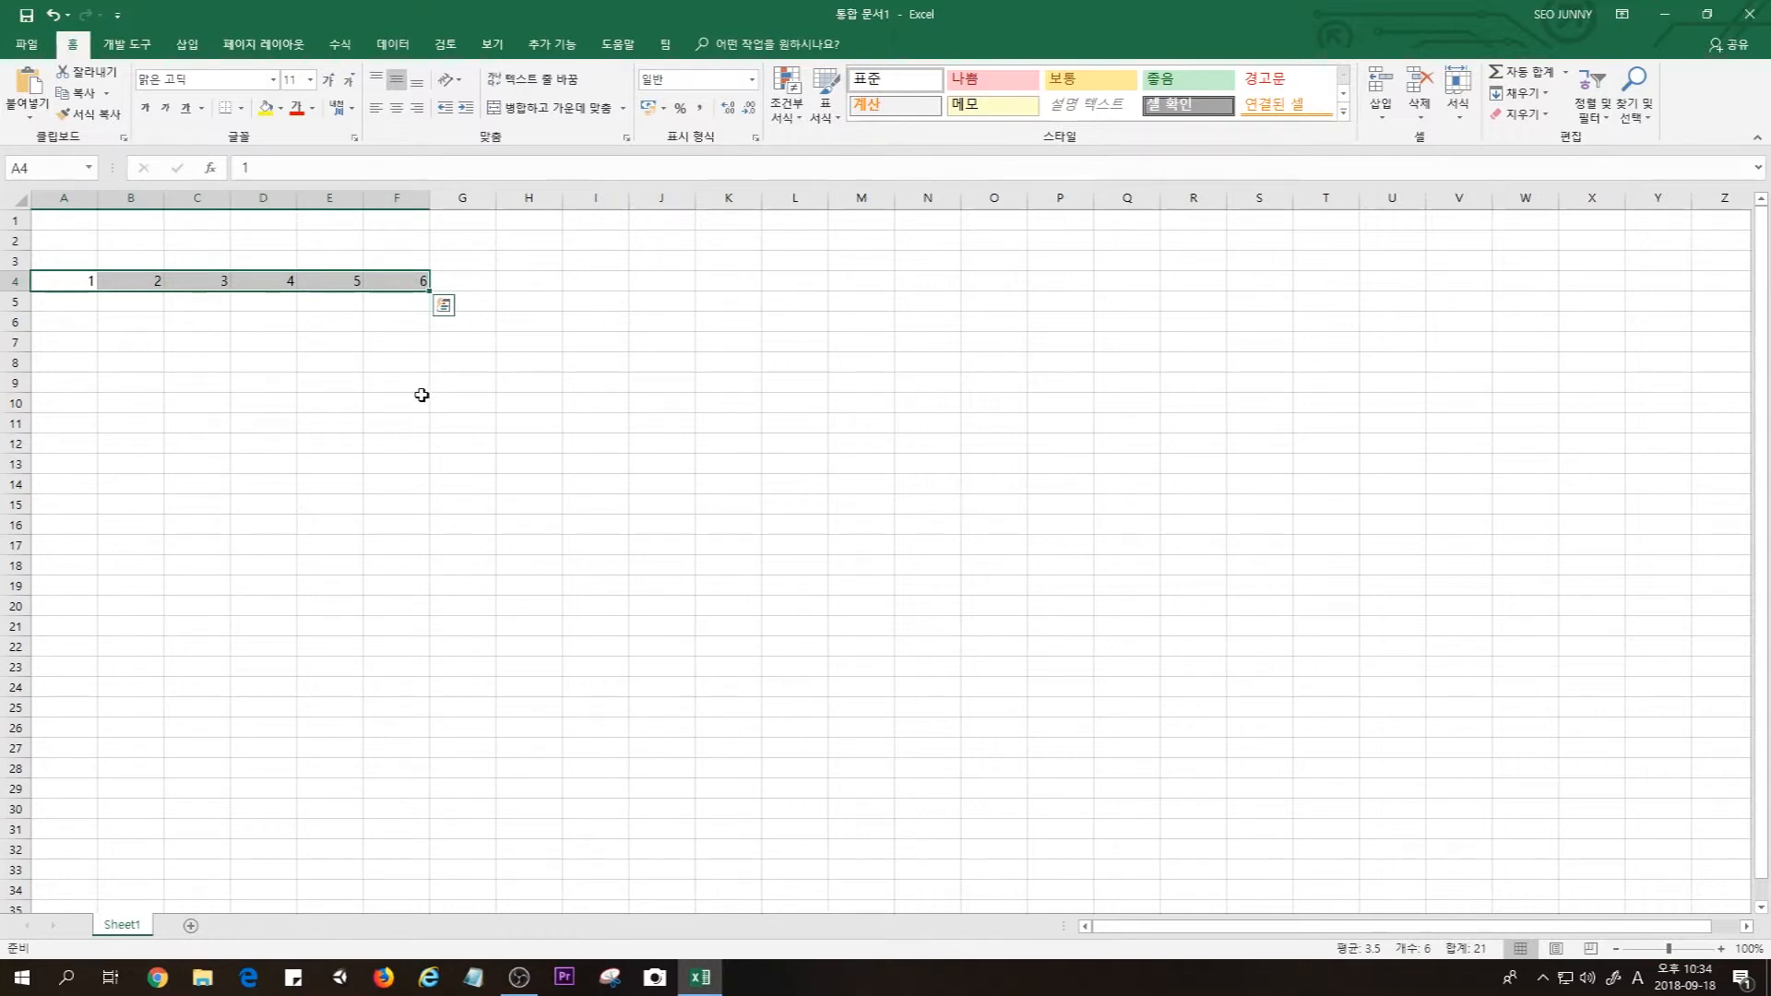
pyautogui.moveTo(430, 291); pyautogui.dragTo(1693, 289)
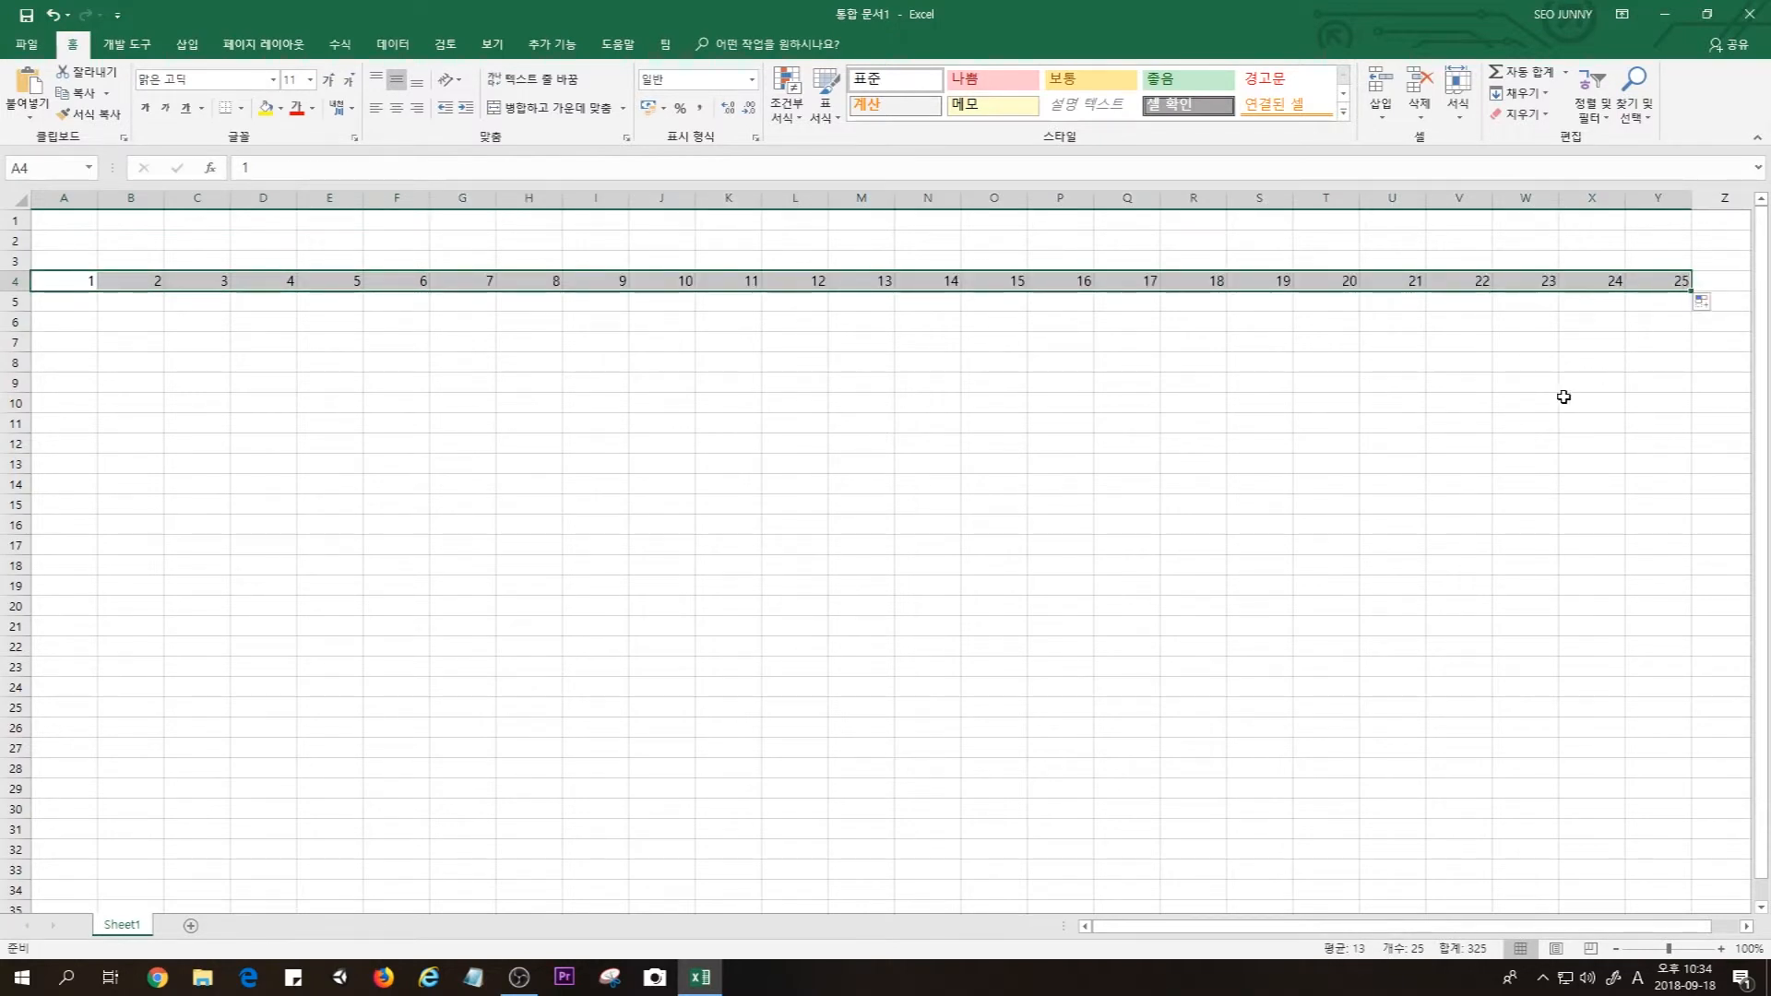
pyautogui.click(1548, 397)
pyautogui.click(91, 281)
pyautogui.click(157, 280)
pyautogui.click(222, 282)
pyautogui.click(289, 282)
pyautogui.click(355, 284)
pyautogui.click(419, 285)
pyautogui.click(167, 383)
# Autofit the widths of columns A to Y to their contents
pyautogui.click(65, 197)
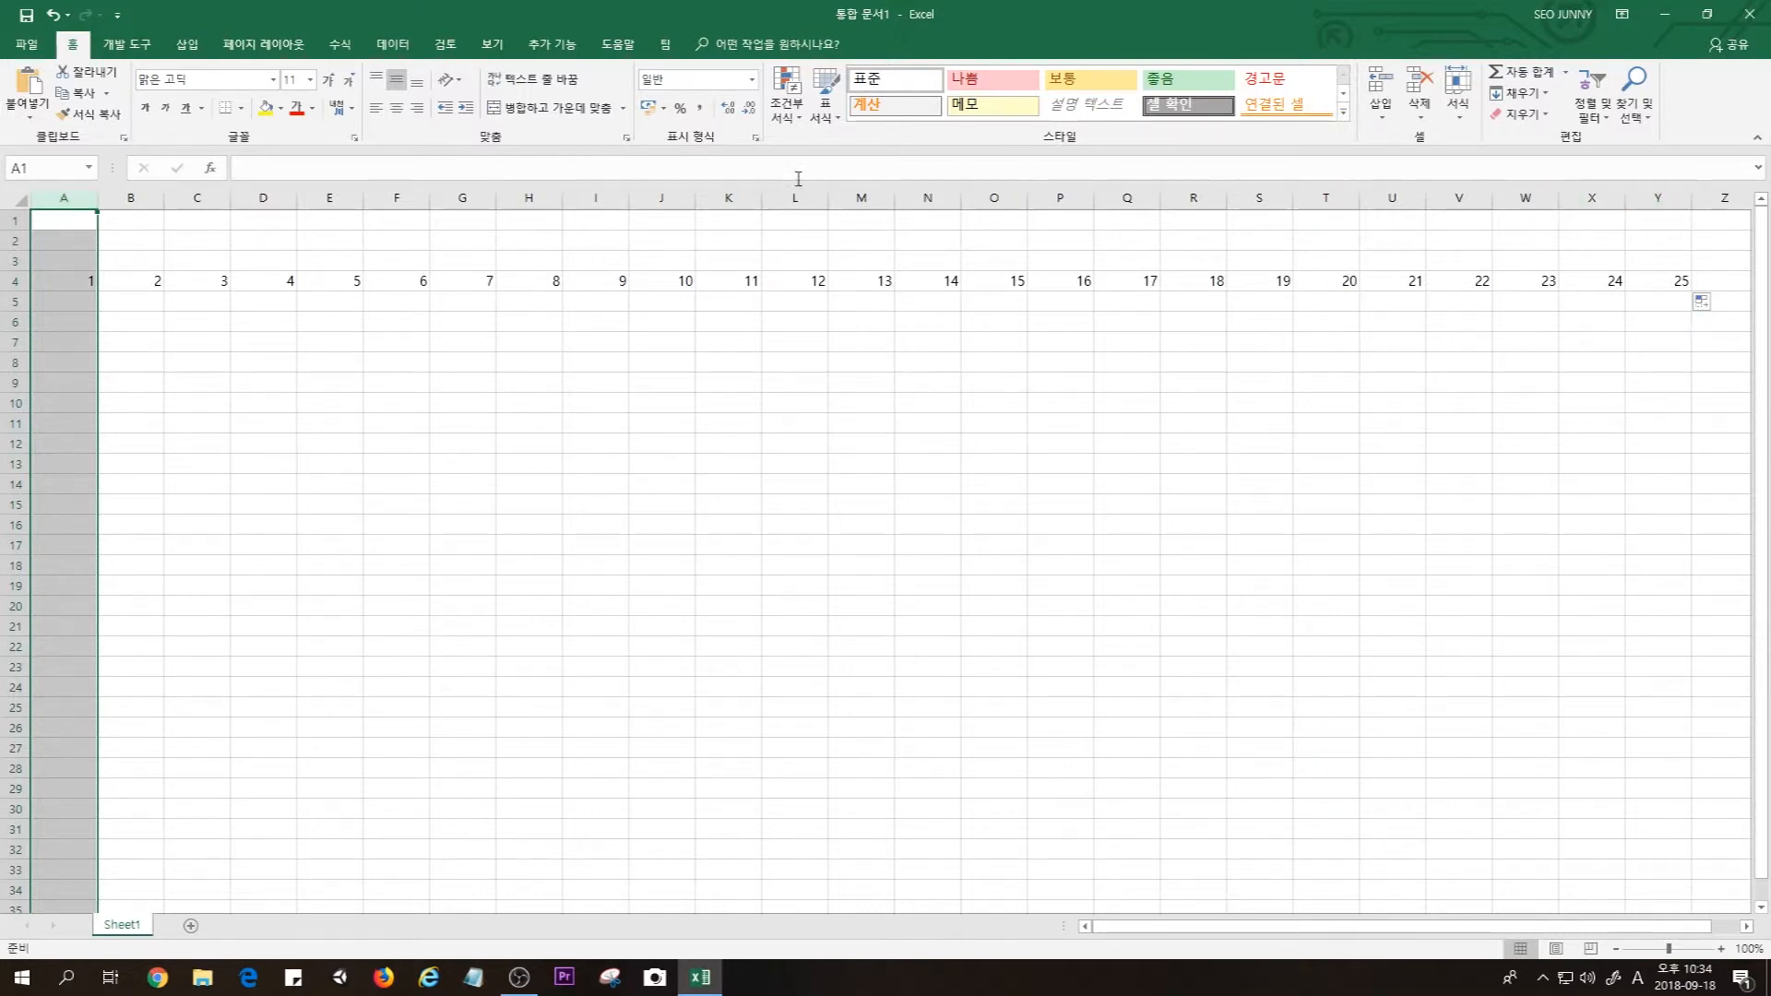
pyautogui.keyDown('shift'); pyautogui.click(1667, 197); pyautogui.keyUp('shift')
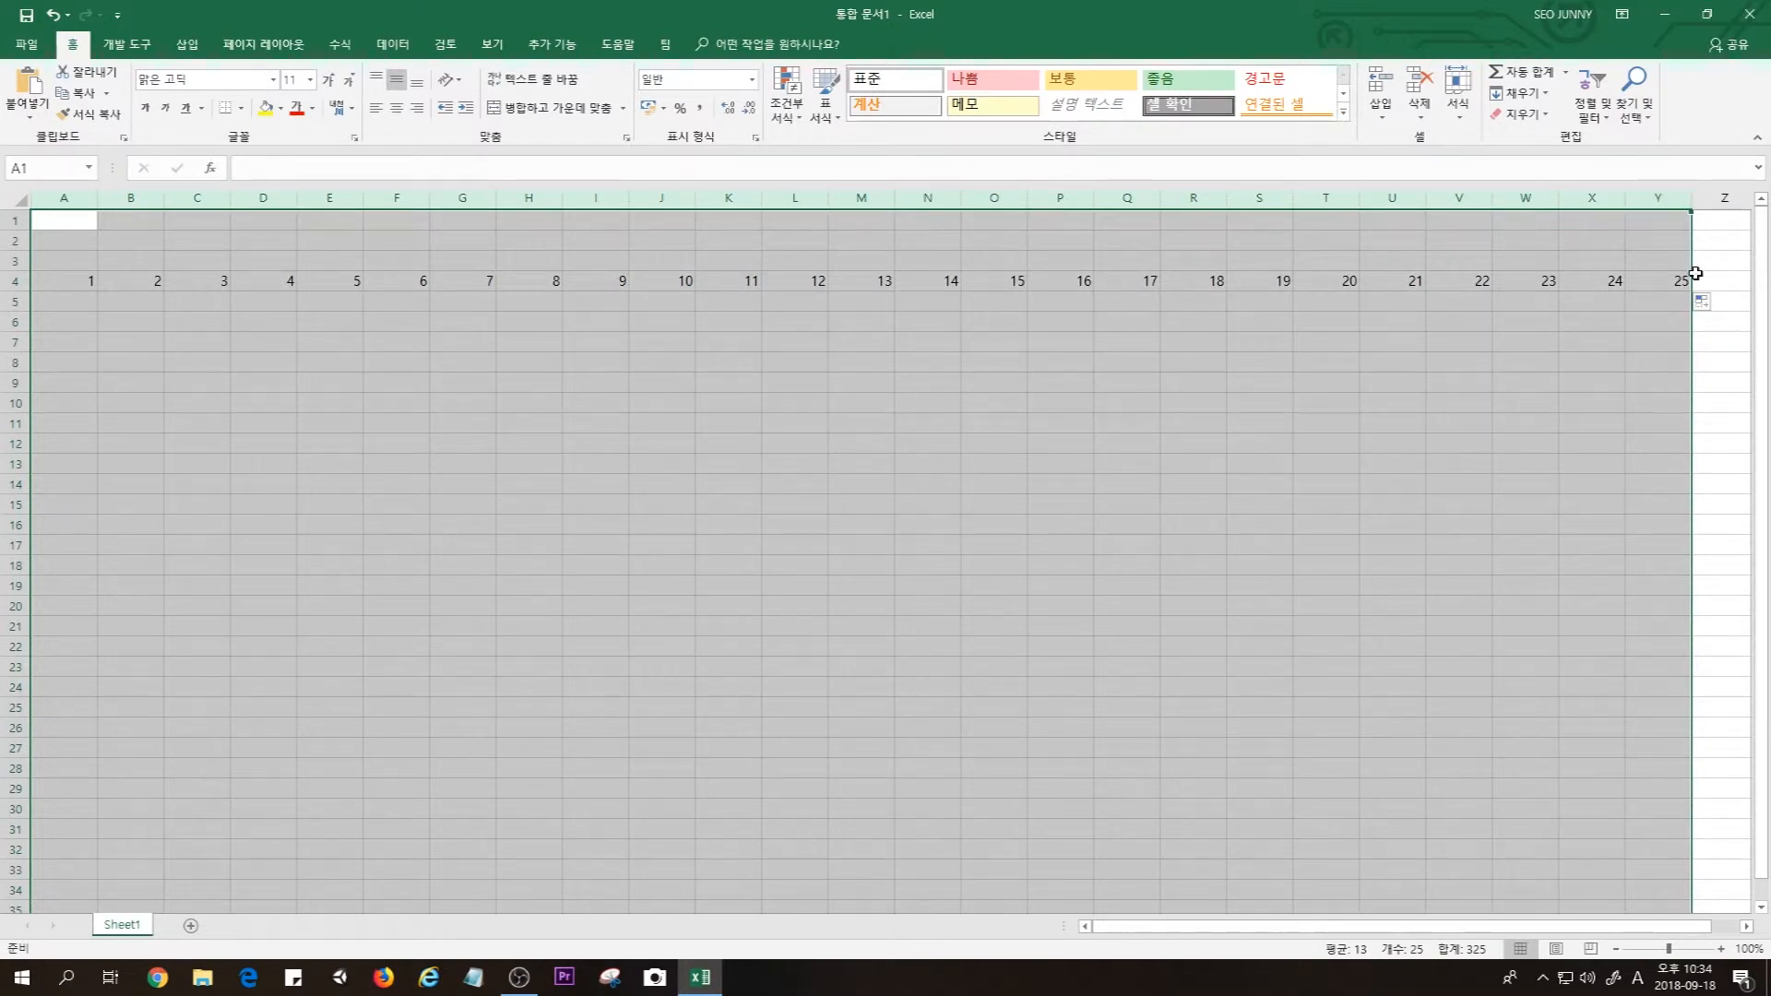
pyautogui.doubleClick(1690, 199)
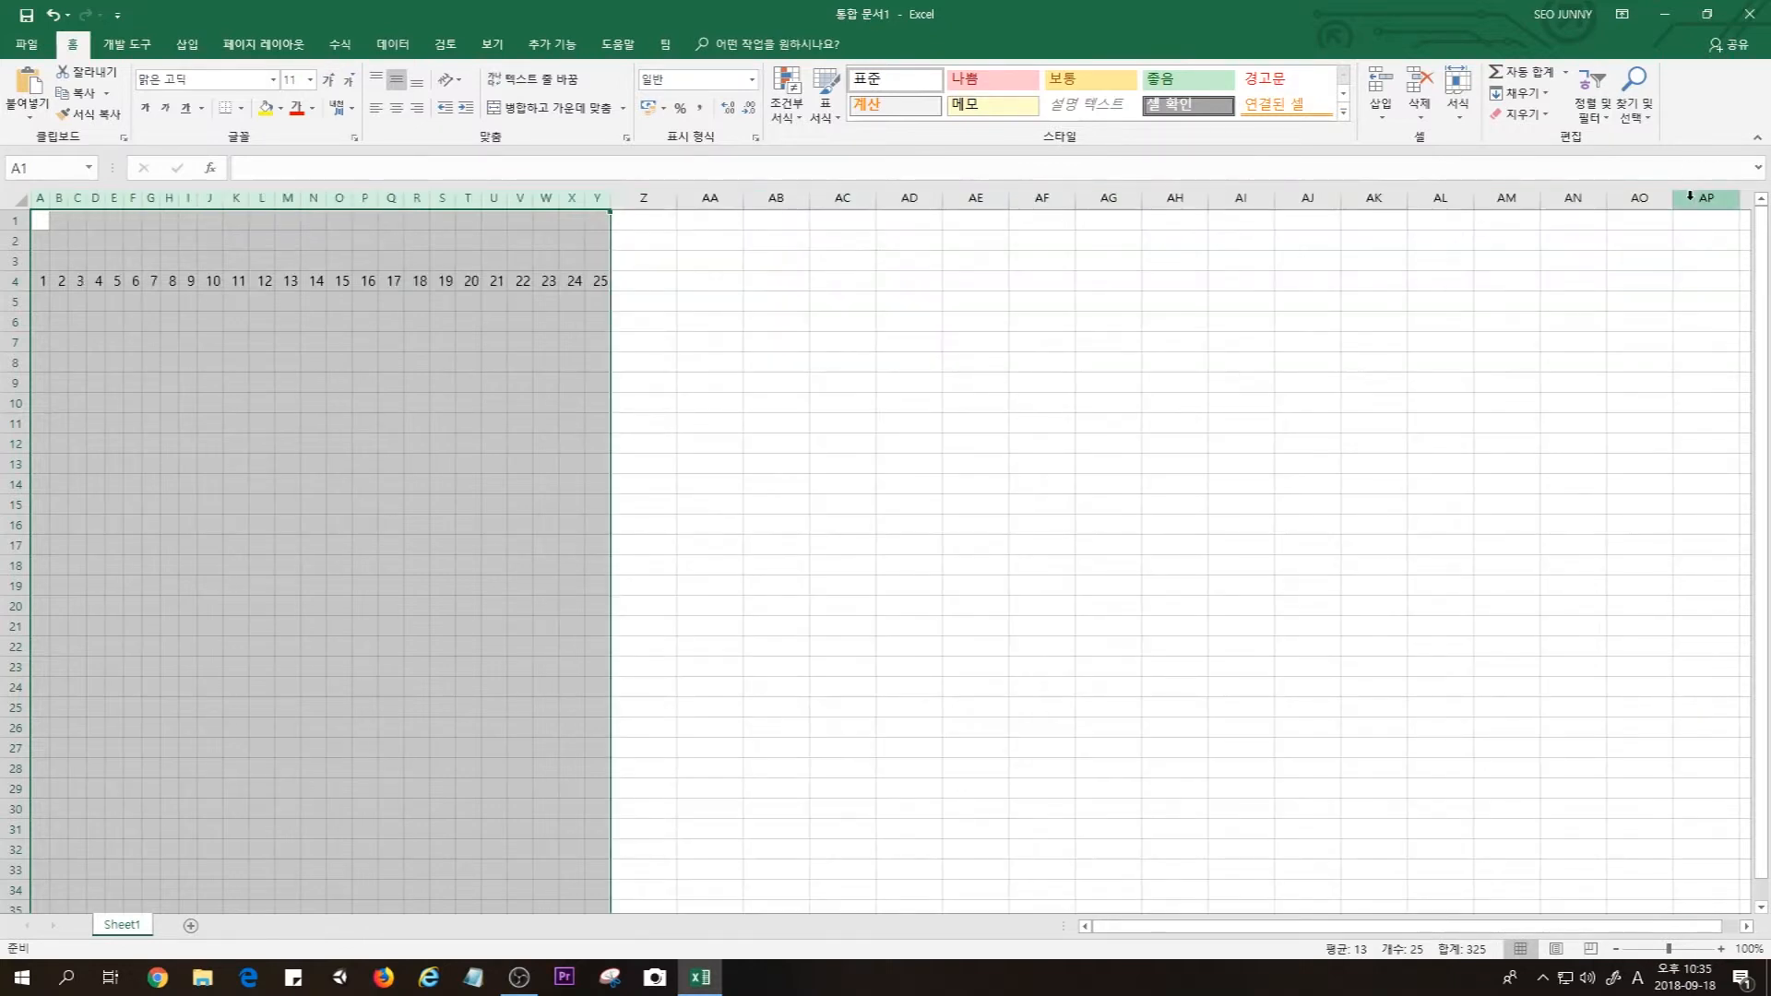
pyautogui.click(550, 367)
pyautogui.click(524, 320)
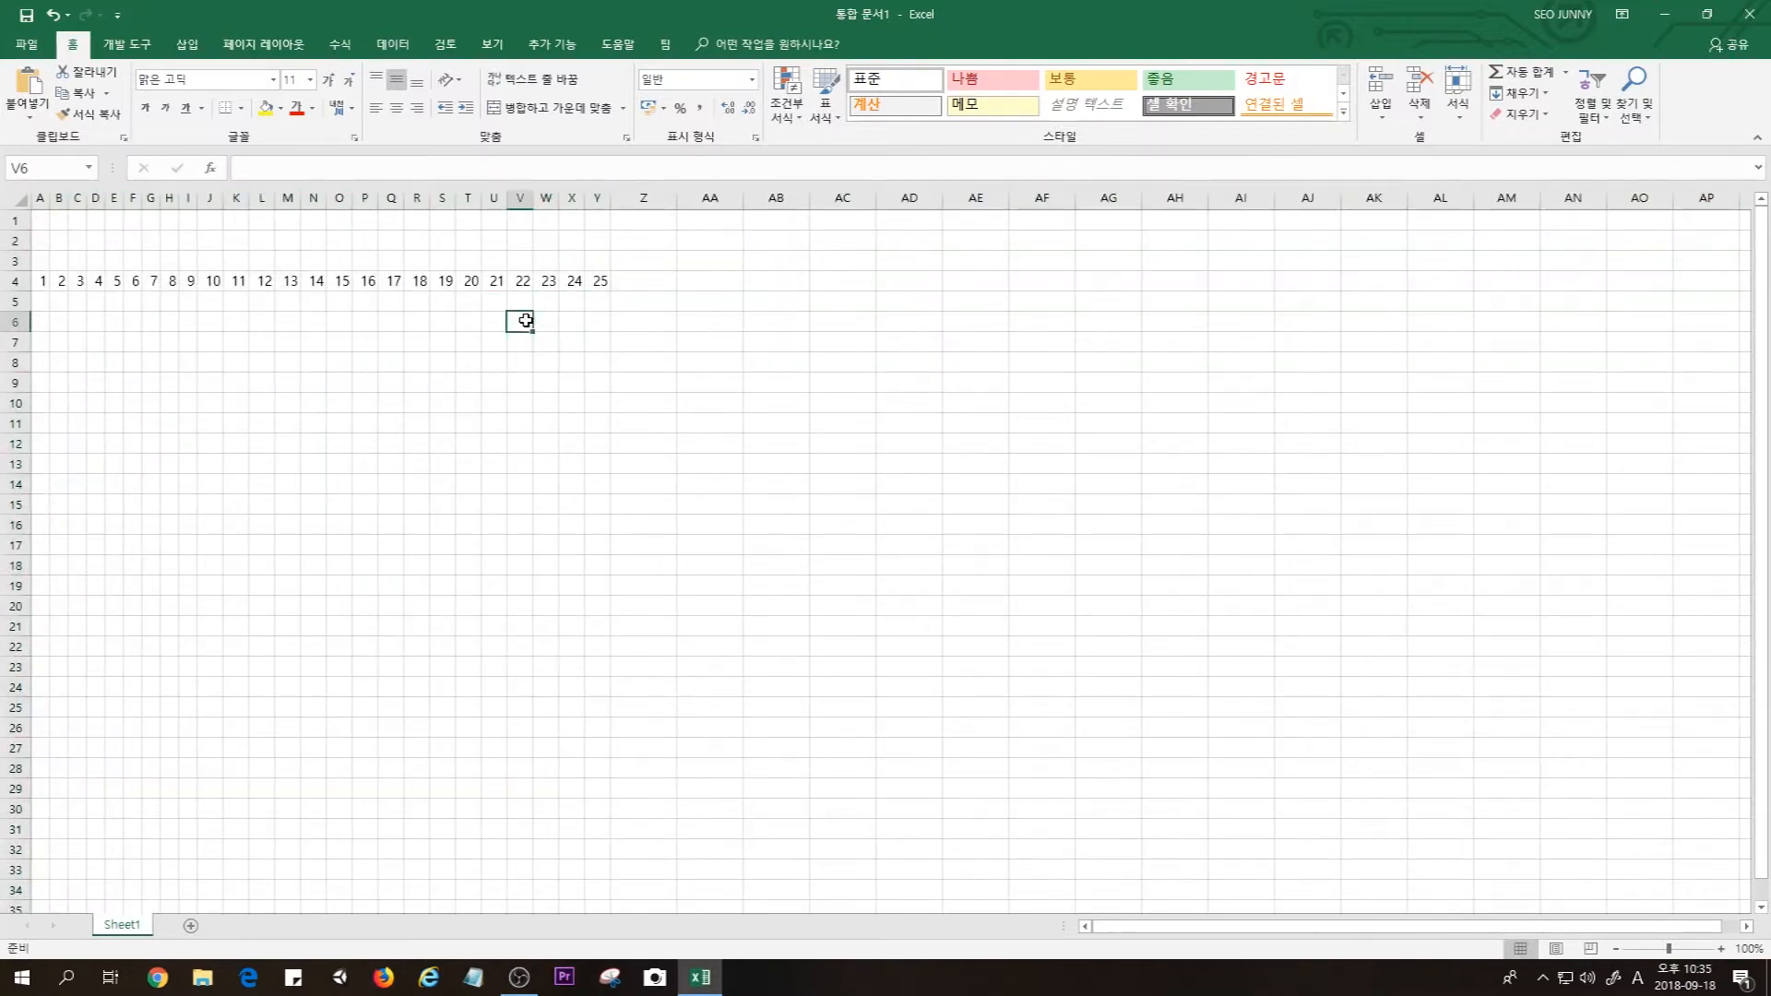
# Autofill the row 4 series from X4:Y4 across to AD4 and autofit the widths of columns Z to AD
pyautogui.moveTo(573, 280); pyautogui.dragTo(927, 294)
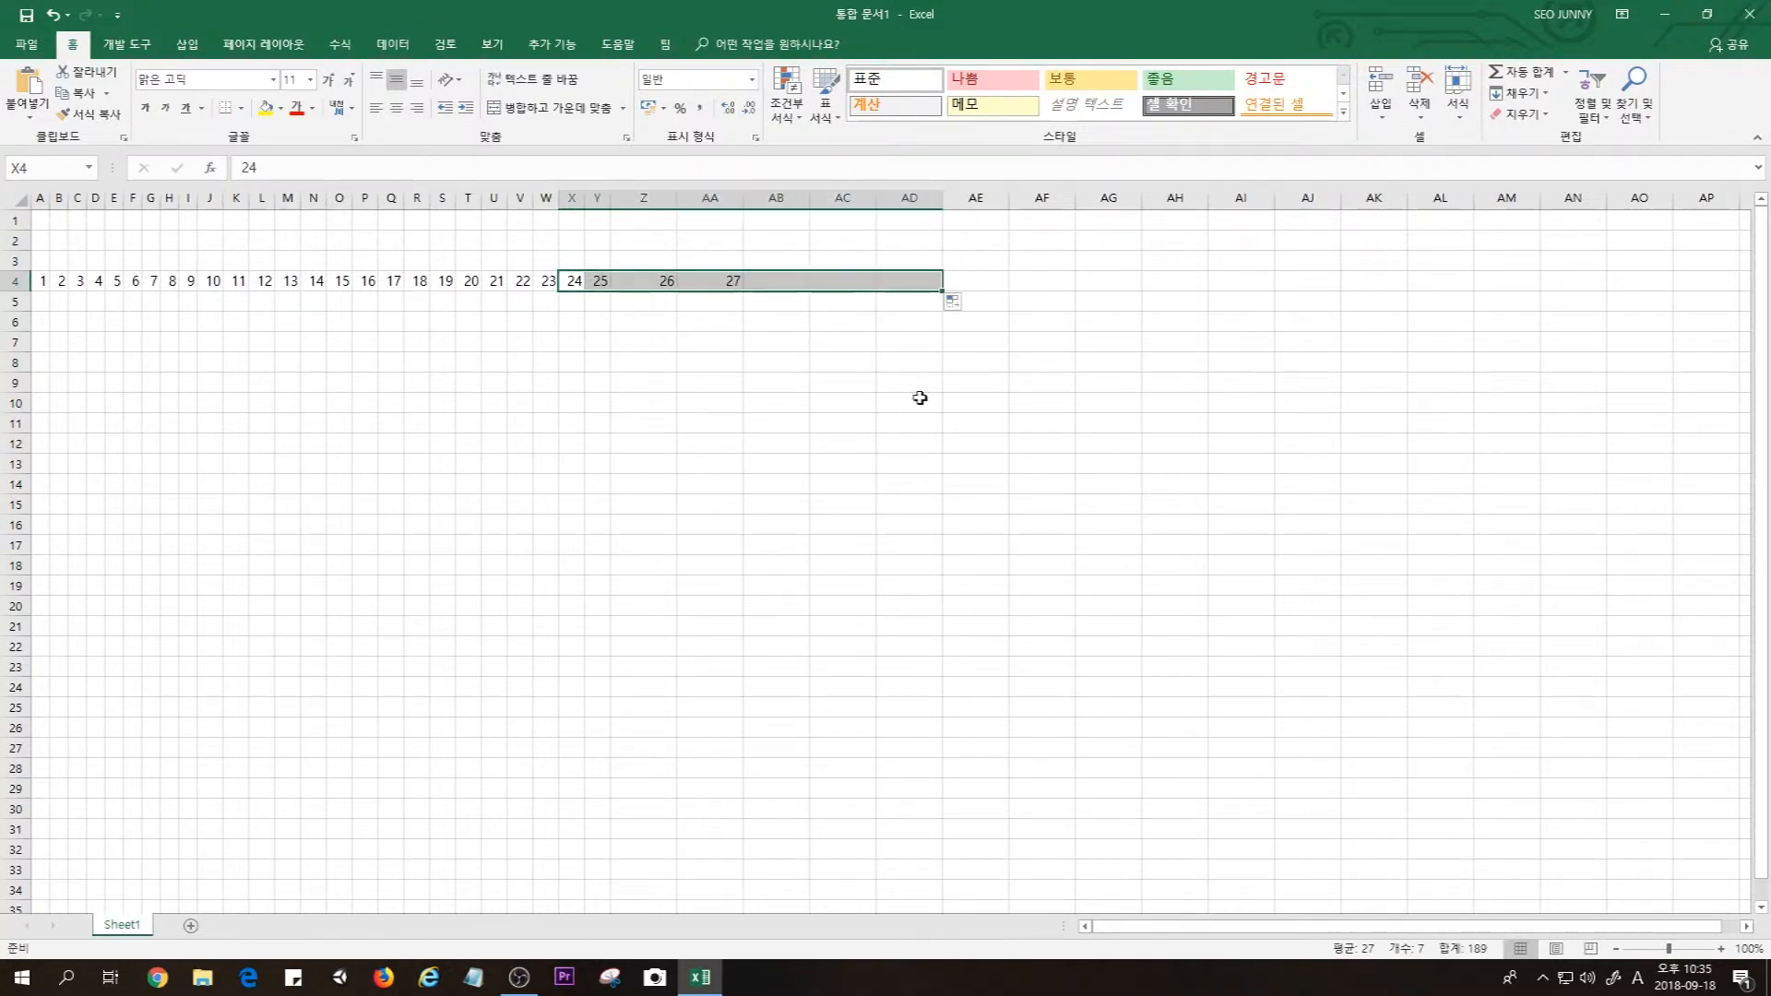
pyautogui.click(920, 522)
pyautogui.click(649, 197)
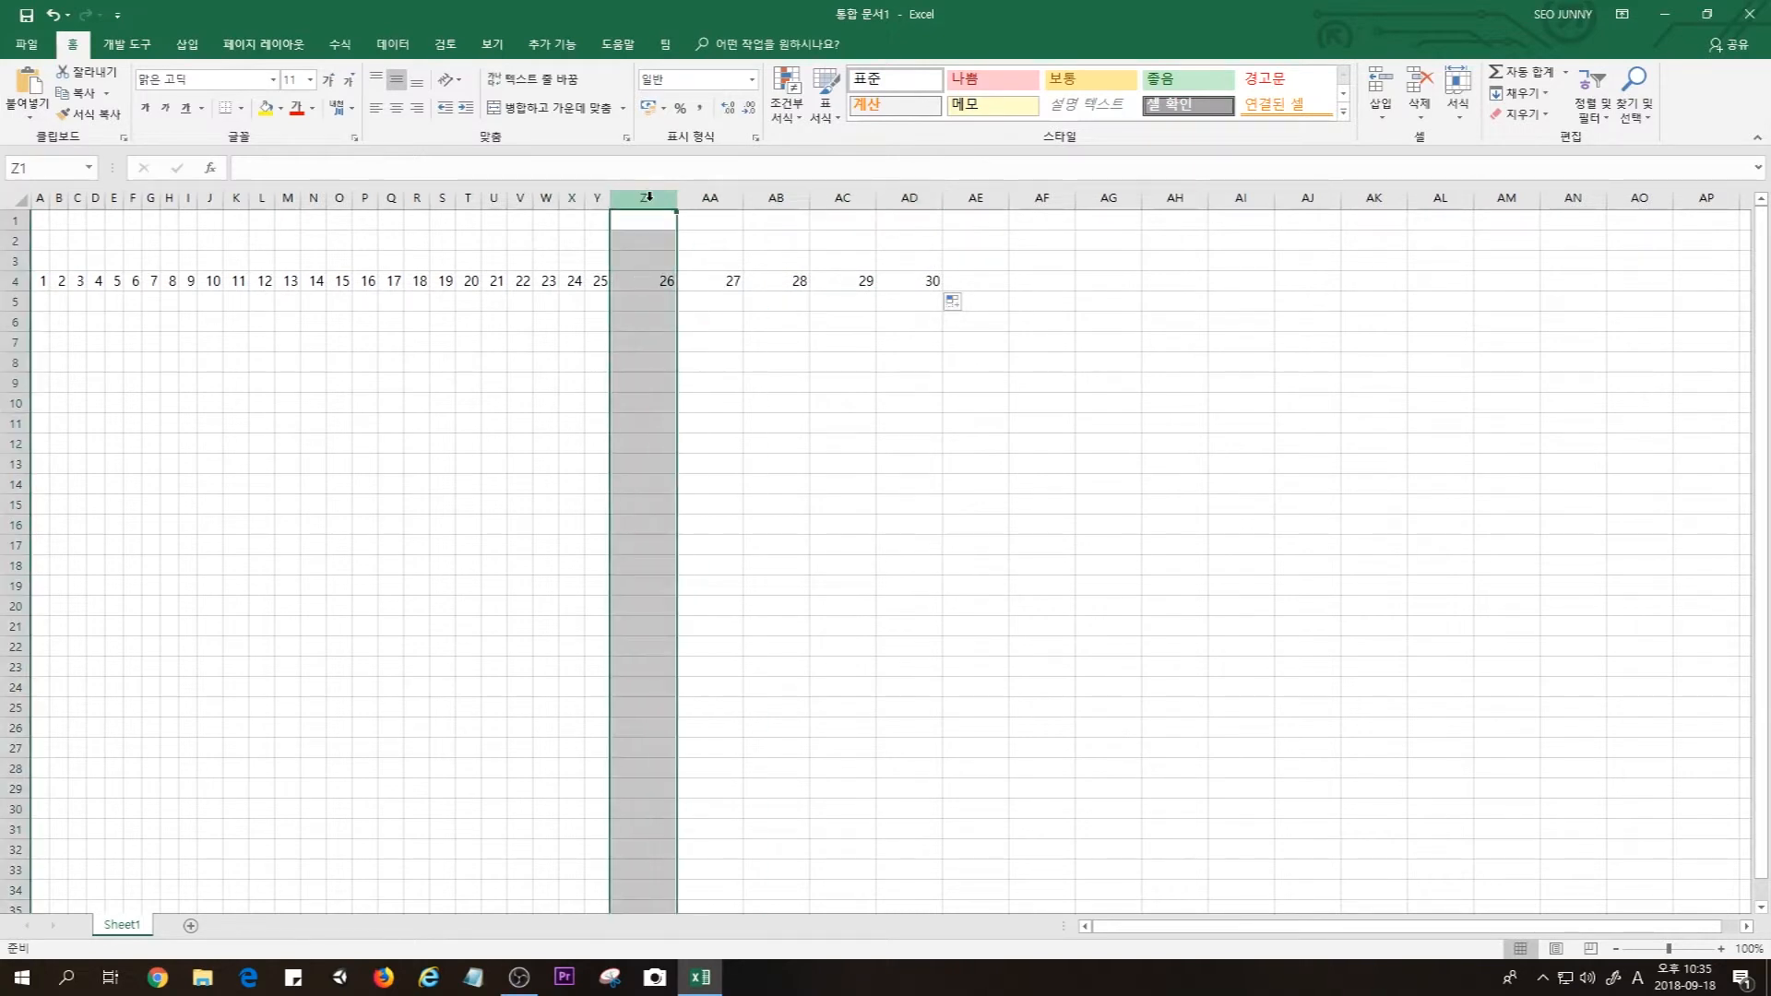
pyautogui.keyDown('shift'); pyautogui.click(918, 196); pyautogui.keyUp('shift')
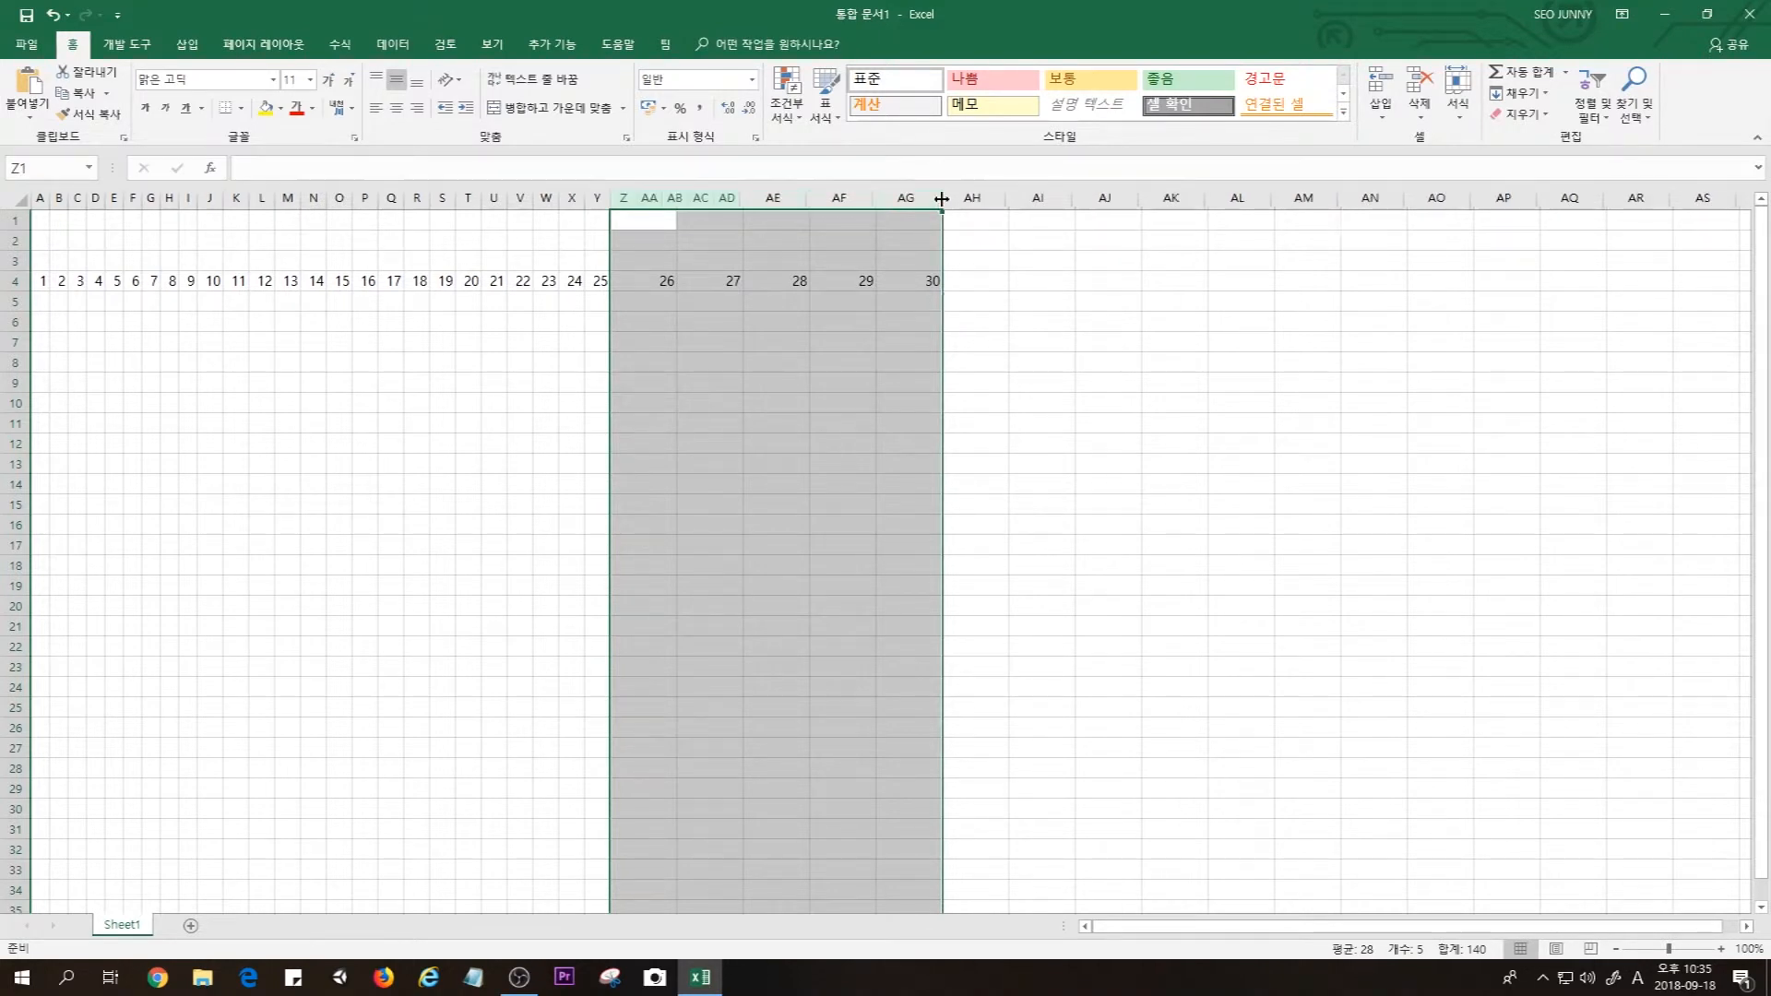
pyautogui.doubleClick(941, 198)
pyautogui.click(840, 344)
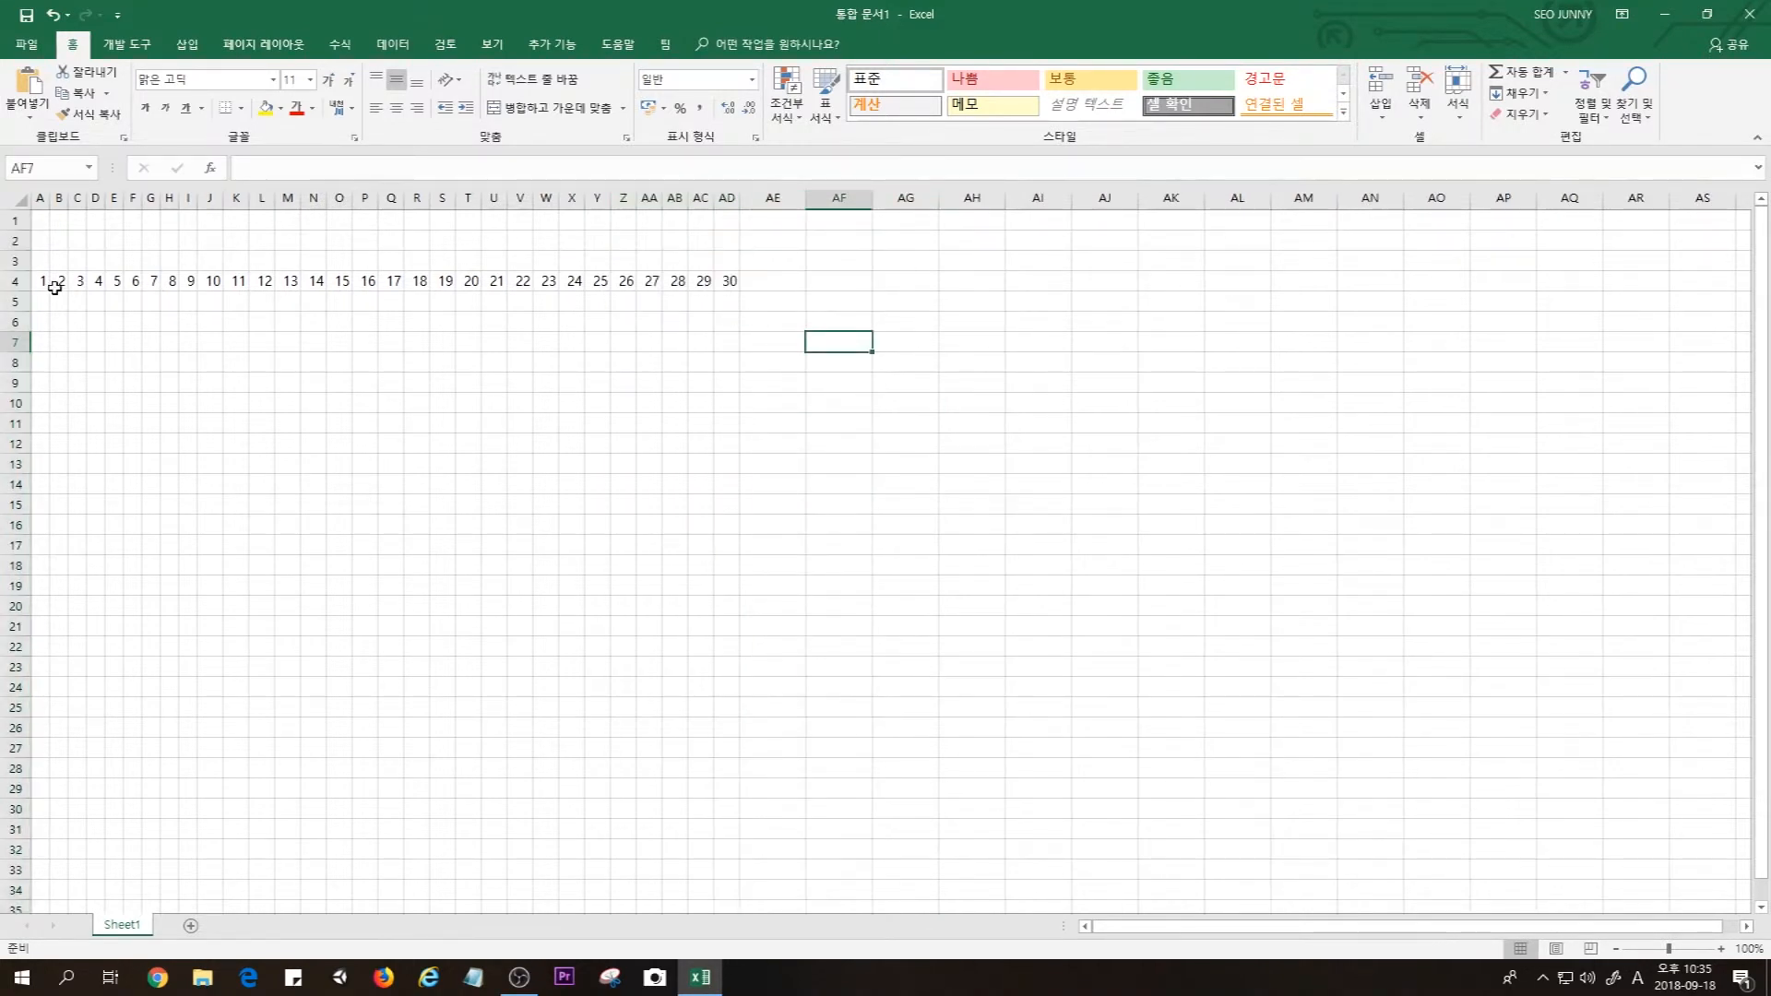
pyautogui.moveTo(41, 281); pyautogui.dragTo(729, 281)
pyautogui.click(726, 341)
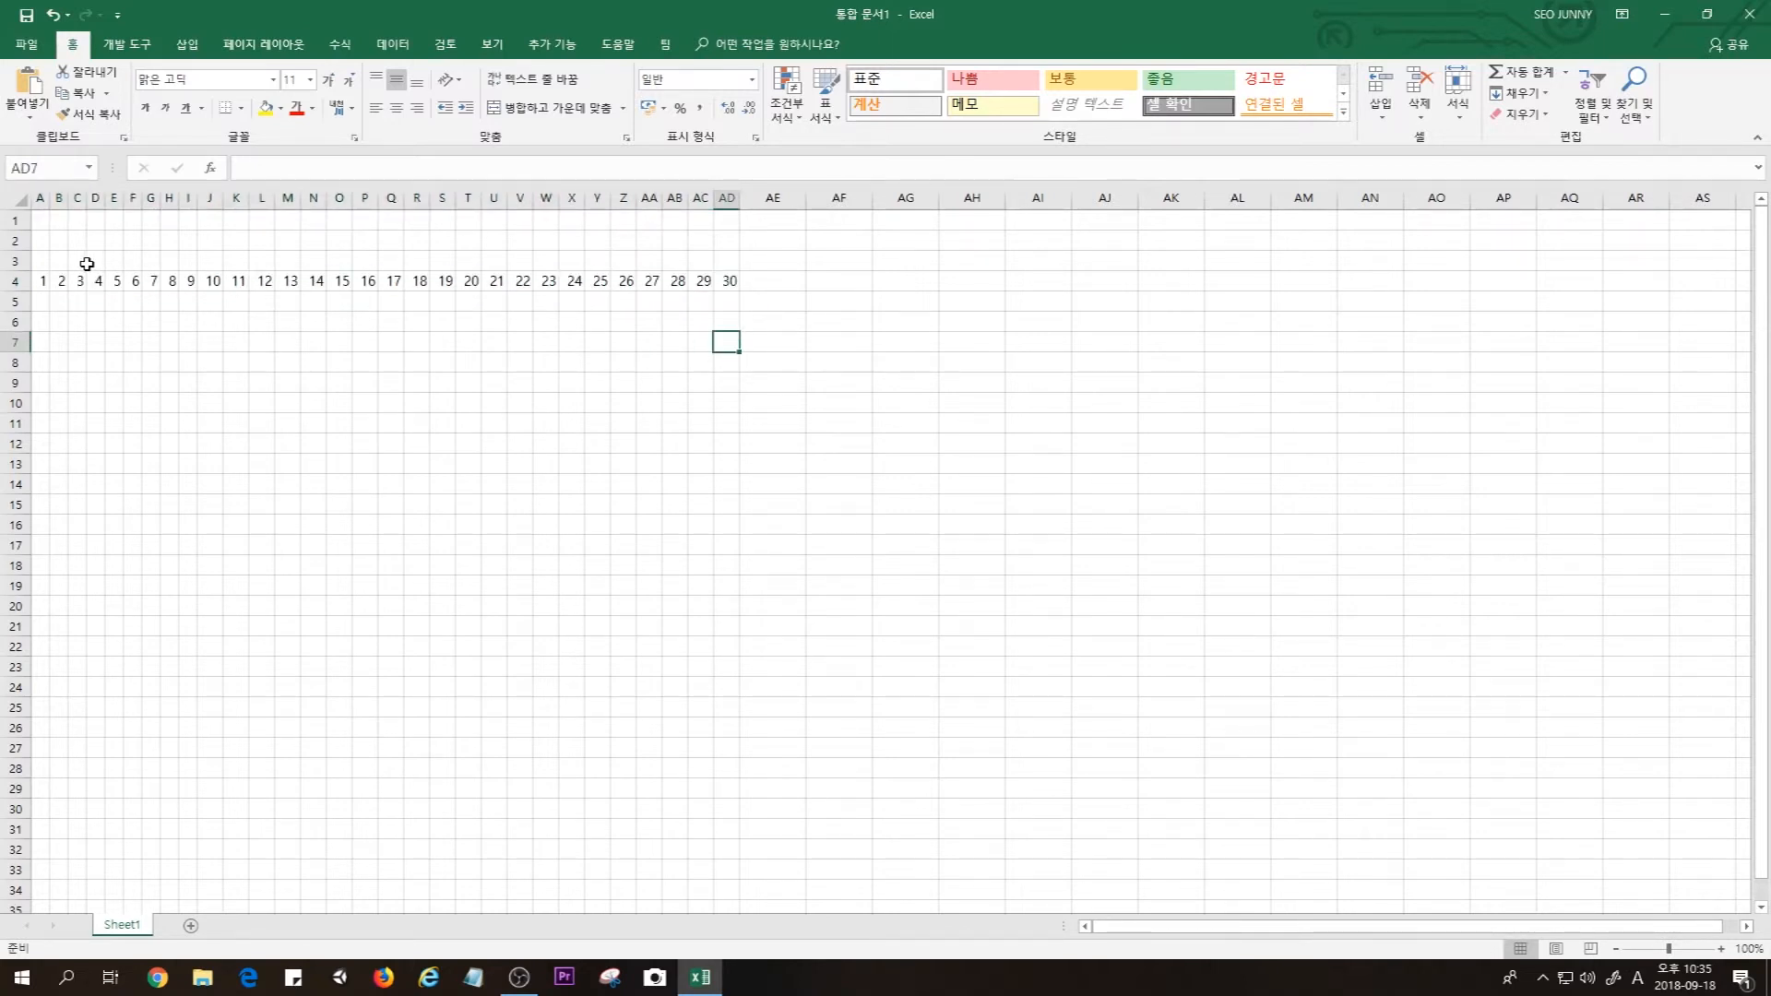
pyautogui.click(245, 382)
pyautogui.click(236, 339)
pyautogui.click(185, 336)
pyautogui.click(185, 320)
pyautogui.moveTo(413, 320); pyautogui.dragTo(710, 439)
pyautogui.click(654, 386)
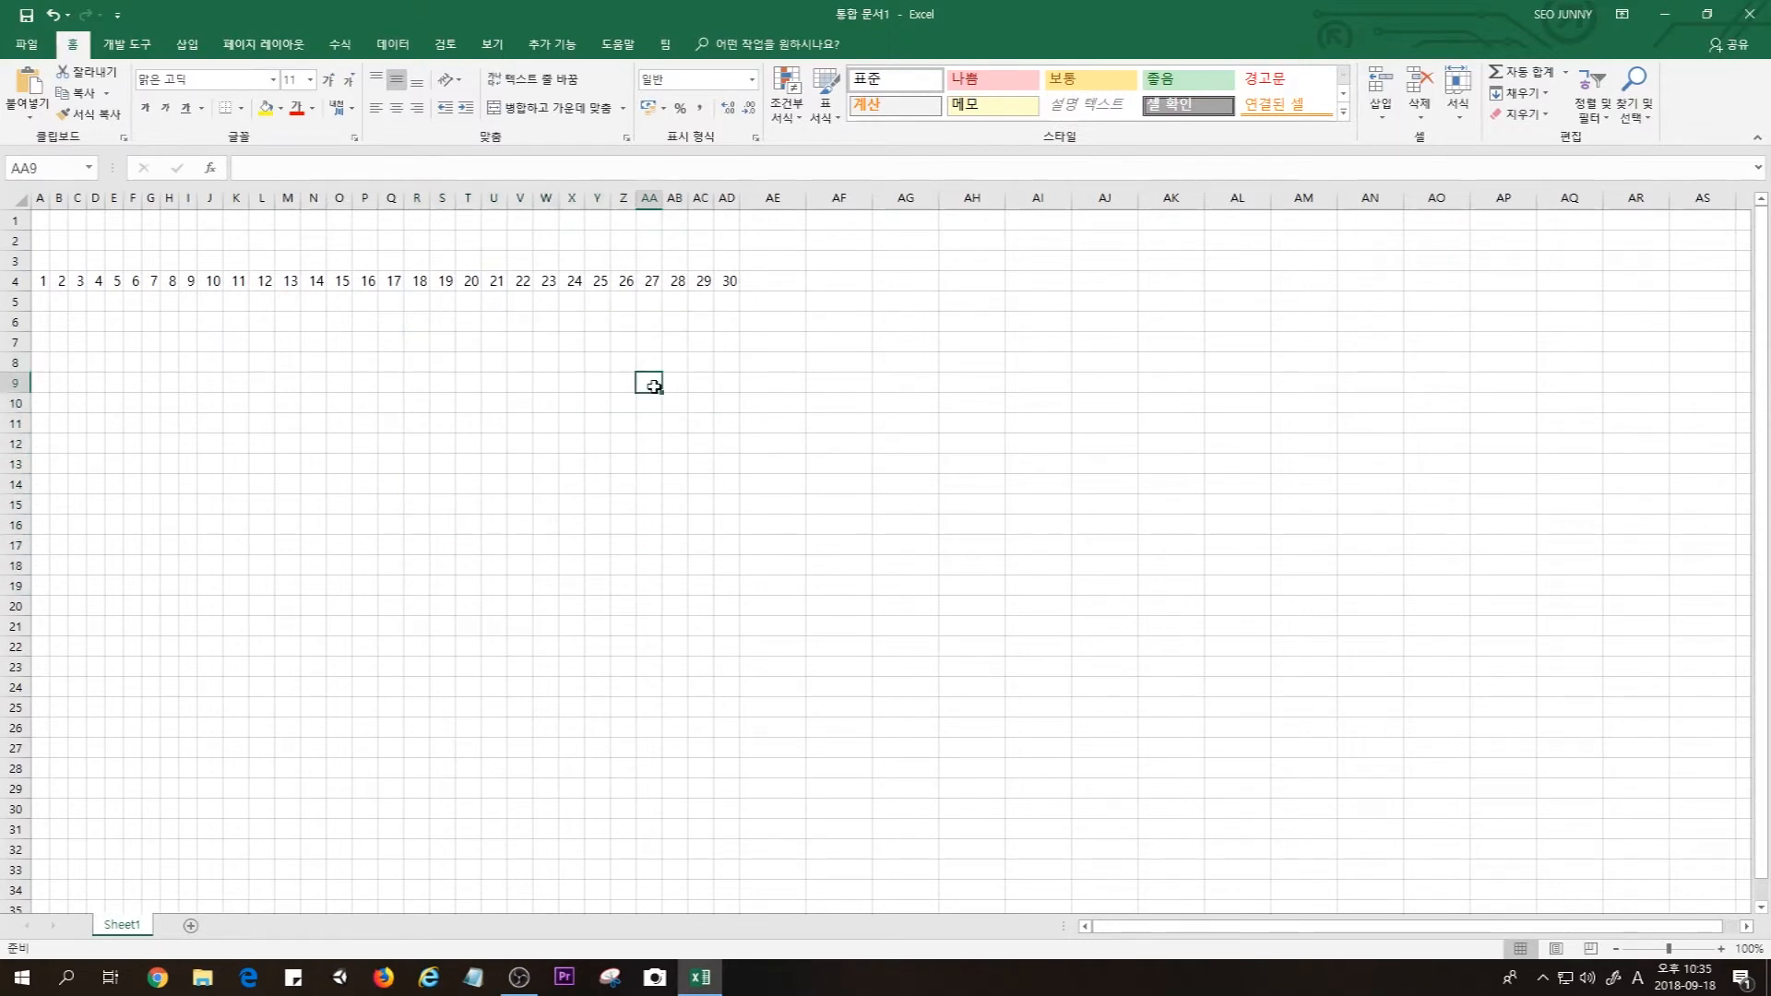
pyautogui.moveTo(600, 317); pyautogui.dragTo(597, 384)
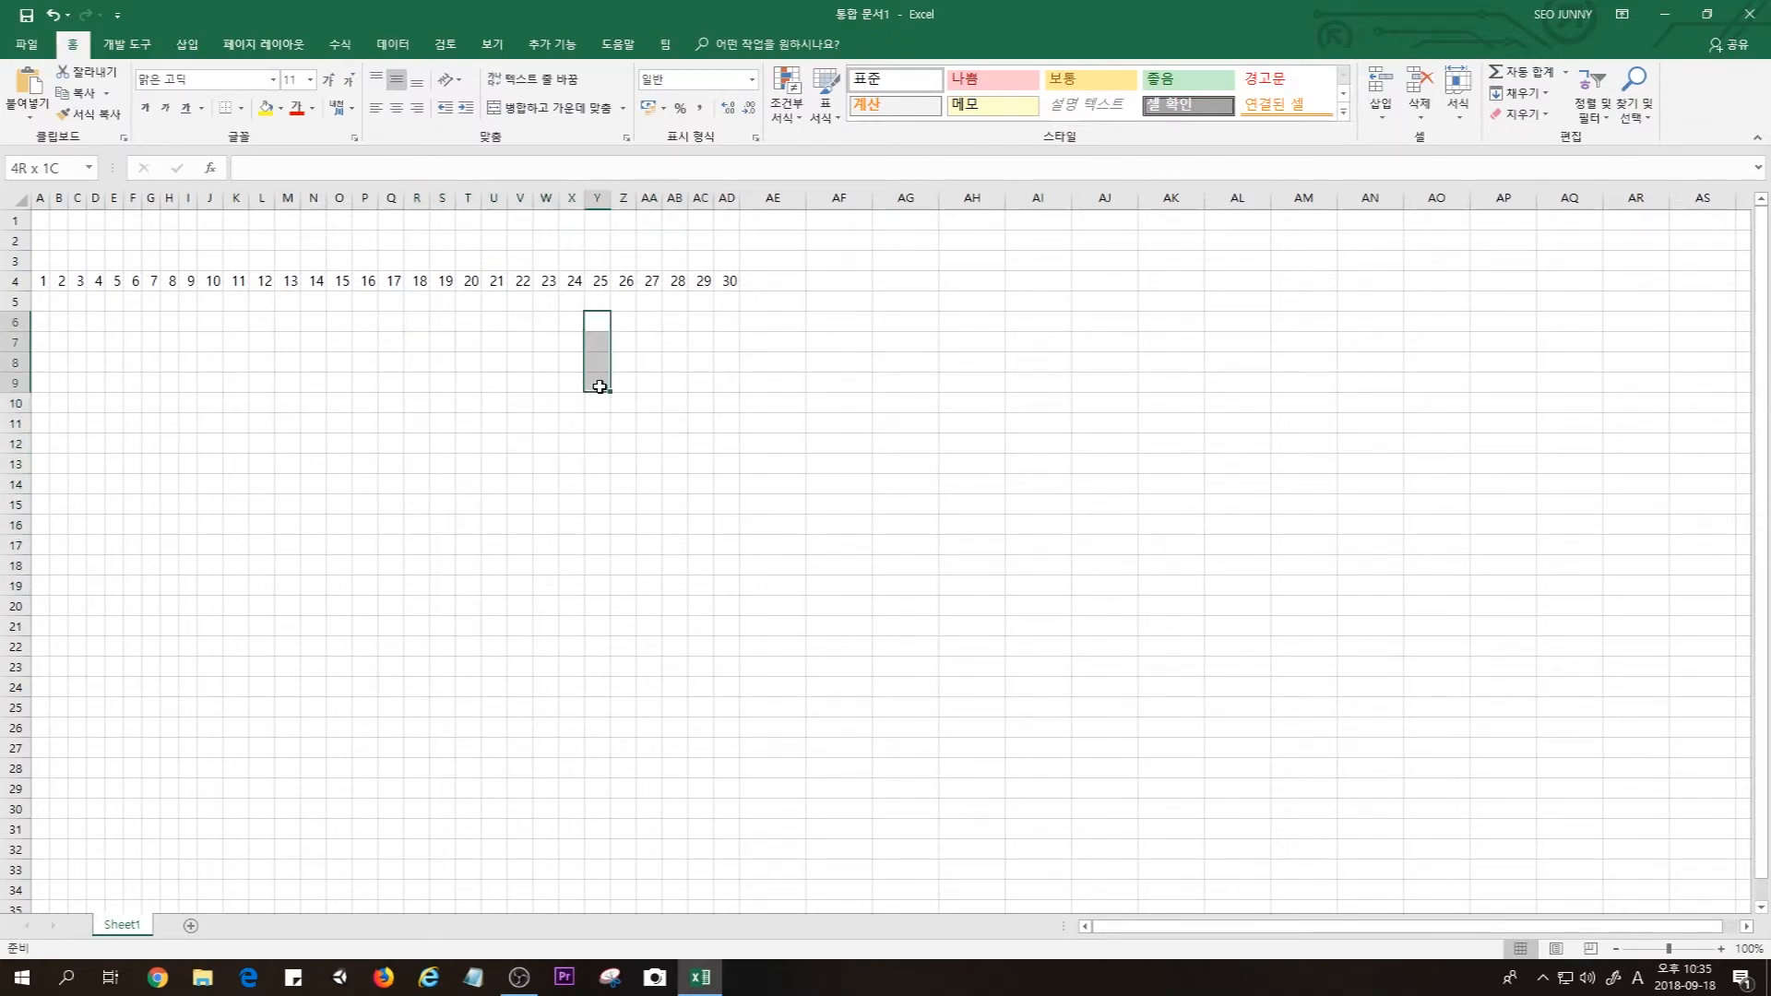
pyautogui.click(417, 362)
pyautogui.moveTo(41, 284); pyautogui.dragTo(722, 291)
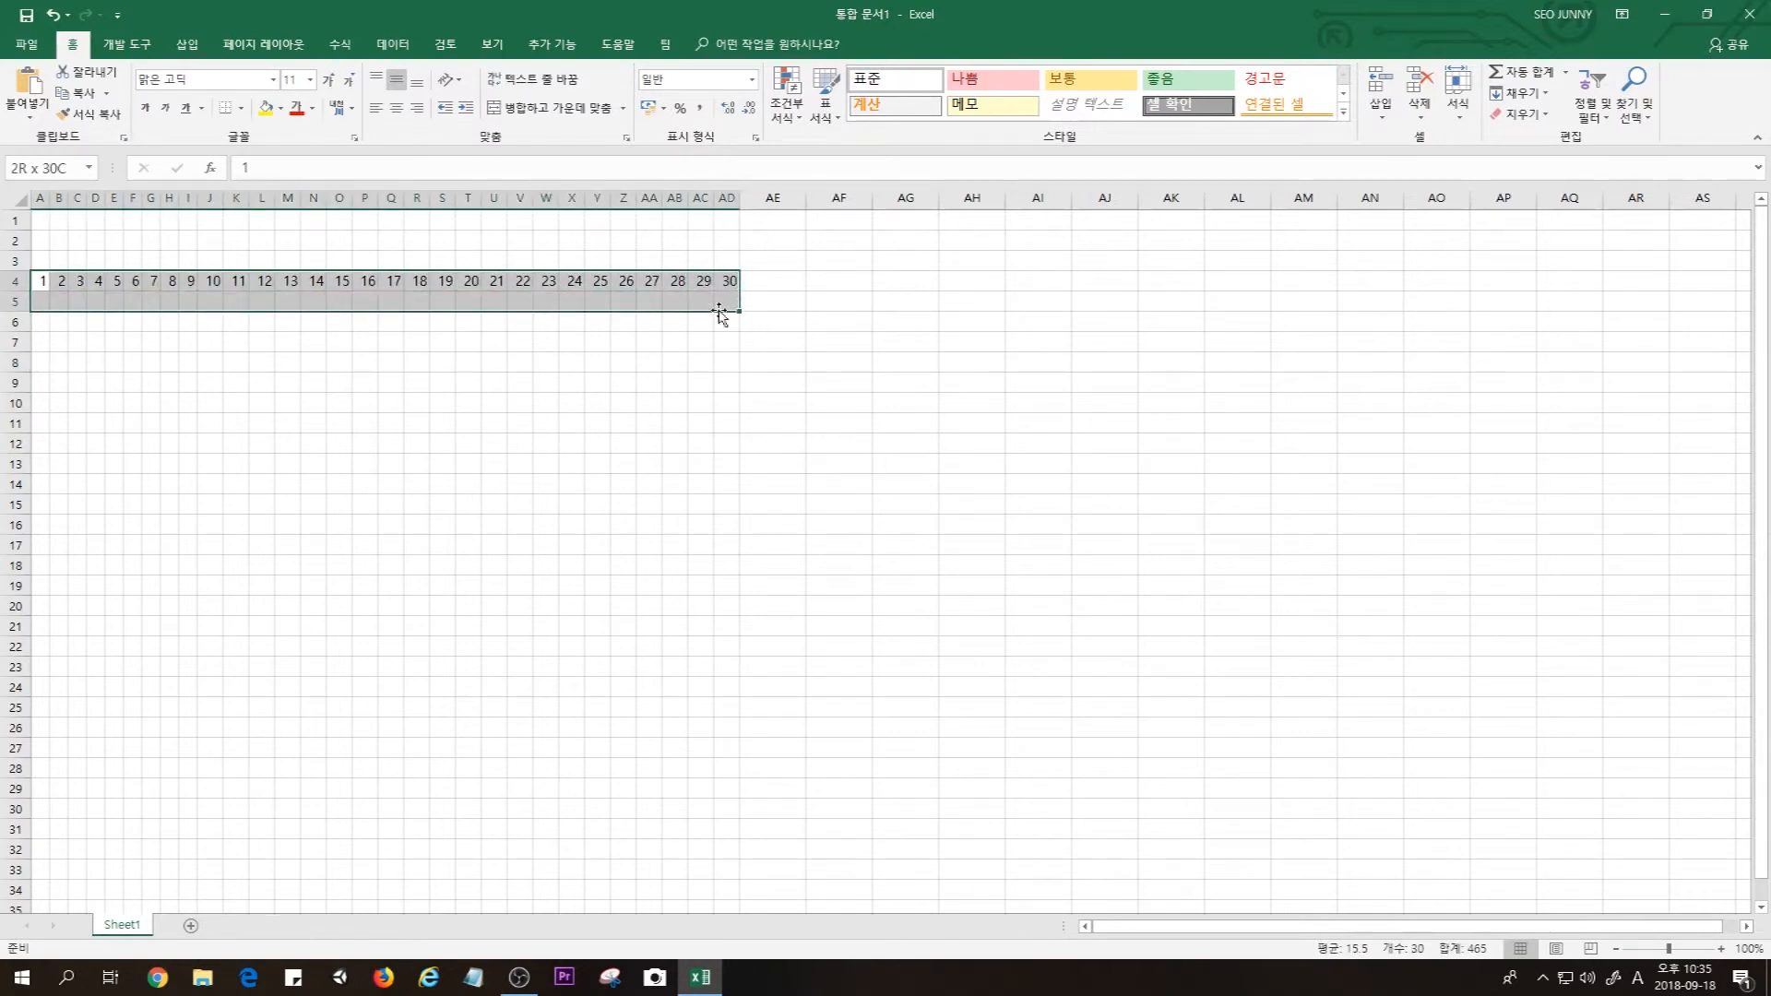
pyautogui.click(597, 379)
pyautogui.click(252, 322)
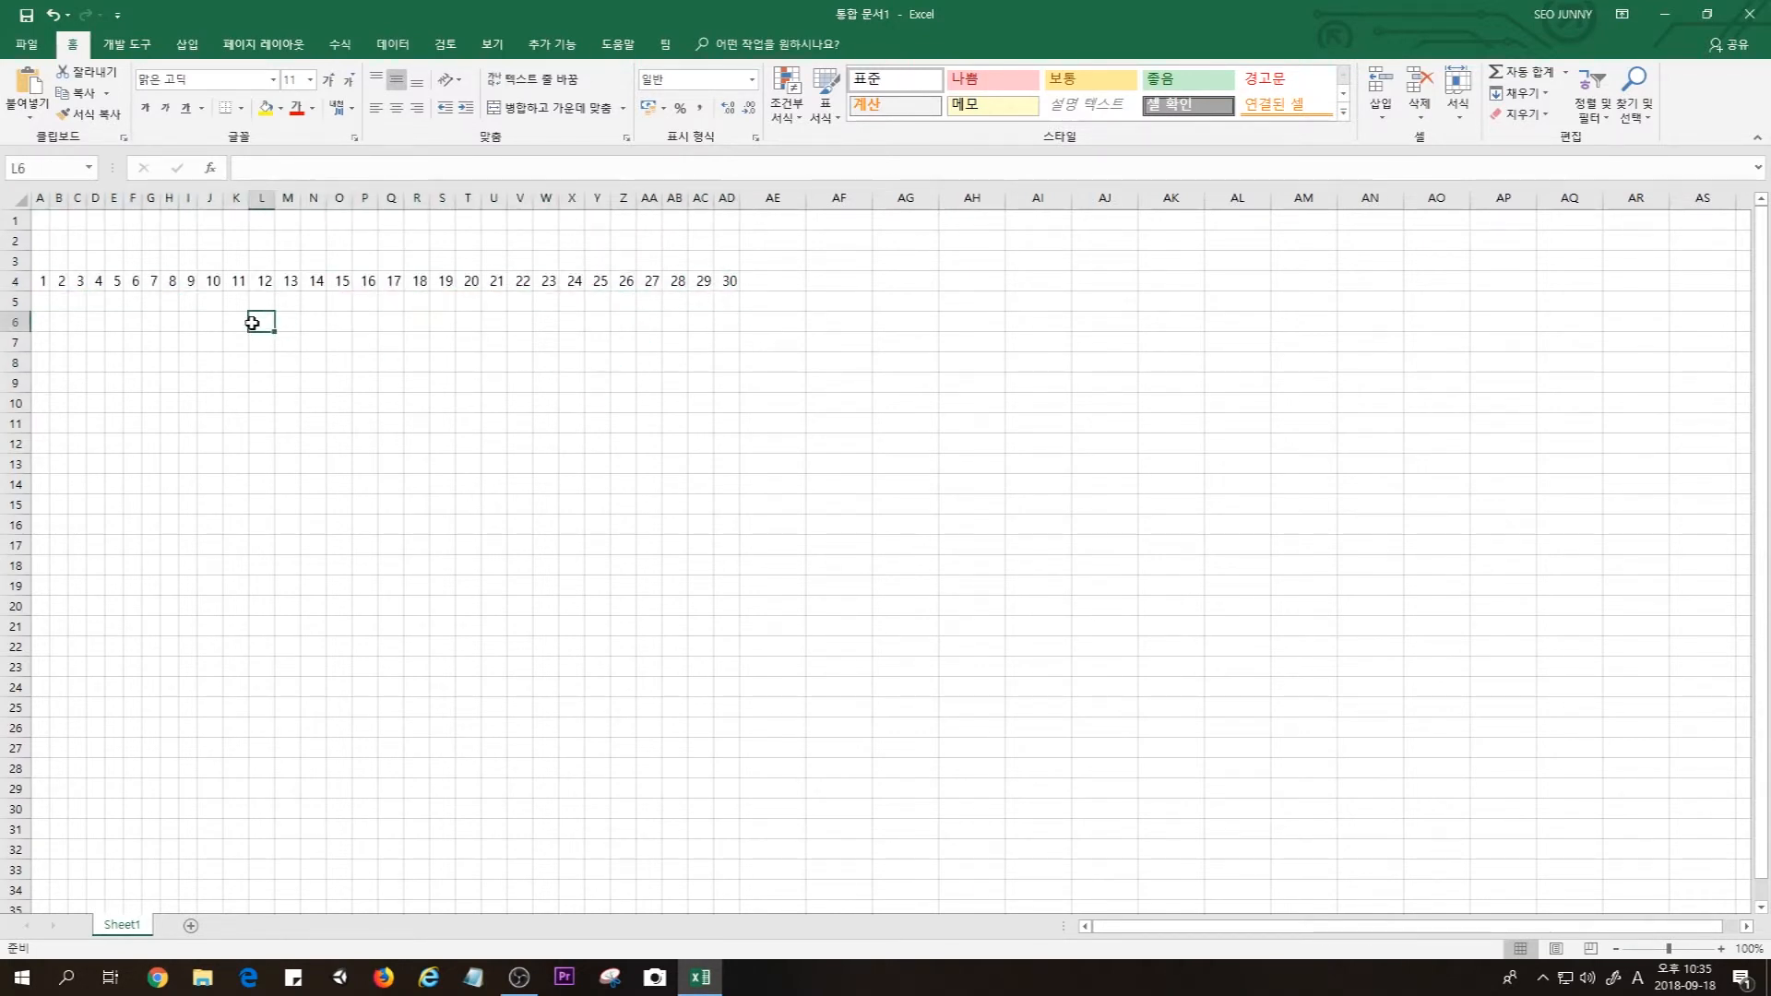
# View the sheet's print preview to see how the number row prints, and return to the worksheet
pyautogui.click(30, 45)
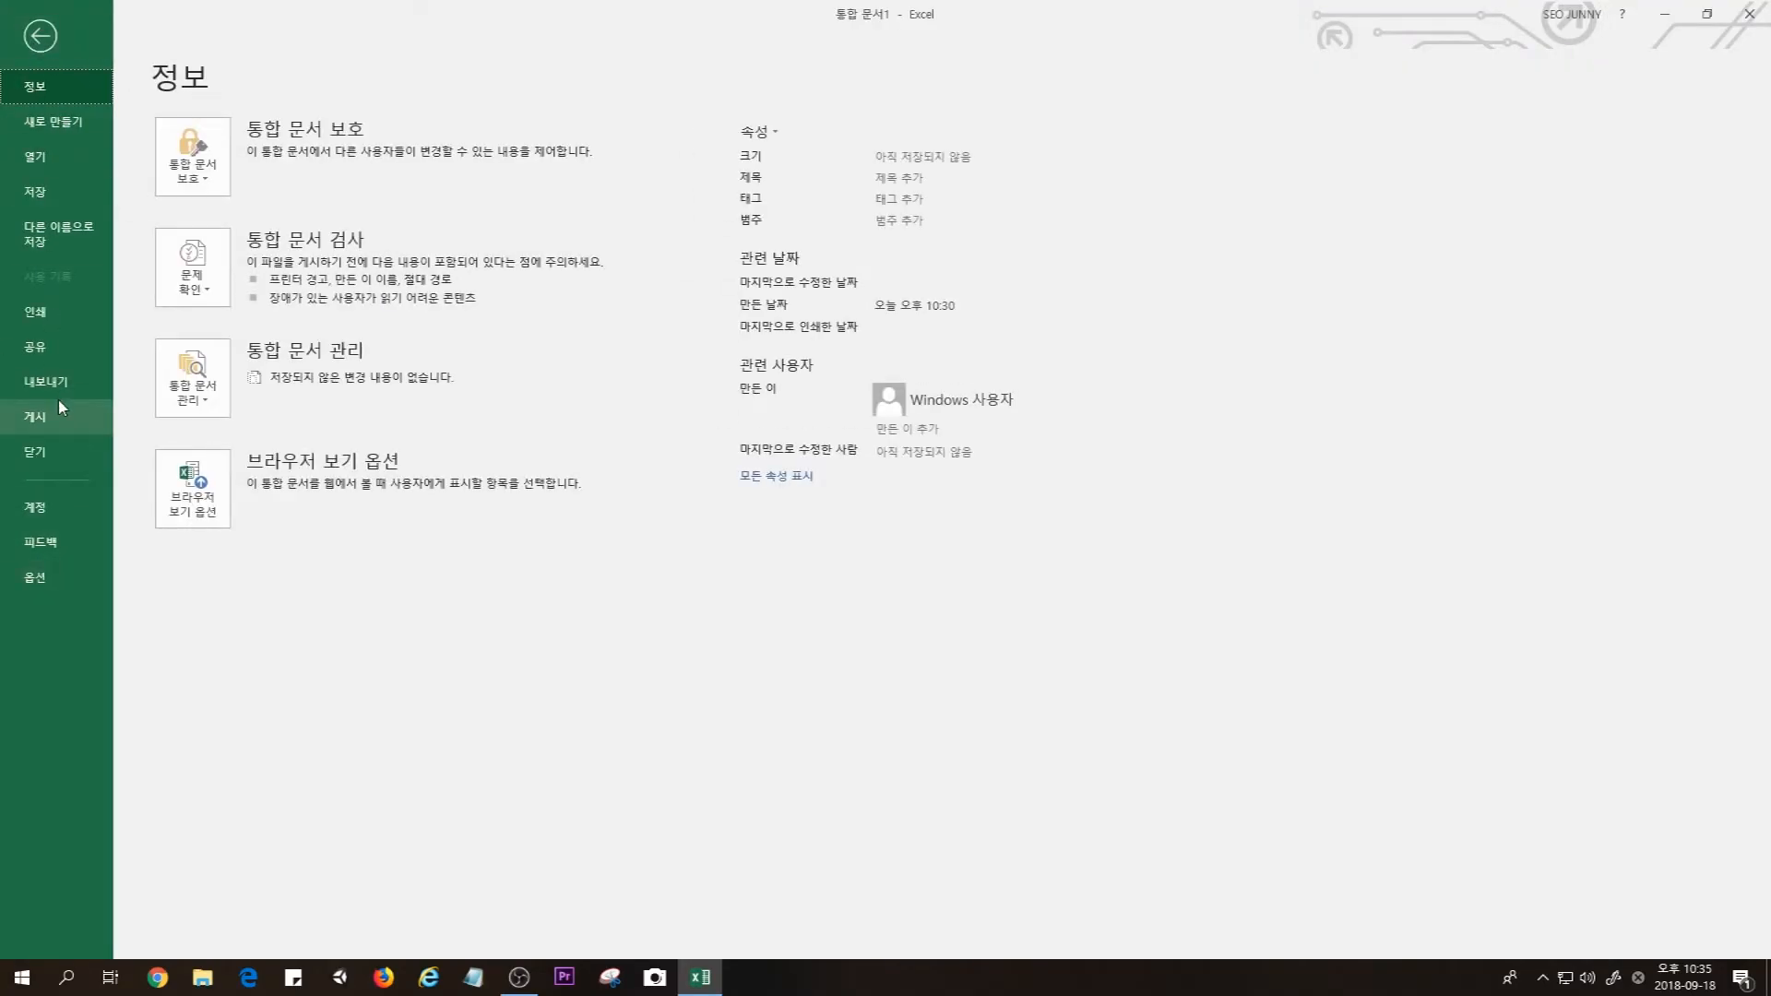
pyautogui.click(37, 312)
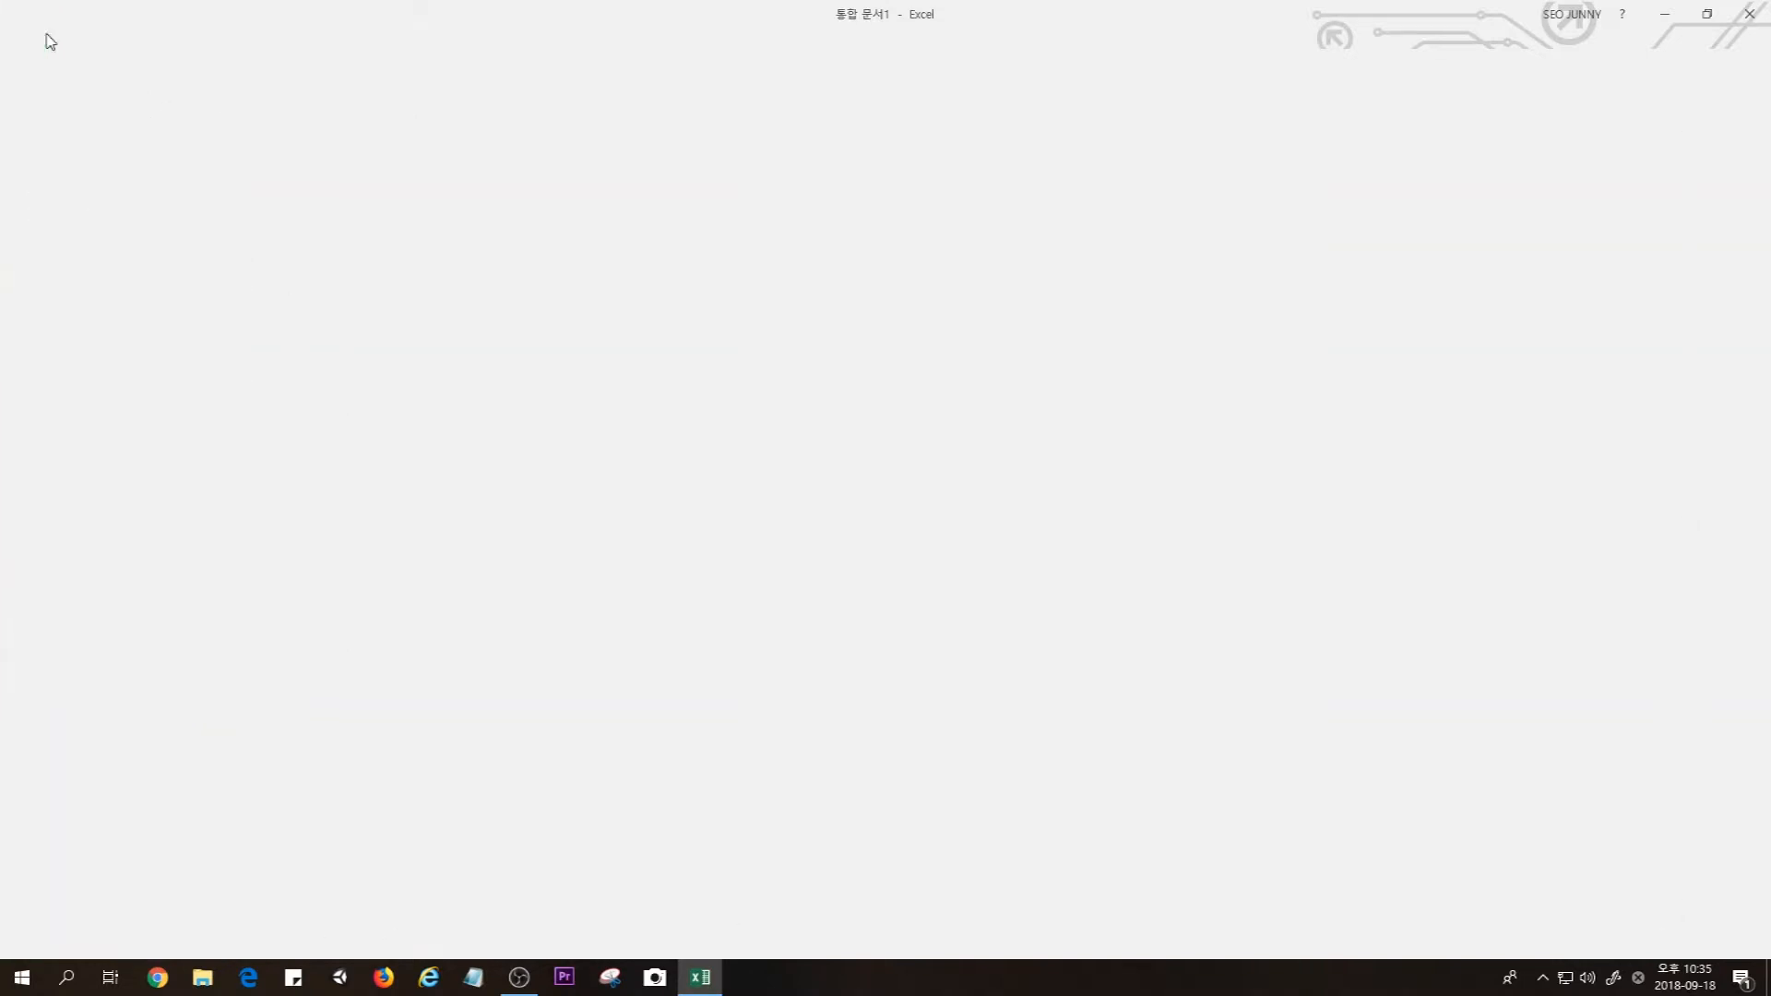
pyautogui.click(43, 37)
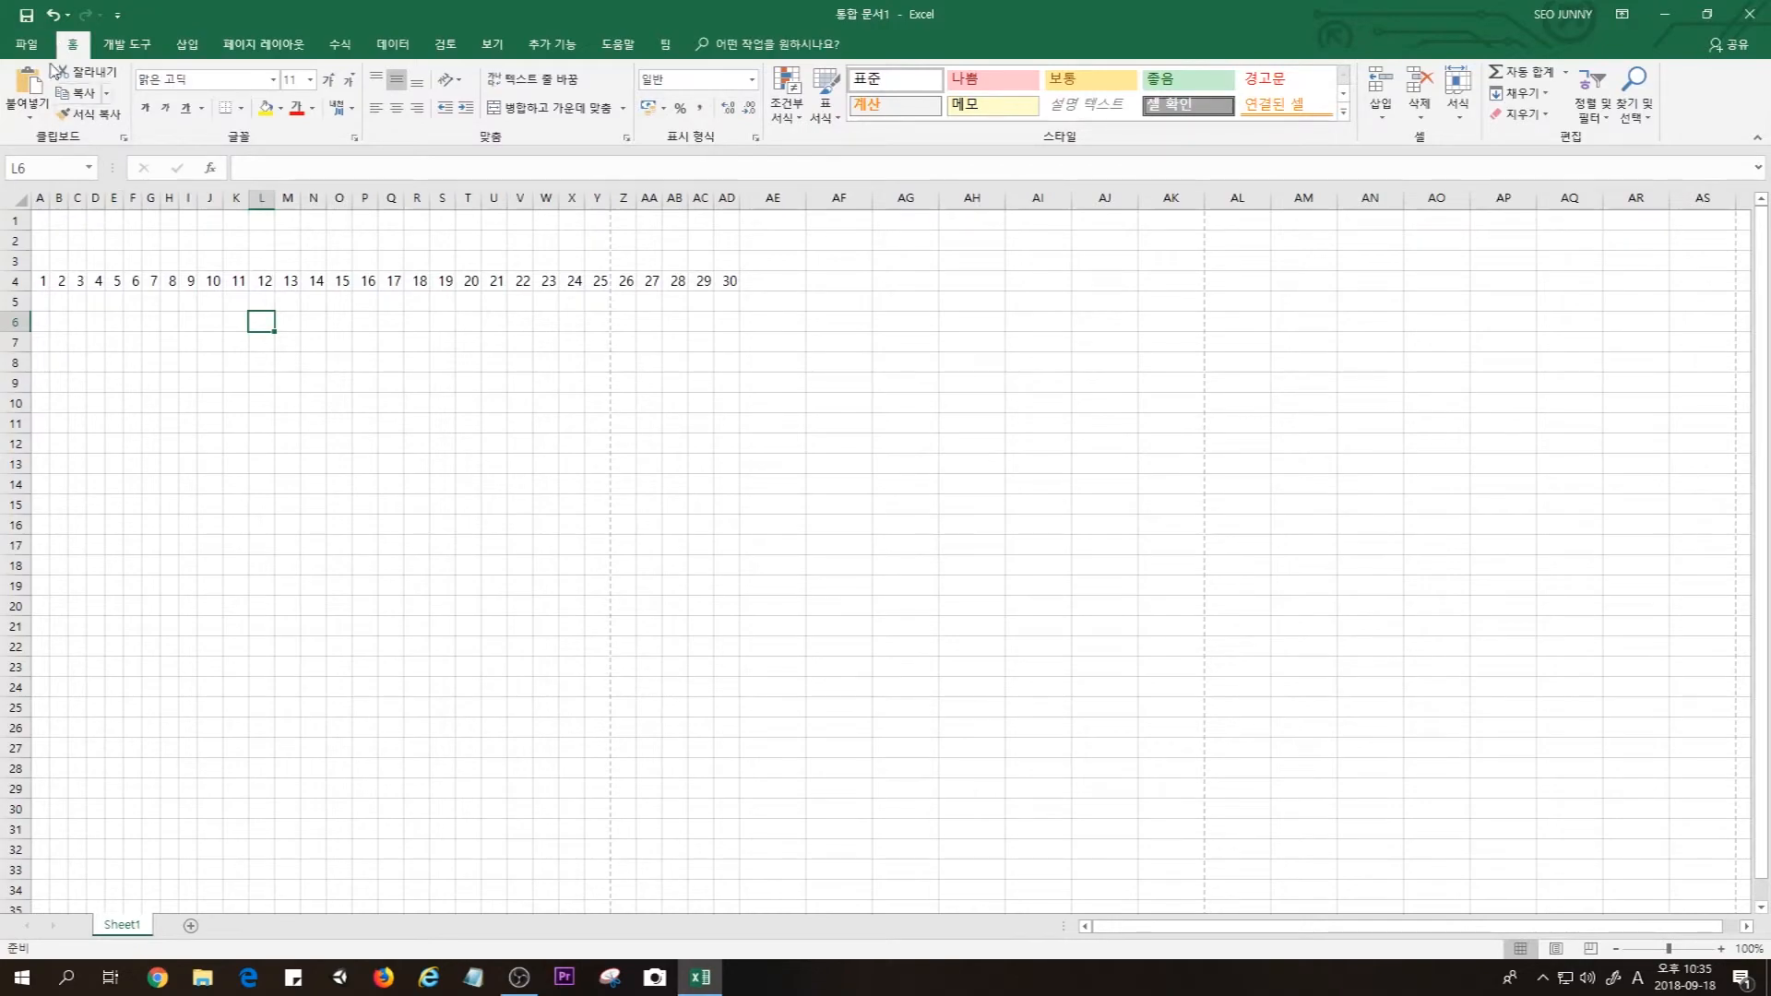
pyautogui.click(27, 44)
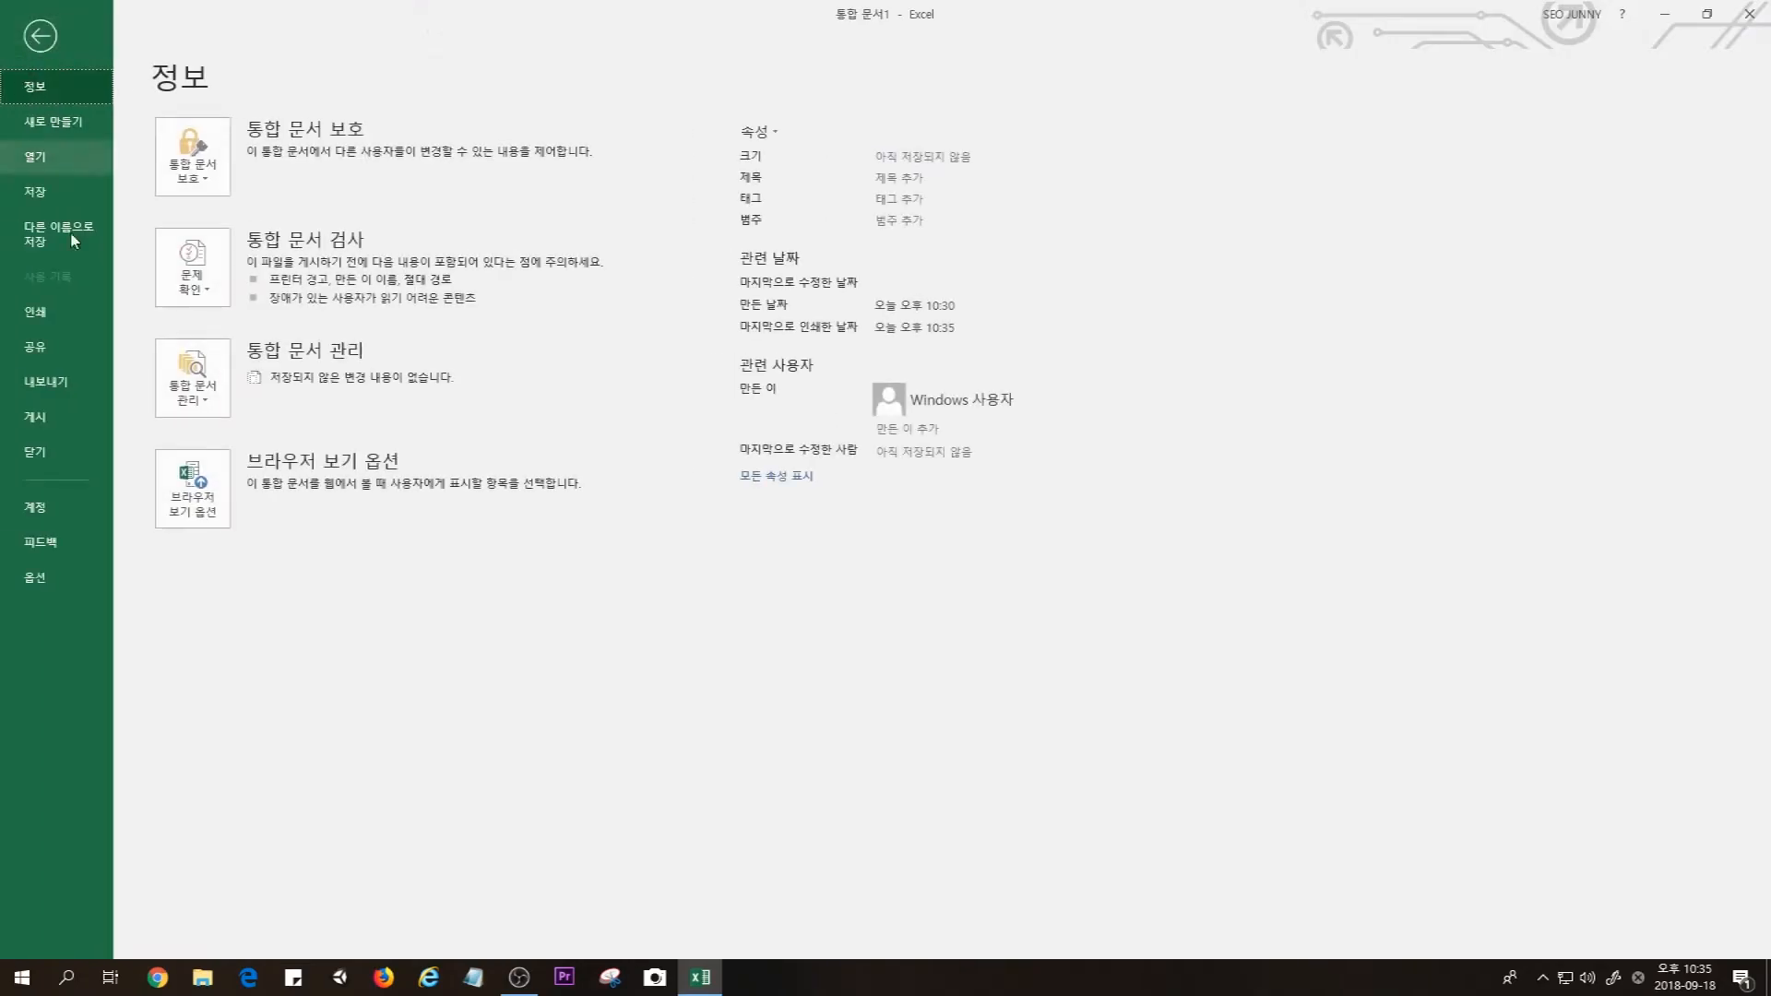
pyautogui.click(39, 37)
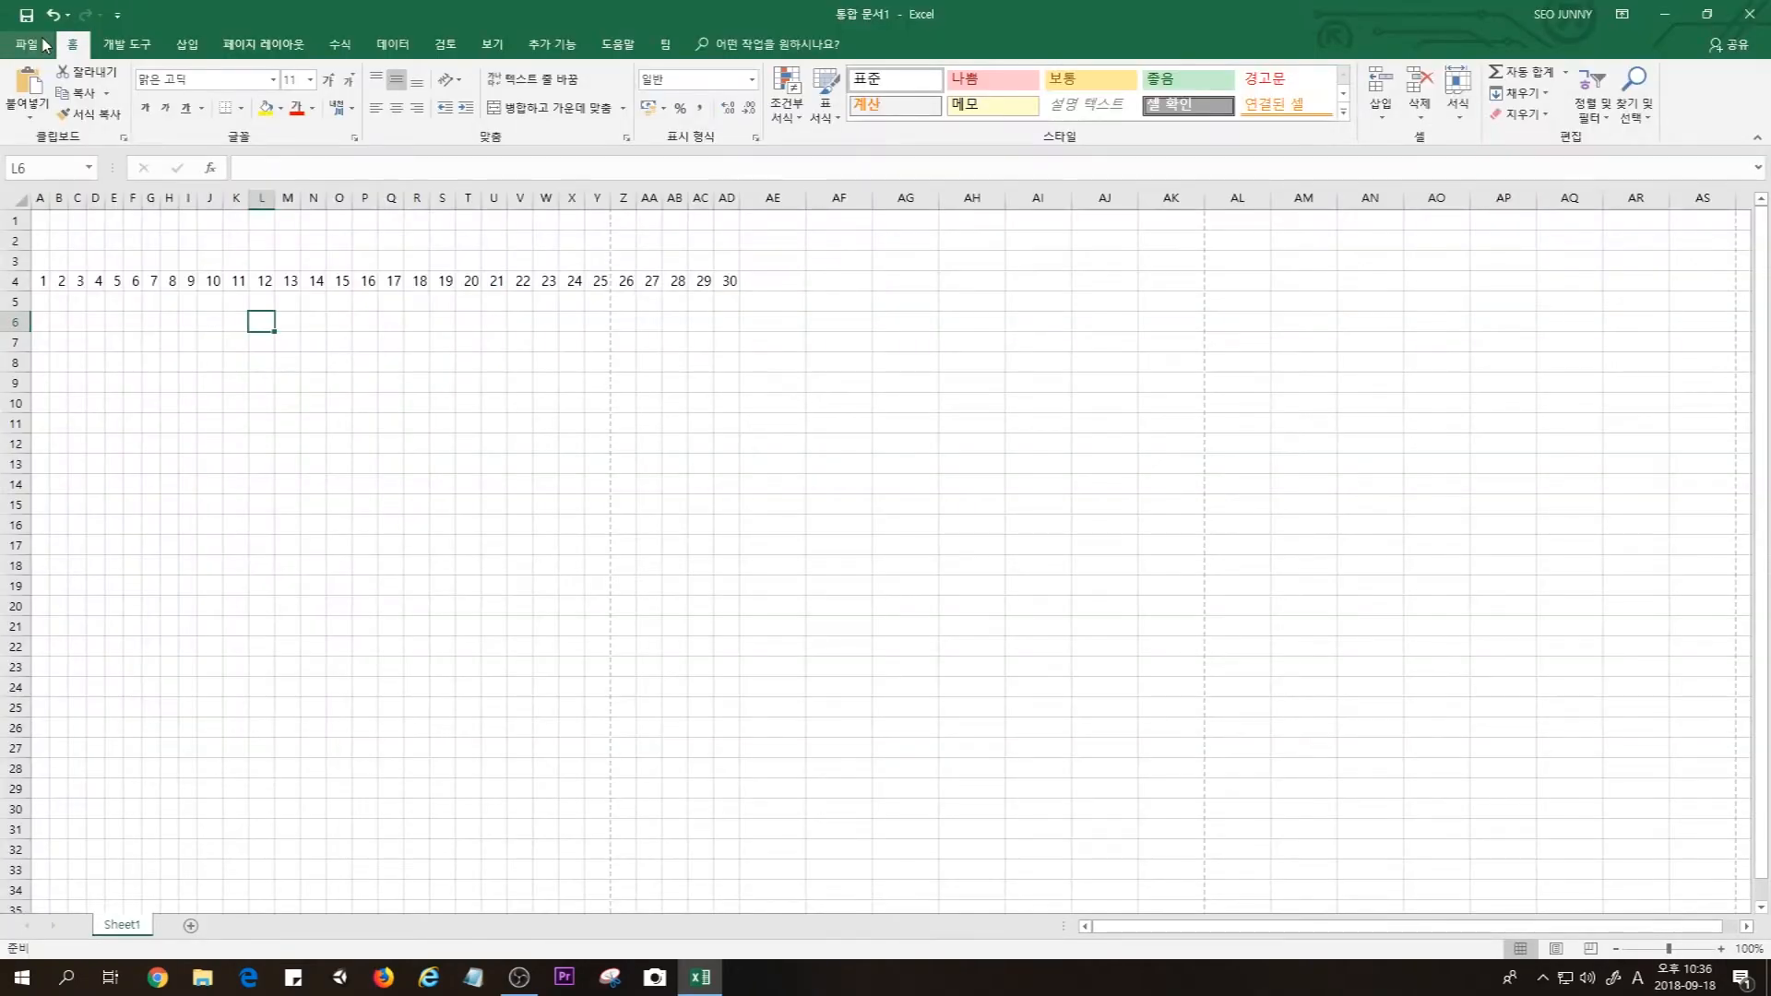
pyautogui.click(645, 341)
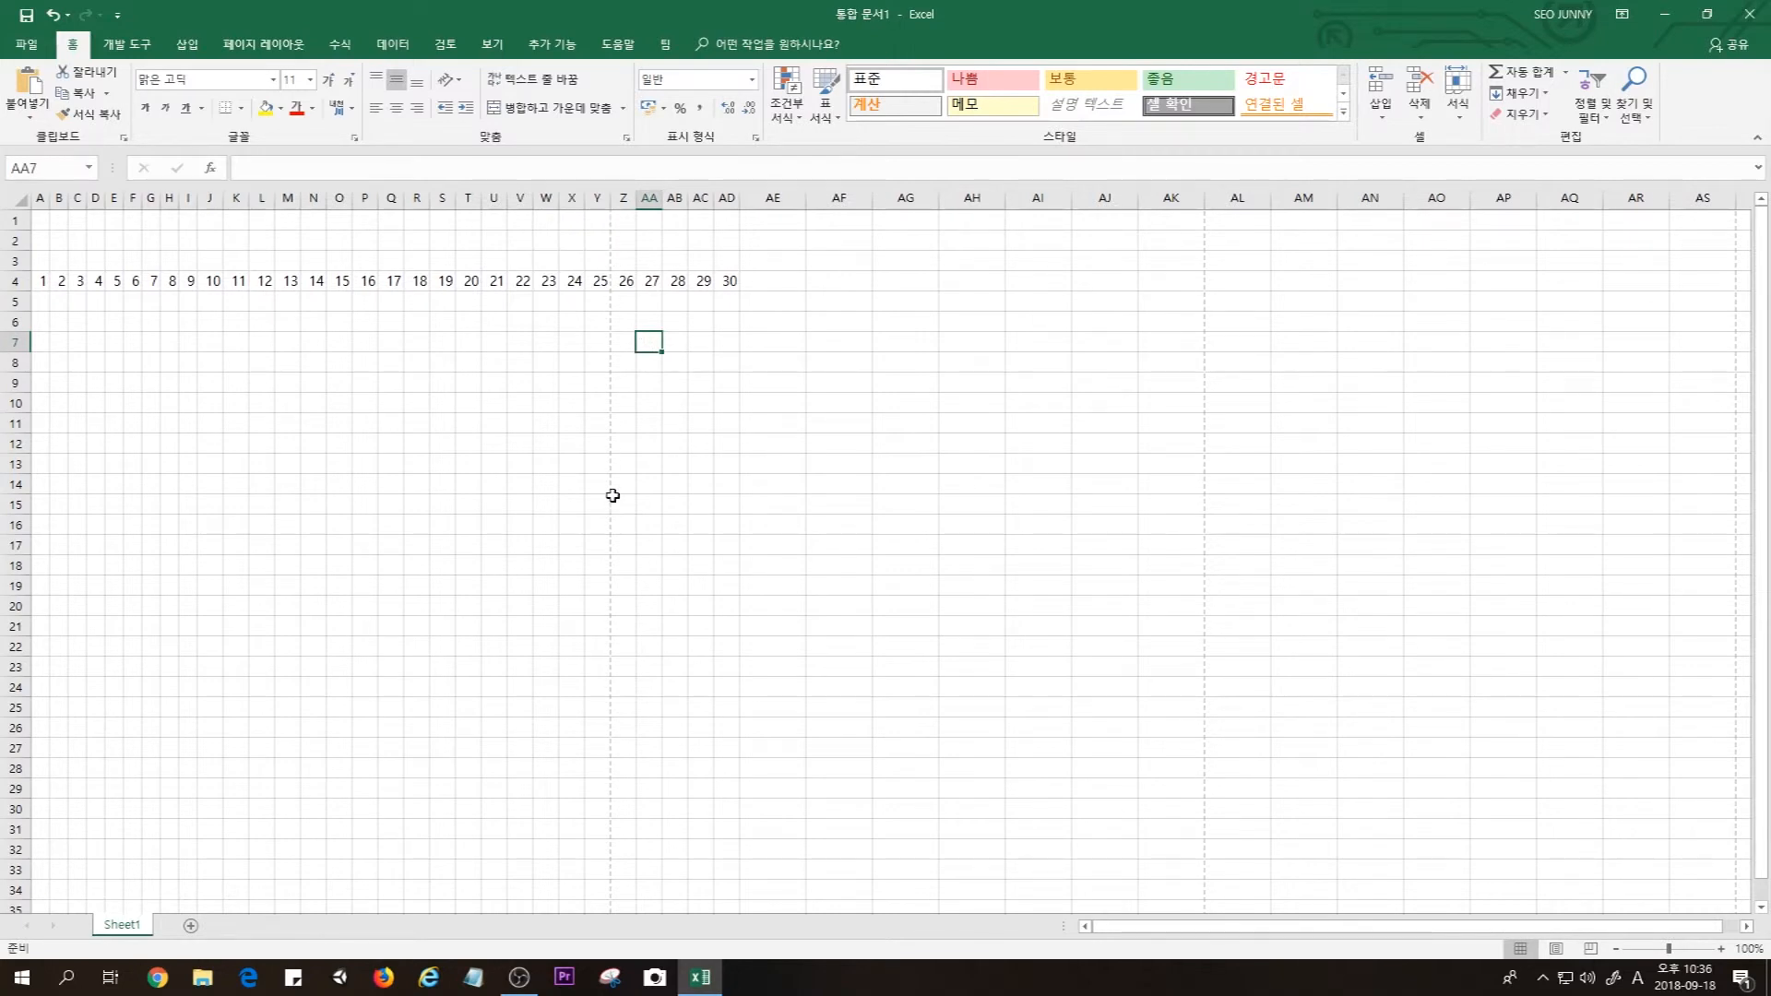
pyautogui.click(674, 442)
pyautogui.click(355, 368)
pyautogui.click(681, 362)
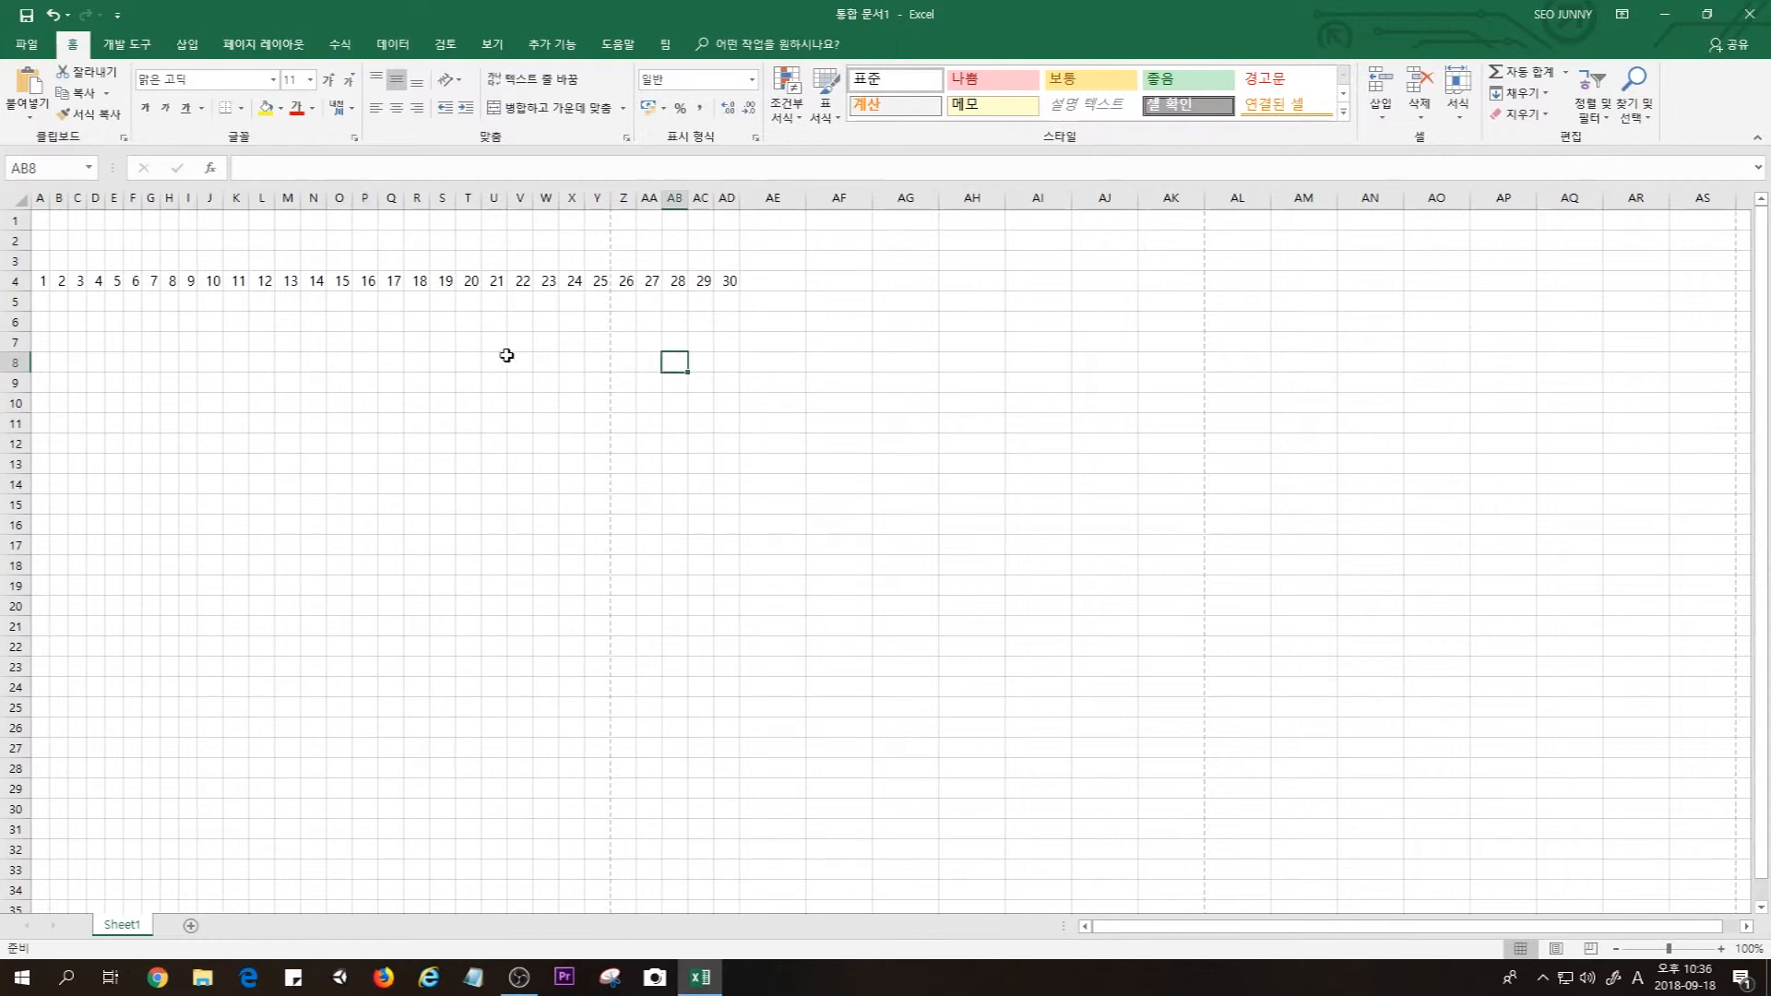
pyautogui.click(680, 304)
pyautogui.click(452, 360)
pyautogui.click(253, 378)
# Apply all borders to the number row in cells A4 to AD4
pyautogui.moveTo(38, 280); pyautogui.dragTo(731, 280)
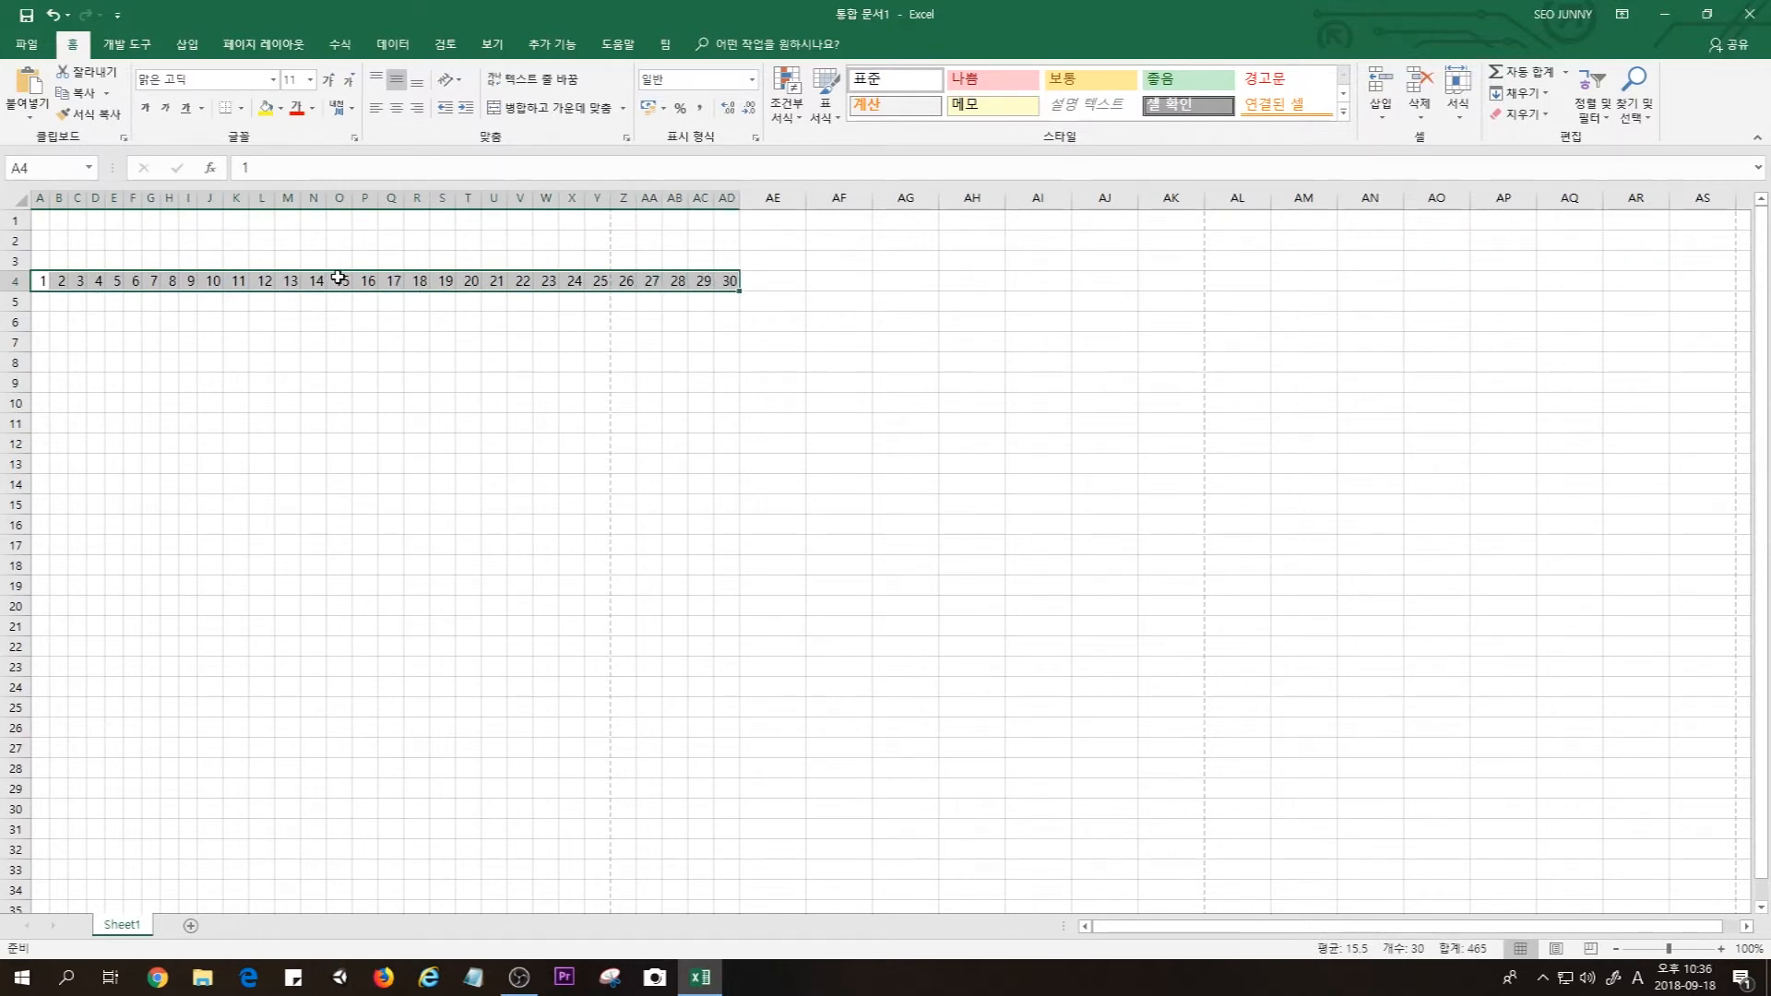
pyautogui.click(242, 110)
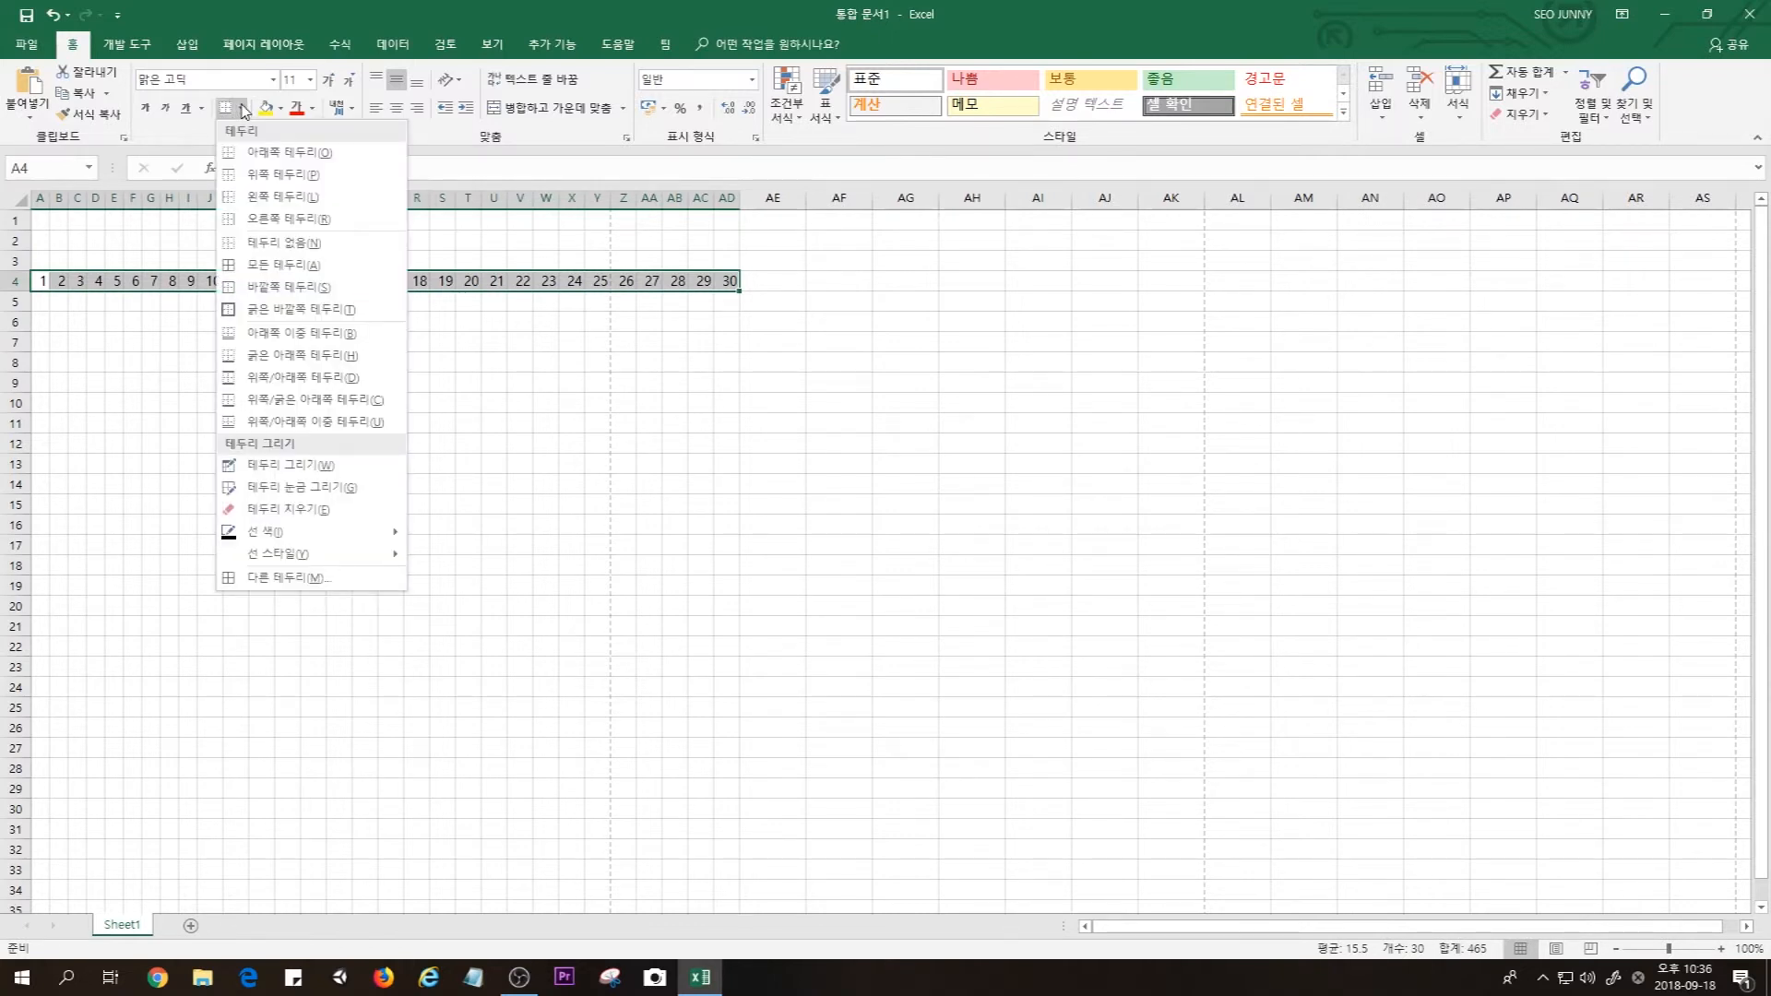
pyautogui.click(289, 265)
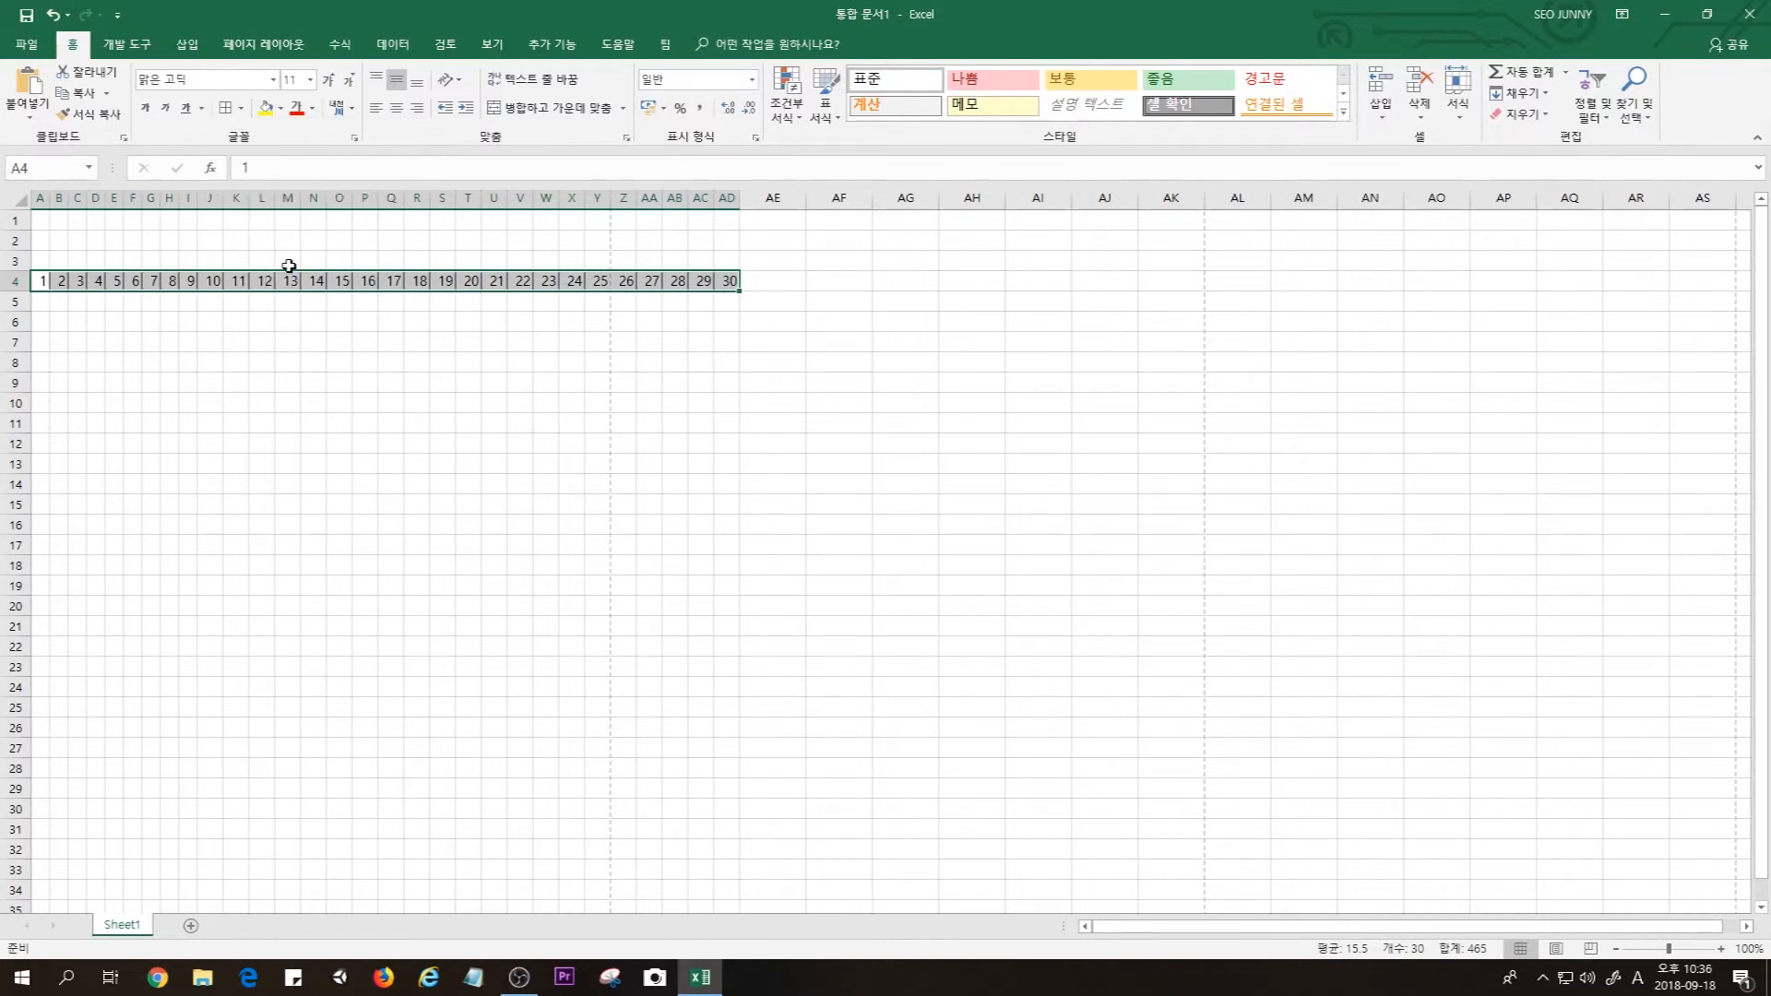
pyautogui.click(282, 338)
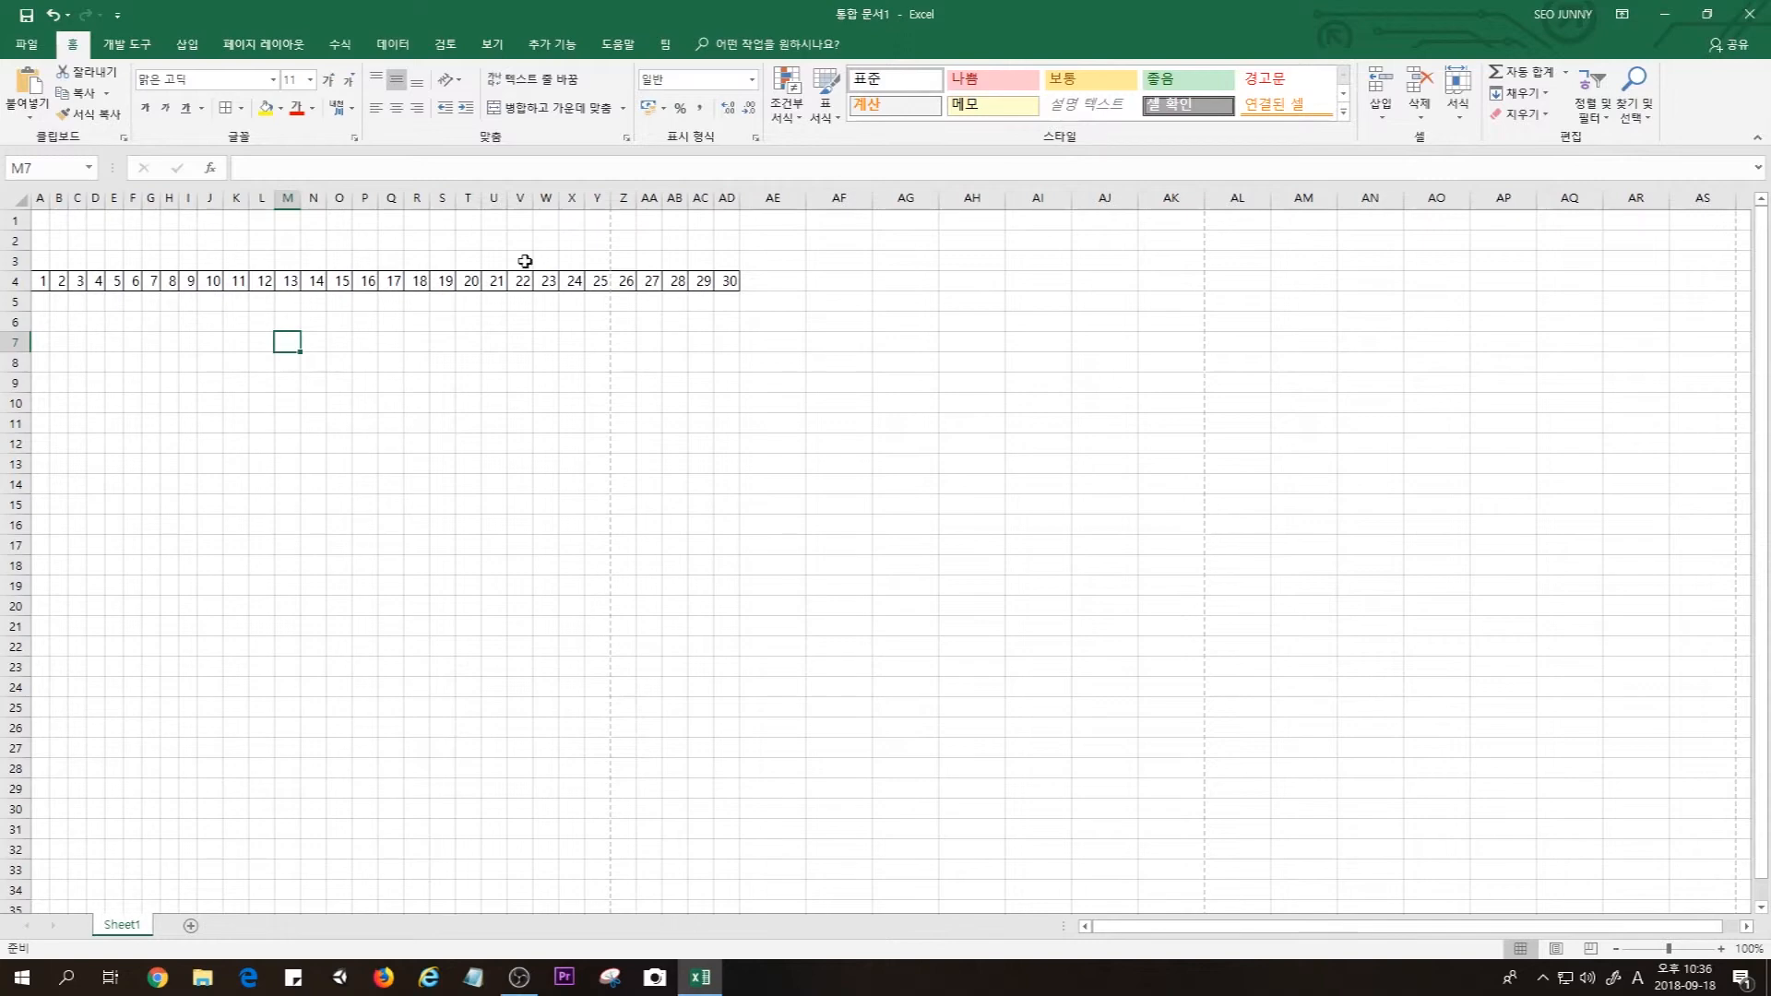
# Check the bordered number row in the print preview and return to the worksheet
pyautogui.click(35, 47)
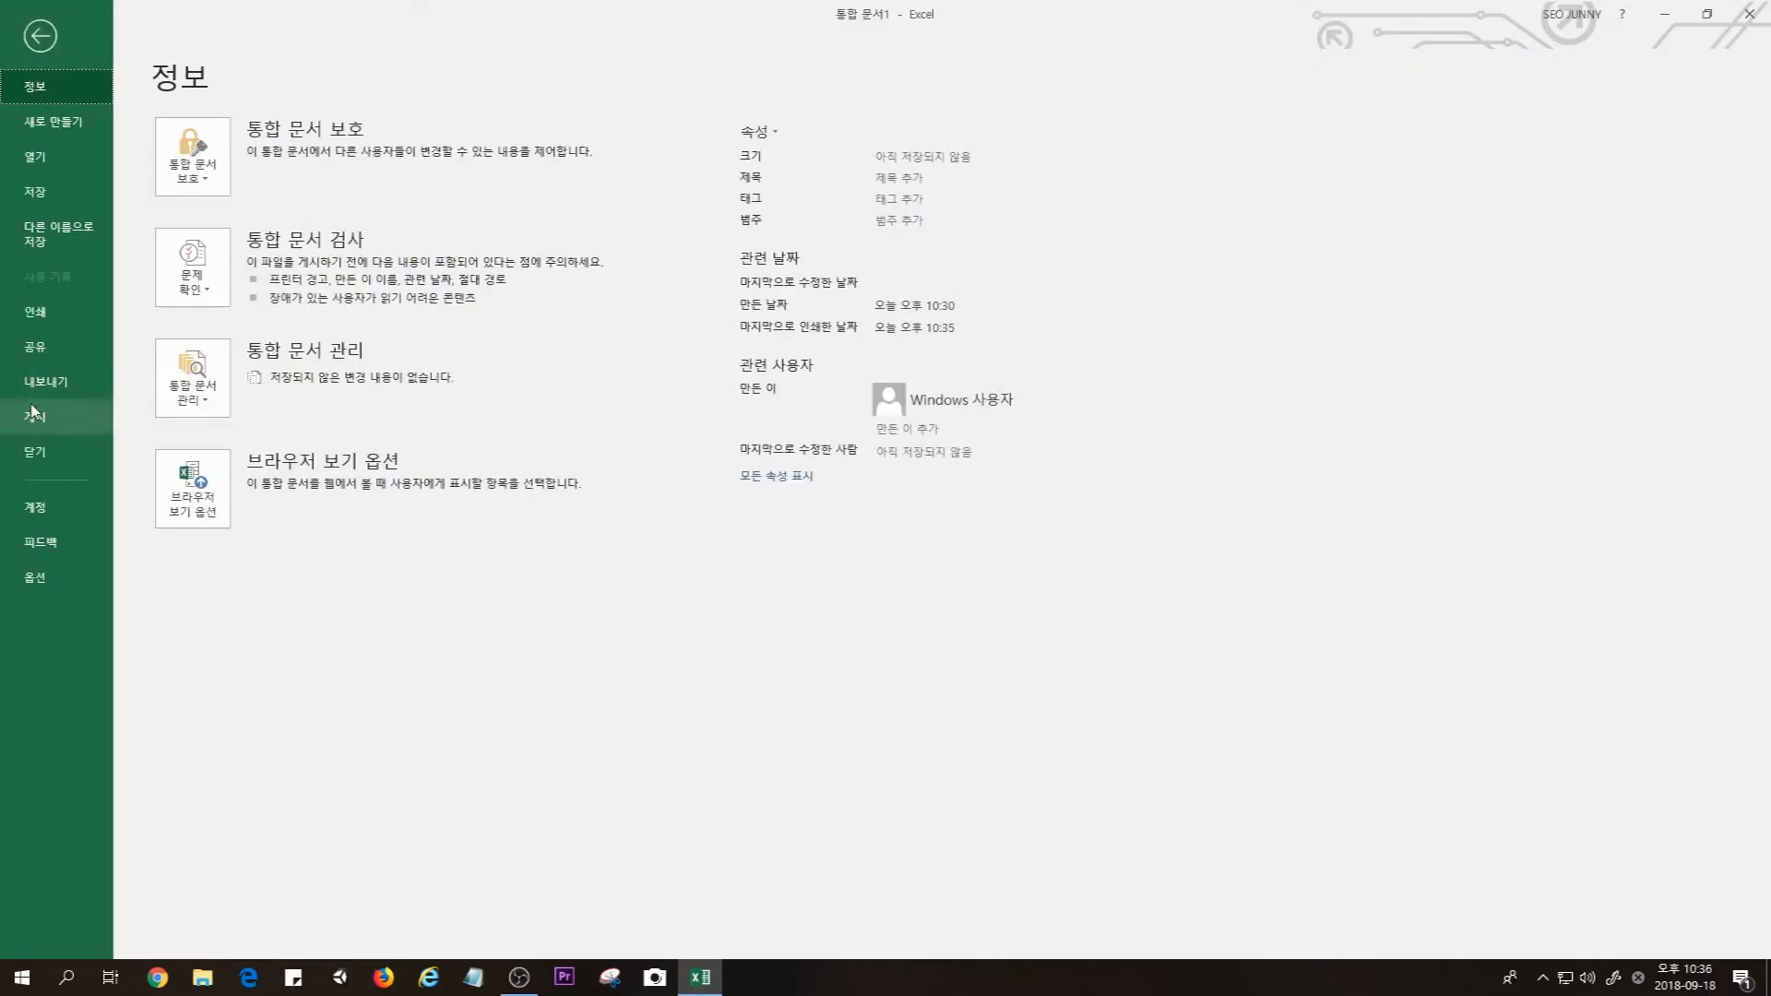
pyautogui.click(46, 315)
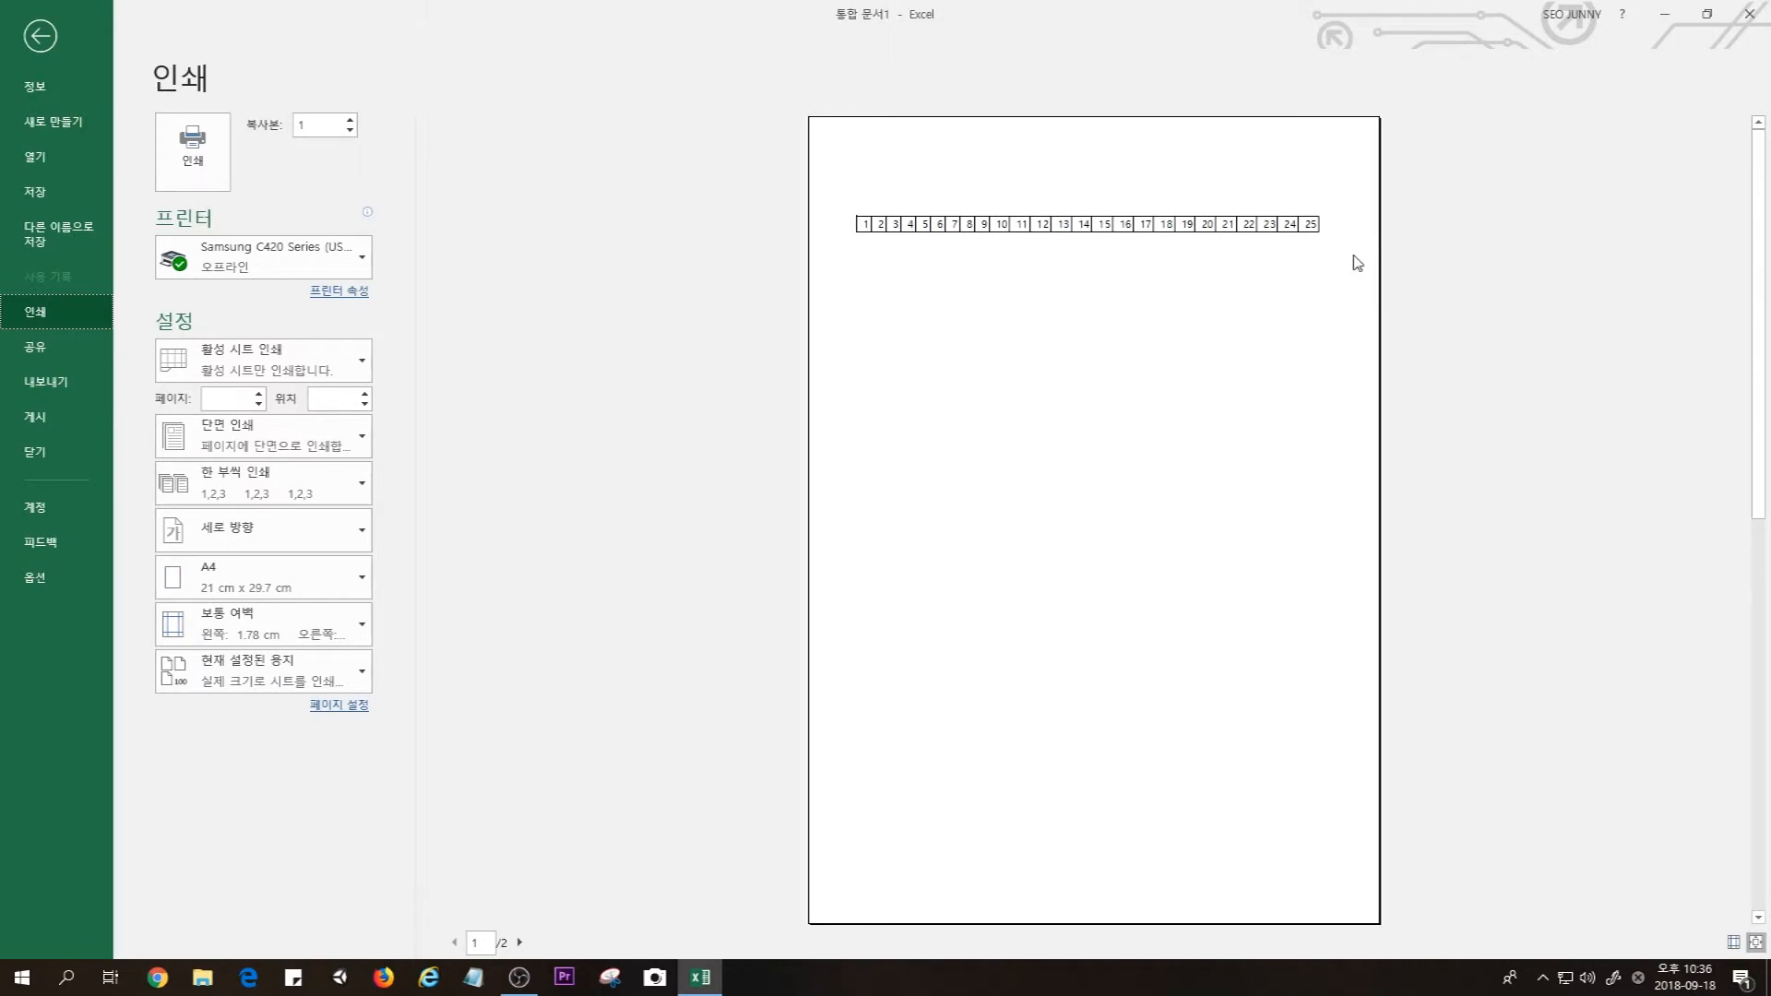
pyautogui.click(39, 36)
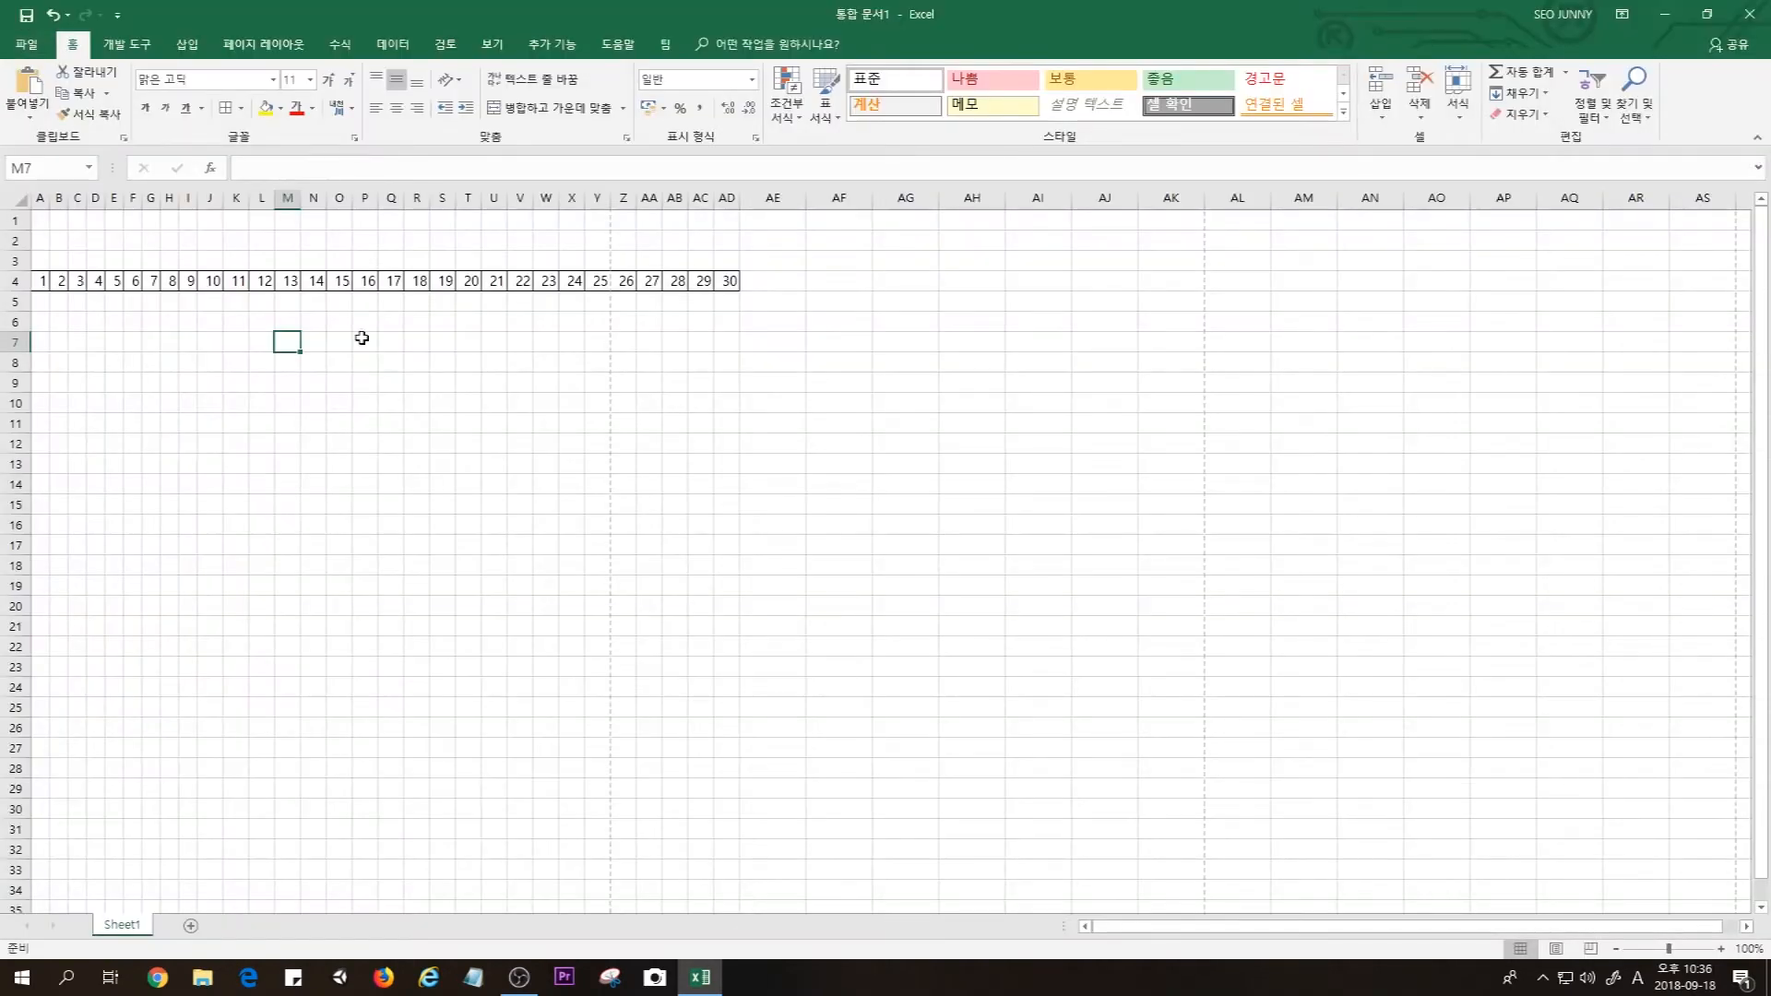
pyautogui.click(437, 366)
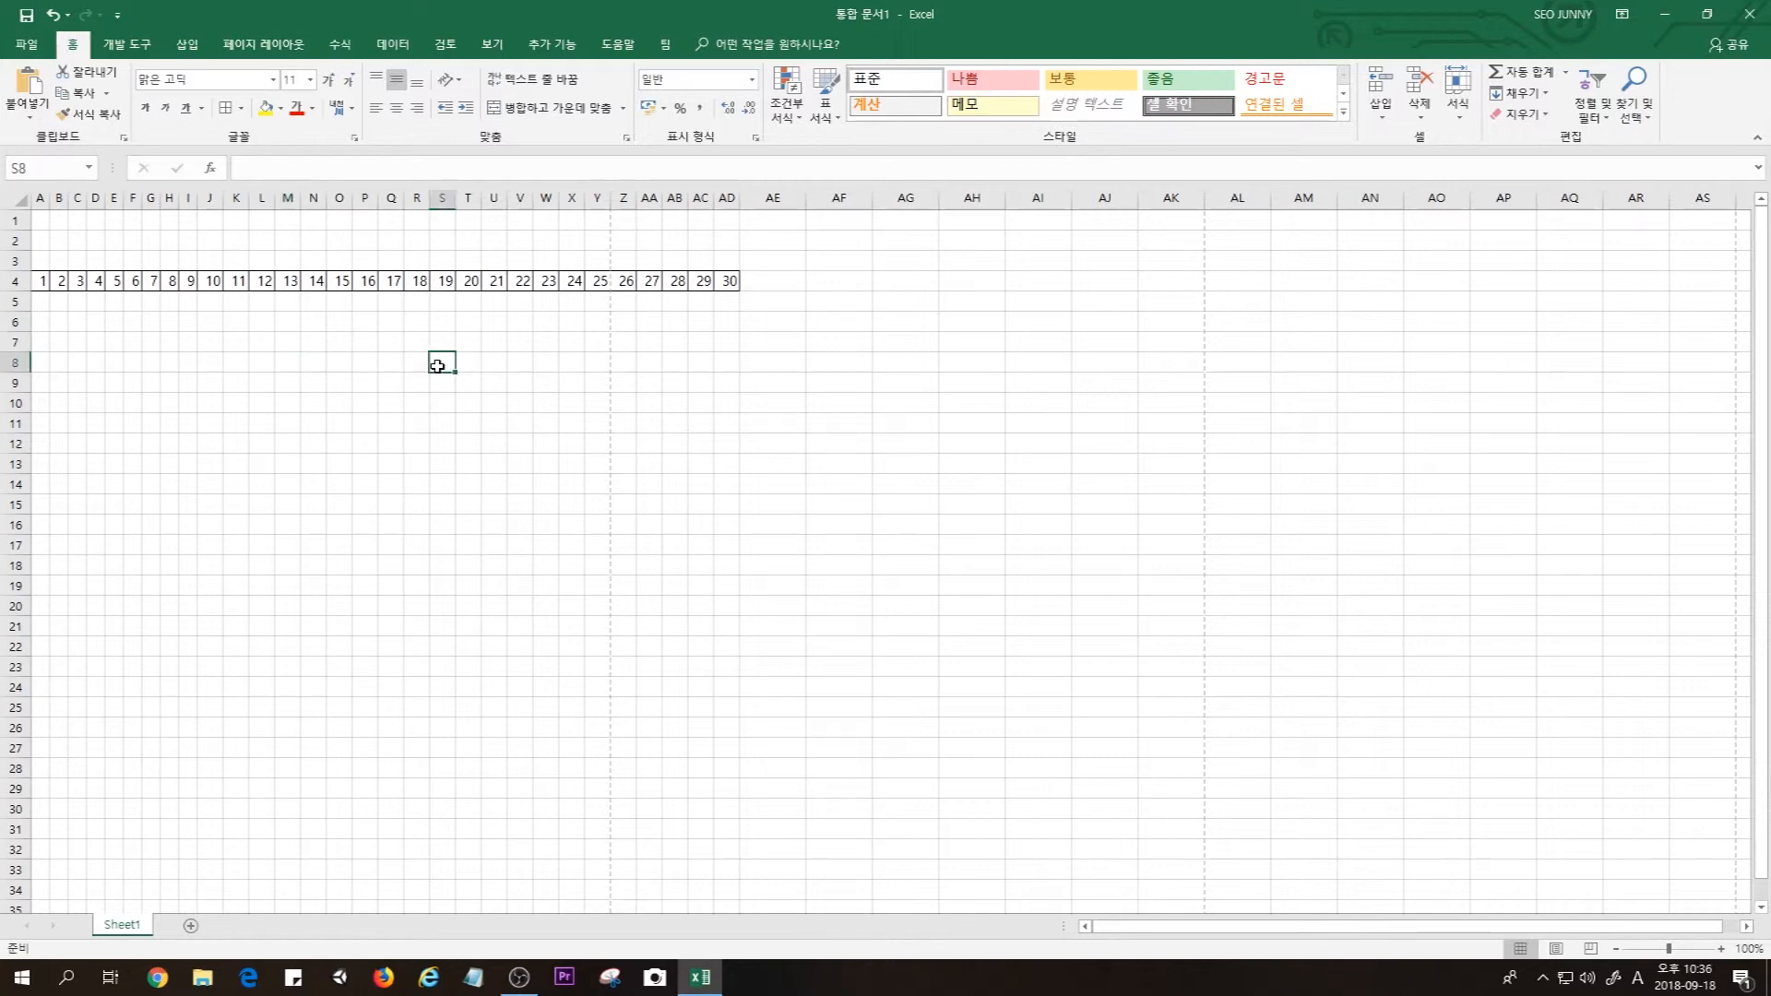
pyautogui.click(384, 323)
pyautogui.click(41, 306)
pyautogui.moveTo(40, 306); pyautogui.dragTo(221, 309)
pyautogui.click(132, 315)
pyautogui.moveTo(38, 305); pyautogui.dragTo(399, 320)
pyautogui.click(378, 391)
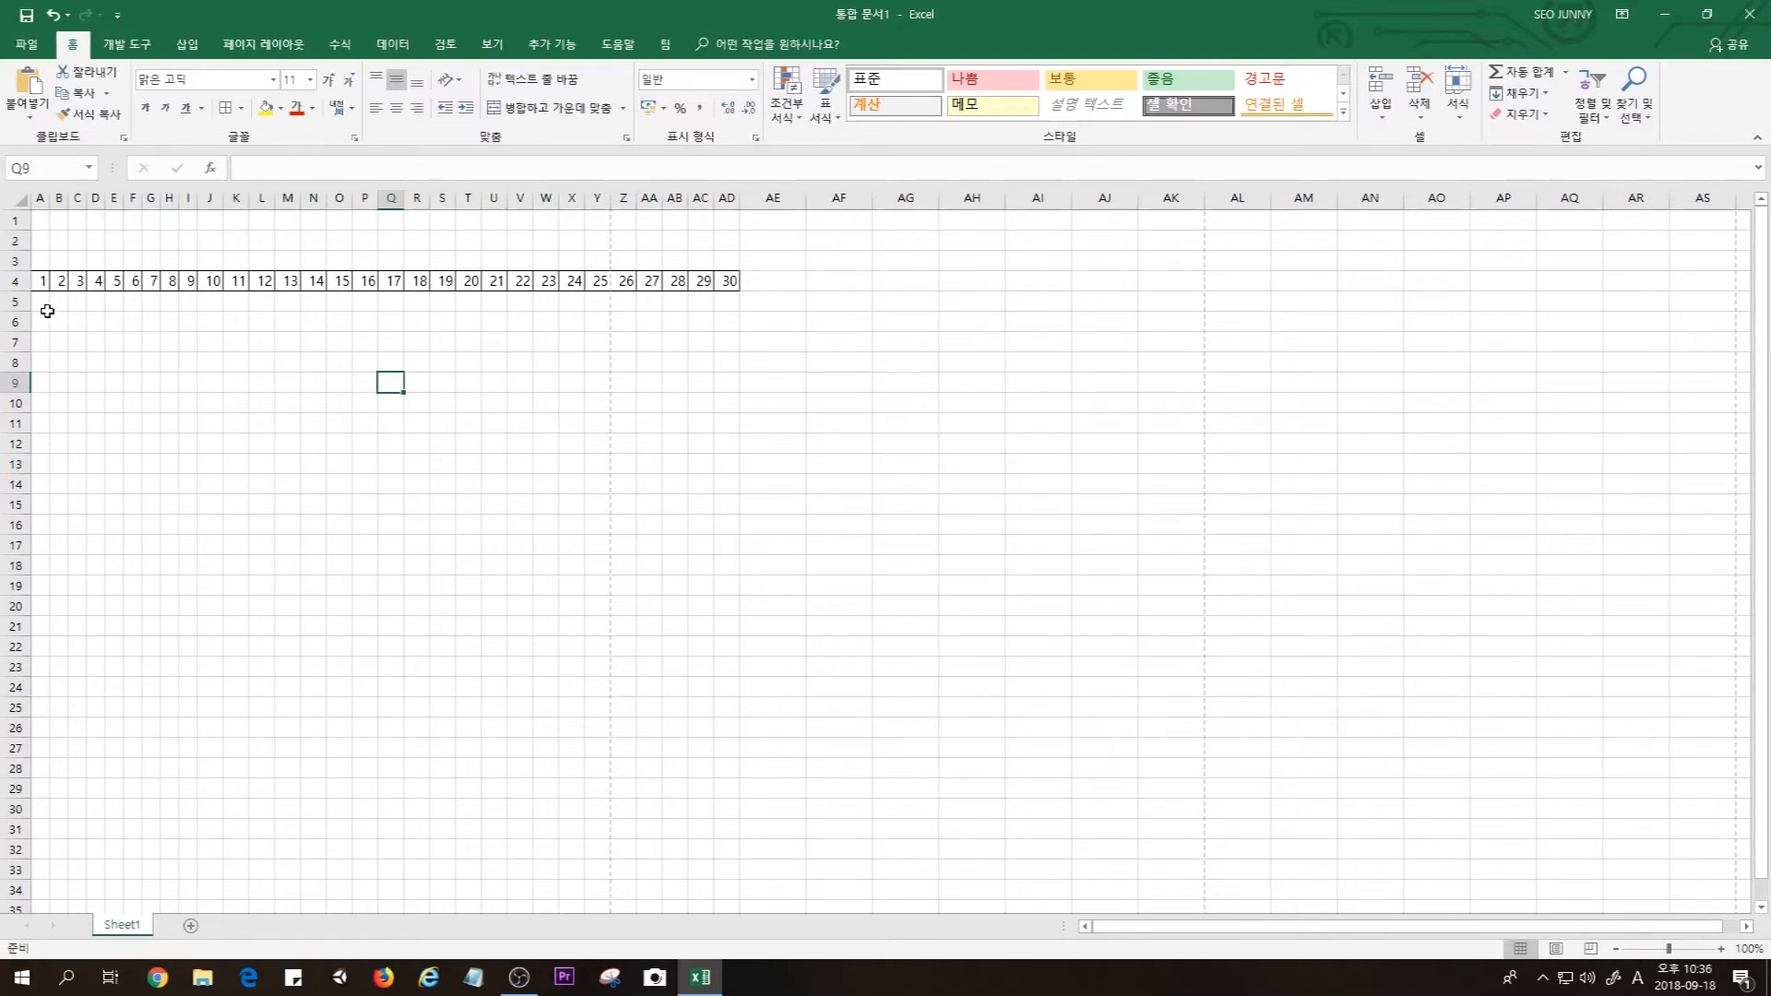
# Fill cells A5 to K5, under the numbers 1 to 11, with a light orange theme colour
pyautogui.moveTo(44, 301); pyautogui.dragTo(245, 304)
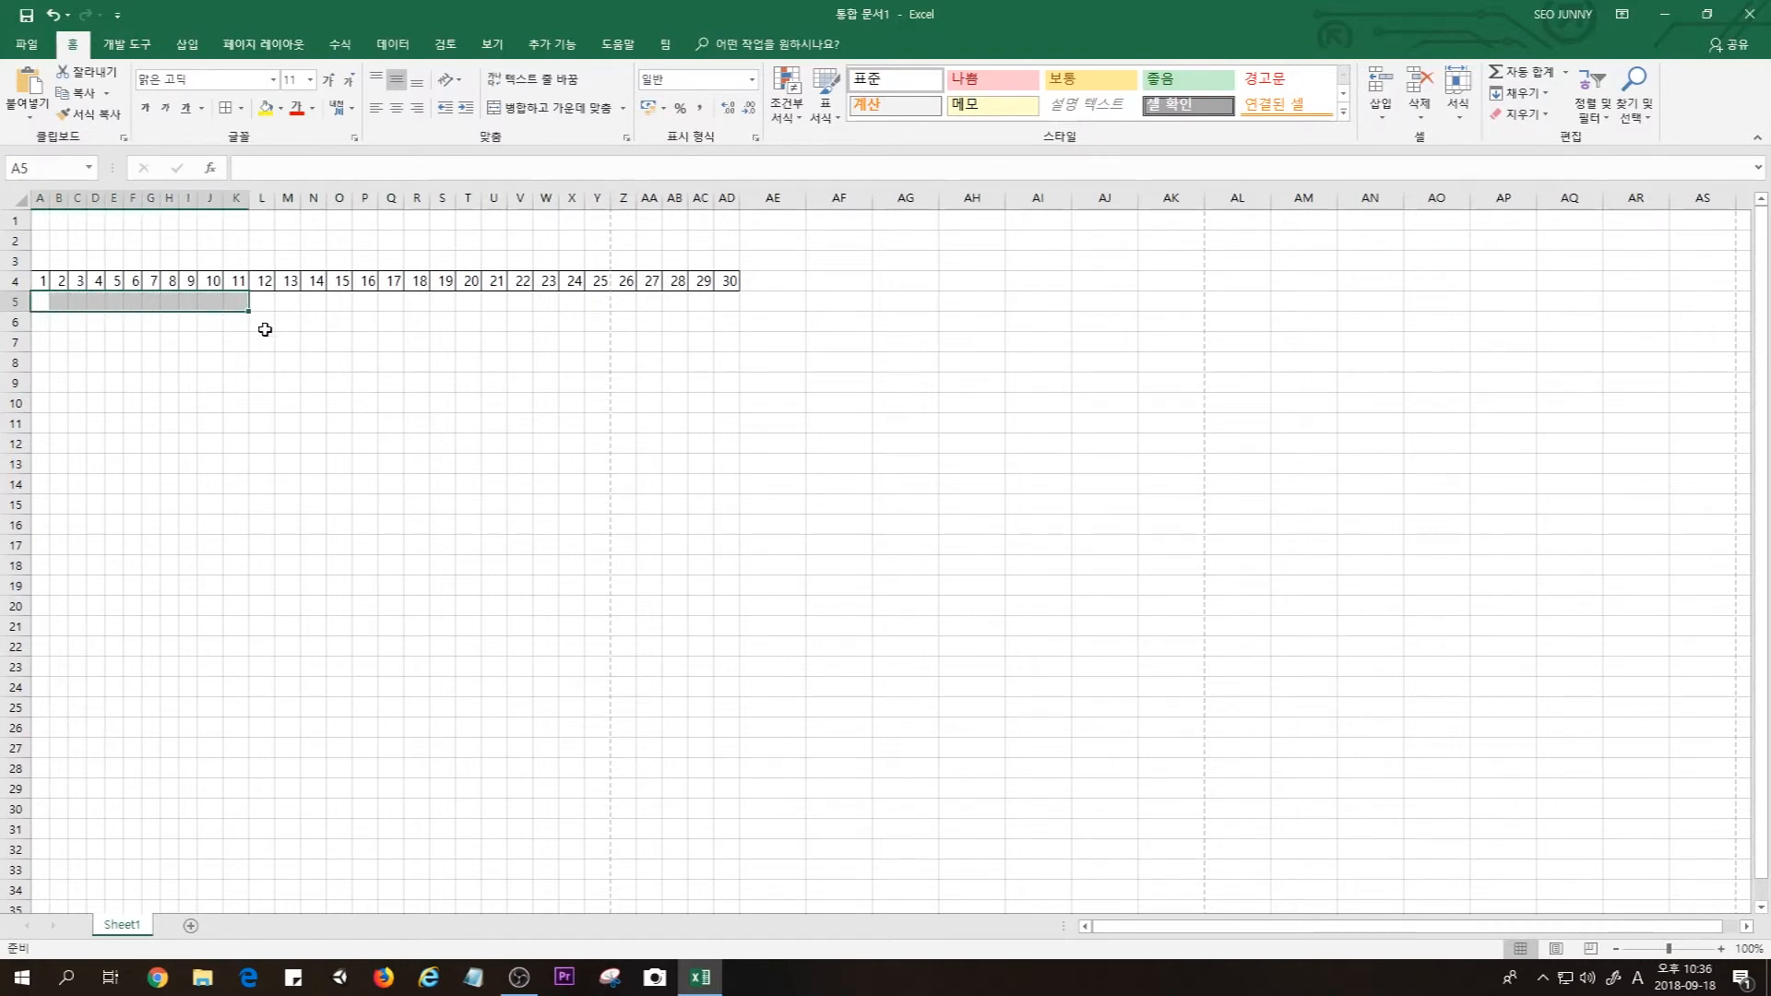
pyautogui.click(281, 109)
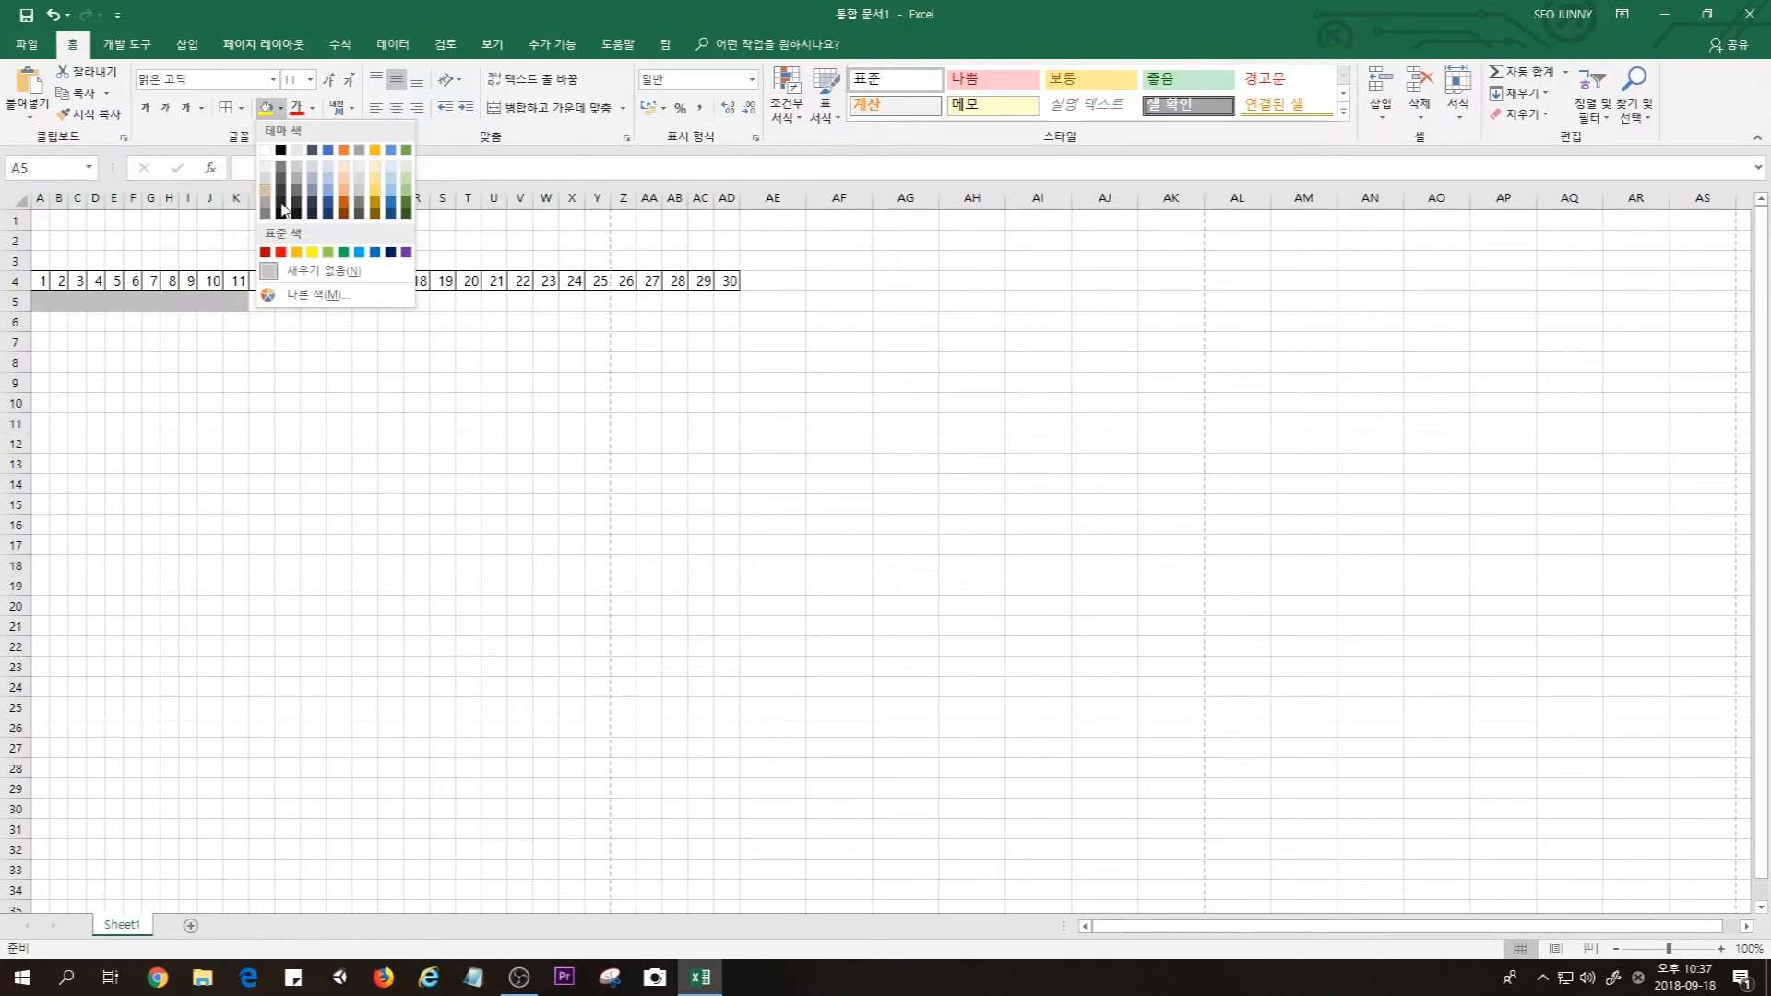
pyautogui.click(344, 190)
pyautogui.click(334, 384)
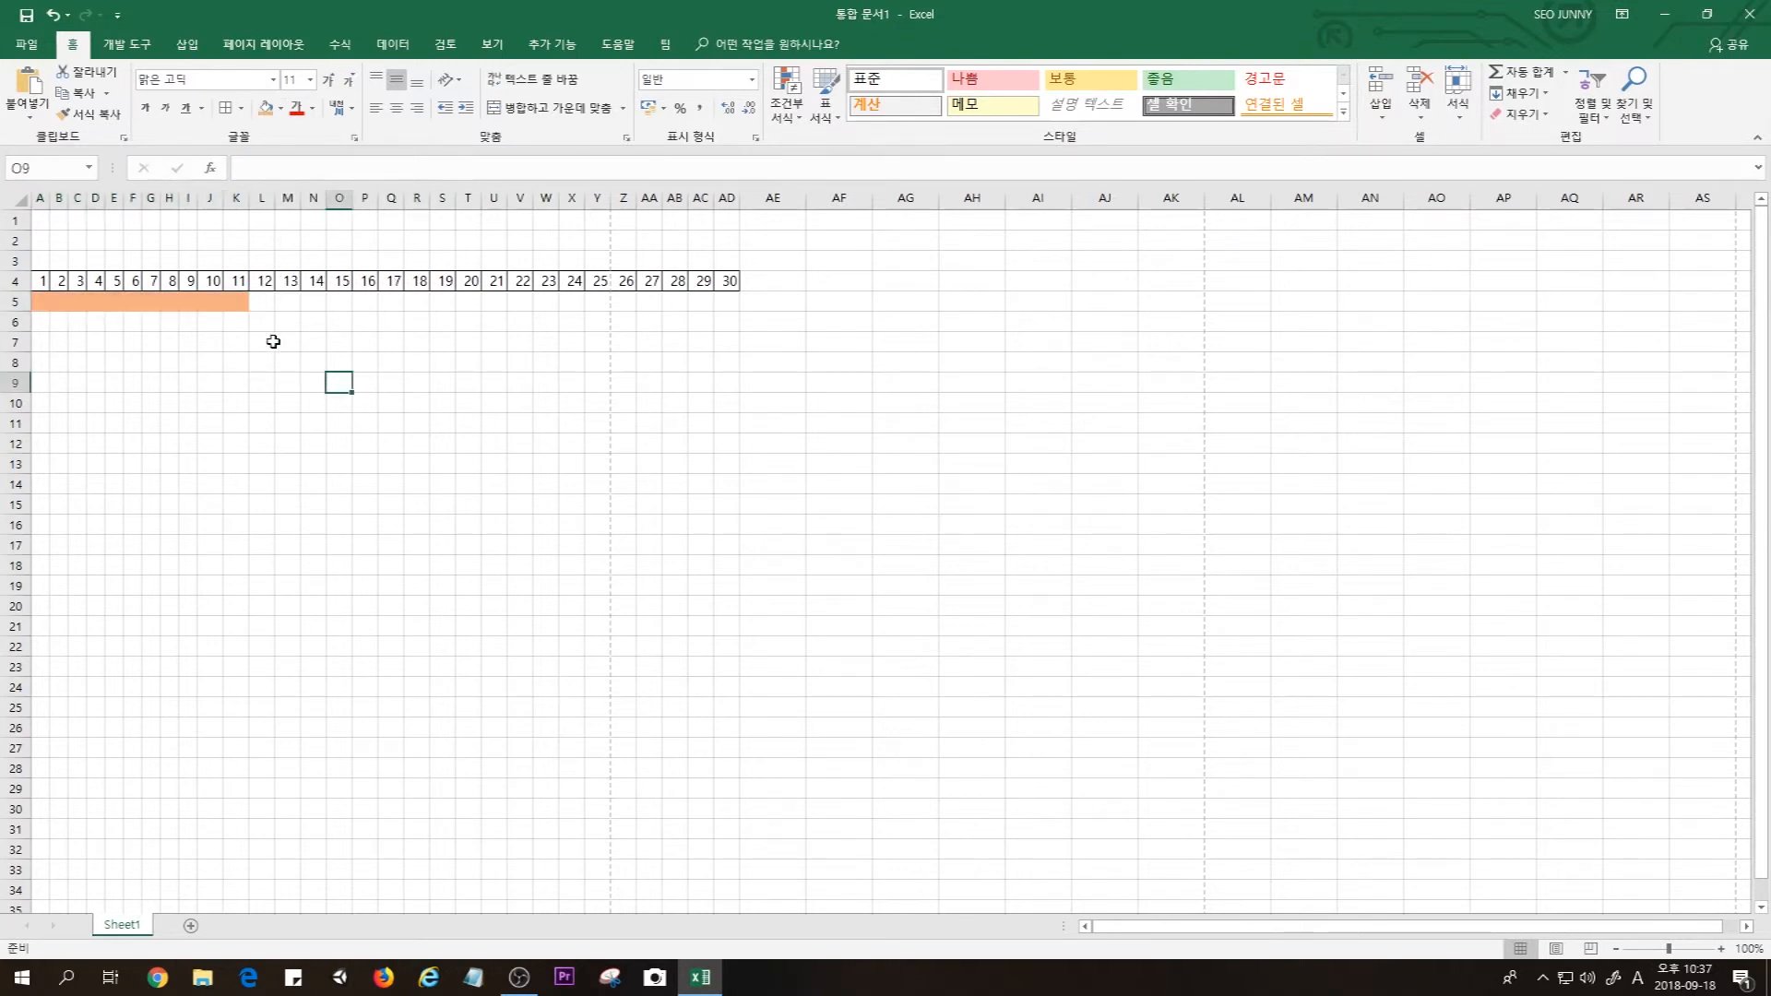
# Fill cells L6 to S6, below the numbers 12 to 19, with the standard green colour
pyautogui.moveTo(264, 321); pyautogui.dragTo(443, 321)
pyautogui.click(282, 108)
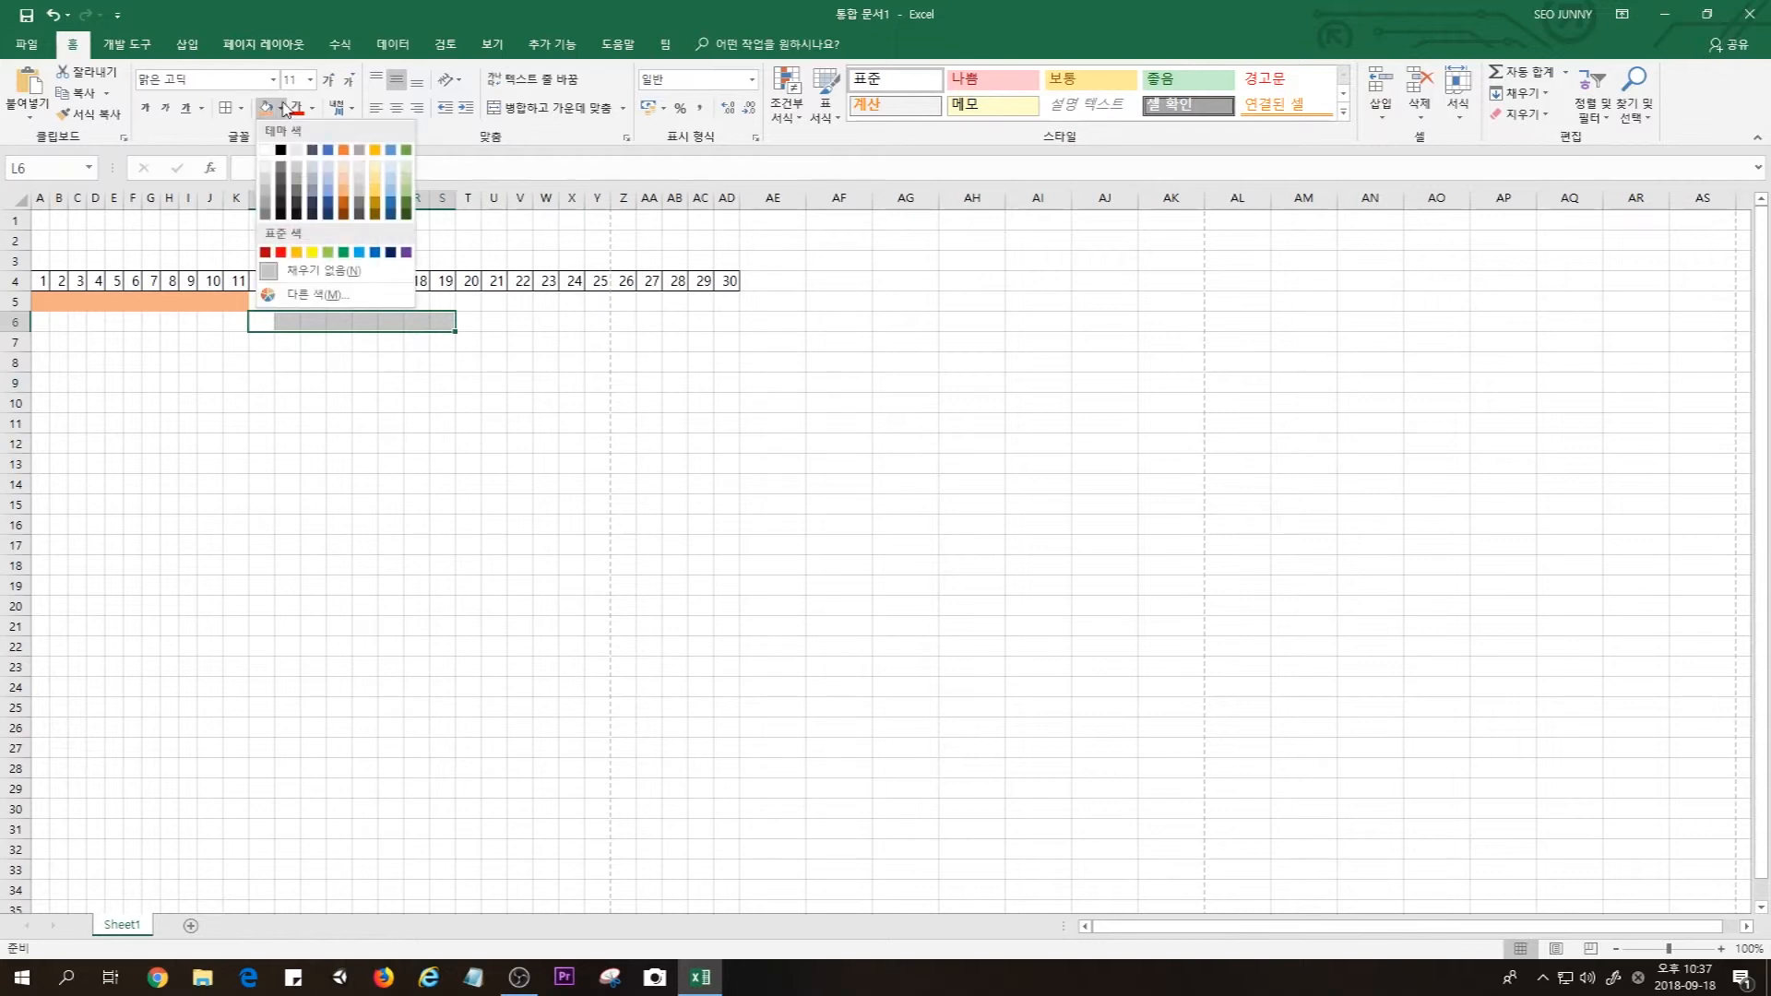
pyautogui.click(343, 252)
pyautogui.click(414, 398)
pyautogui.click(488, 386)
pyautogui.click(572, 321)
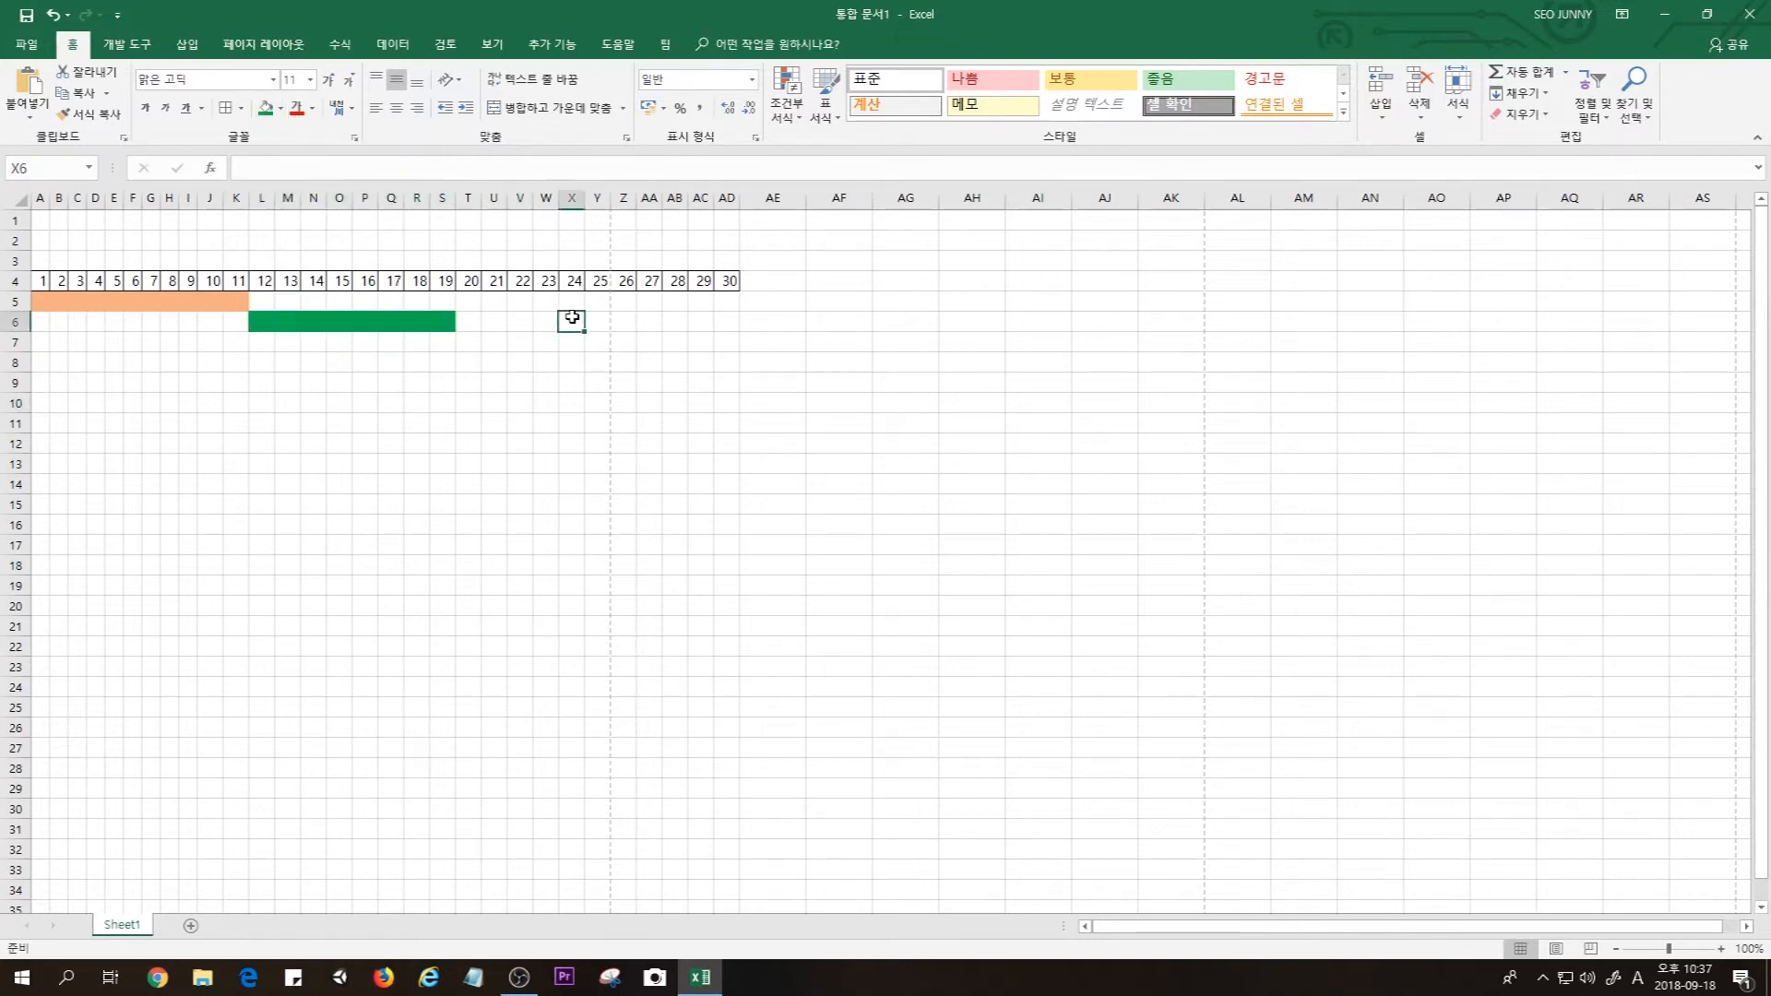
pyautogui.click(520, 400)
pyautogui.click(289, 384)
pyautogui.click(414, 363)
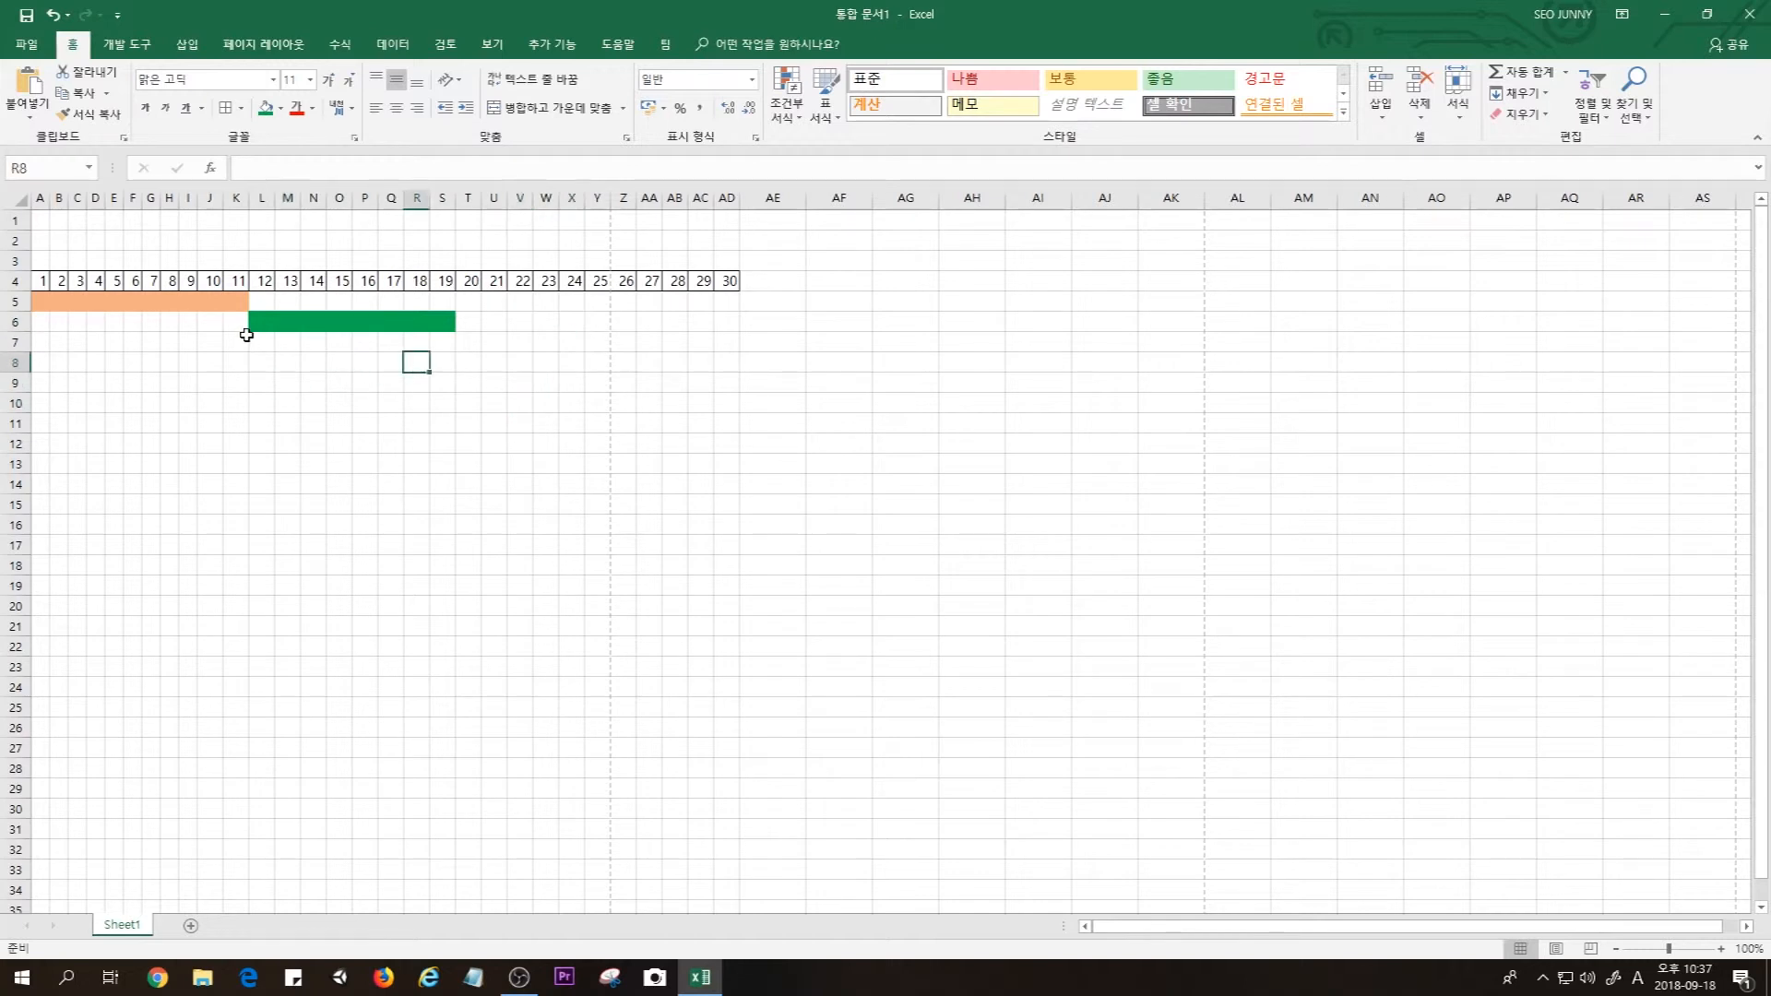
# Centre the numbers horizontally in cells A4 to AD4
pyautogui.moveTo(39, 280); pyautogui.dragTo(725, 279)
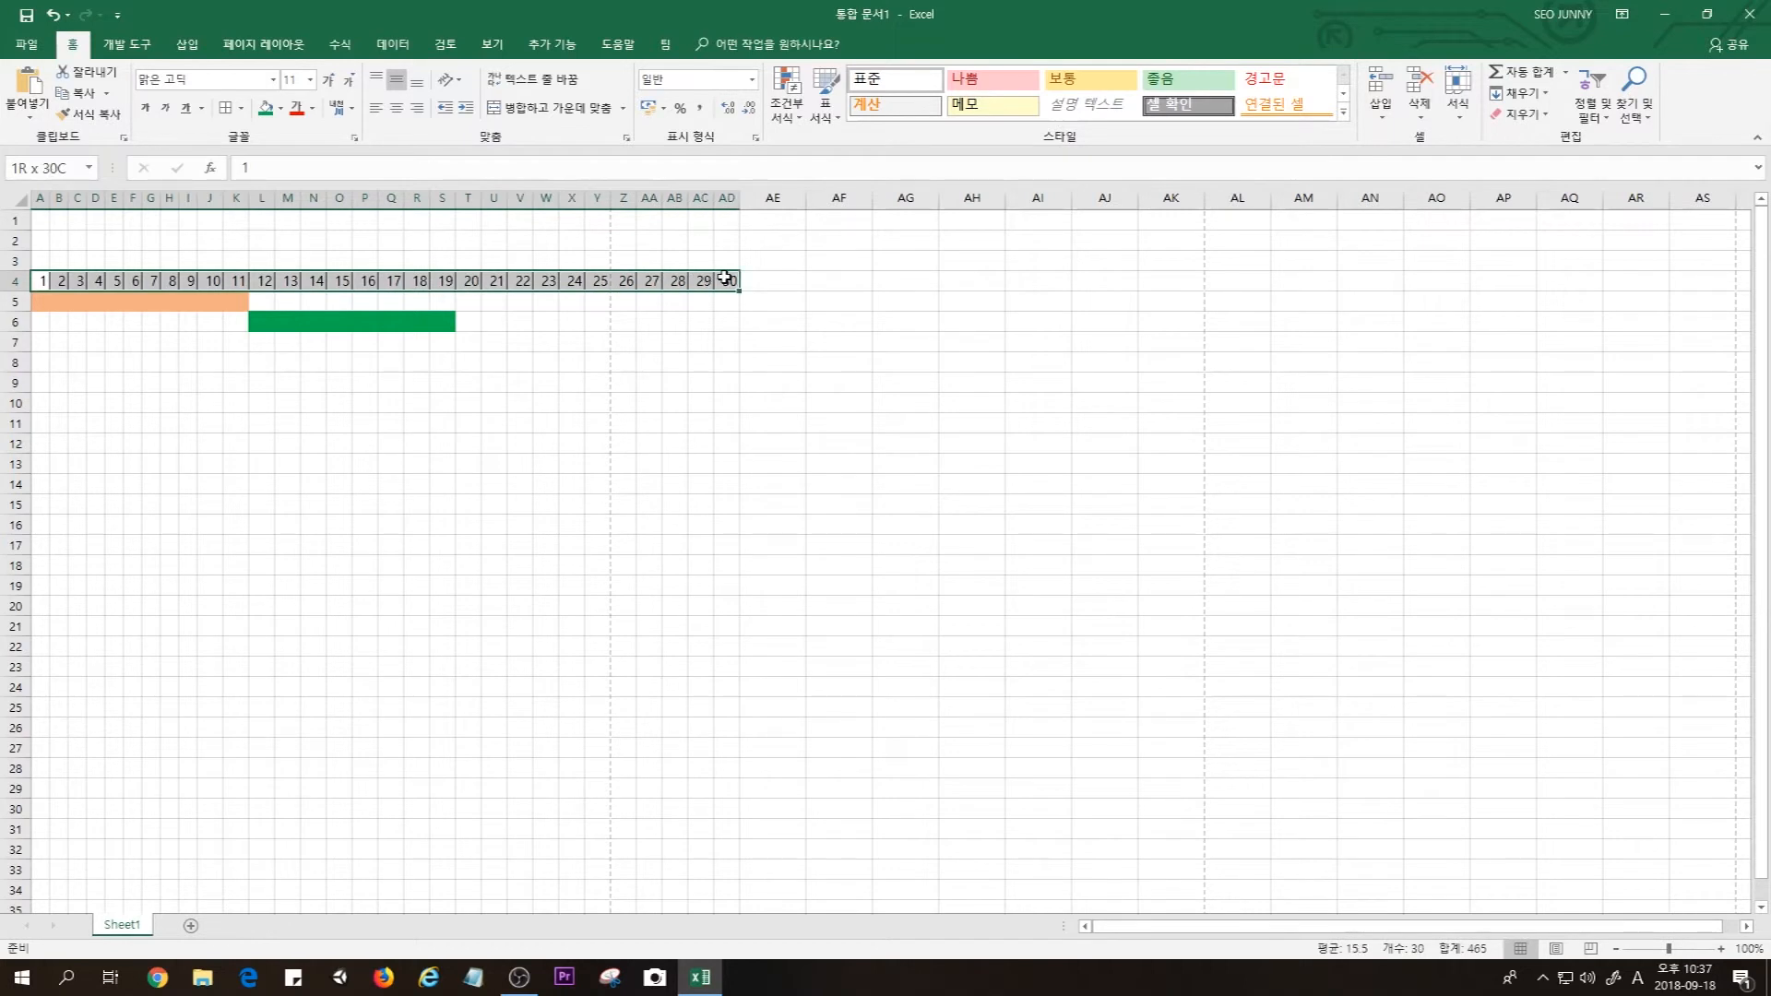
pyautogui.click(725, 320)
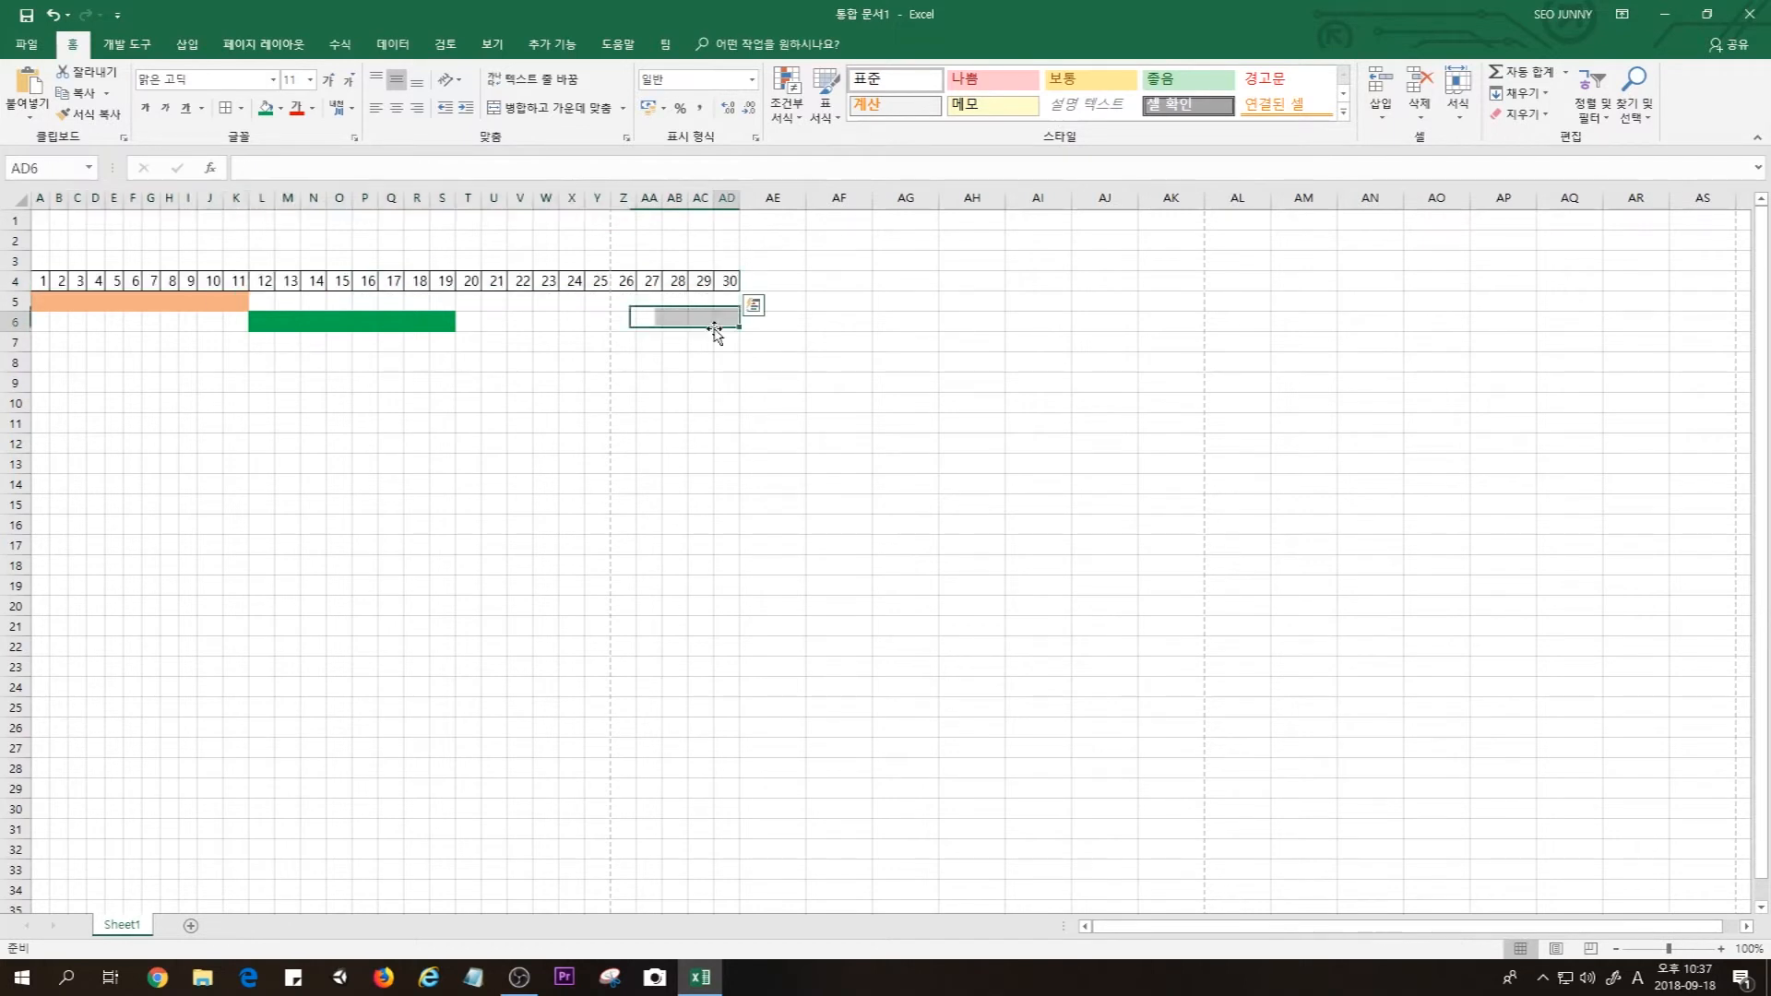
pyautogui.moveTo(728, 280); pyautogui.dragTo(40, 281)
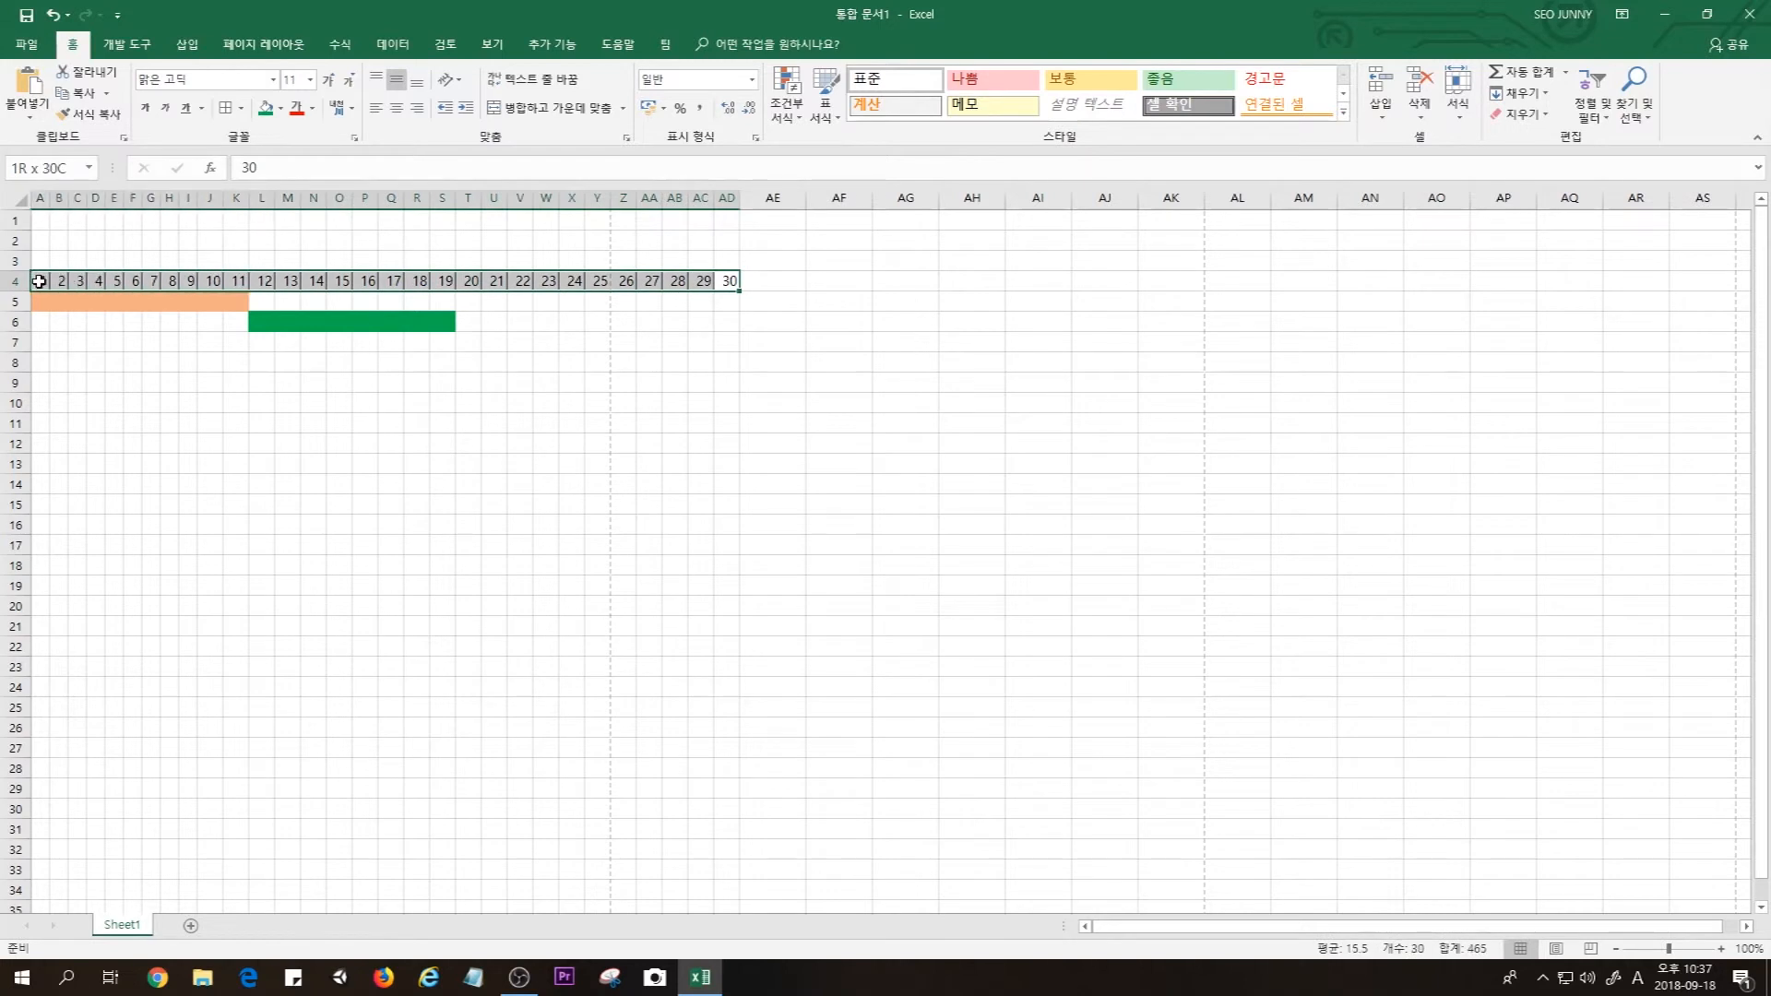
pyautogui.click(396, 108)
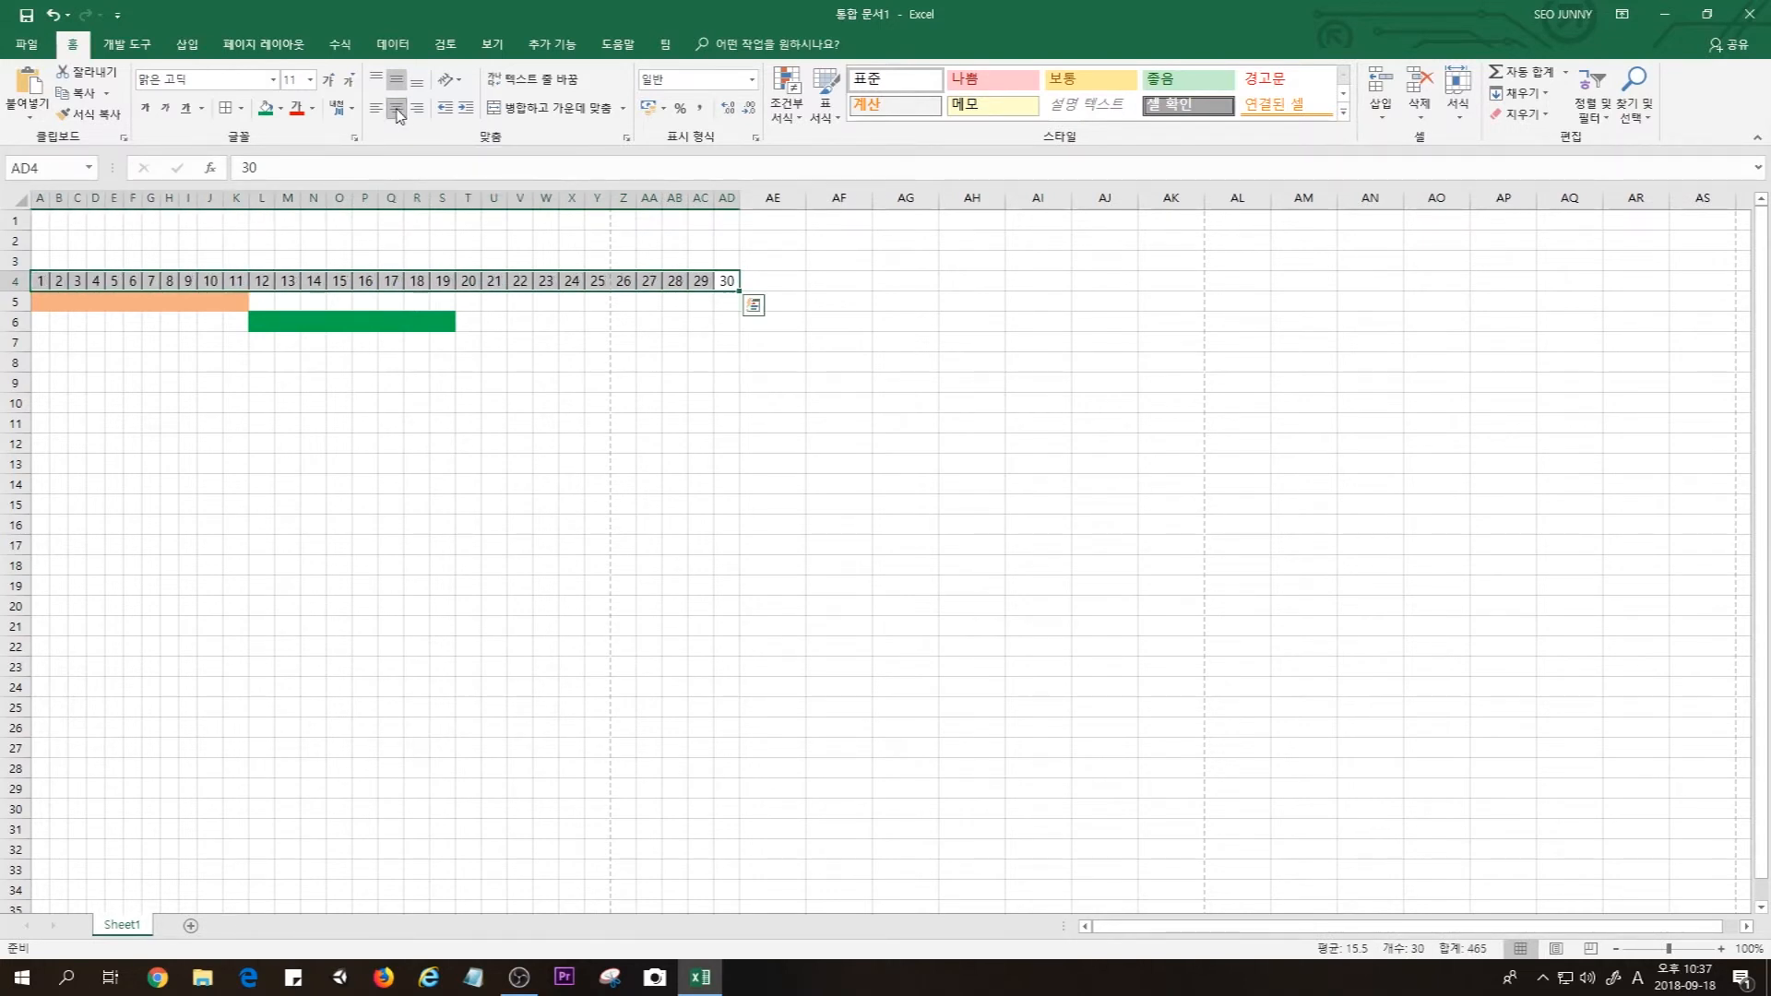
pyautogui.click(522, 406)
pyautogui.click(437, 442)
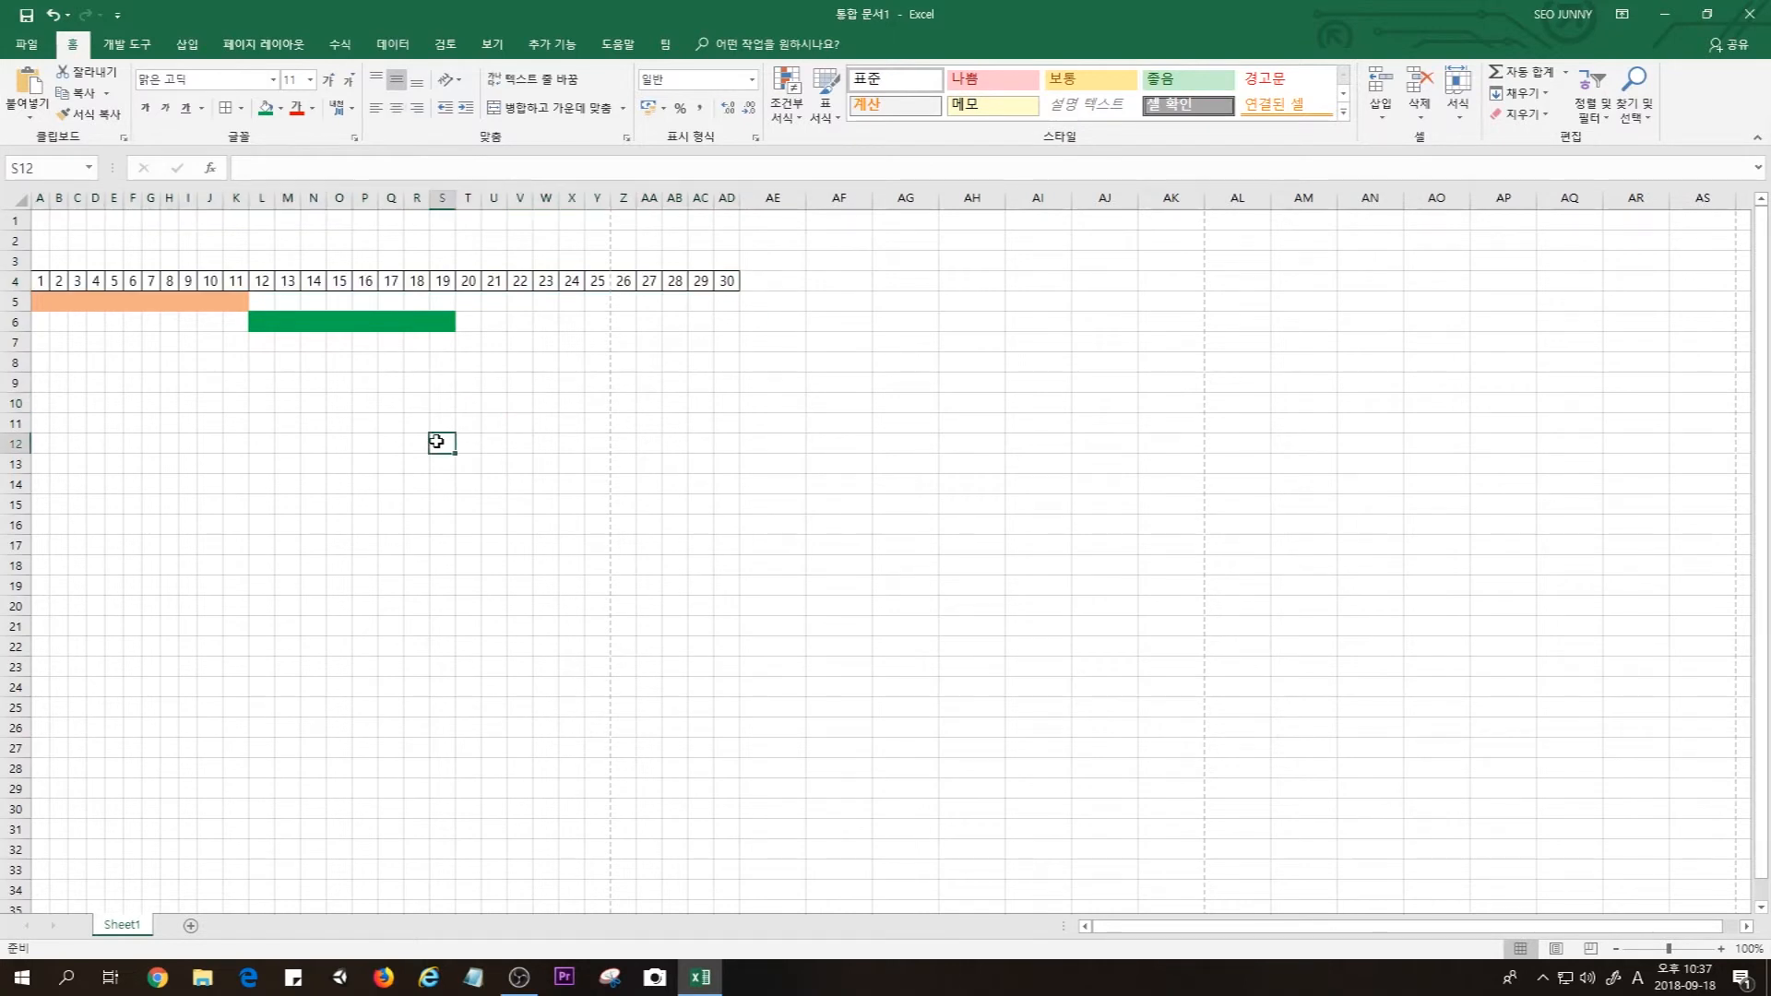
# Toggle bold formatting on and off repeatedly for the numbers in cells K4 to R4
pyautogui.moveTo(39, 280); pyautogui.dragTo(416, 280)
pyautogui.click(259, 283)
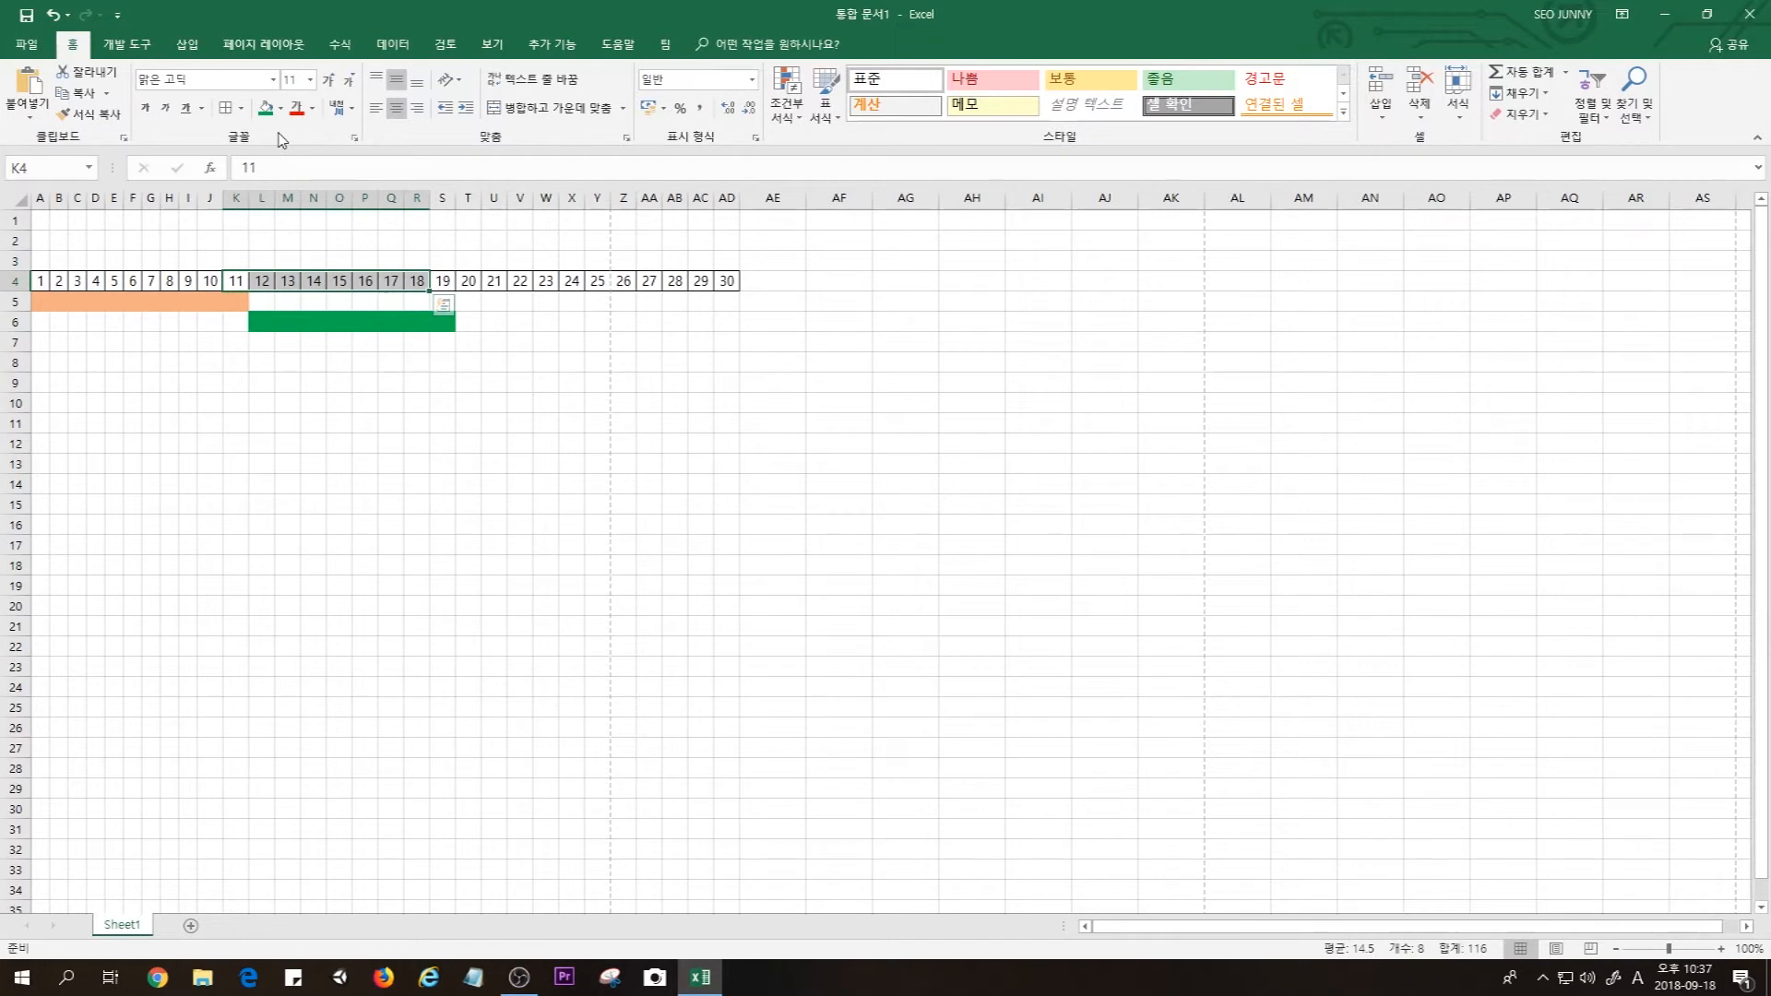
pyautogui.click(145, 109)
pyautogui.click(145, 110)
pyautogui.click(144, 109)
pyautogui.click(144, 112)
pyautogui.click(145, 111)
pyautogui.click(145, 111)
pyautogui.click(440, 363)
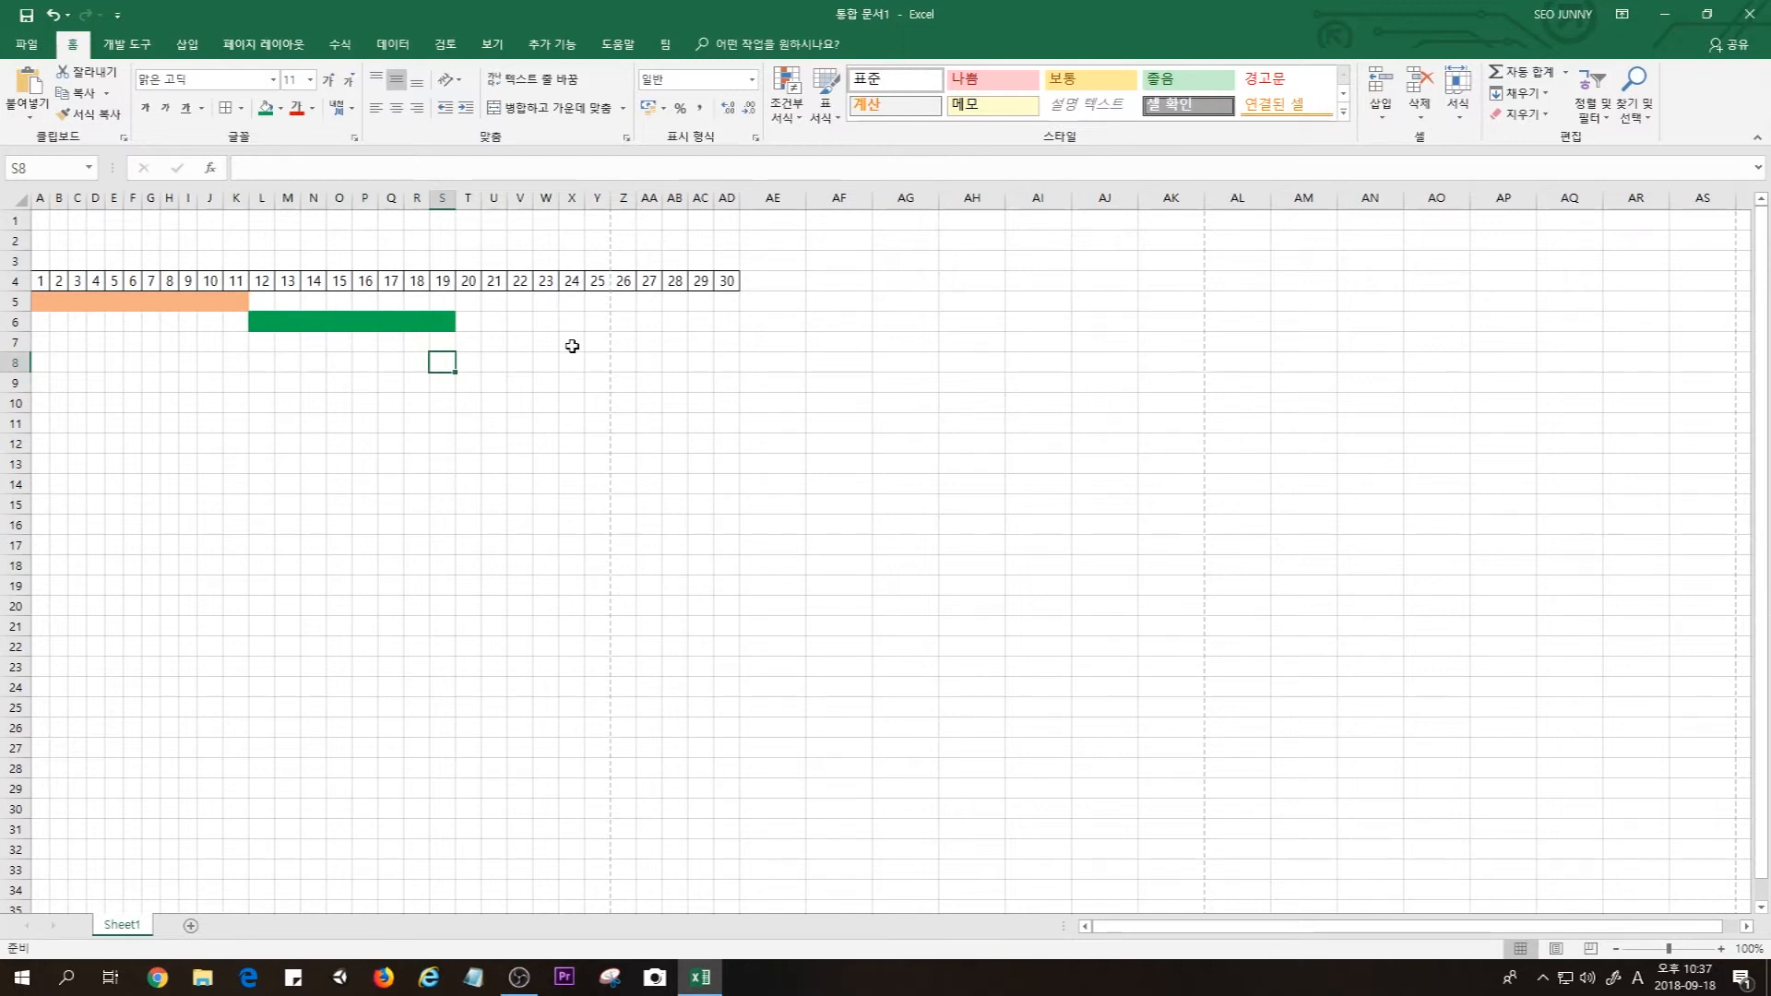
pyautogui.click(551, 296)
pyautogui.click(502, 422)
pyautogui.click(743, 343)
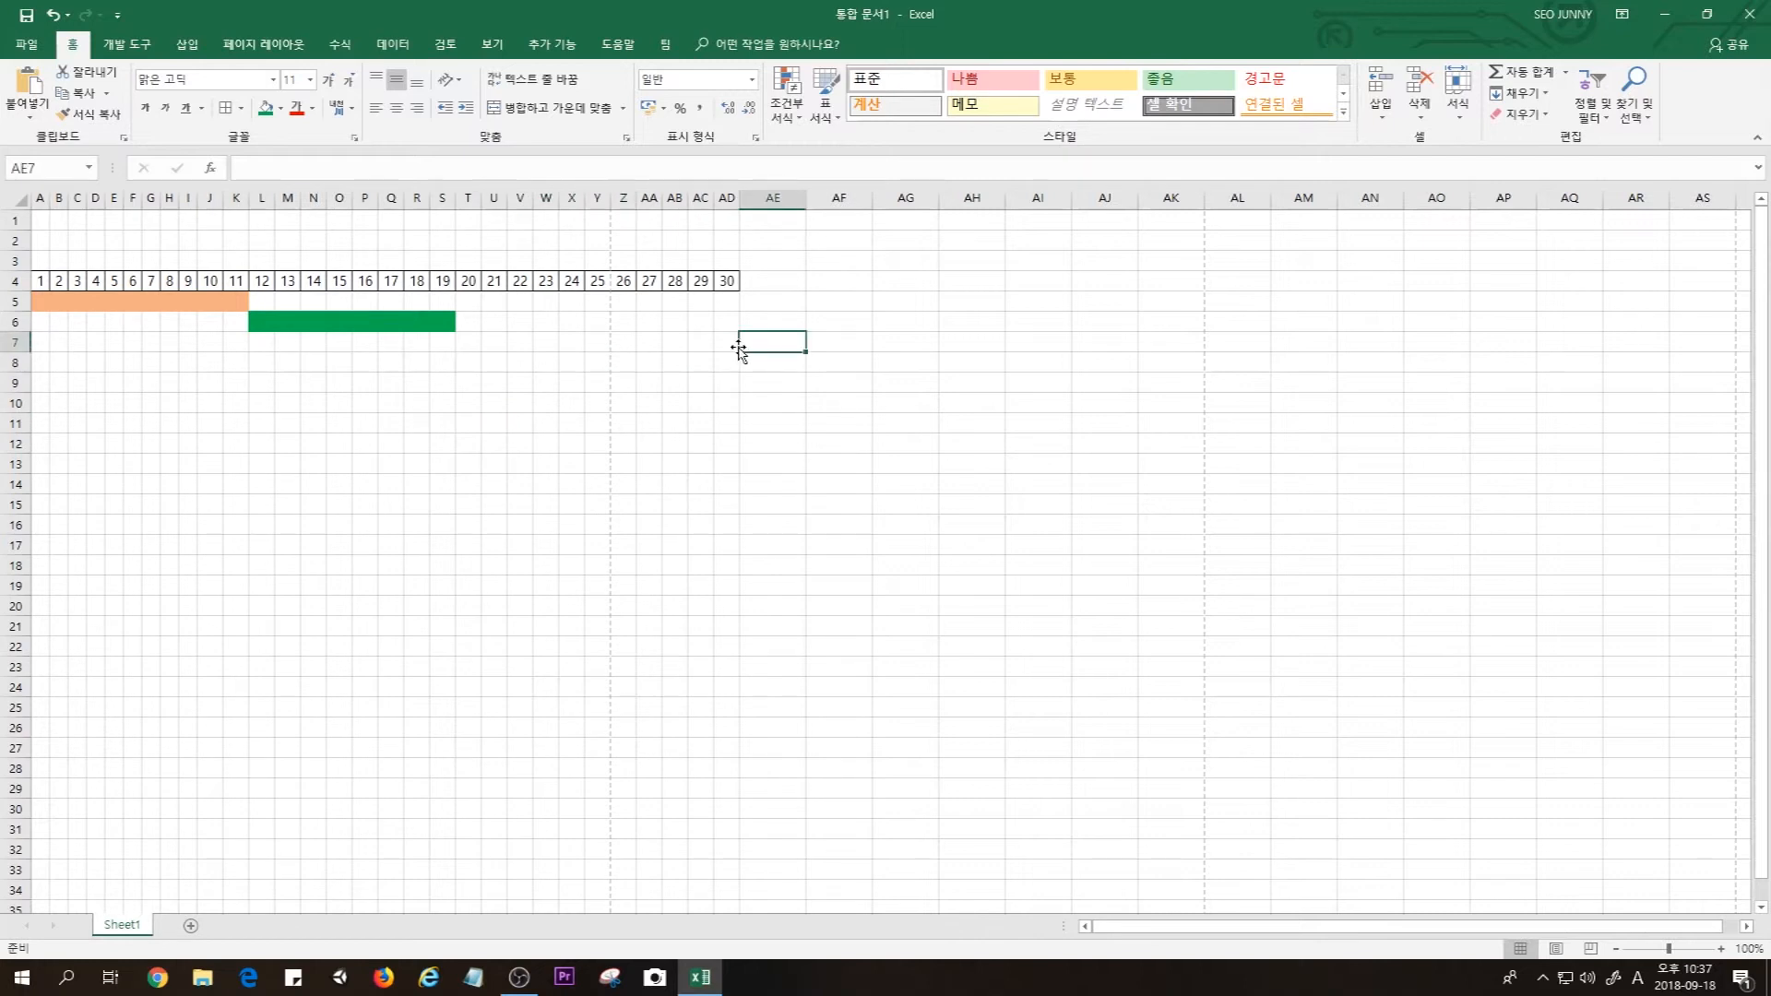
pyautogui.moveTo(727, 280); pyautogui.dragTo(285, 281)
pyautogui.click(305, 318)
pyautogui.moveTo(305, 346); pyautogui.dragTo(550, 391)
pyautogui.click(531, 348)
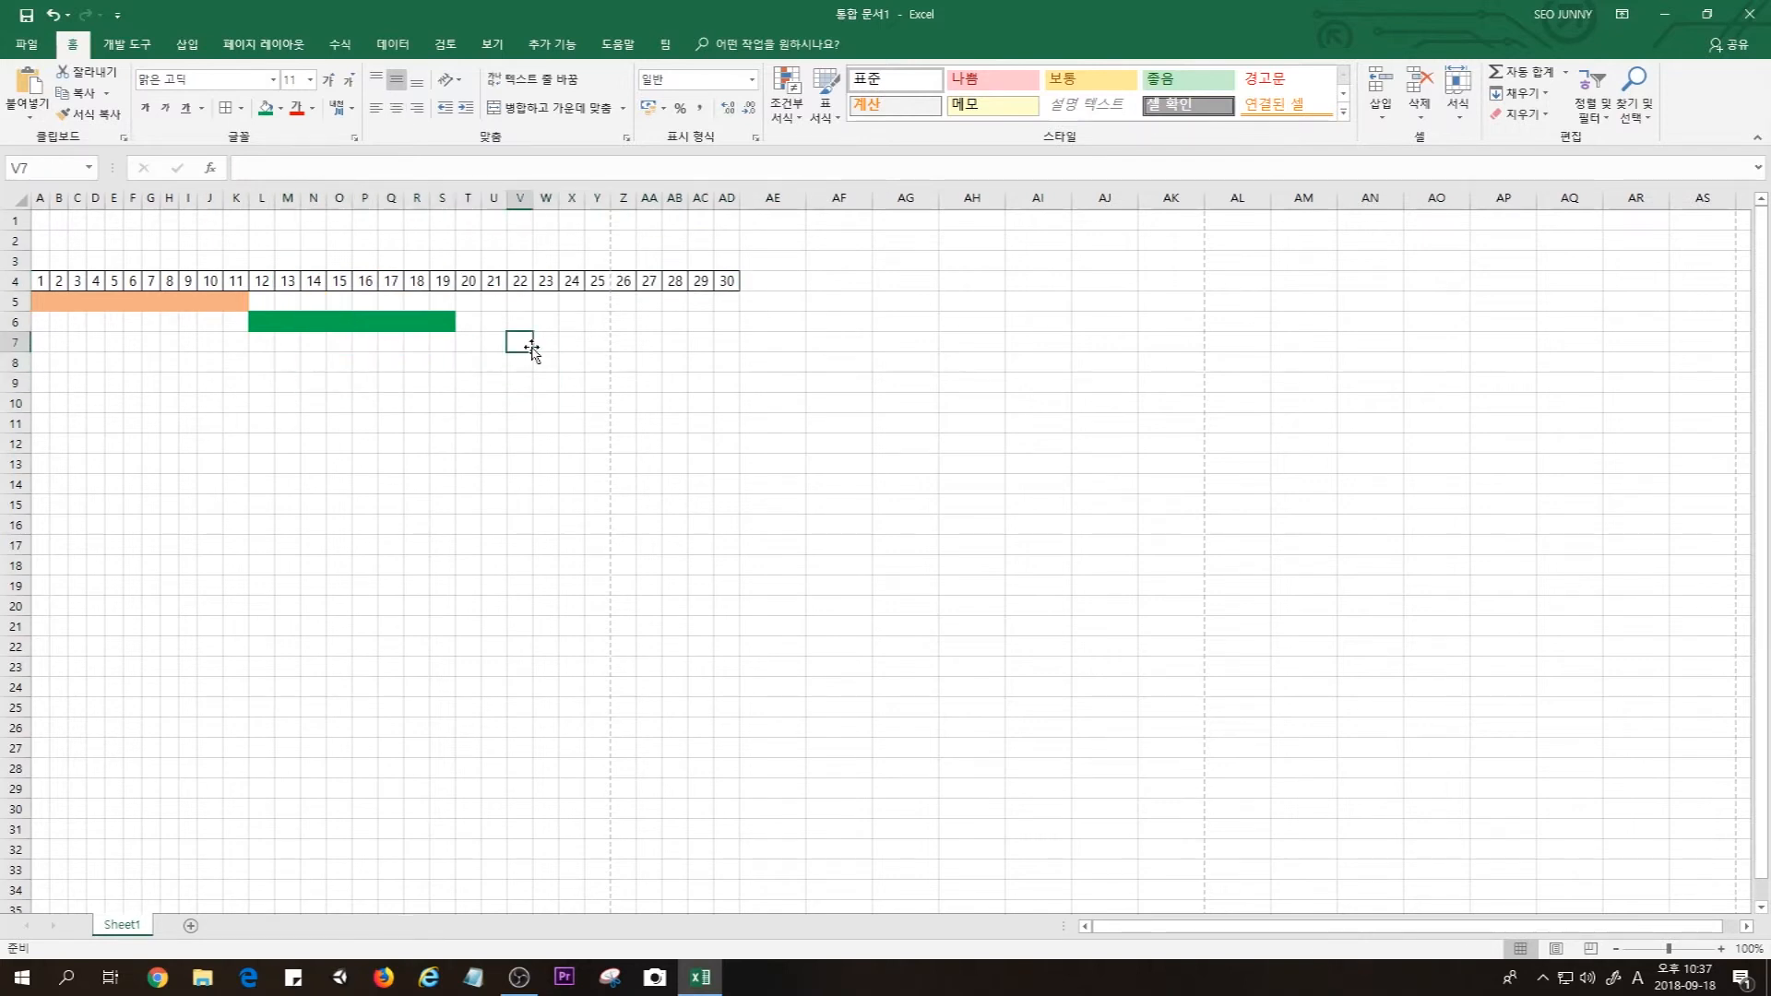
pyautogui.moveTo(41, 302)
pyautogui.mouseDown()
pyautogui.moveTo(232, 303)
pyautogui.moveTo(37, 302)
pyautogui.mouseUp()
pyautogui.click(113, 341)
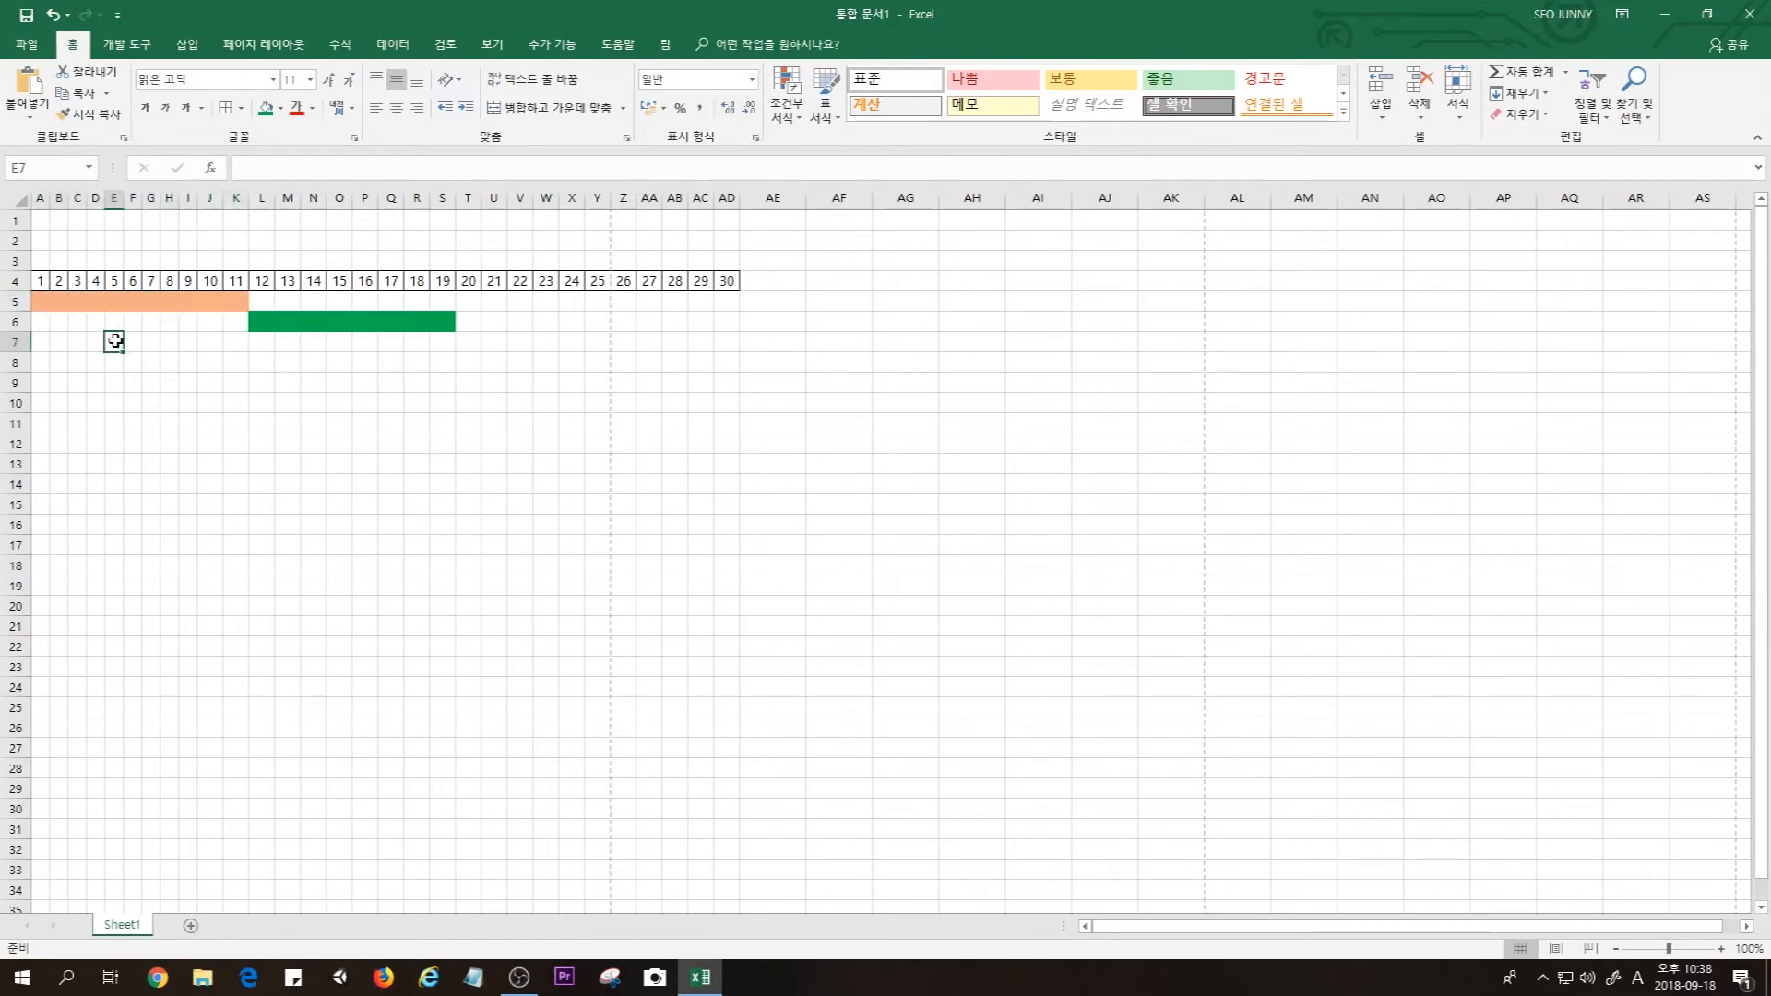
# Apply all borders to the orange cells A5 to K5
pyautogui.moveTo(40, 301); pyautogui.dragTo(234, 293)
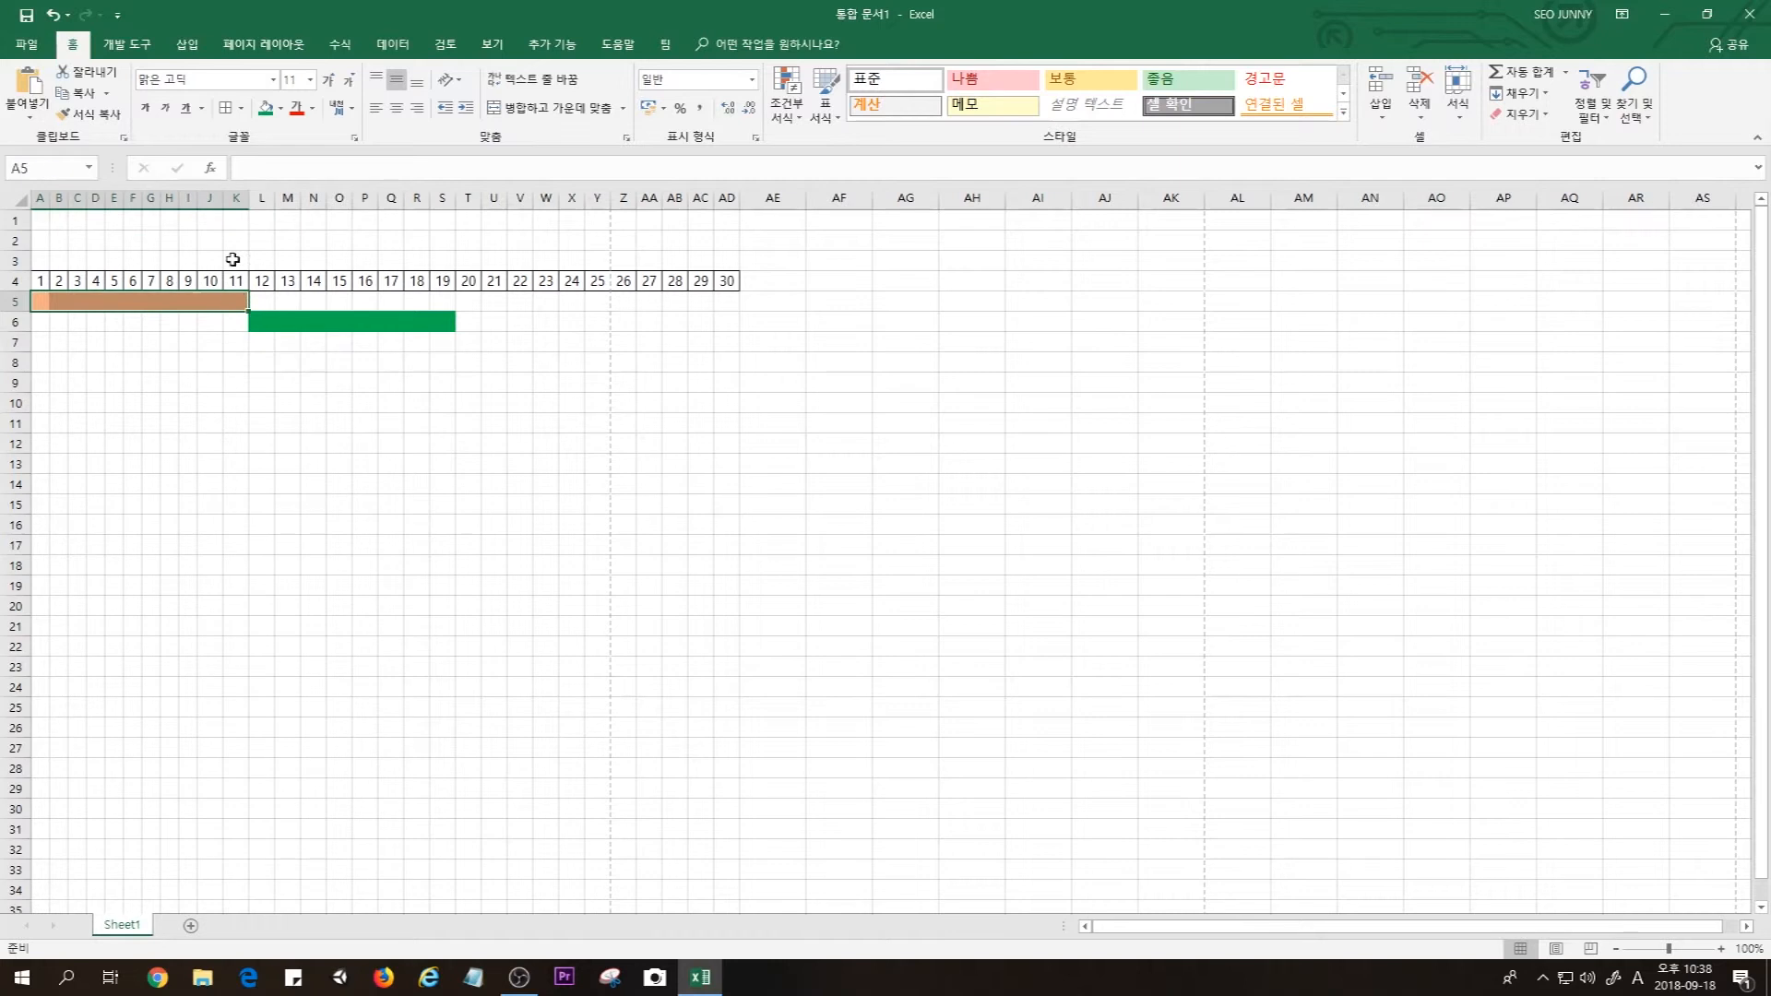
pyautogui.click(243, 108)
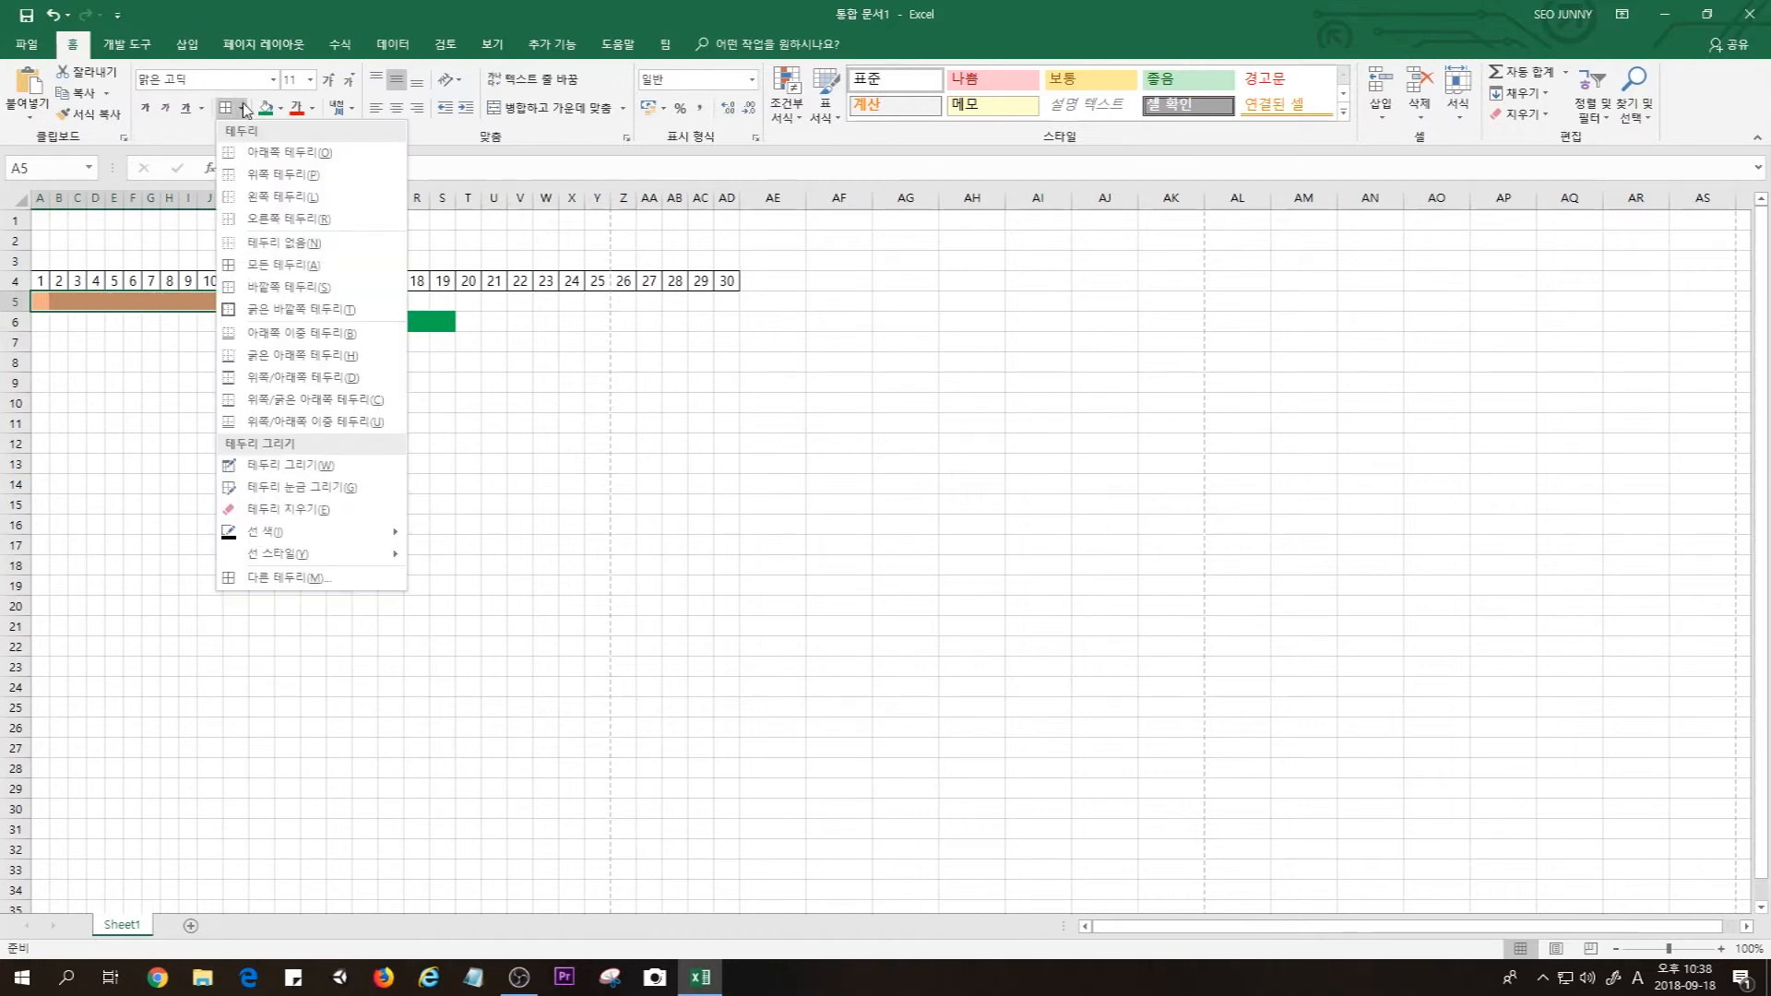
pyautogui.click(276, 265)
pyautogui.click(189, 382)
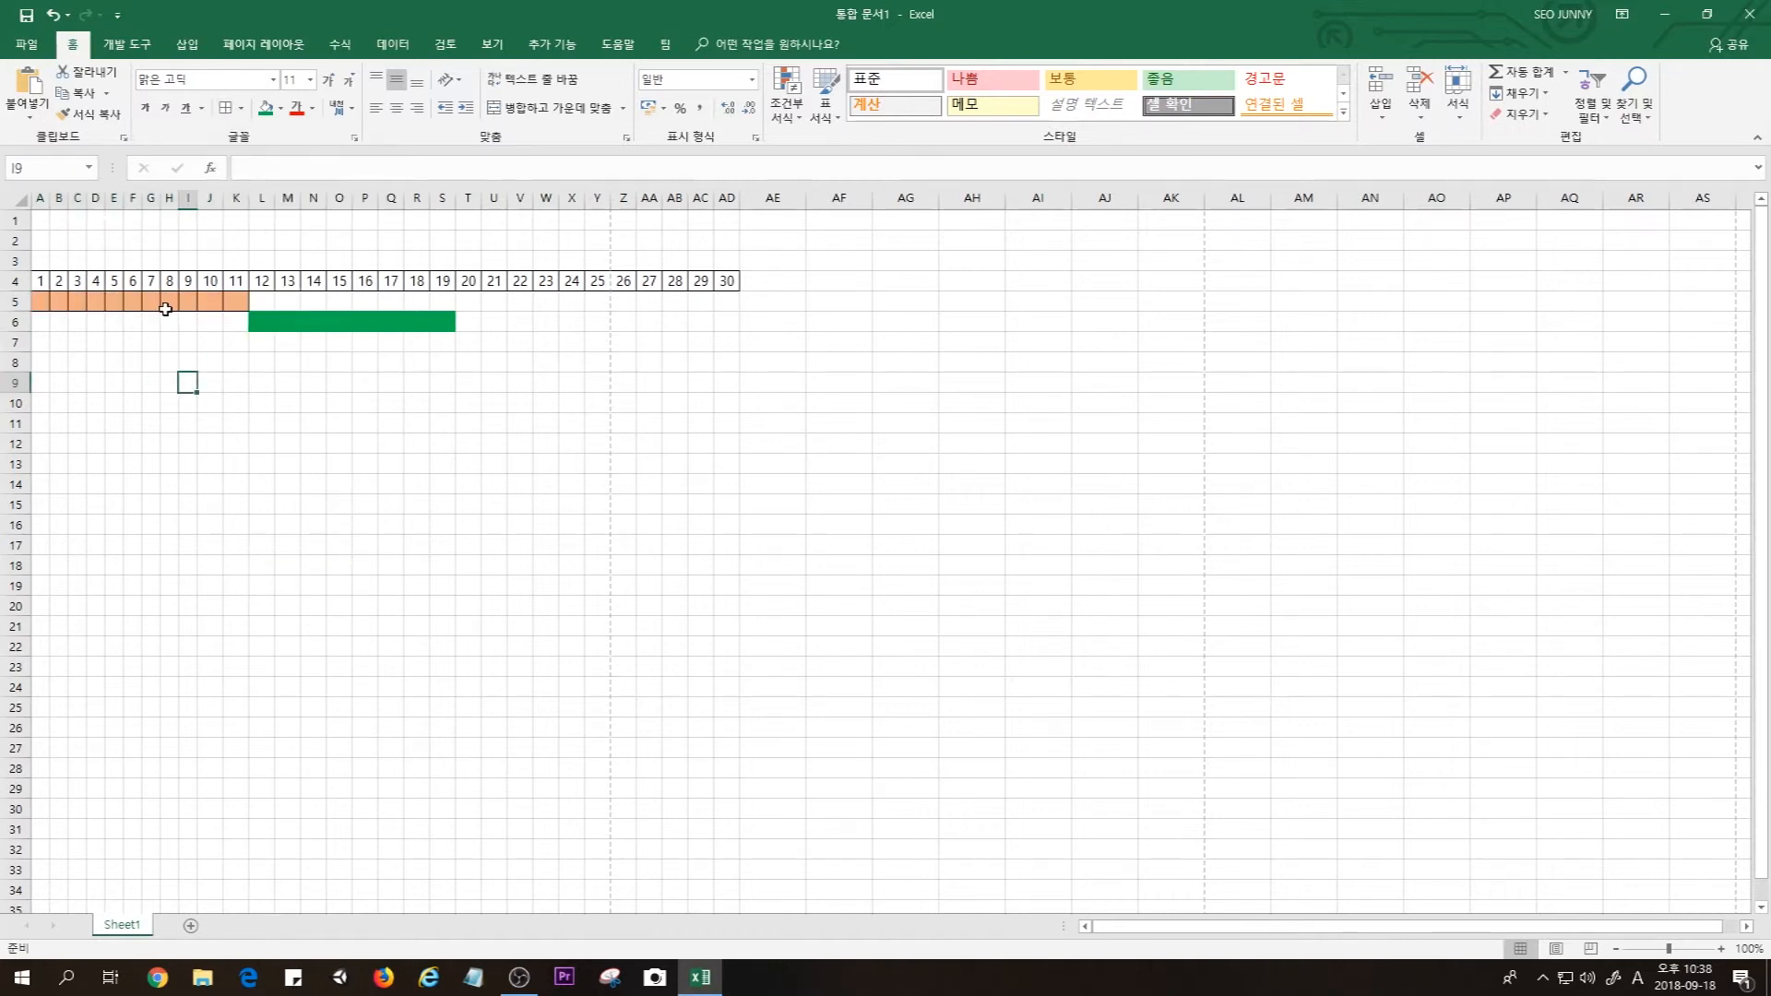
# Apply all borders to the green cells L6 to S6
pyautogui.moveTo(256, 323); pyautogui.dragTo(447, 321)
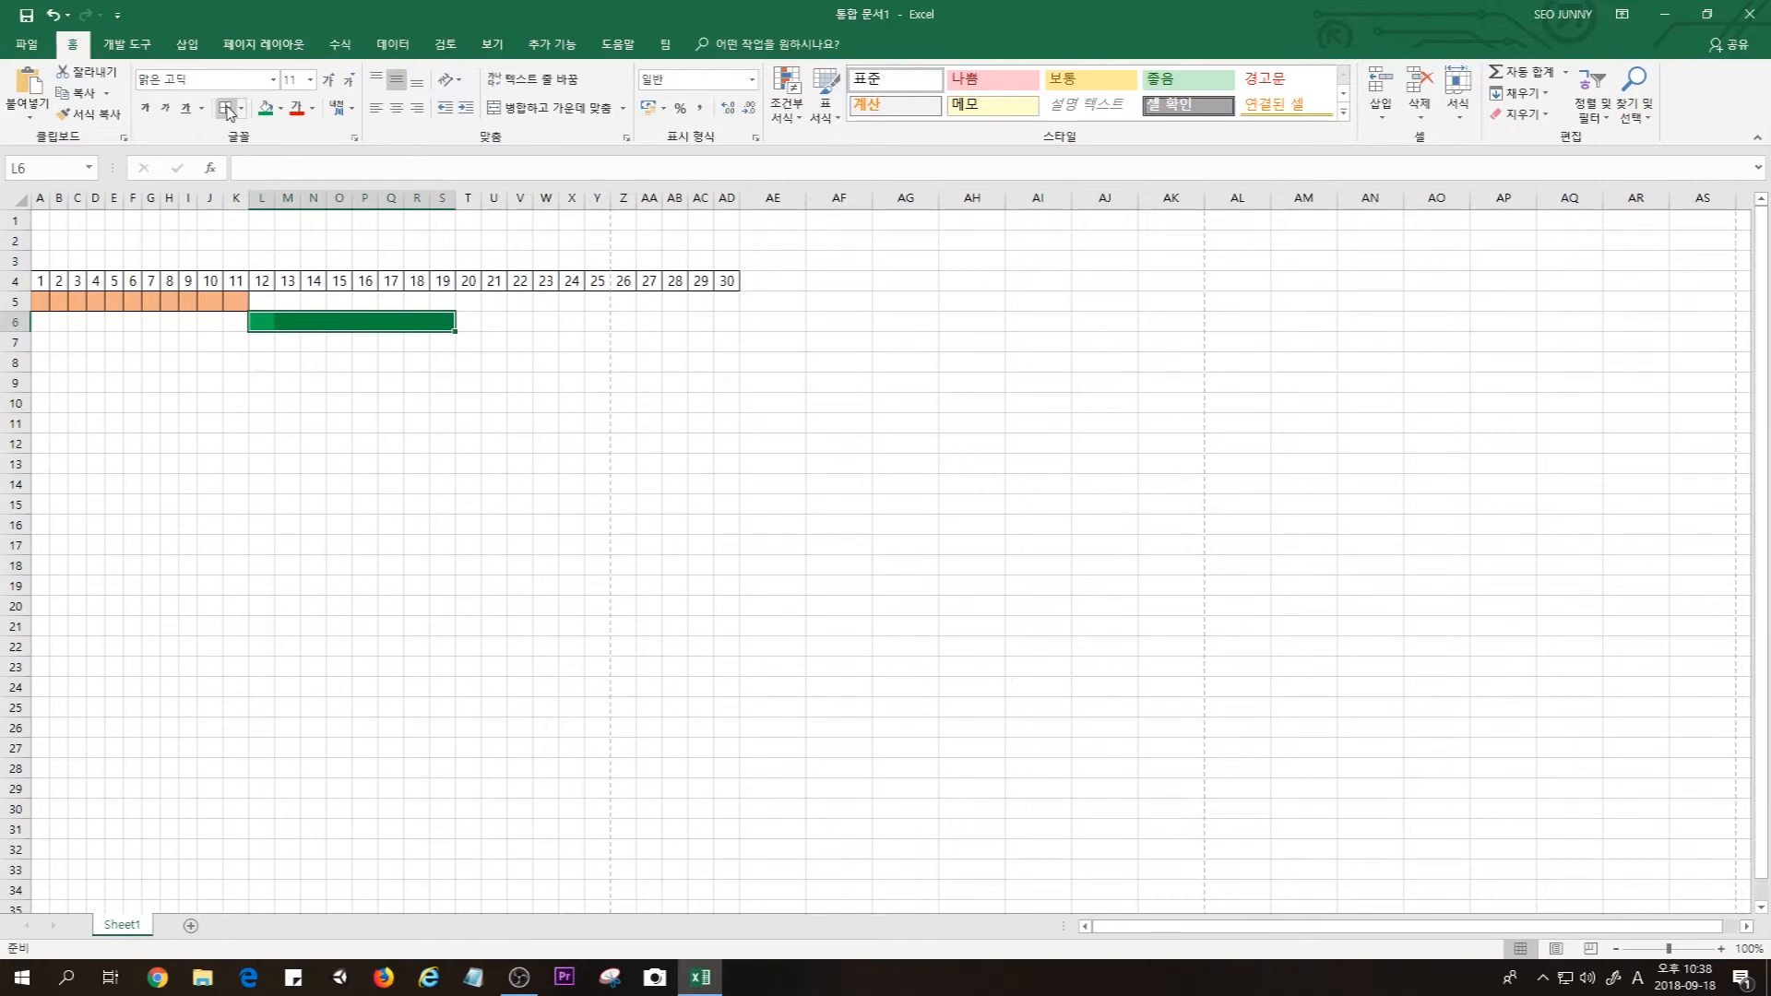
pyautogui.click(243, 108)
pyautogui.click(277, 265)
pyautogui.click(444, 411)
pyautogui.click(519, 365)
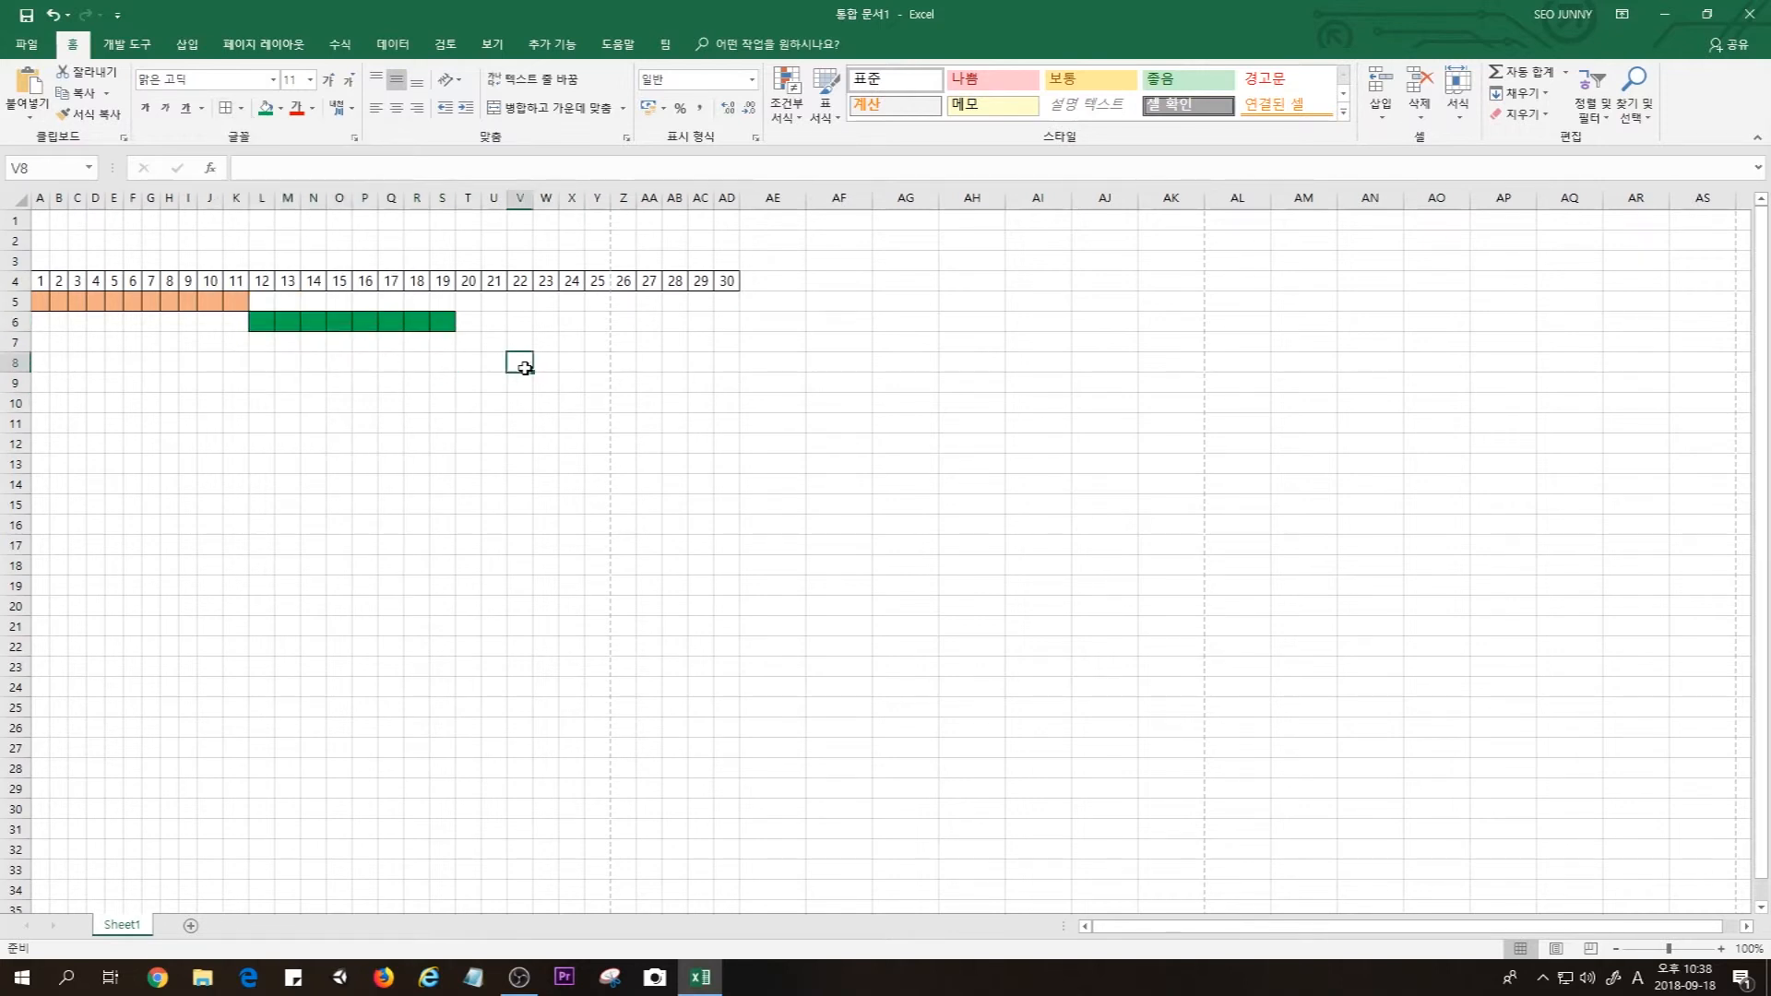
pyautogui.click(312, 363)
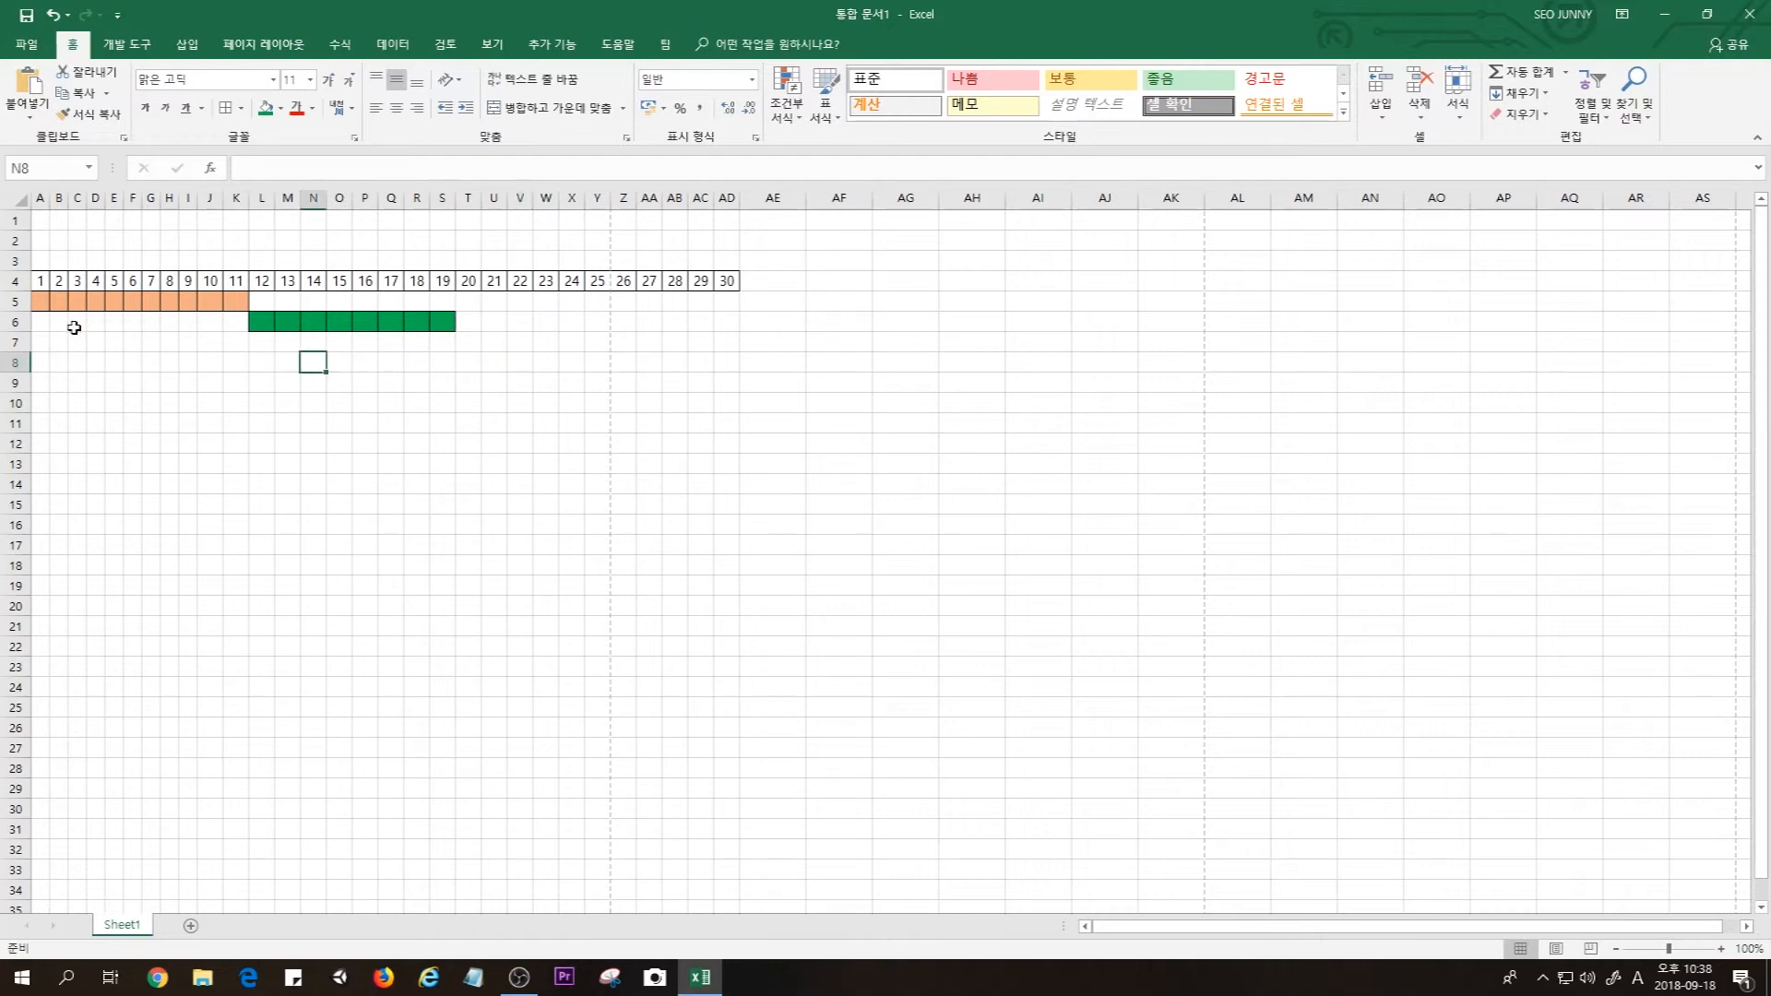
pyautogui.moveTo(75, 337); pyautogui.dragTo(584, 334)
pyautogui.click(680, 339)
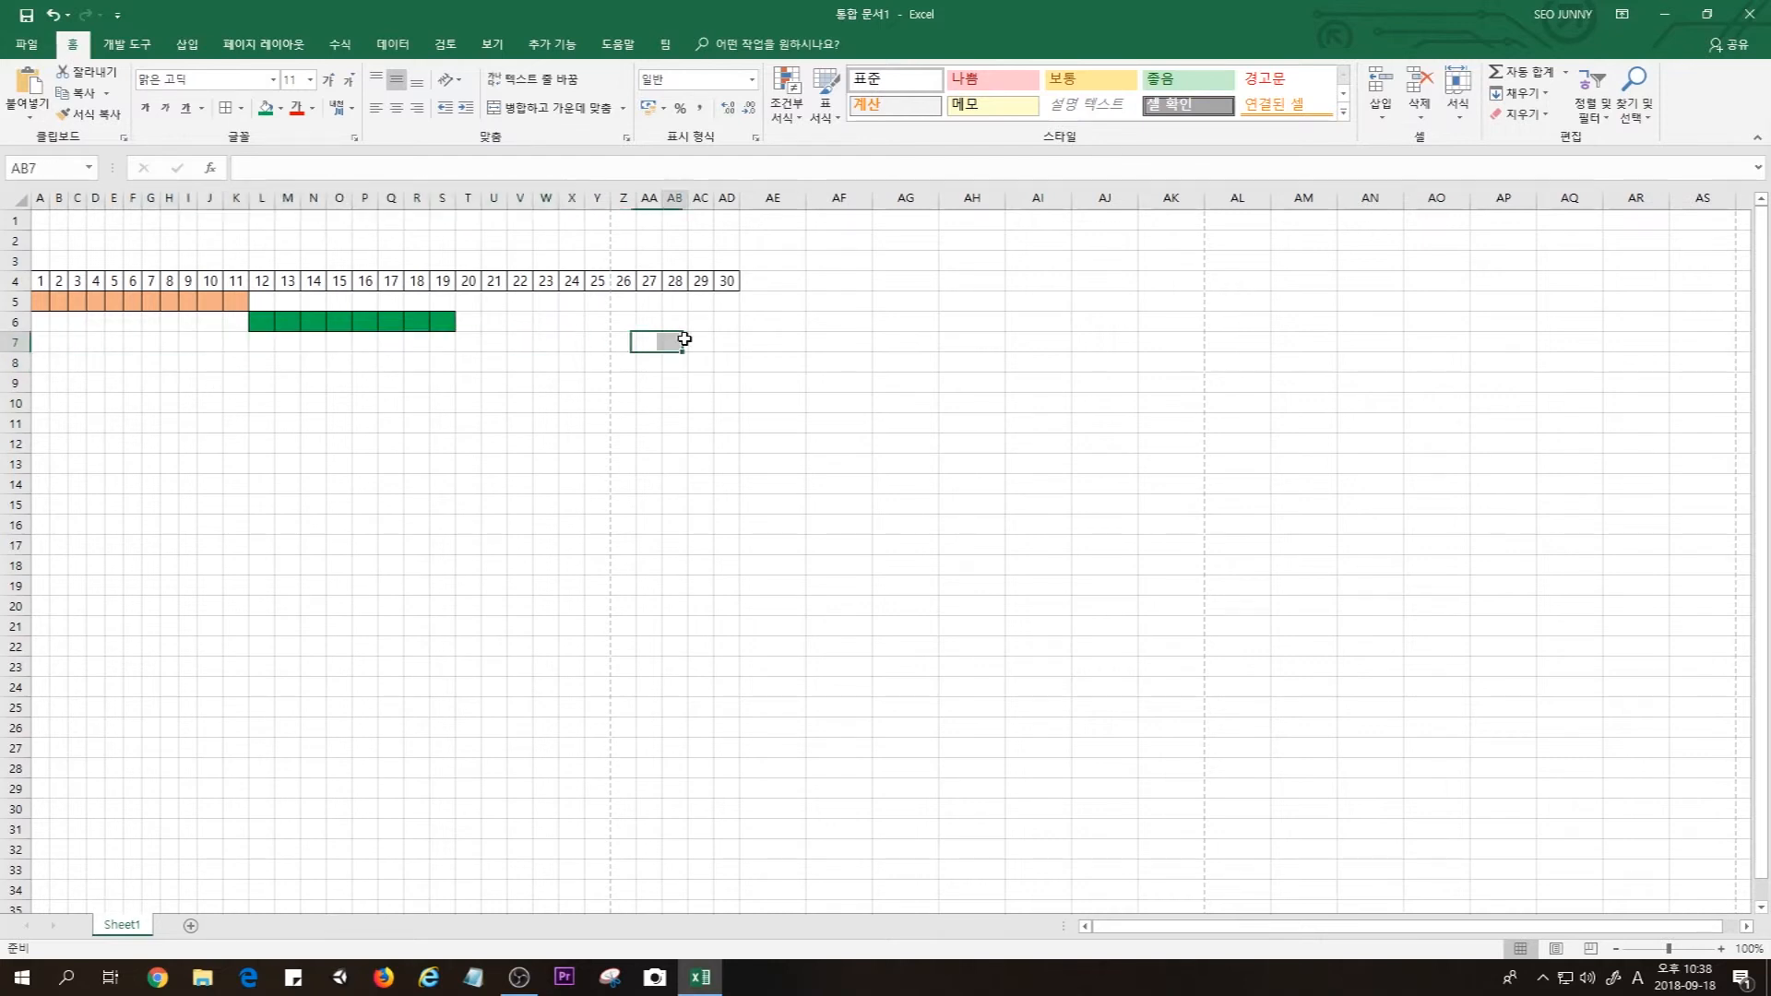
pyautogui.moveTo(109, 284); pyautogui.dragTo(498, 545)
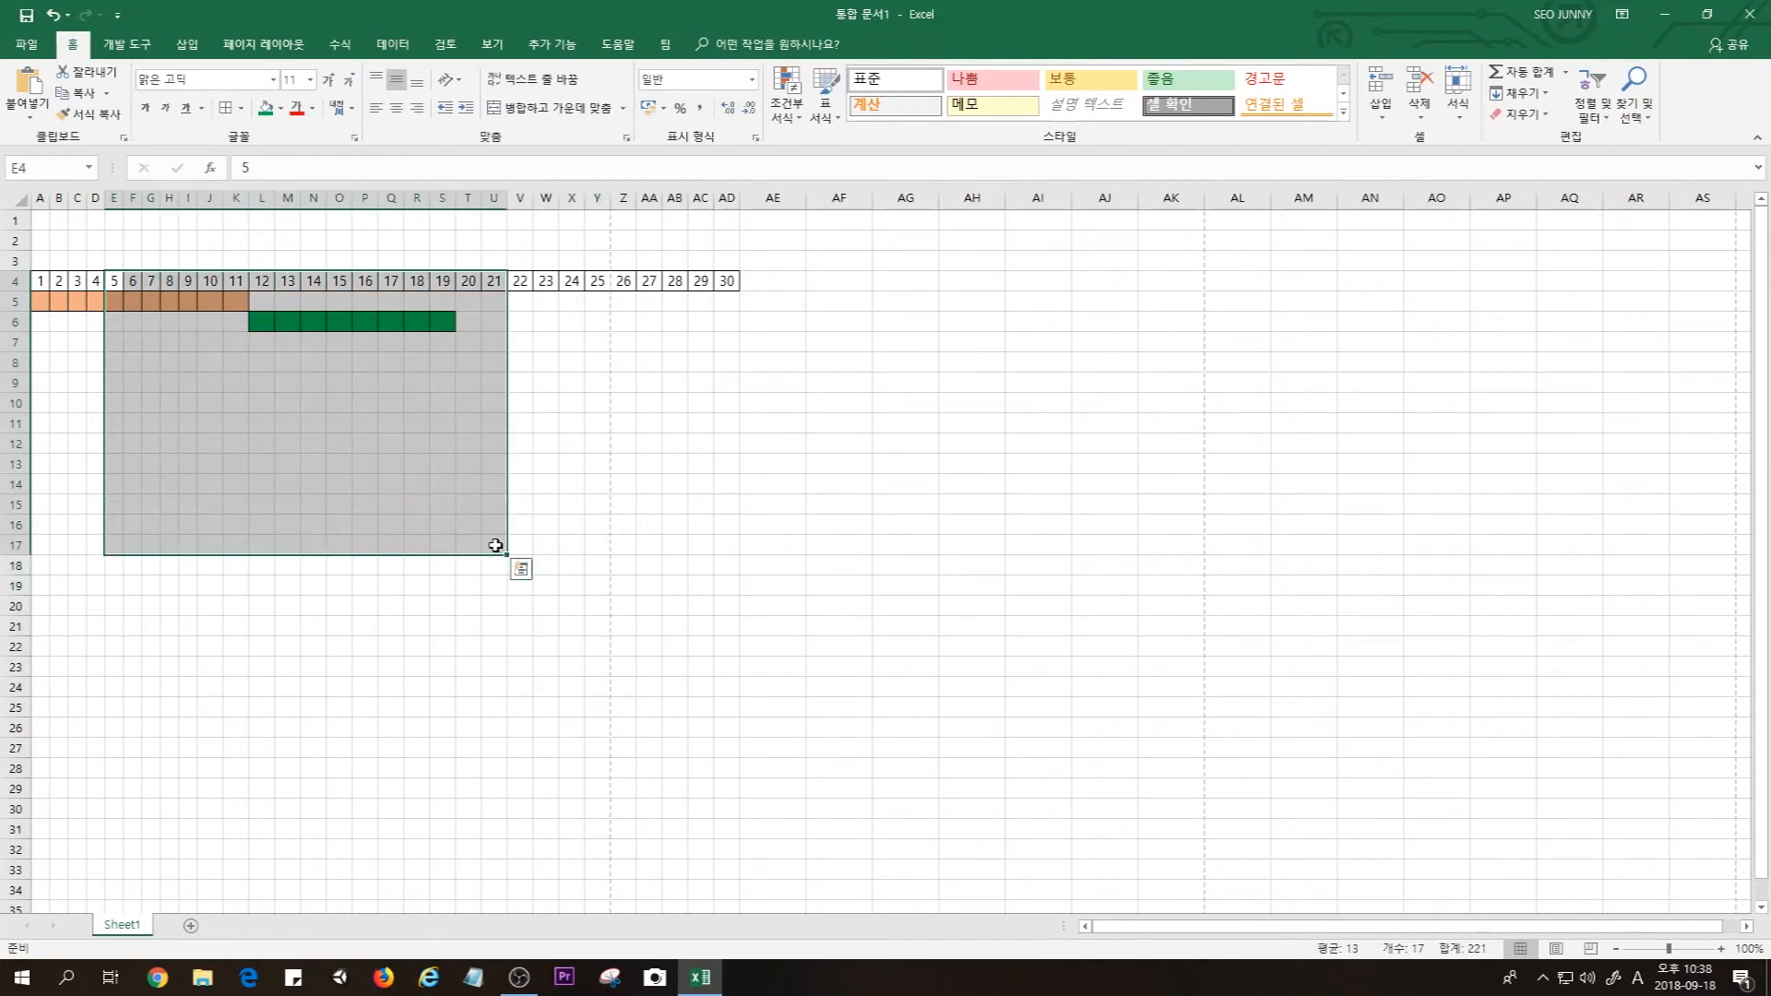
pyautogui.click(545, 442)
pyautogui.moveTo(735, 283); pyautogui.dragTo(310, 302)
pyautogui.click(314, 402)
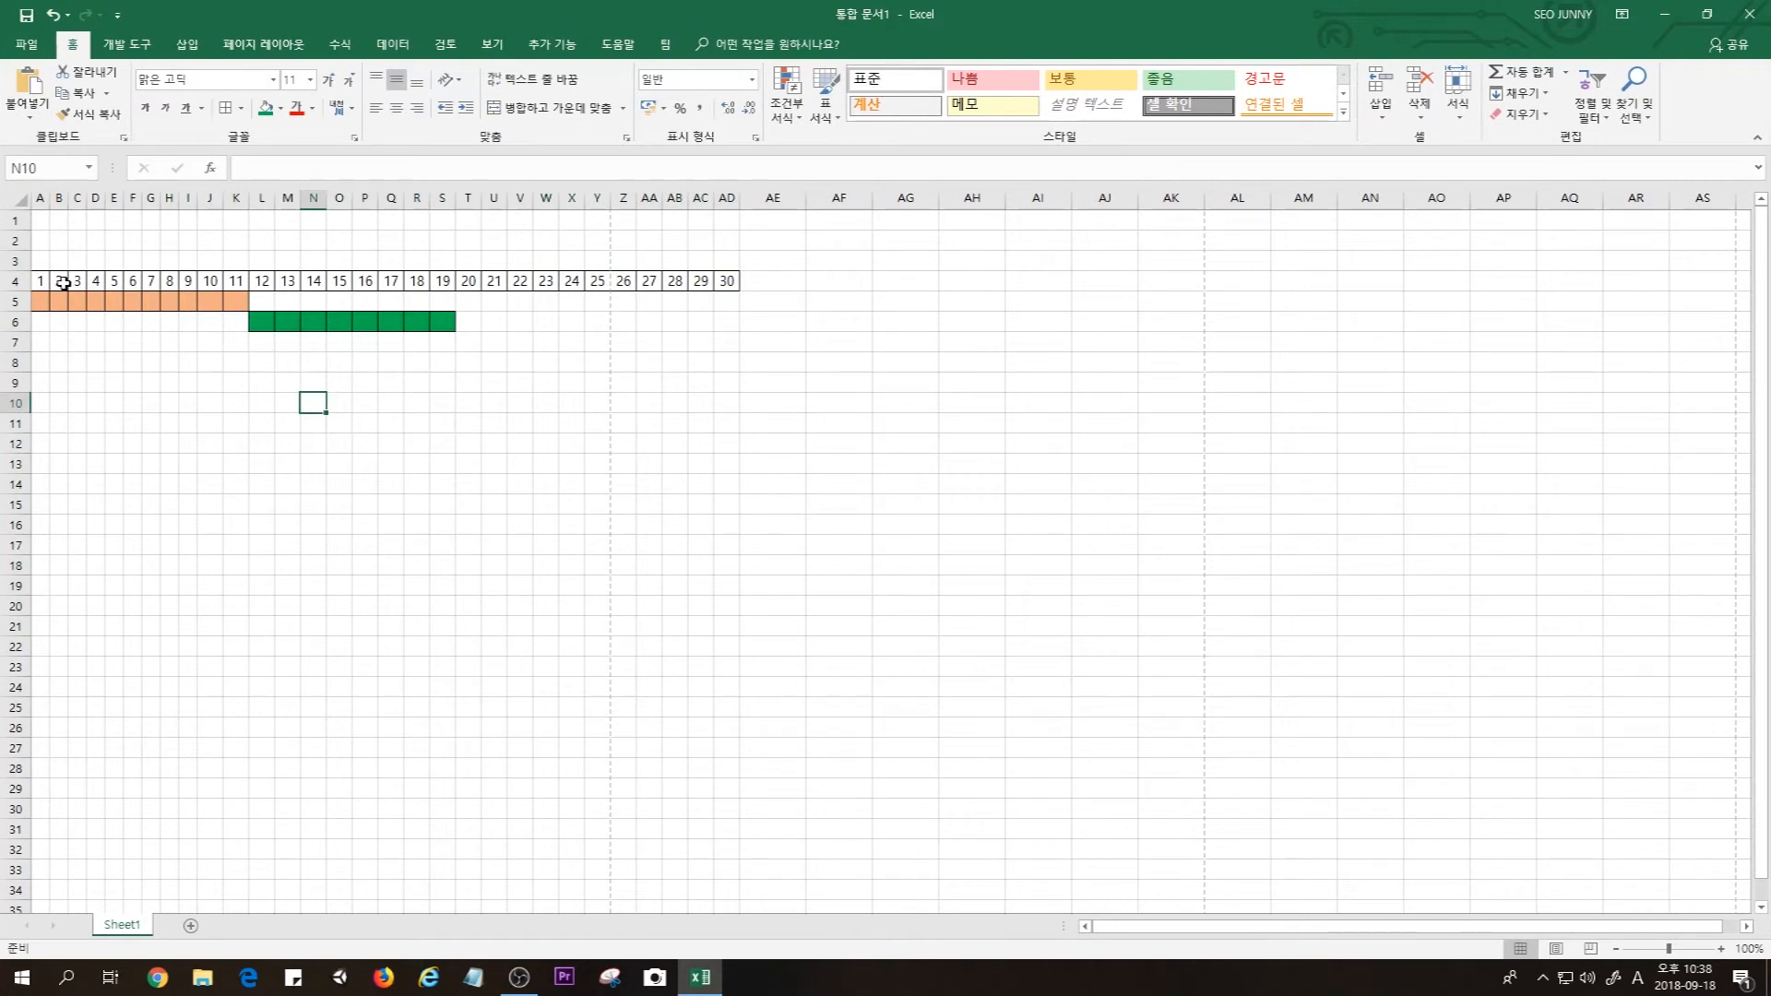
pyautogui.moveTo(63, 284); pyautogui.dragTo(402, 451)
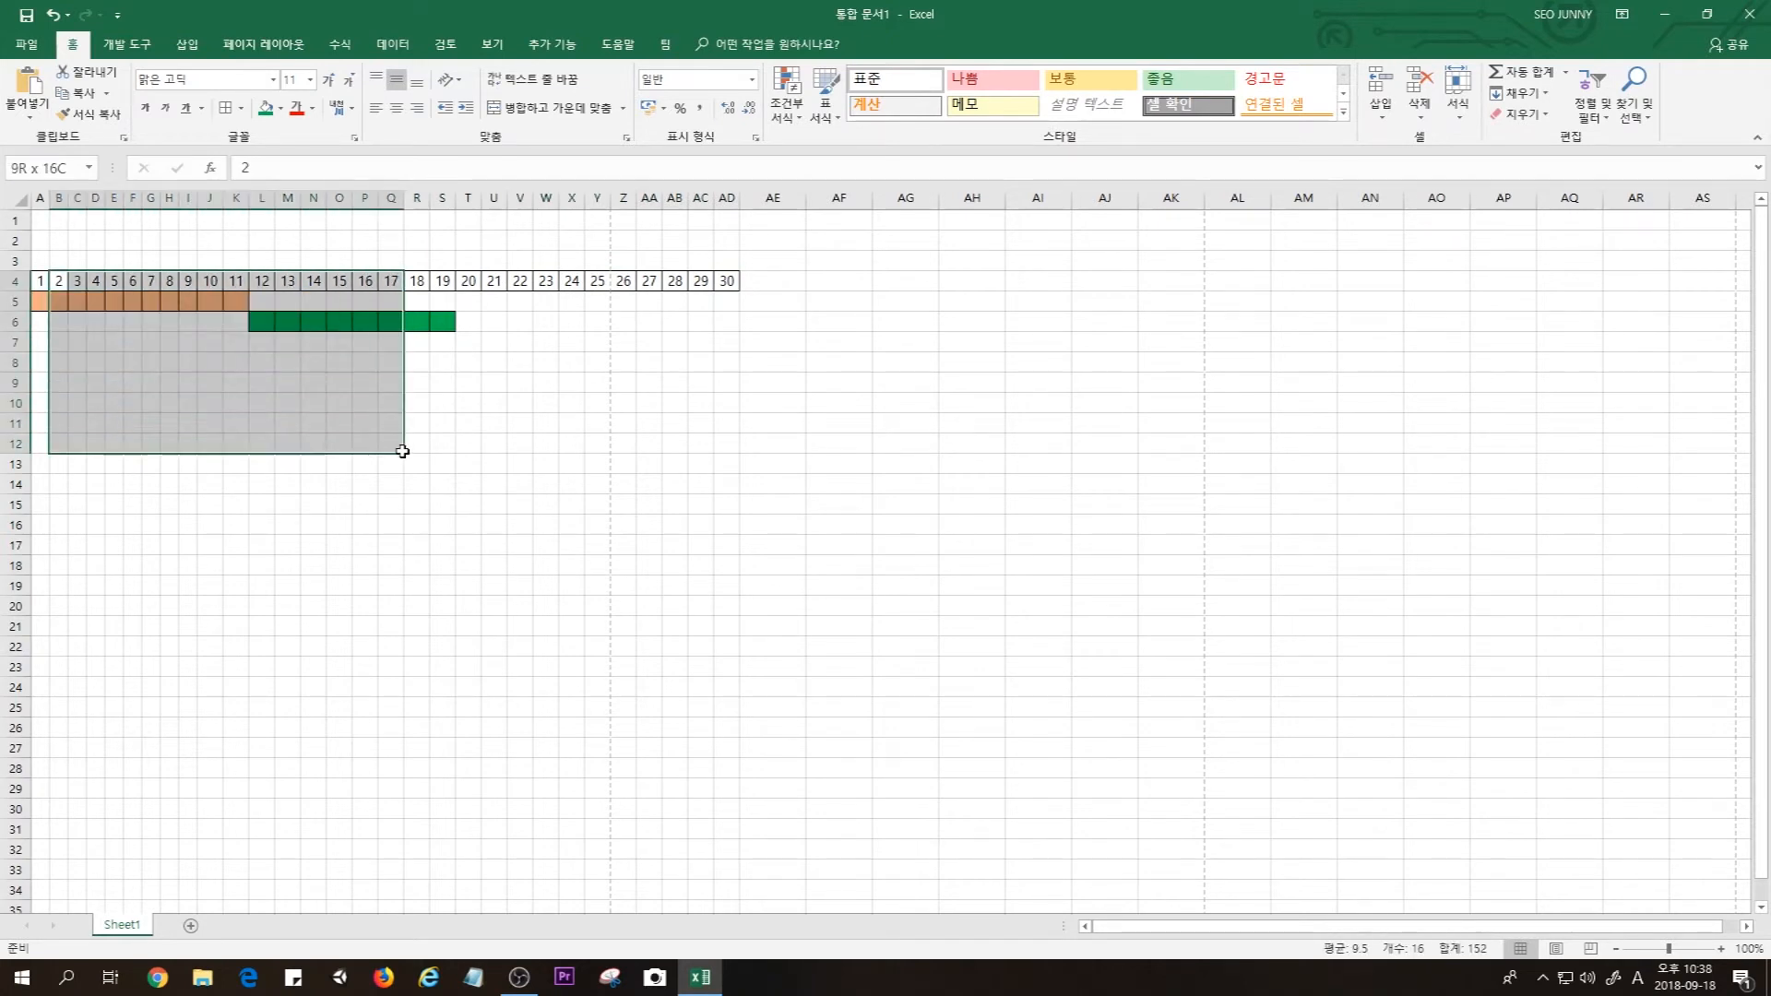
pyautogui.click(362, 422)
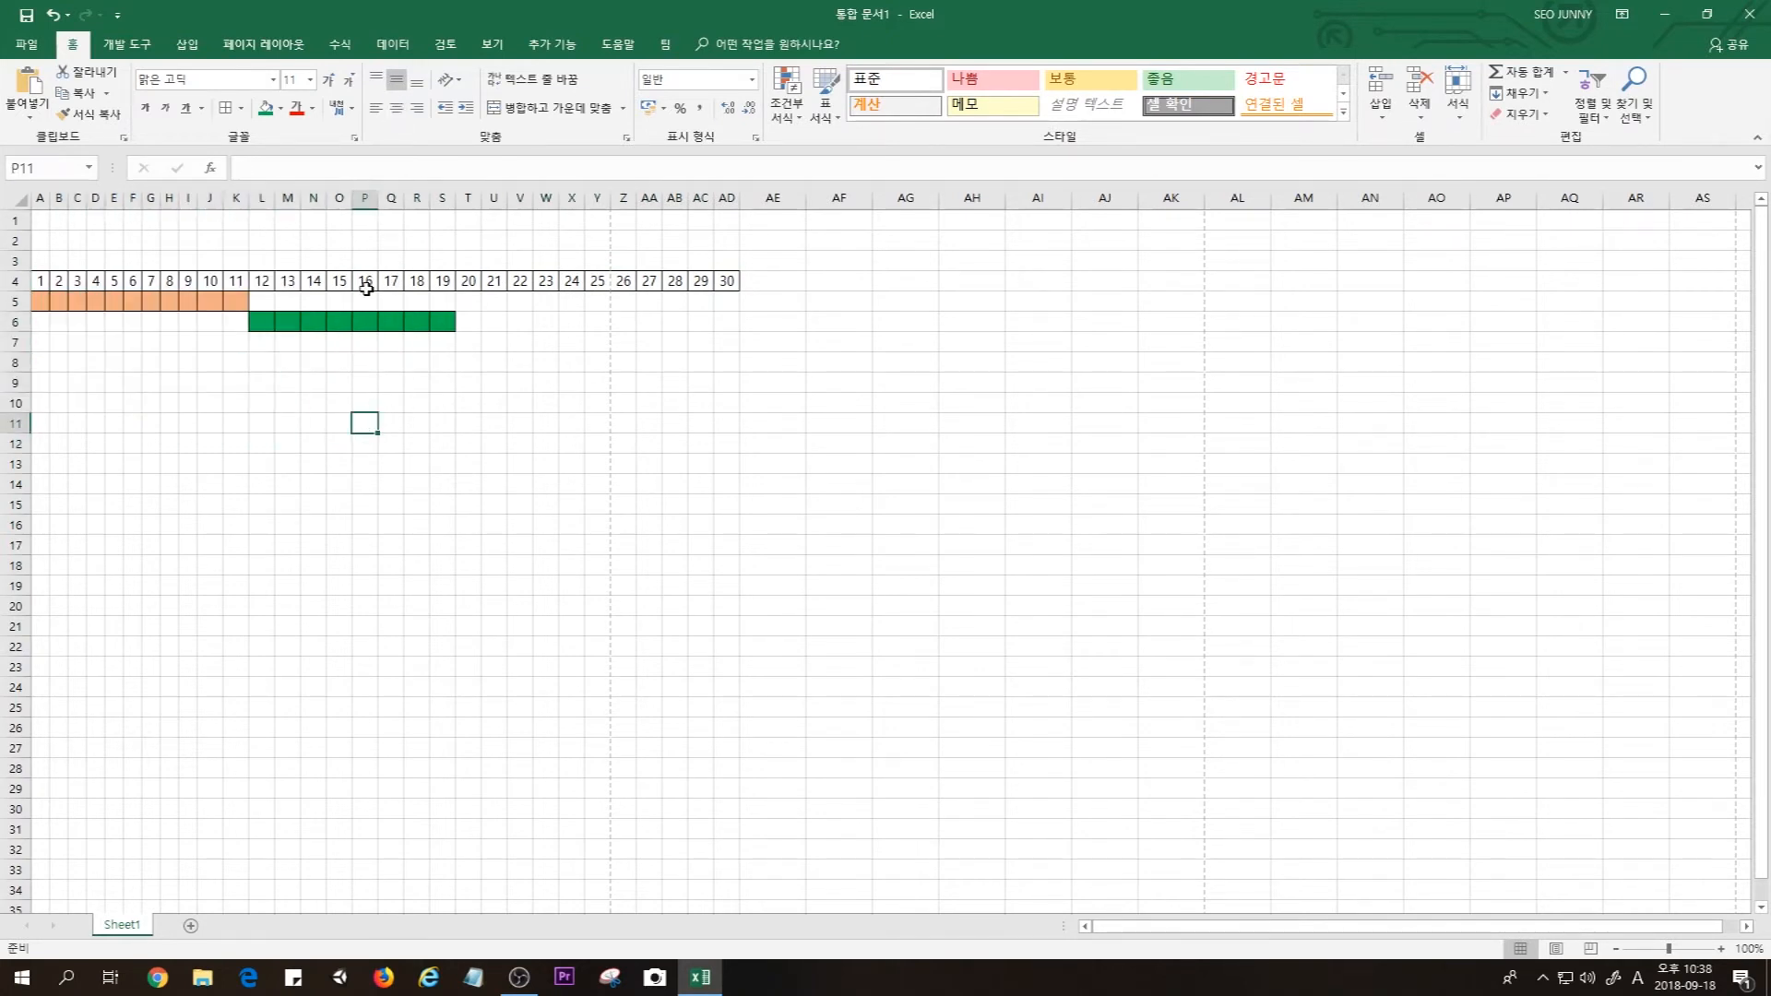
# Open the Format Cells settings for cells O4 and P4 and examine the alignment, font, border, fill and protection options
pyautogui.moveTo(340, 281); pyautogui.dragTo(366, 282)
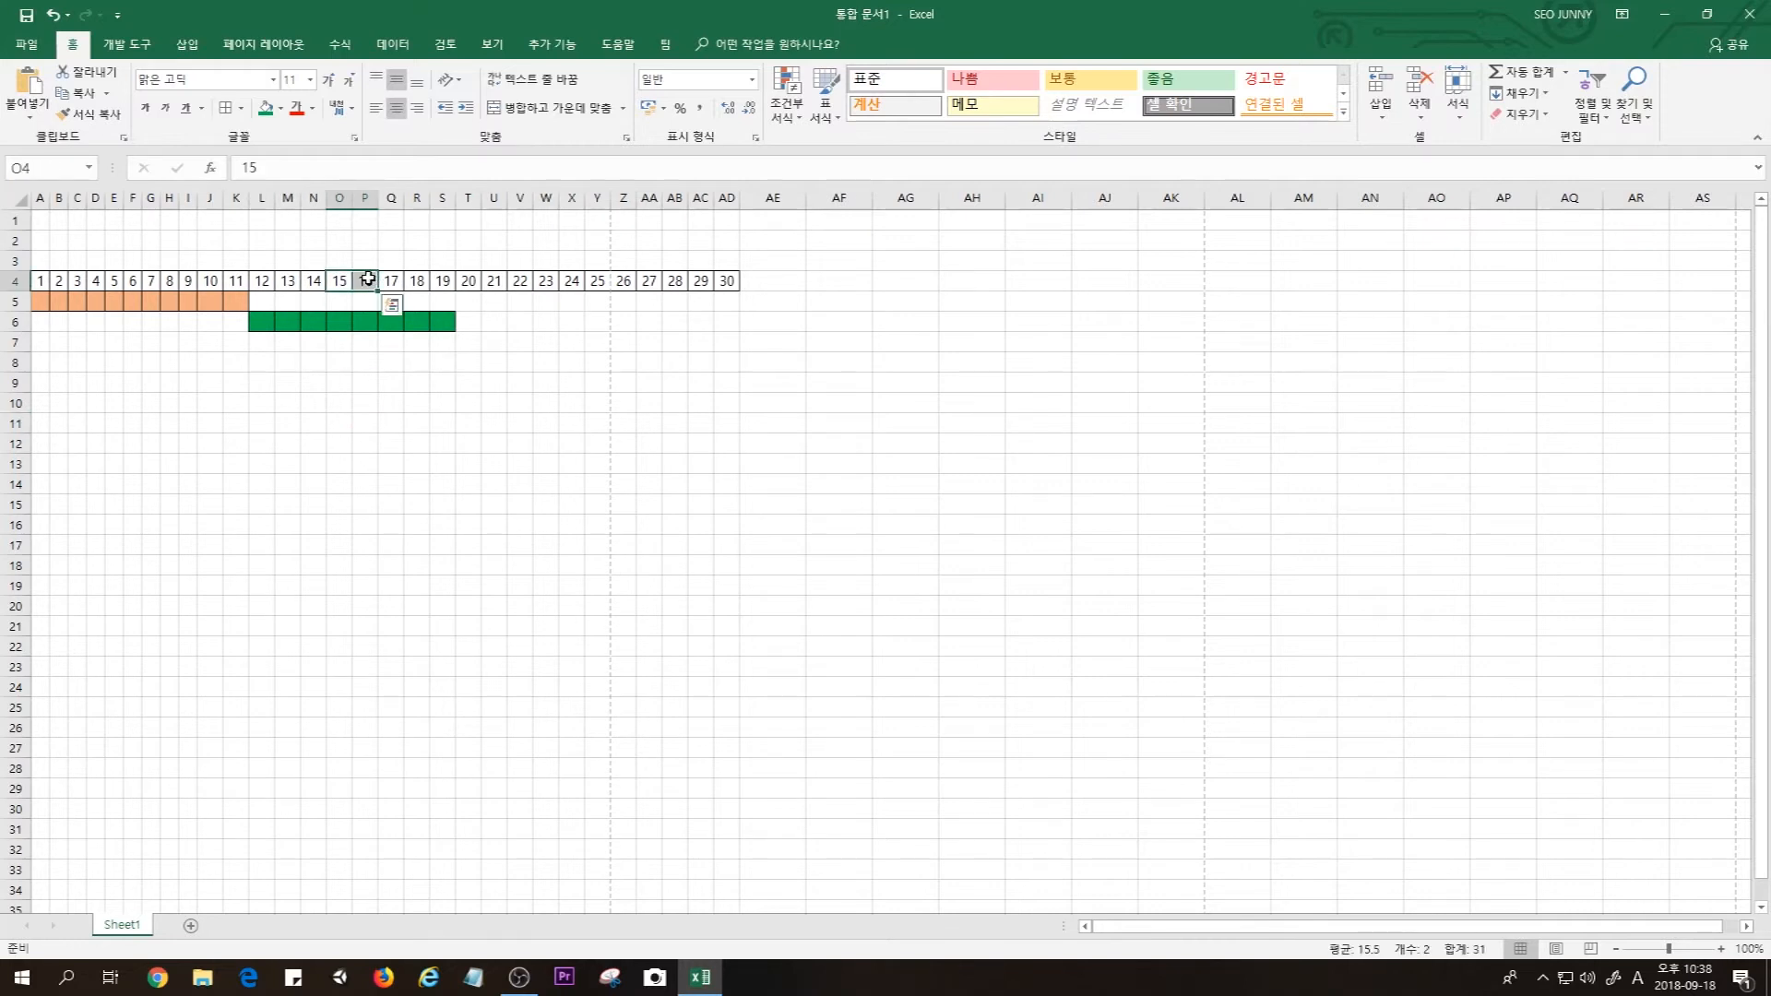
pyautogui.rightClick(368, 281)
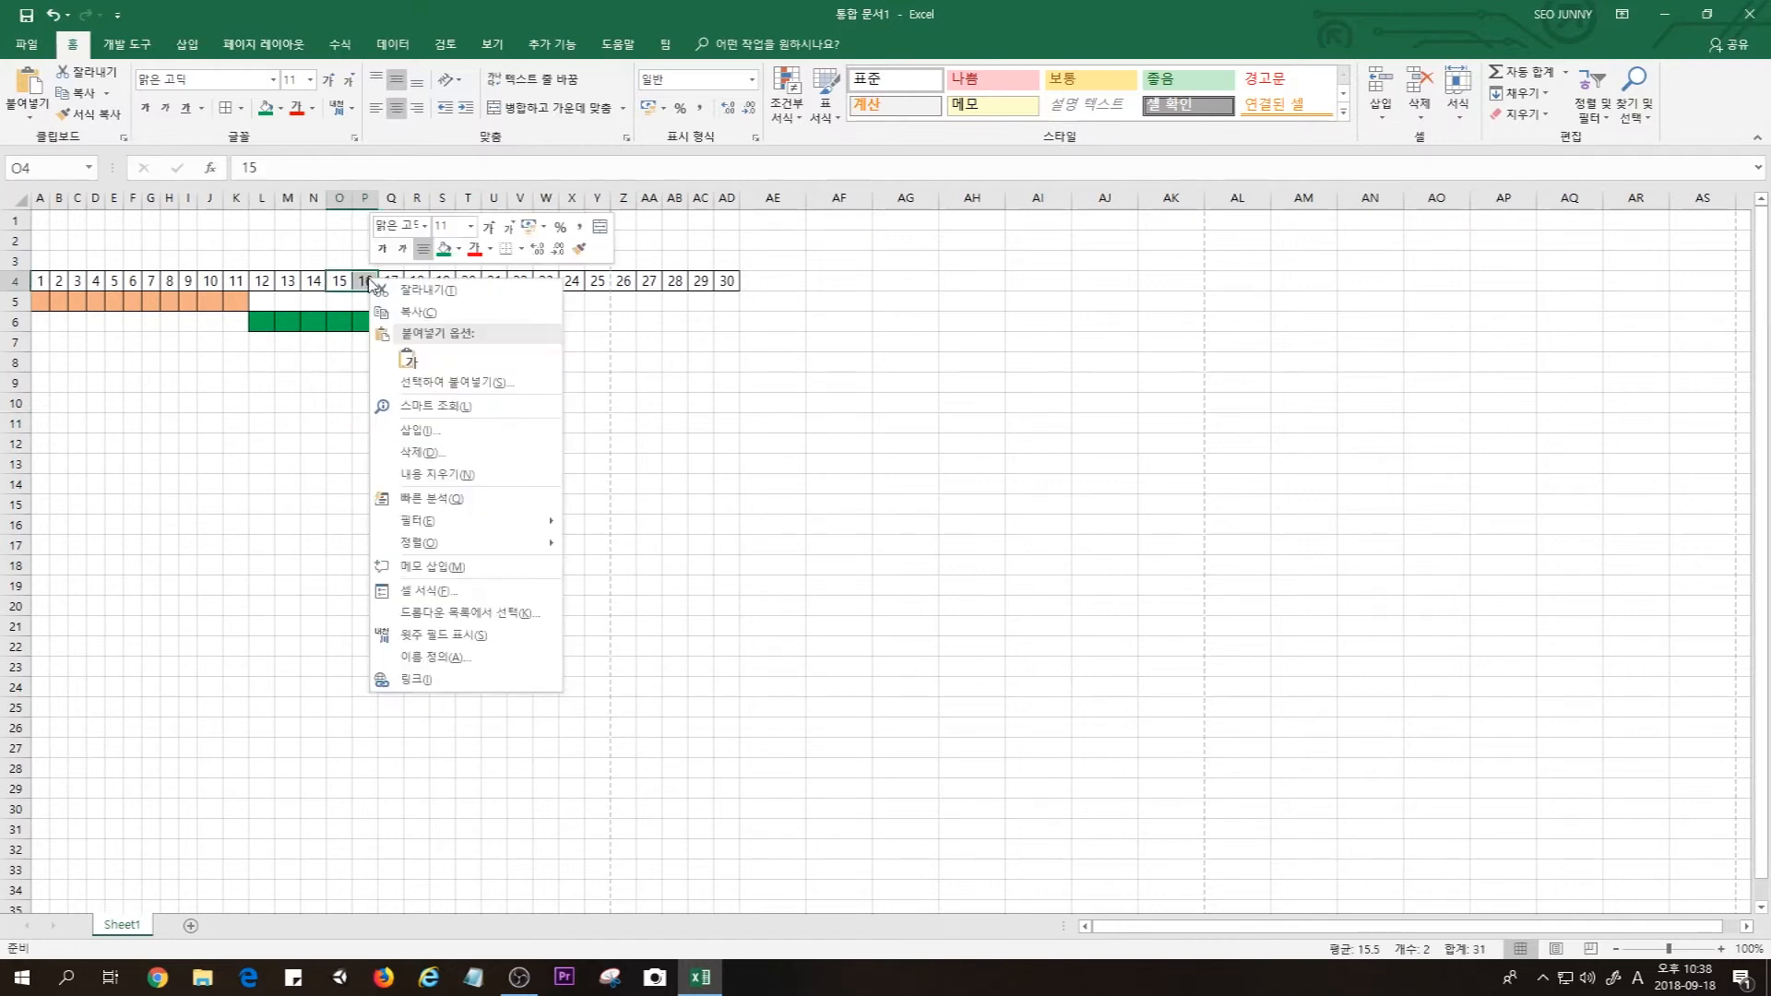
pyautogui.click(459, 591)
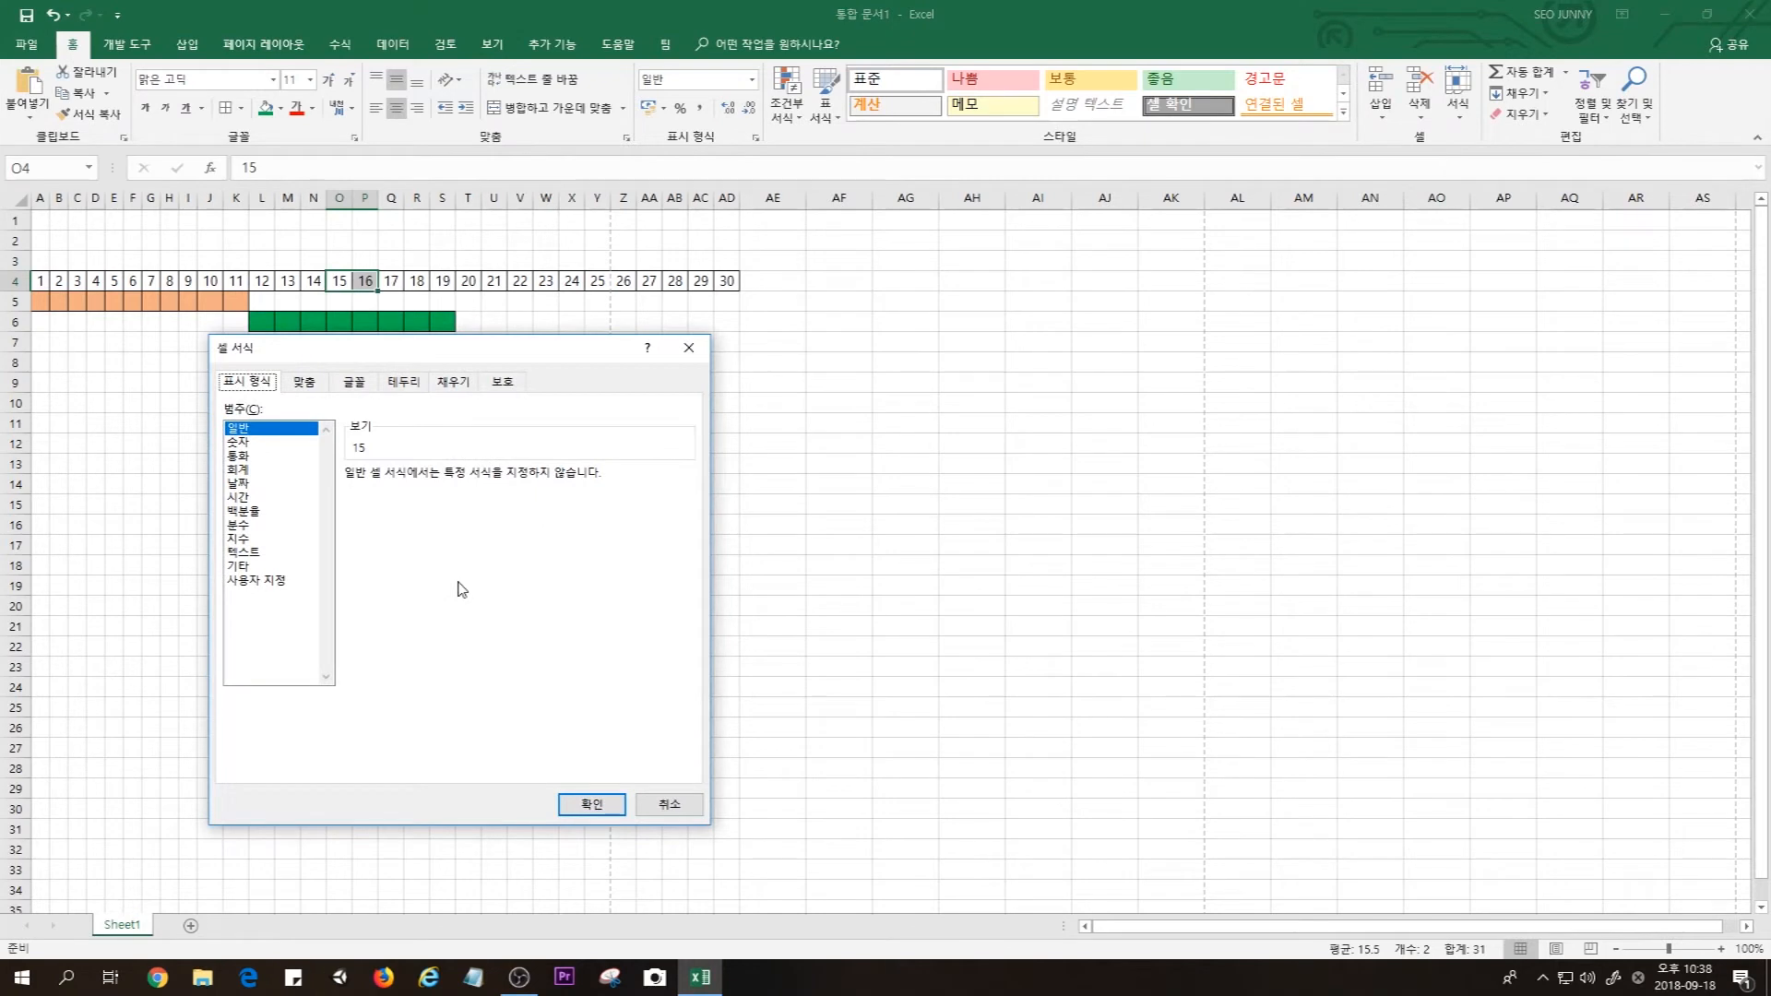
pyautogui.click(310, 386)
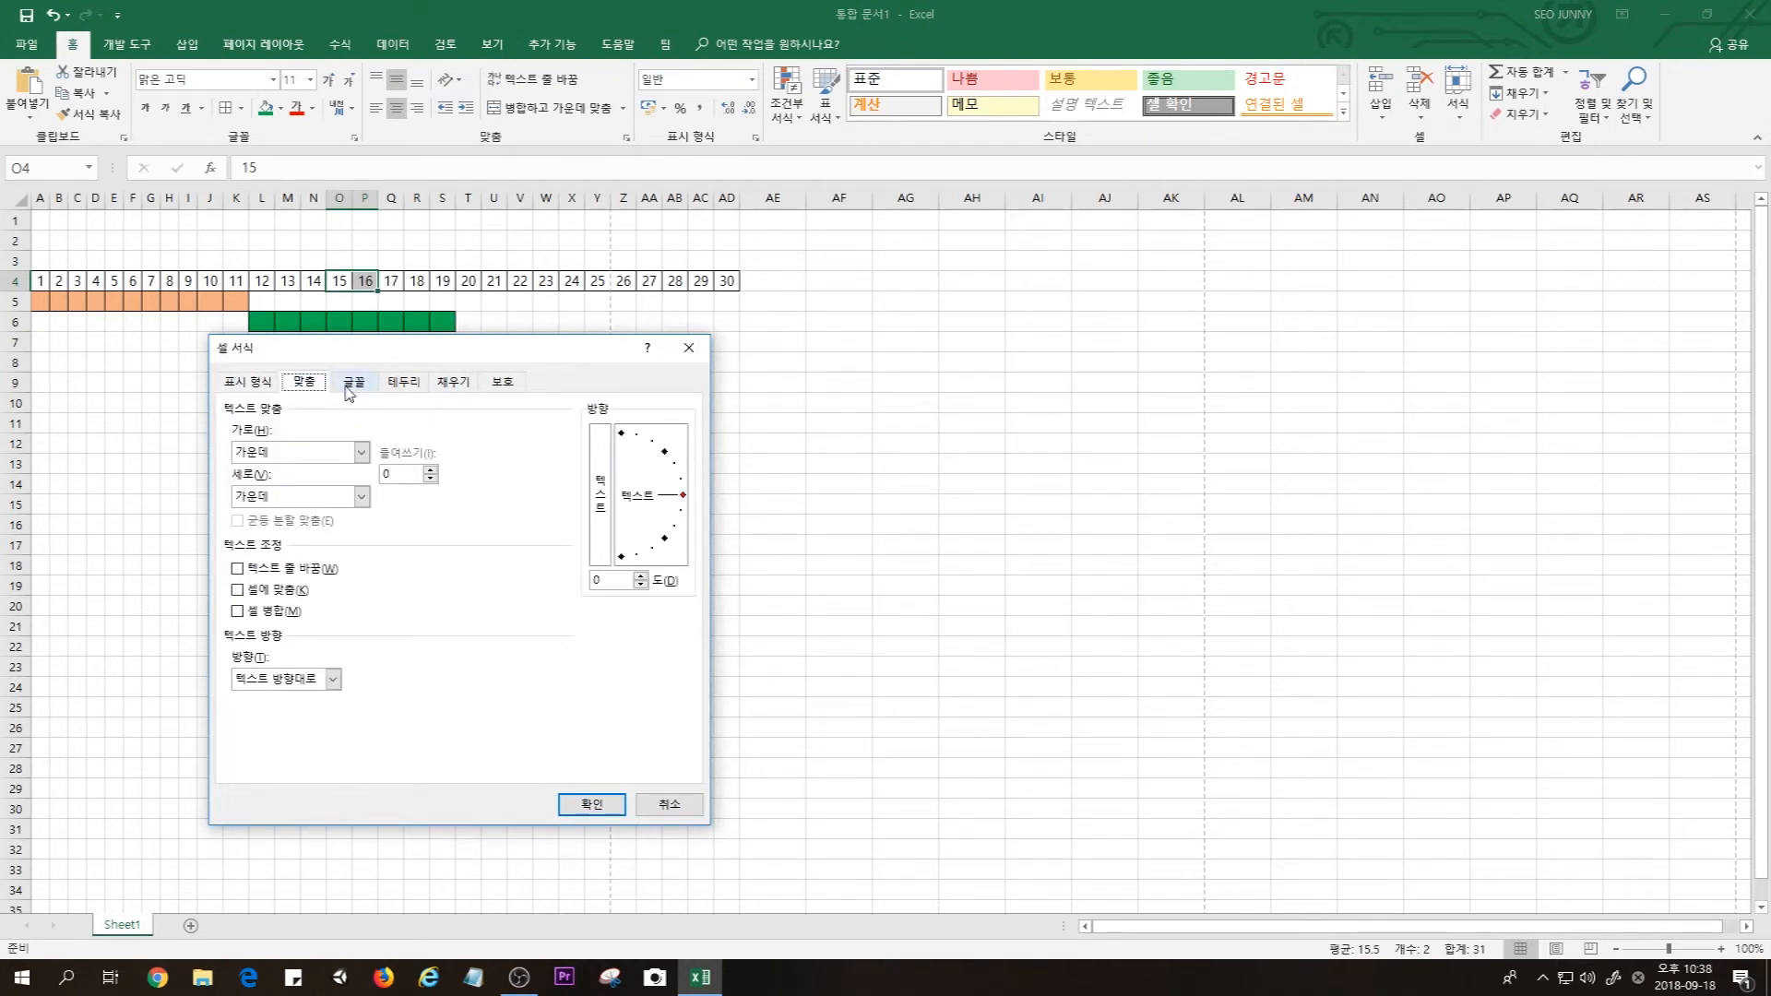
pyautogui.click(354, 385)
pyautogui.click(407, 384)
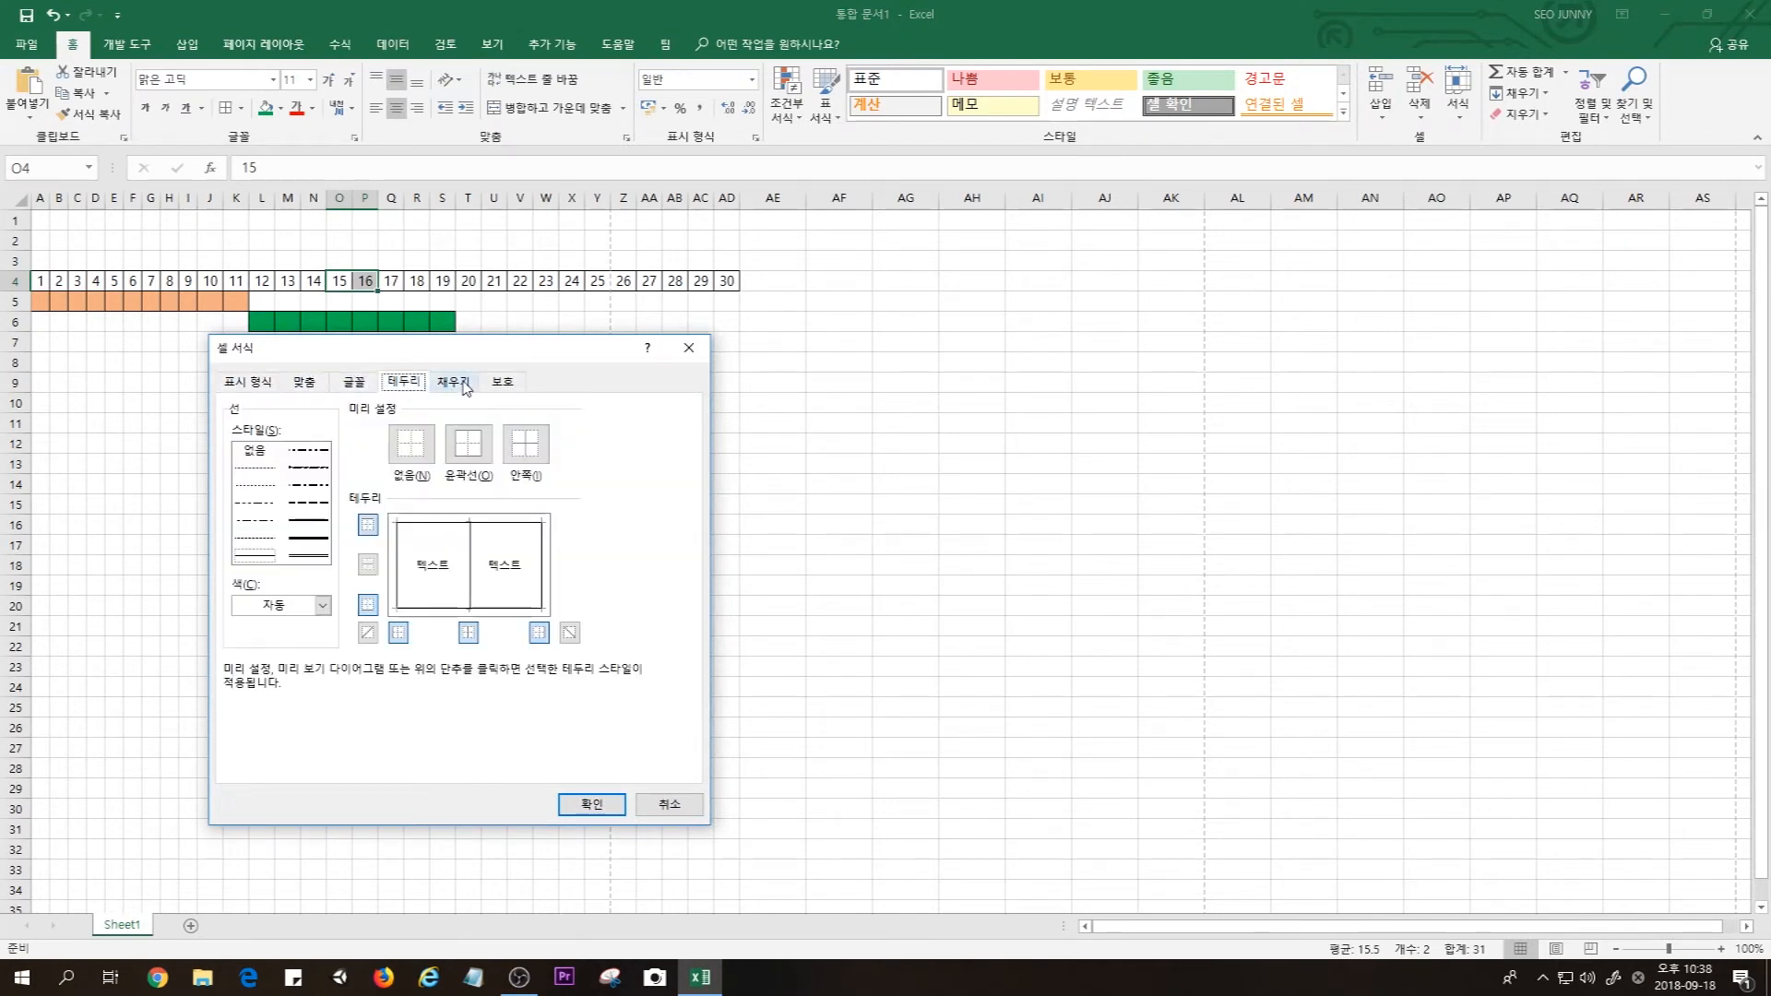
pyautogui.click(454, 383)
pyautogui.click(505, 384)
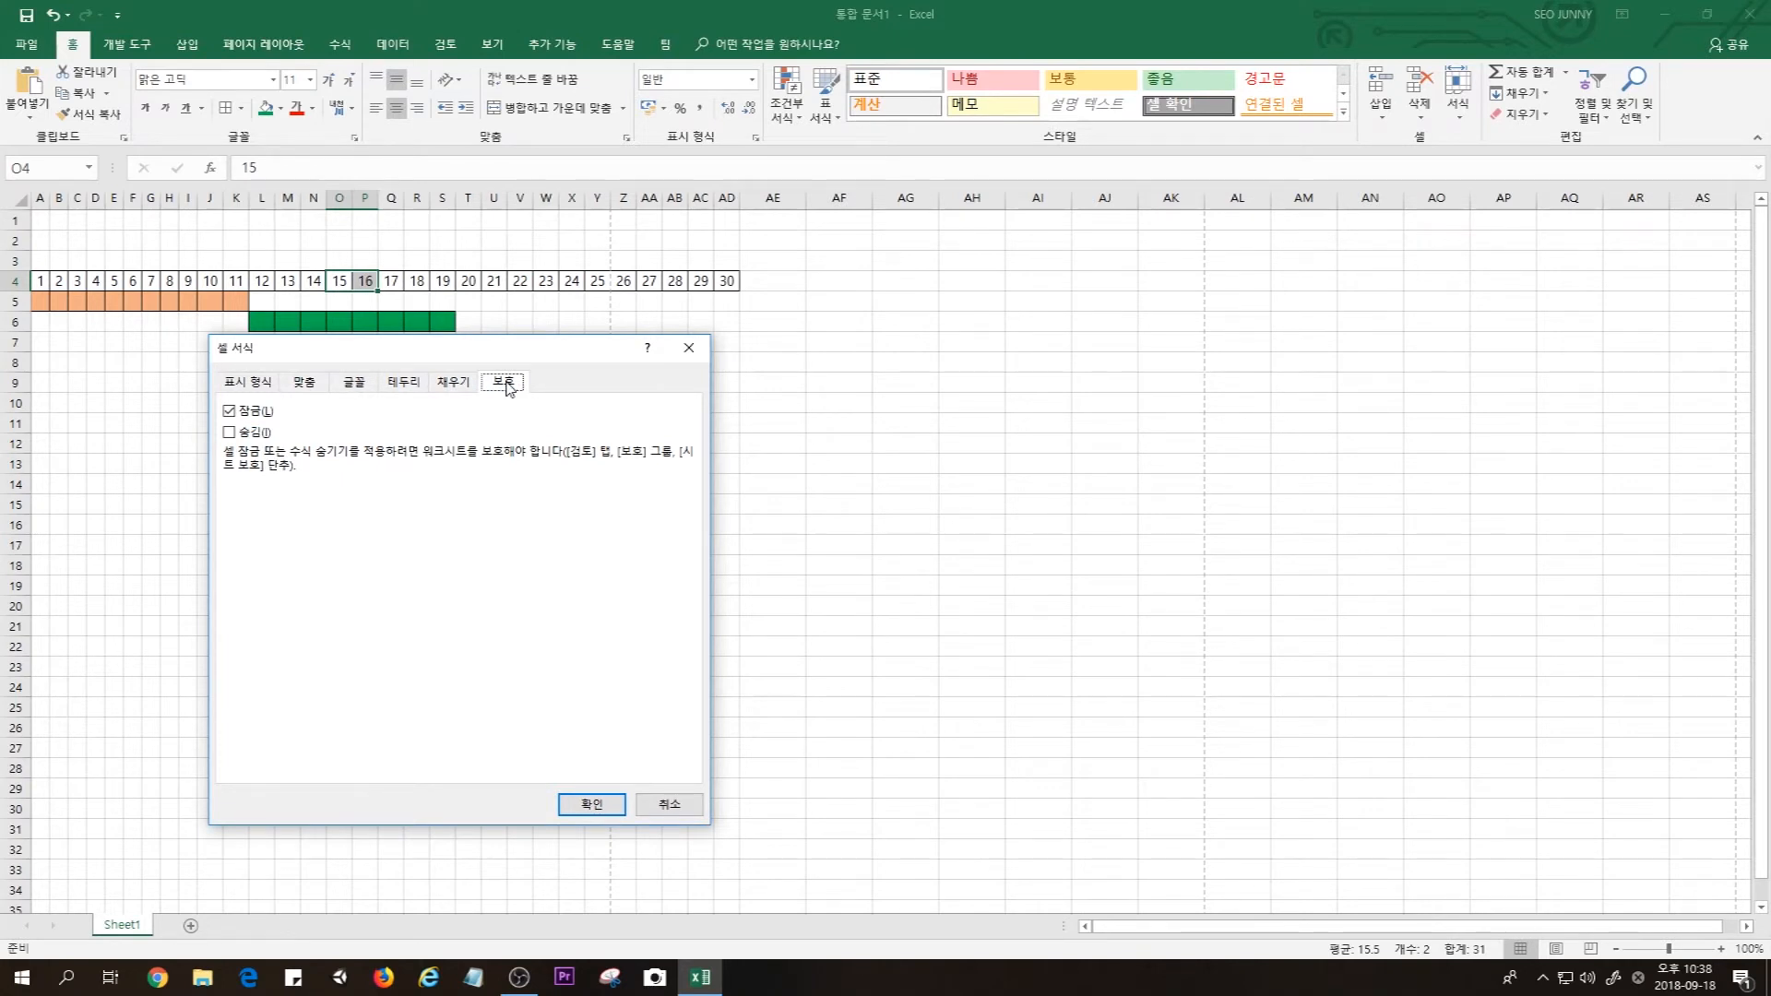
pyautogui.click(454, 383)
pyautogui.click(404, 383)
pyautogui.click(354, 384)
pyautogui.click(296, 386)
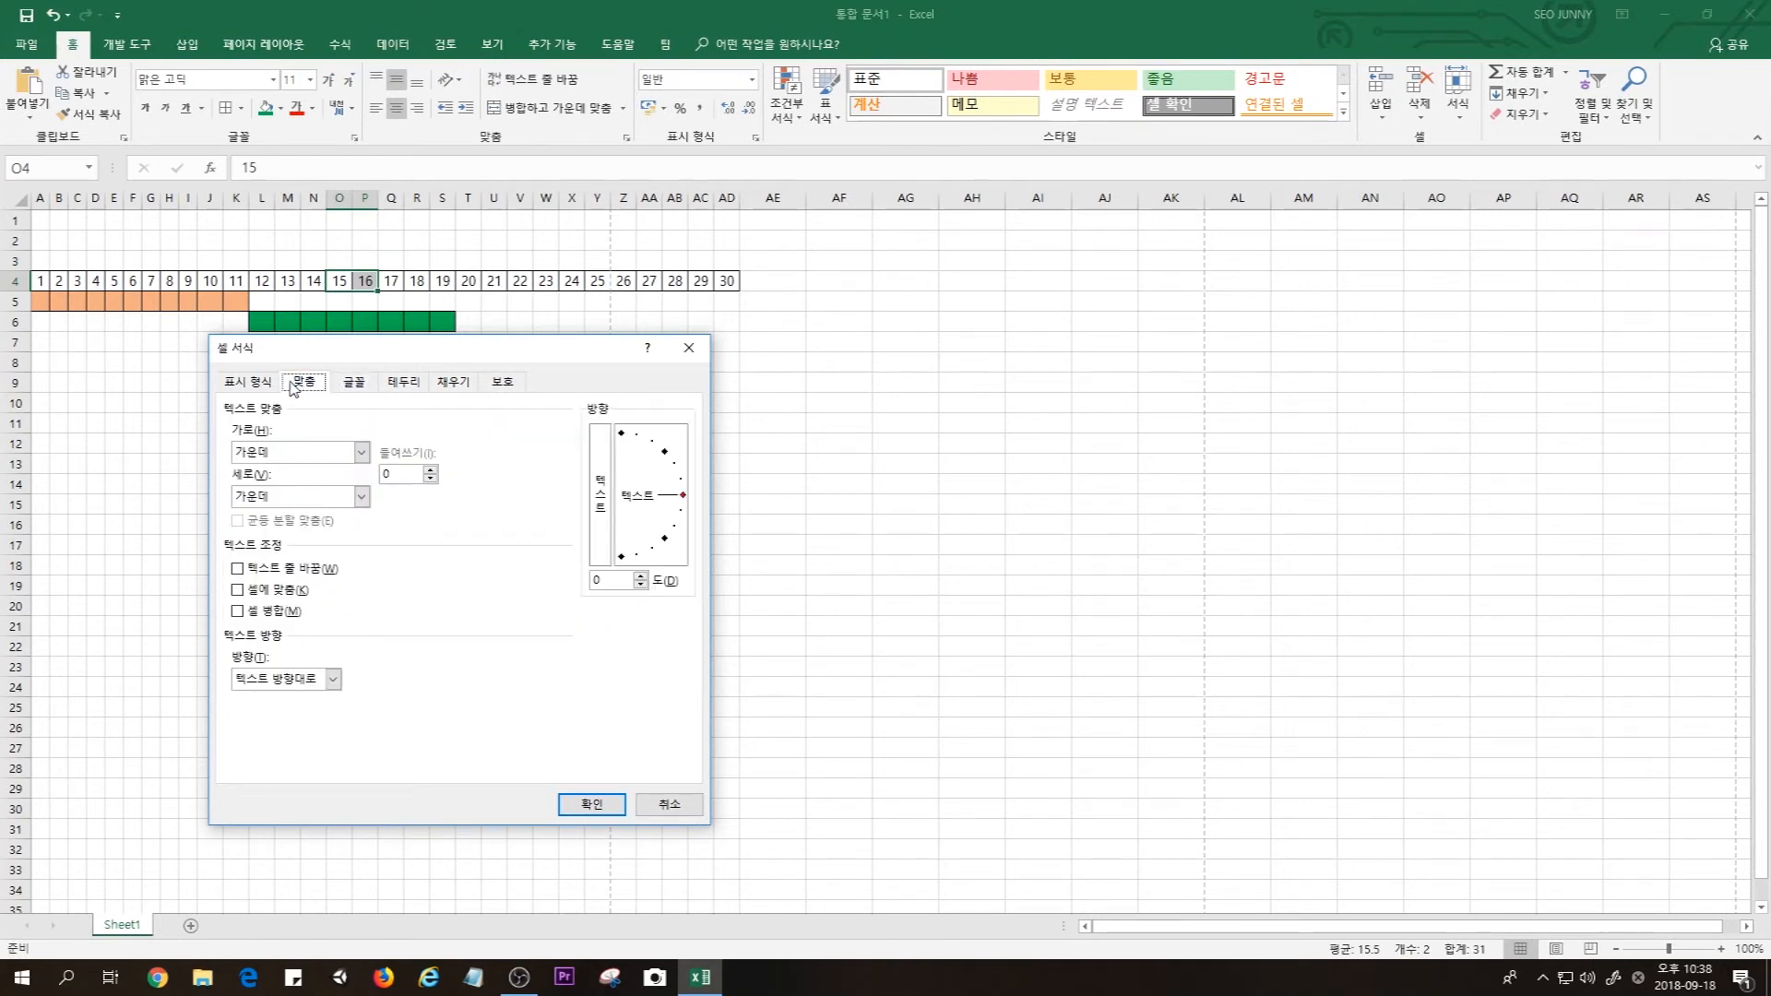
# Apply the strikethrough font effect to the numbers in cells O4 and P4
pyautogui.click(354, 381)
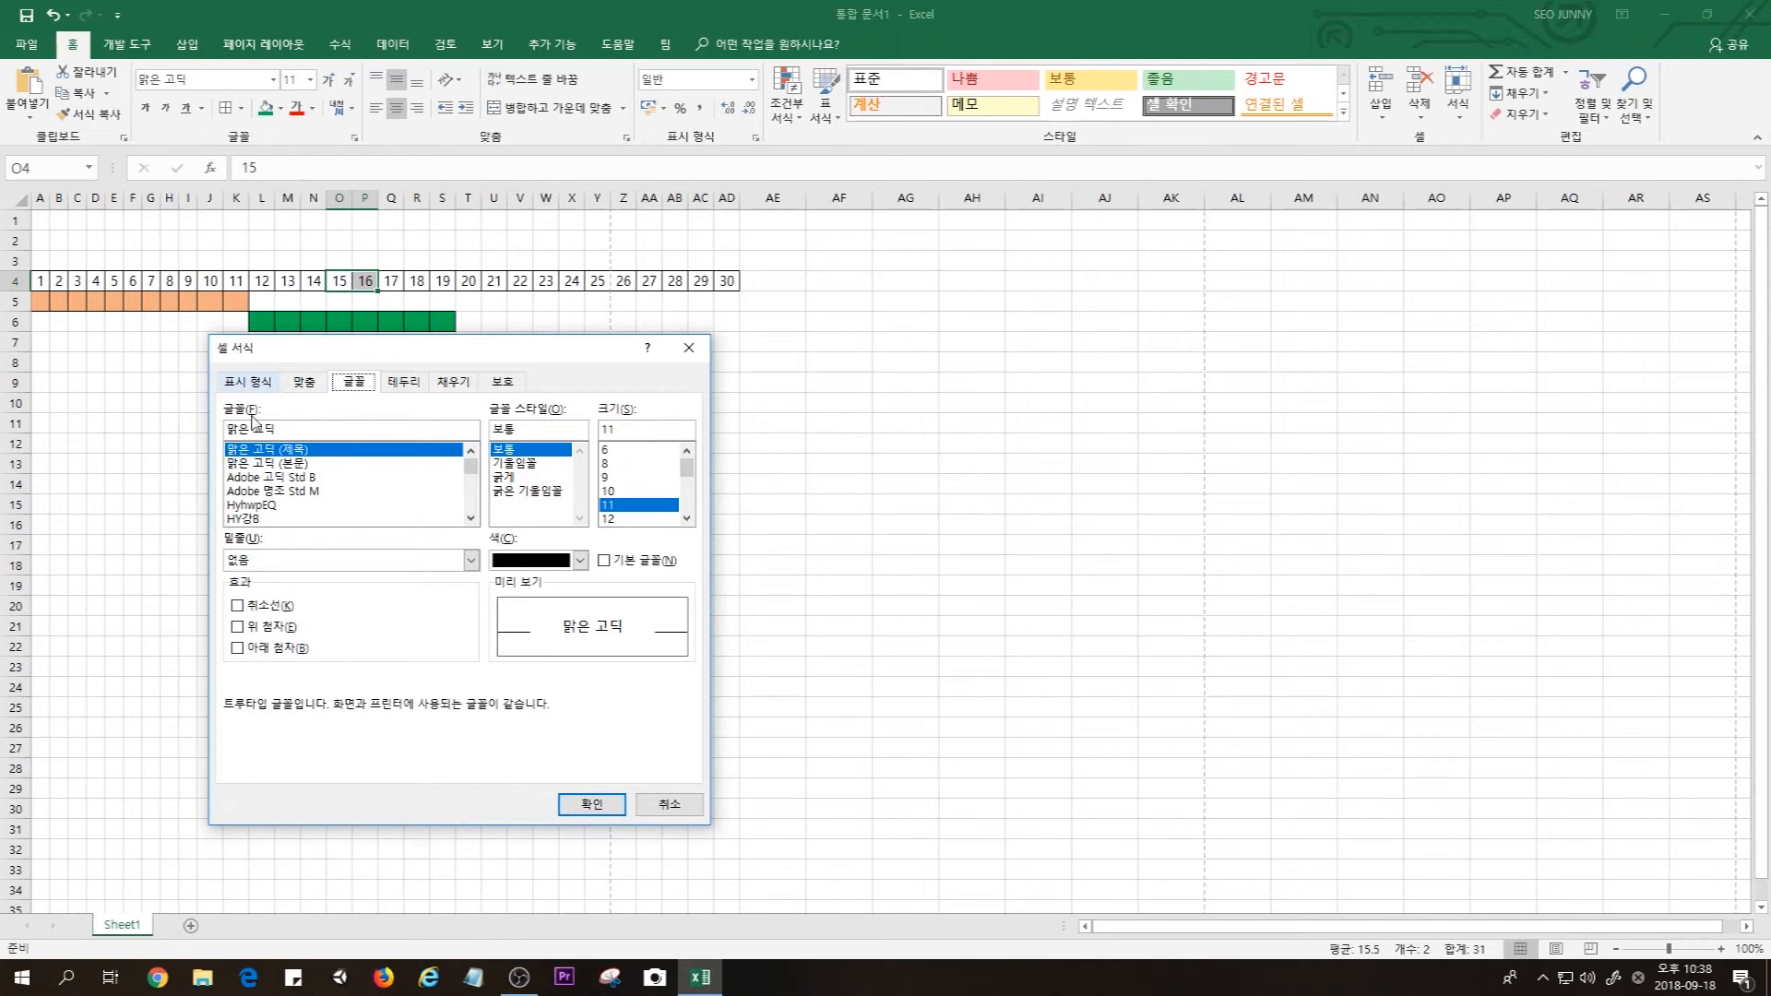
pyautogui.click(237, 605)
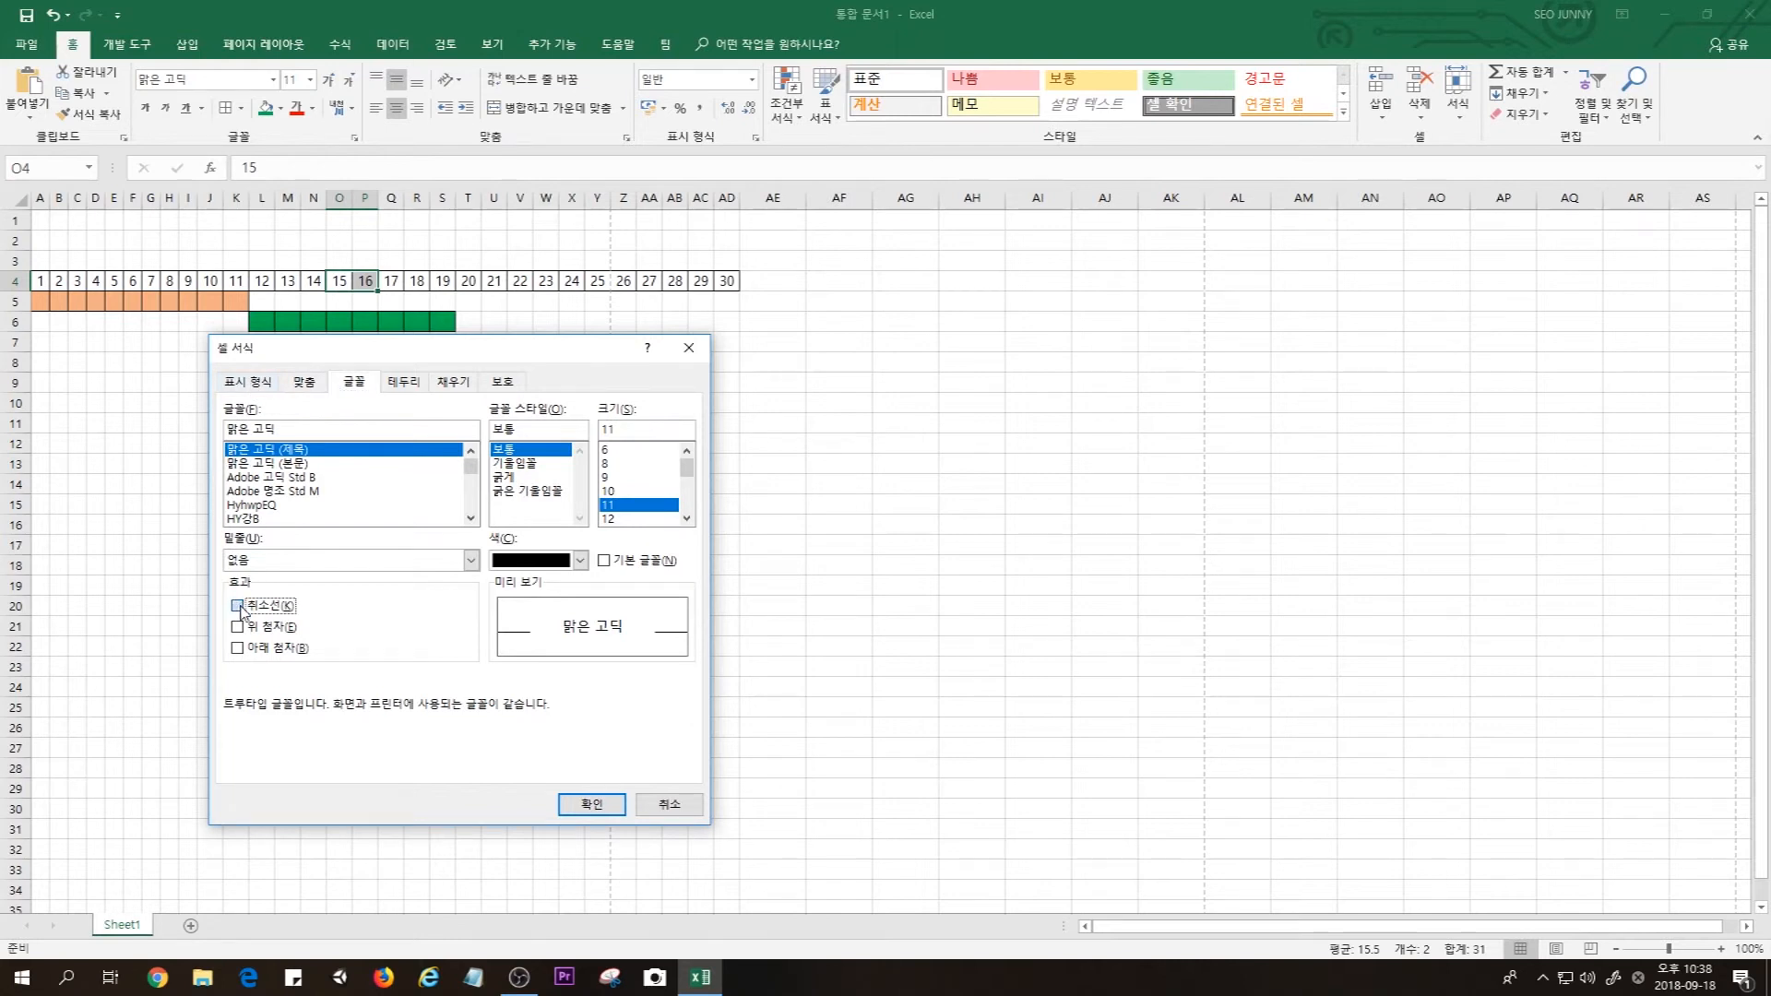
pyautogui.click(591, 804)
pyautogui.click(365, 422)
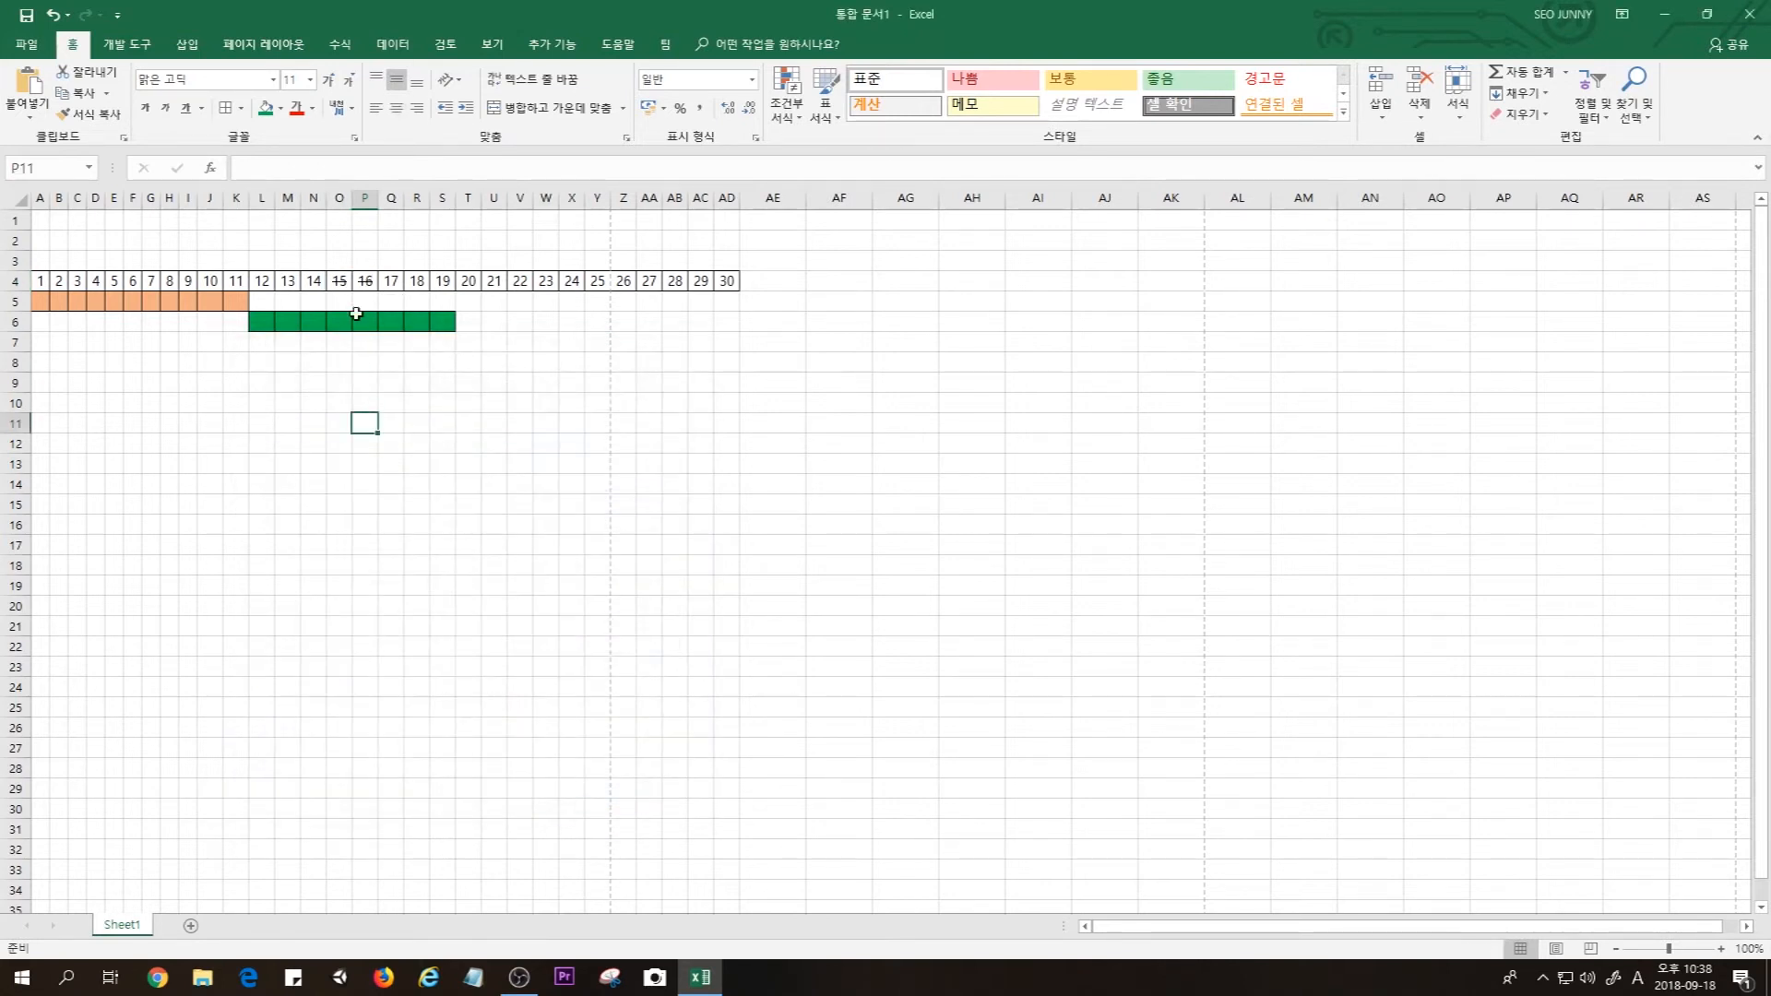
pyautogui.moveTo(339, 282); pyautogui.dragTo(367, 280)
pyautogui.click(391, 343)
pyautogui.click(418, 485)
pyautogui.click(510, 405)
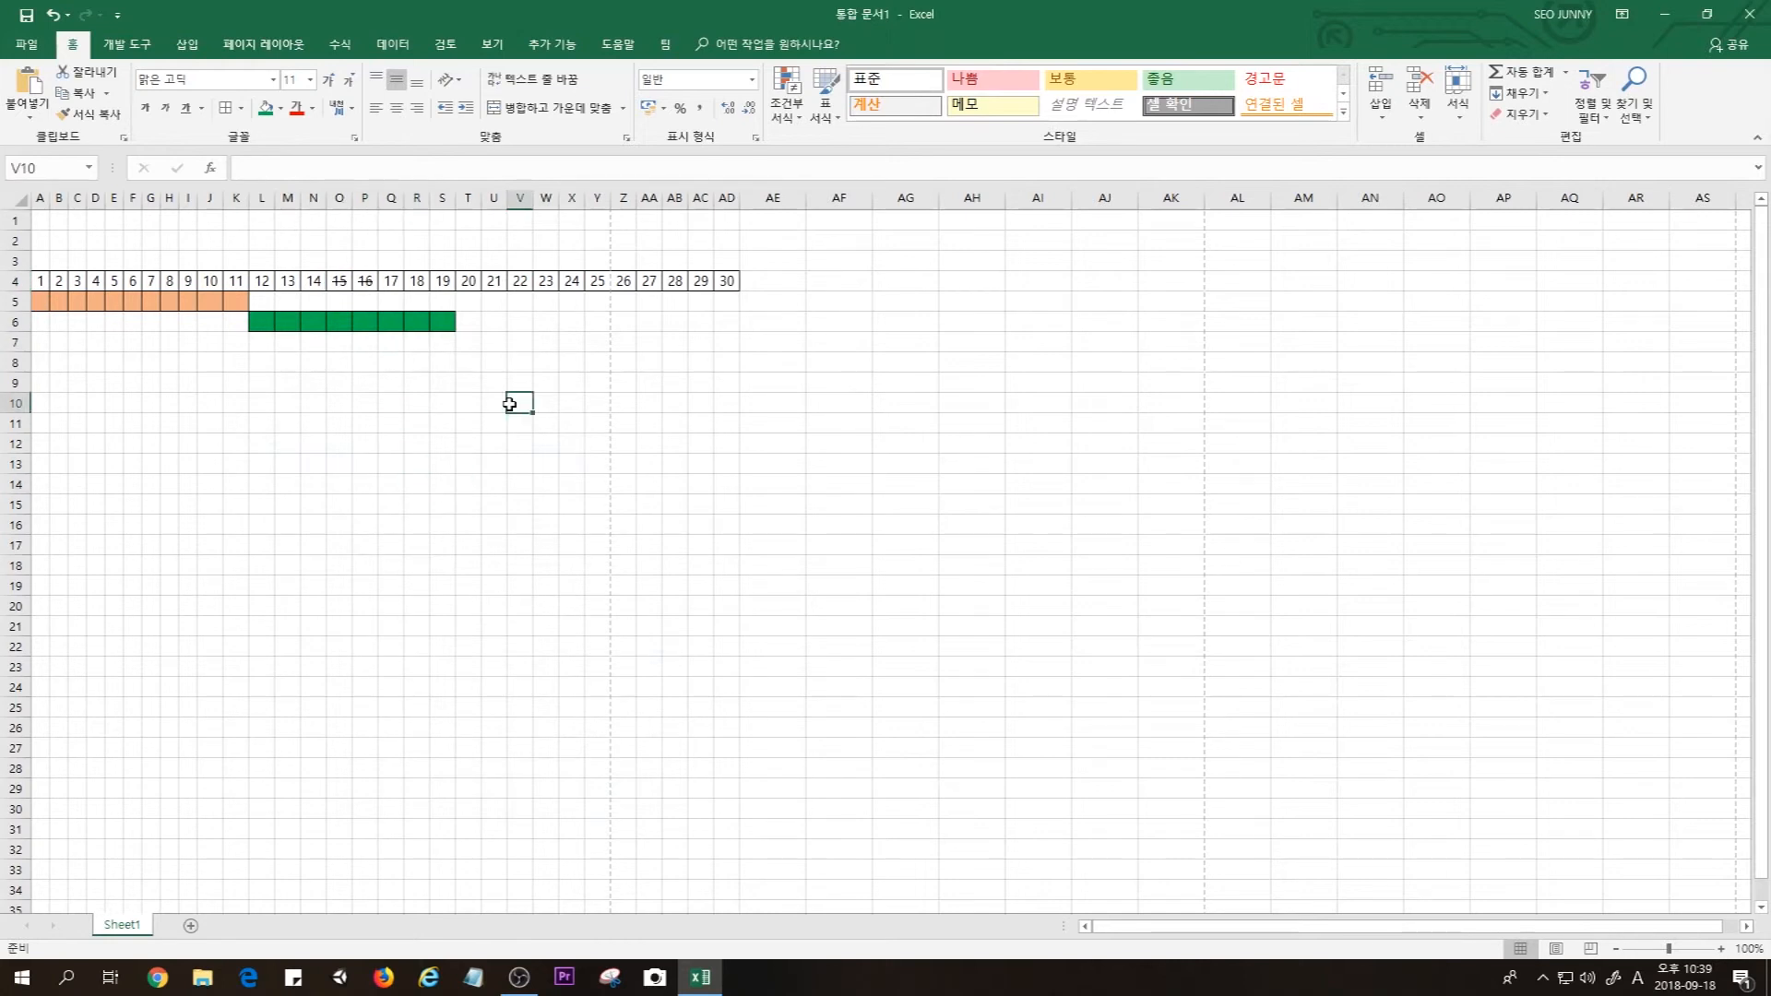
pyautogui.moveTo(469, 280); pyautogui.dragTo(466, 645)
pyautogui.click(468, 484)
pyautogui.moveTo(85, 336); pyautogui.dragTo(604, 340)
pyautogui.click(563, 398)
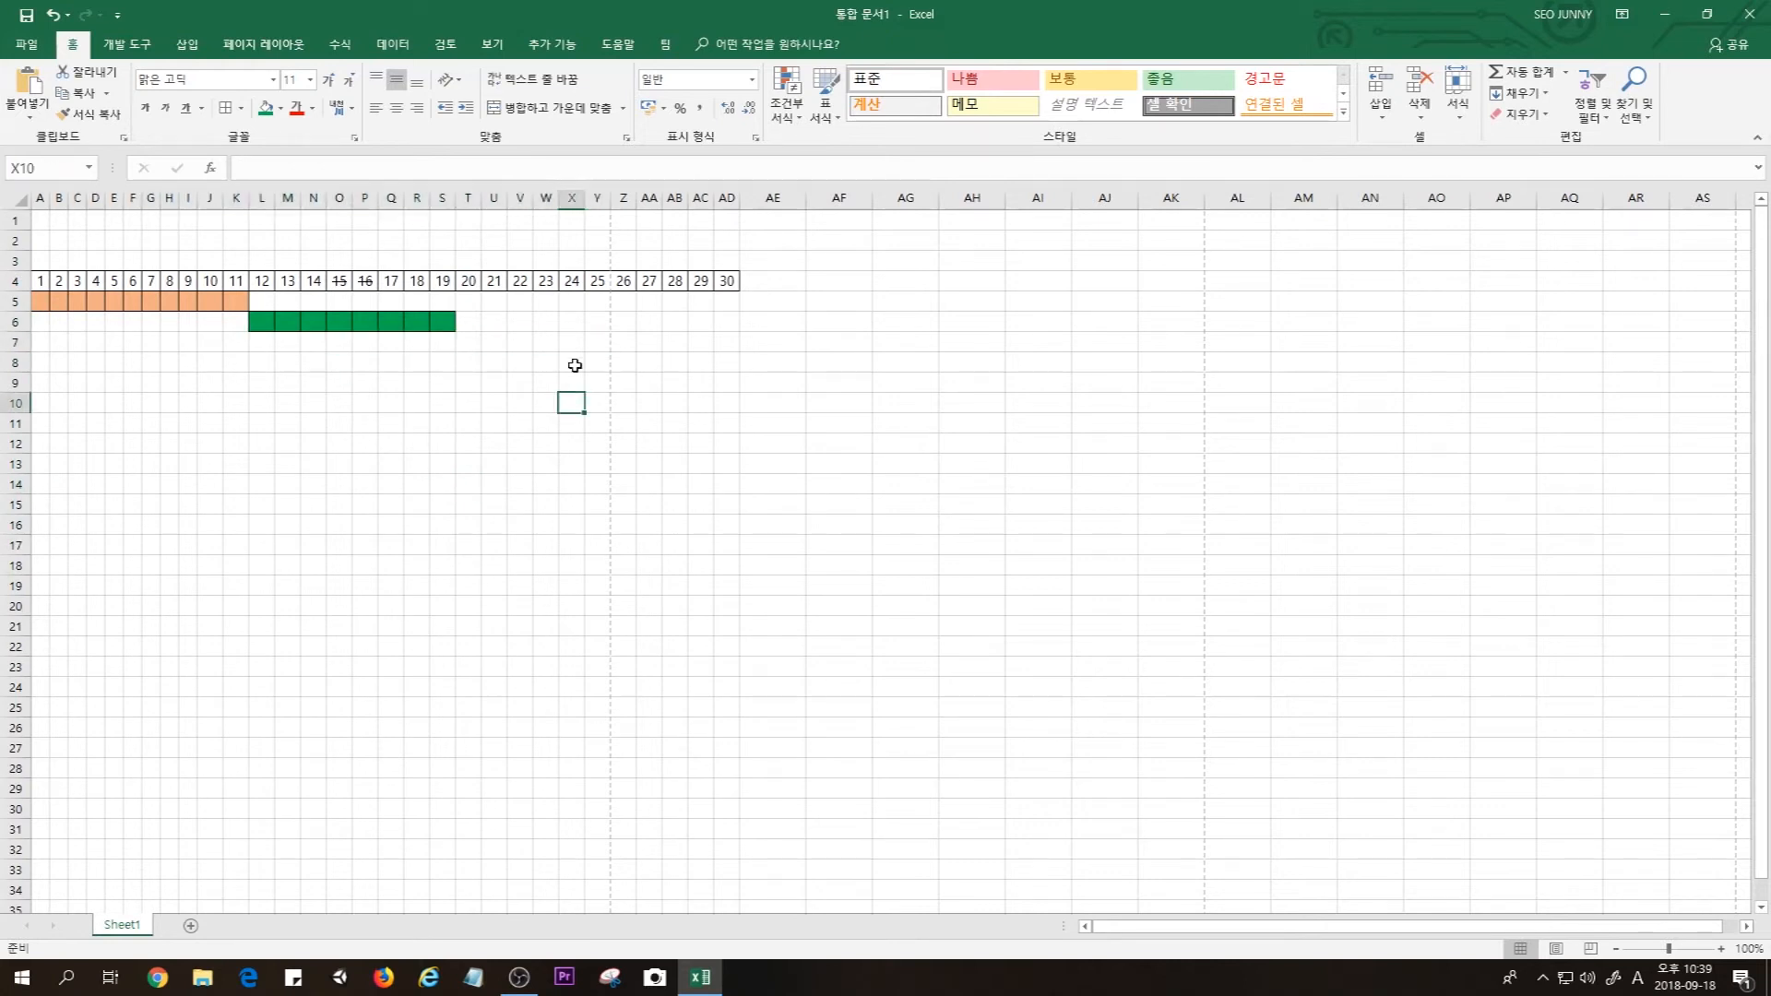
pyautogui.moveTo(72, 343); pyautogui.dragTo(567, 718)
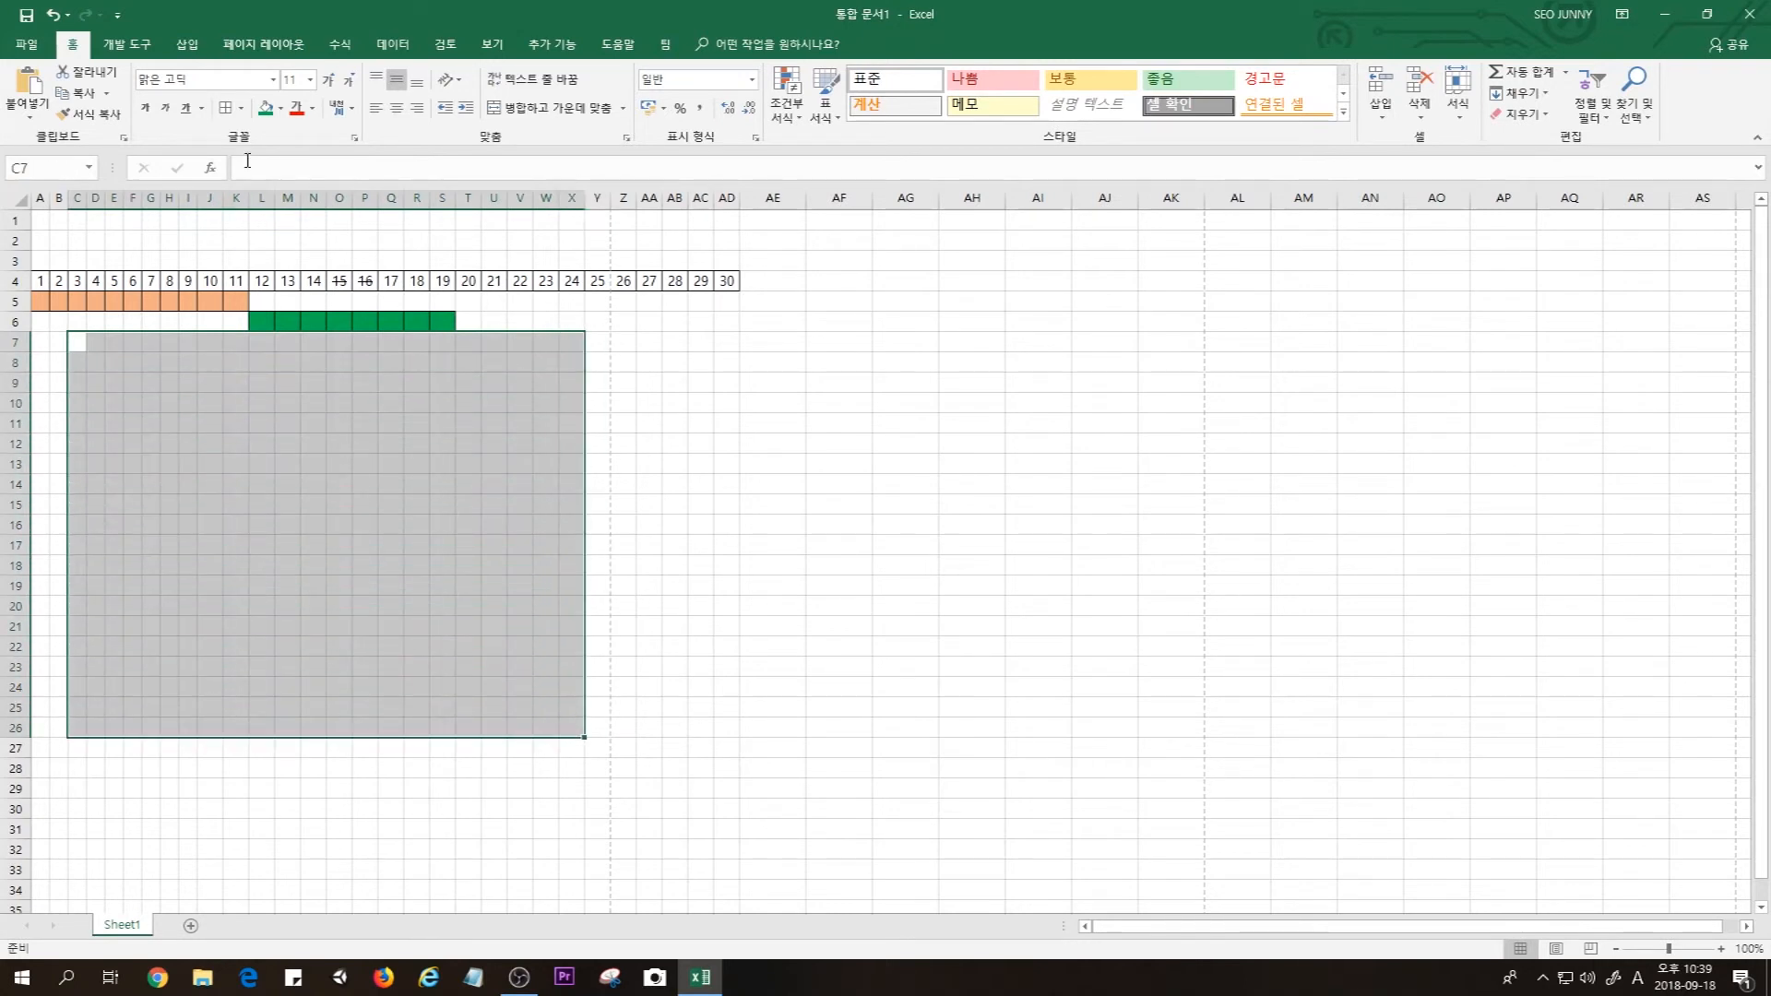
pyautogui.click(313, 414)
# Apply all borders to the empty cells D8 to X26
pyautogui.moveTo(96, 361); pyautogui.dragTo(570, 724)
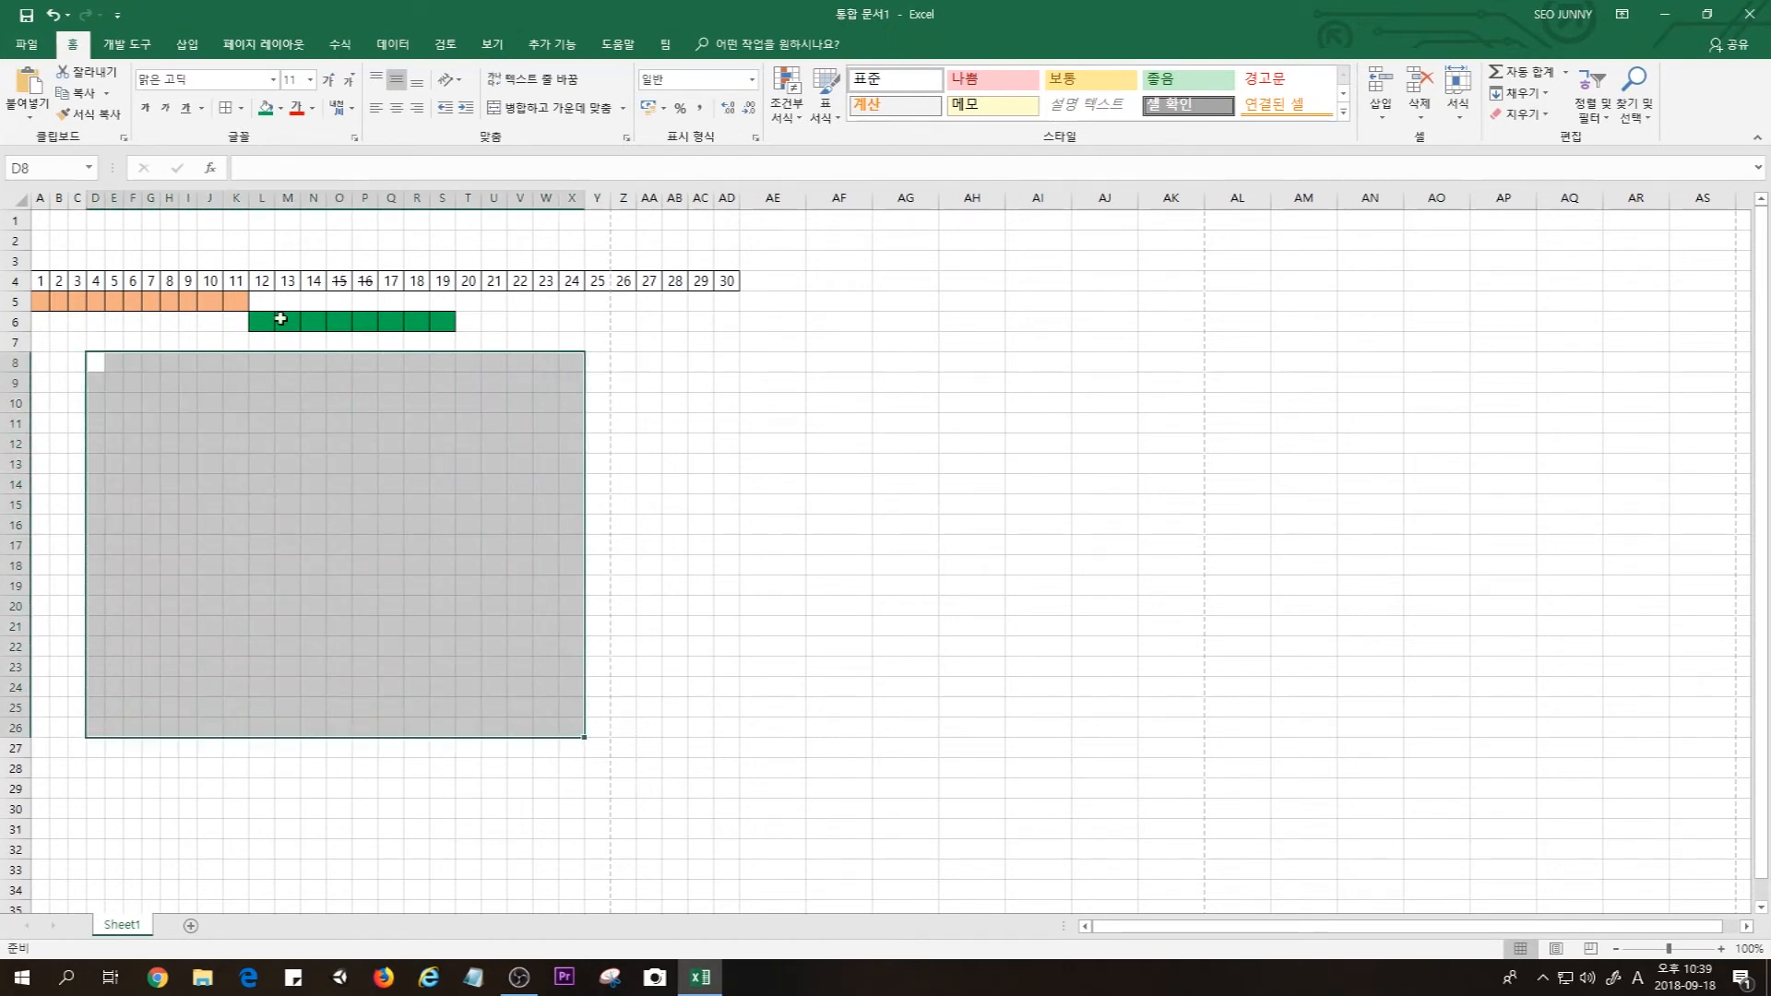
pyautogui.click(240, 108)
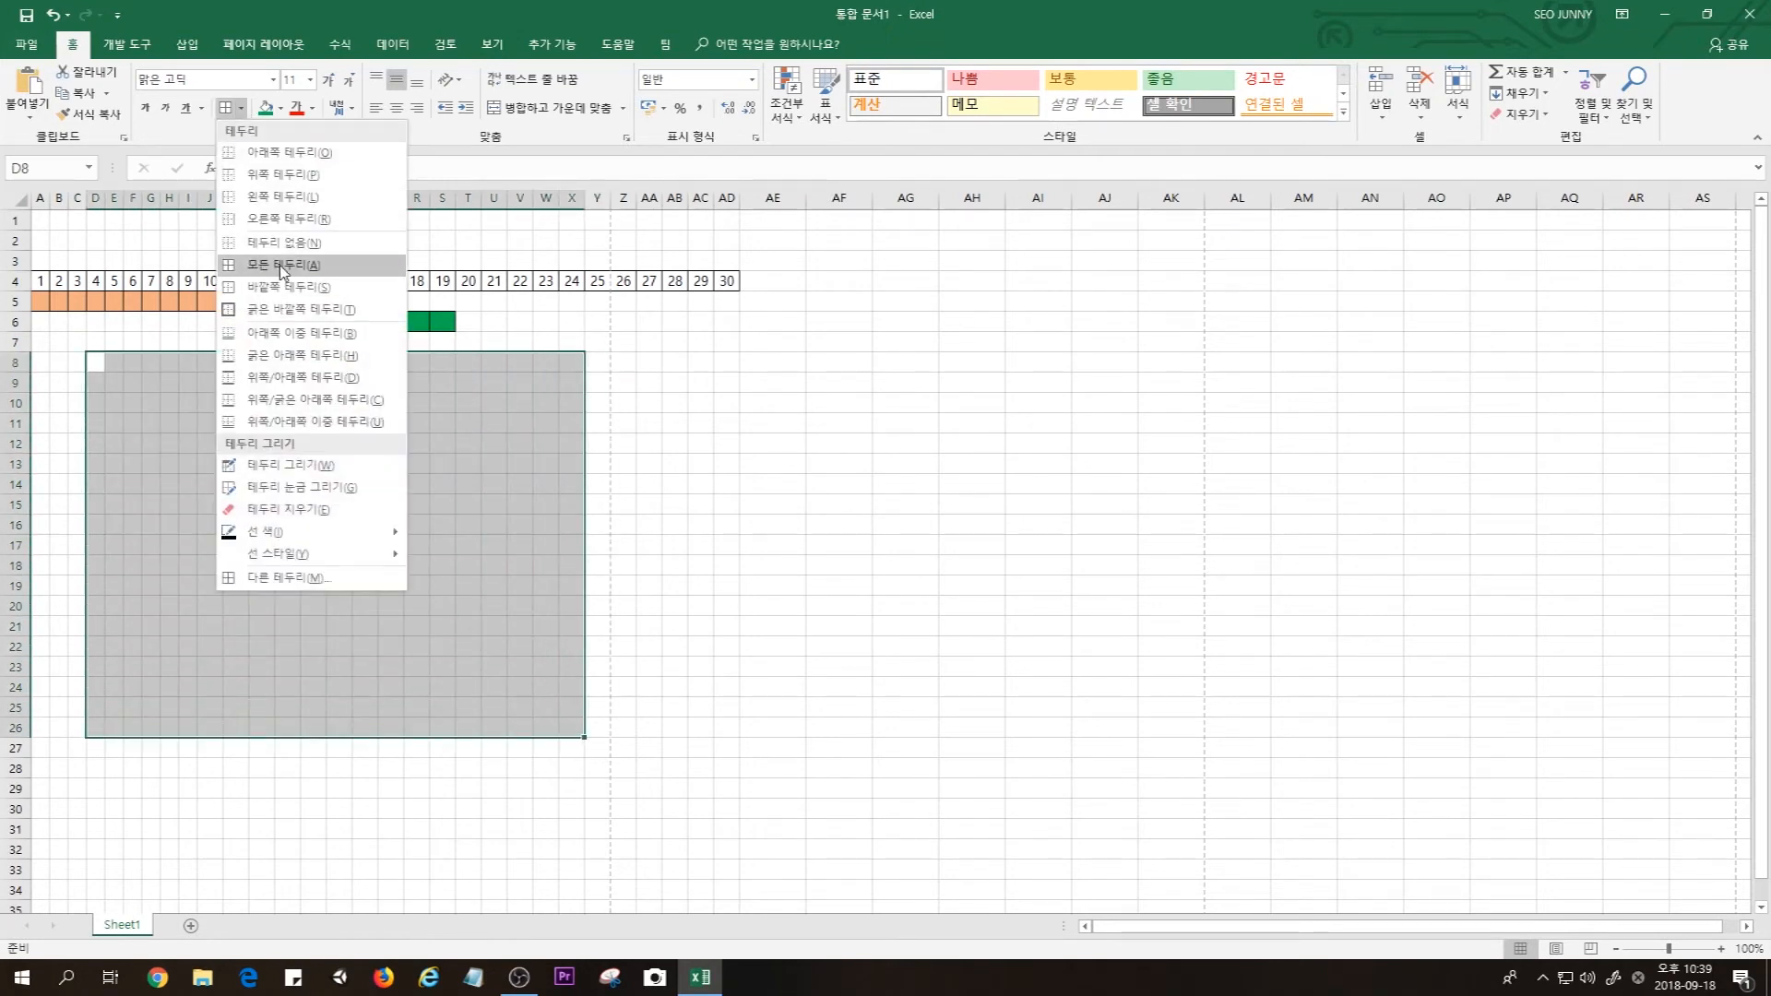
pyautogui.click(272, 270)
pyautogui.click(395, 502)
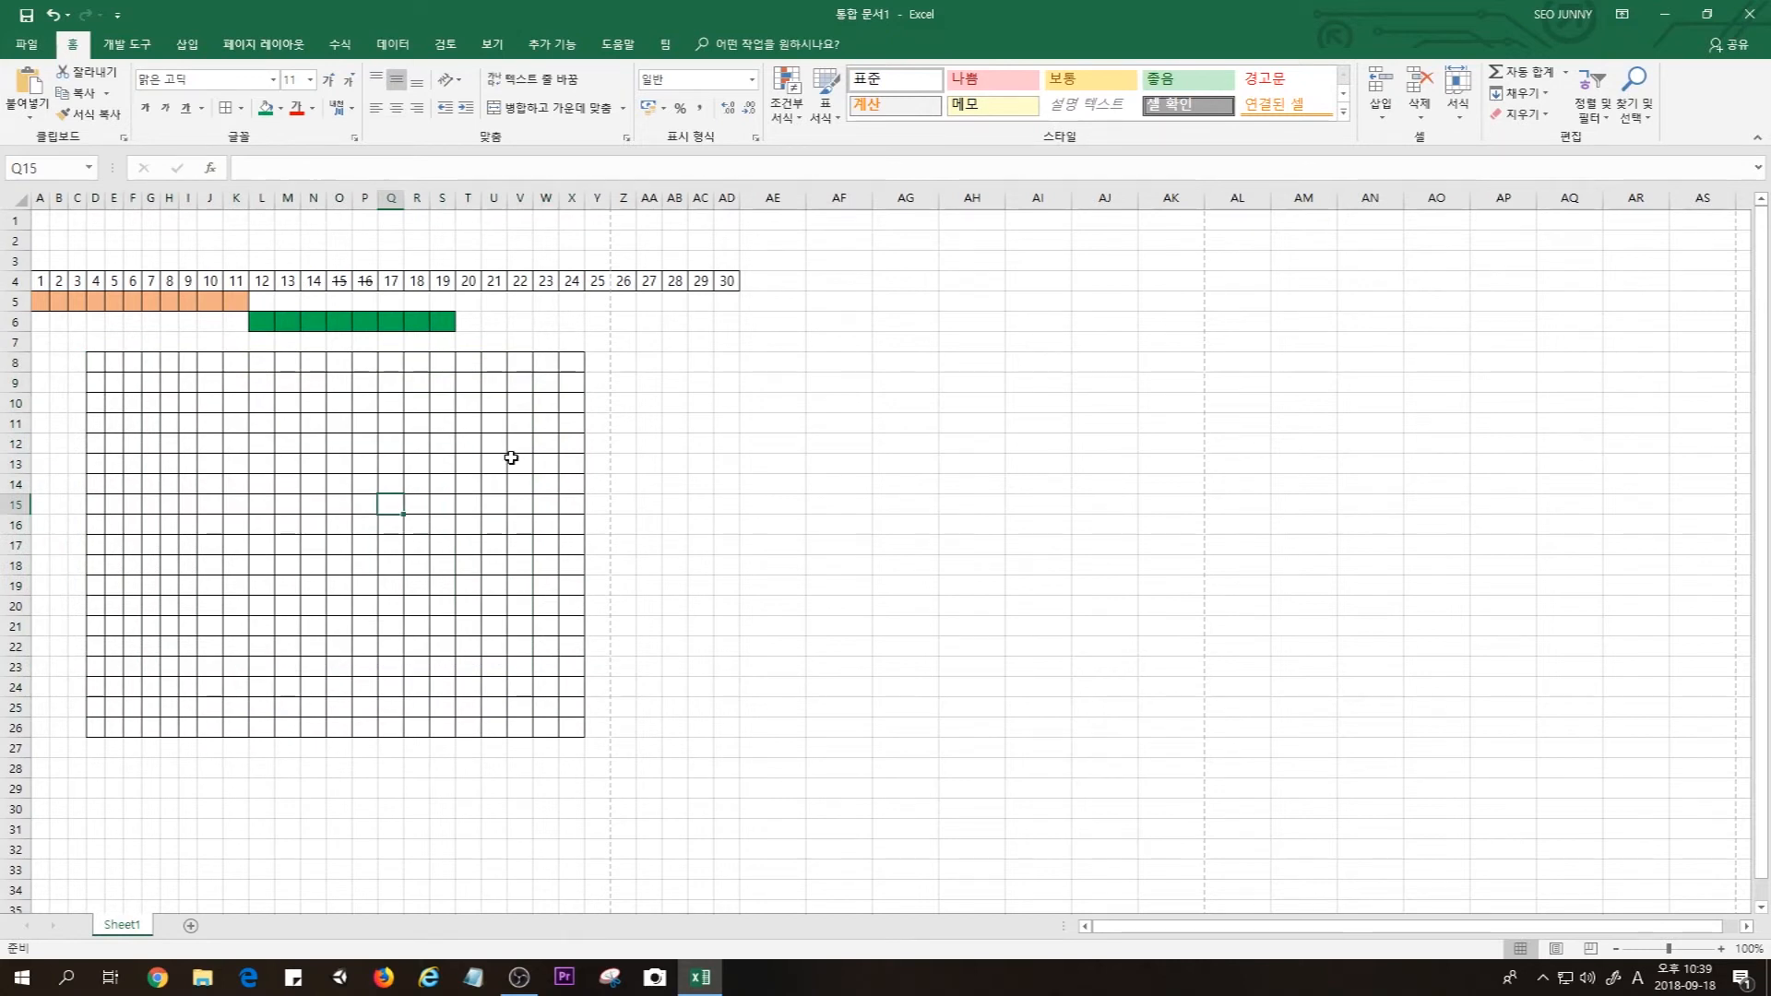
pyautogui.moveTo(96, 362); pyautogui.dragTo(573, 743)
pyautogui.click(570, 767)
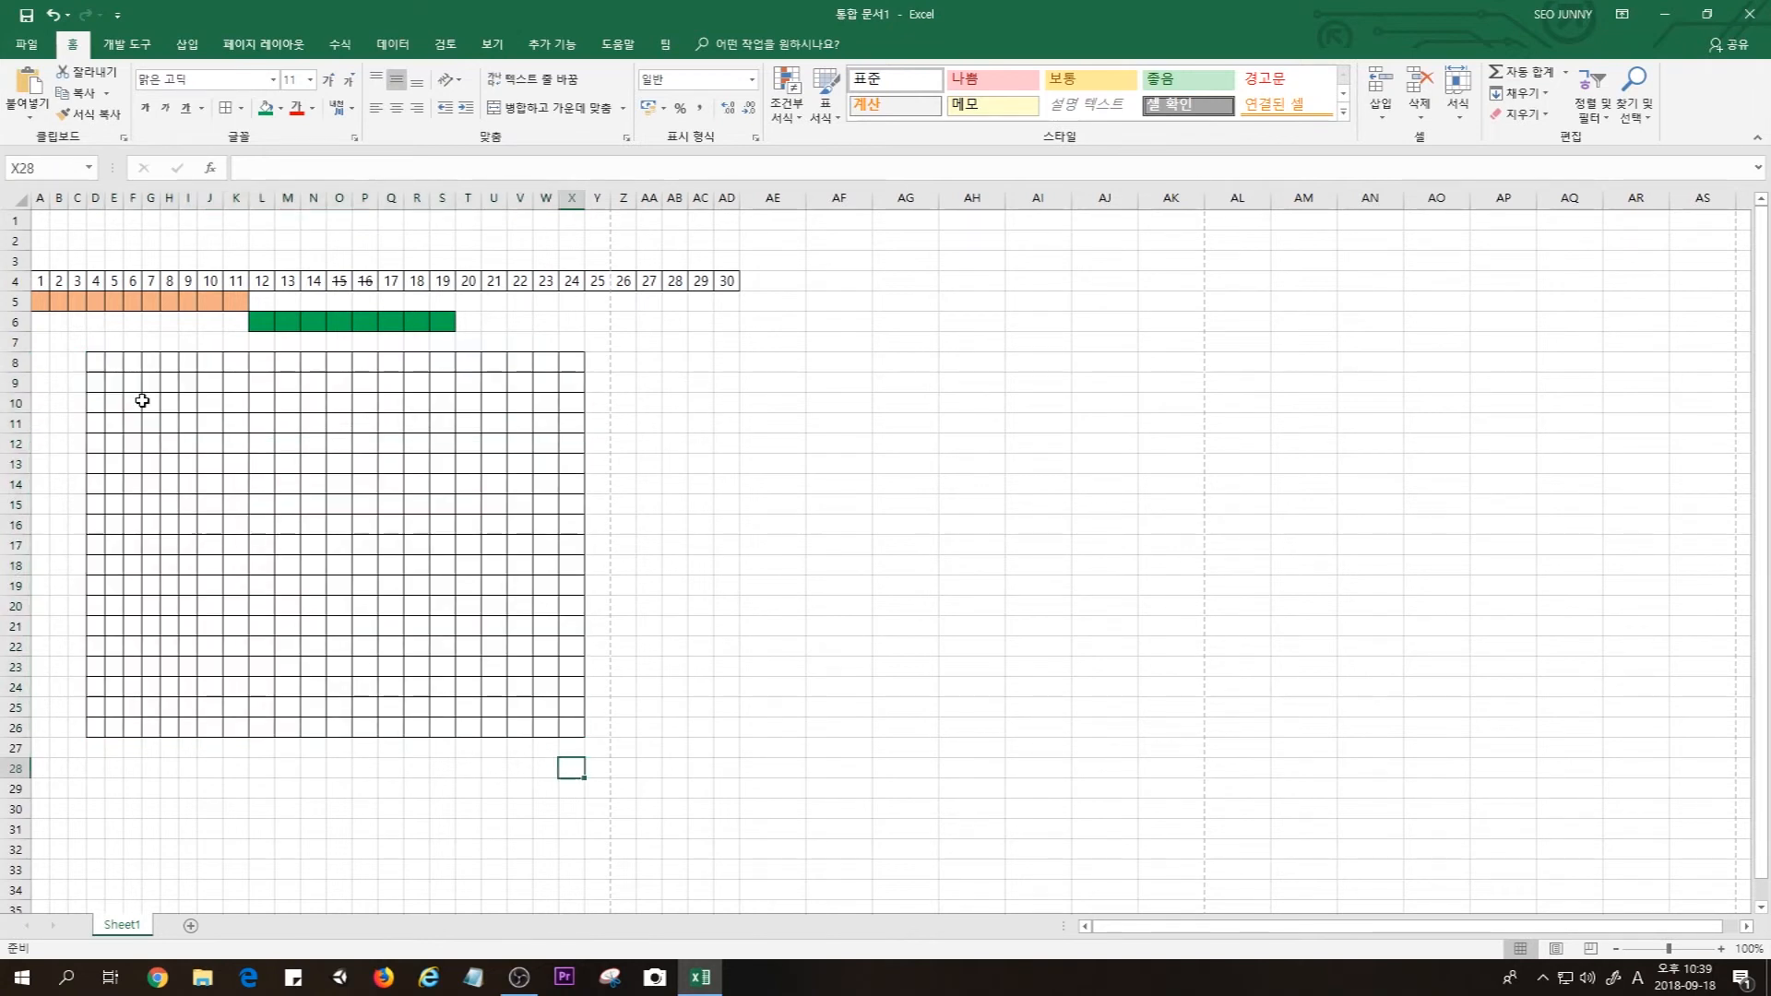
pyautogui.moveTo(94, 359); pyautogui.dragTo(550, 612)
pyautogui.click(416, 524)
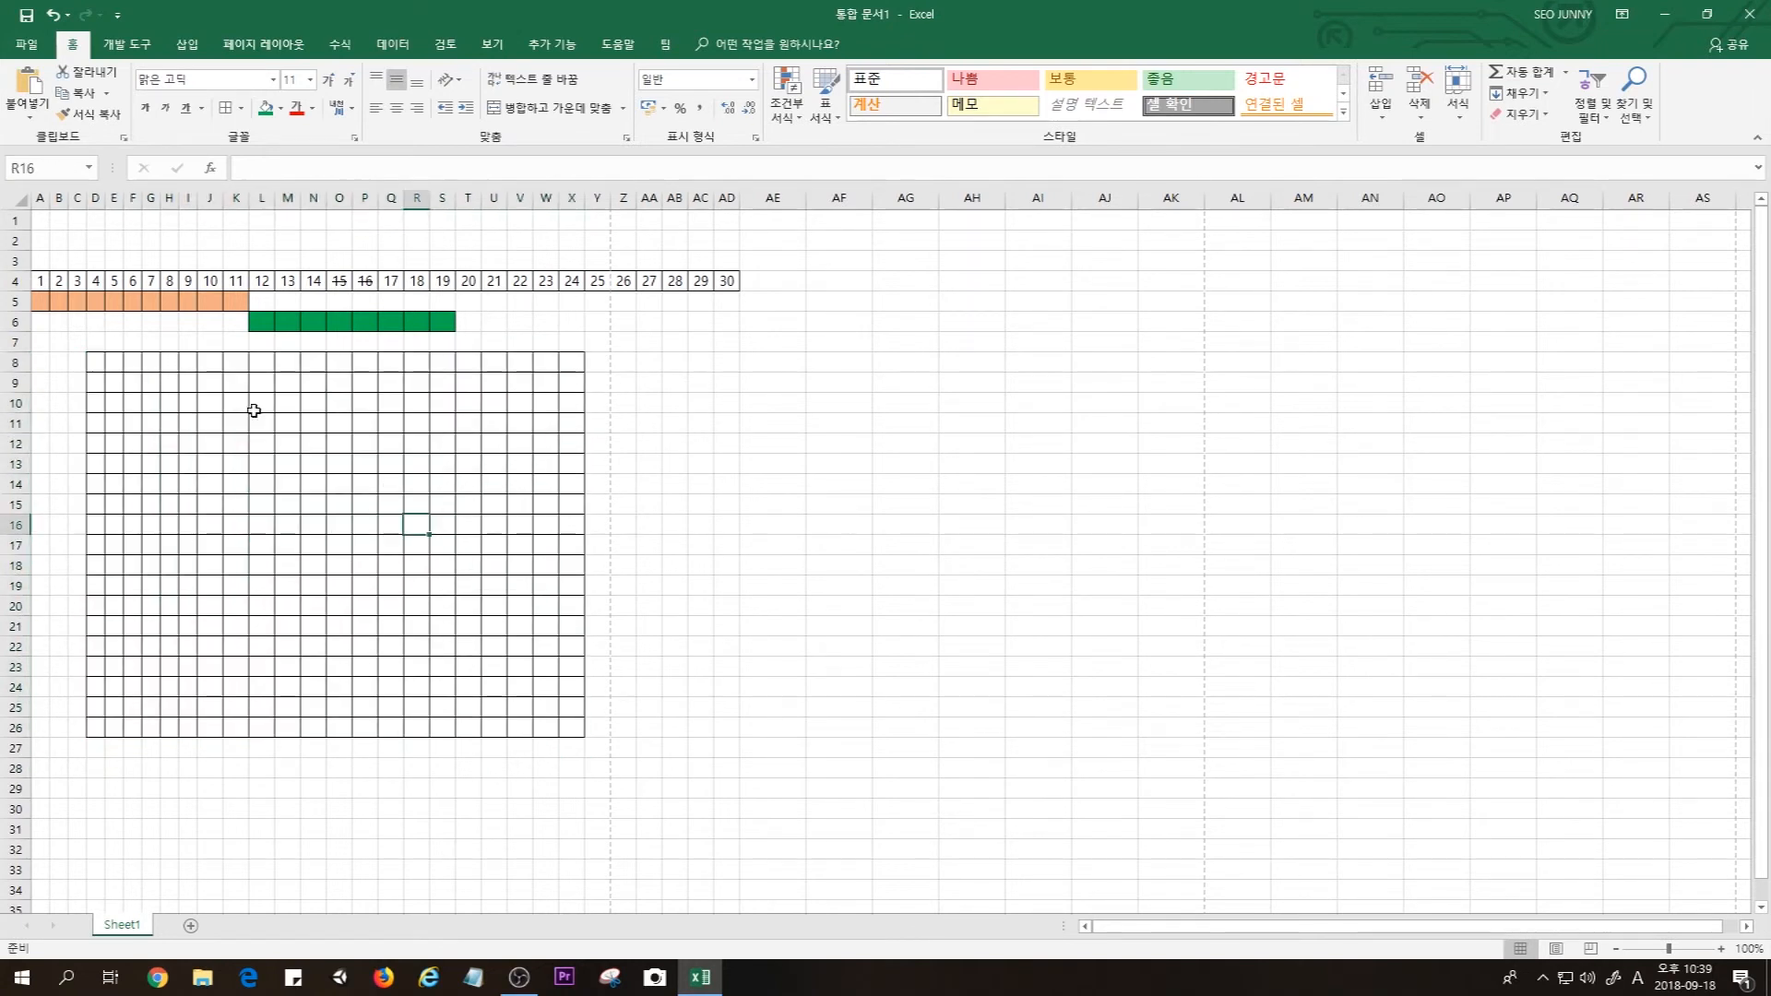
# Check how the sheet with the bordered grid looks in the print preview, and return to the sheet
pyautogui.click(28, 44)
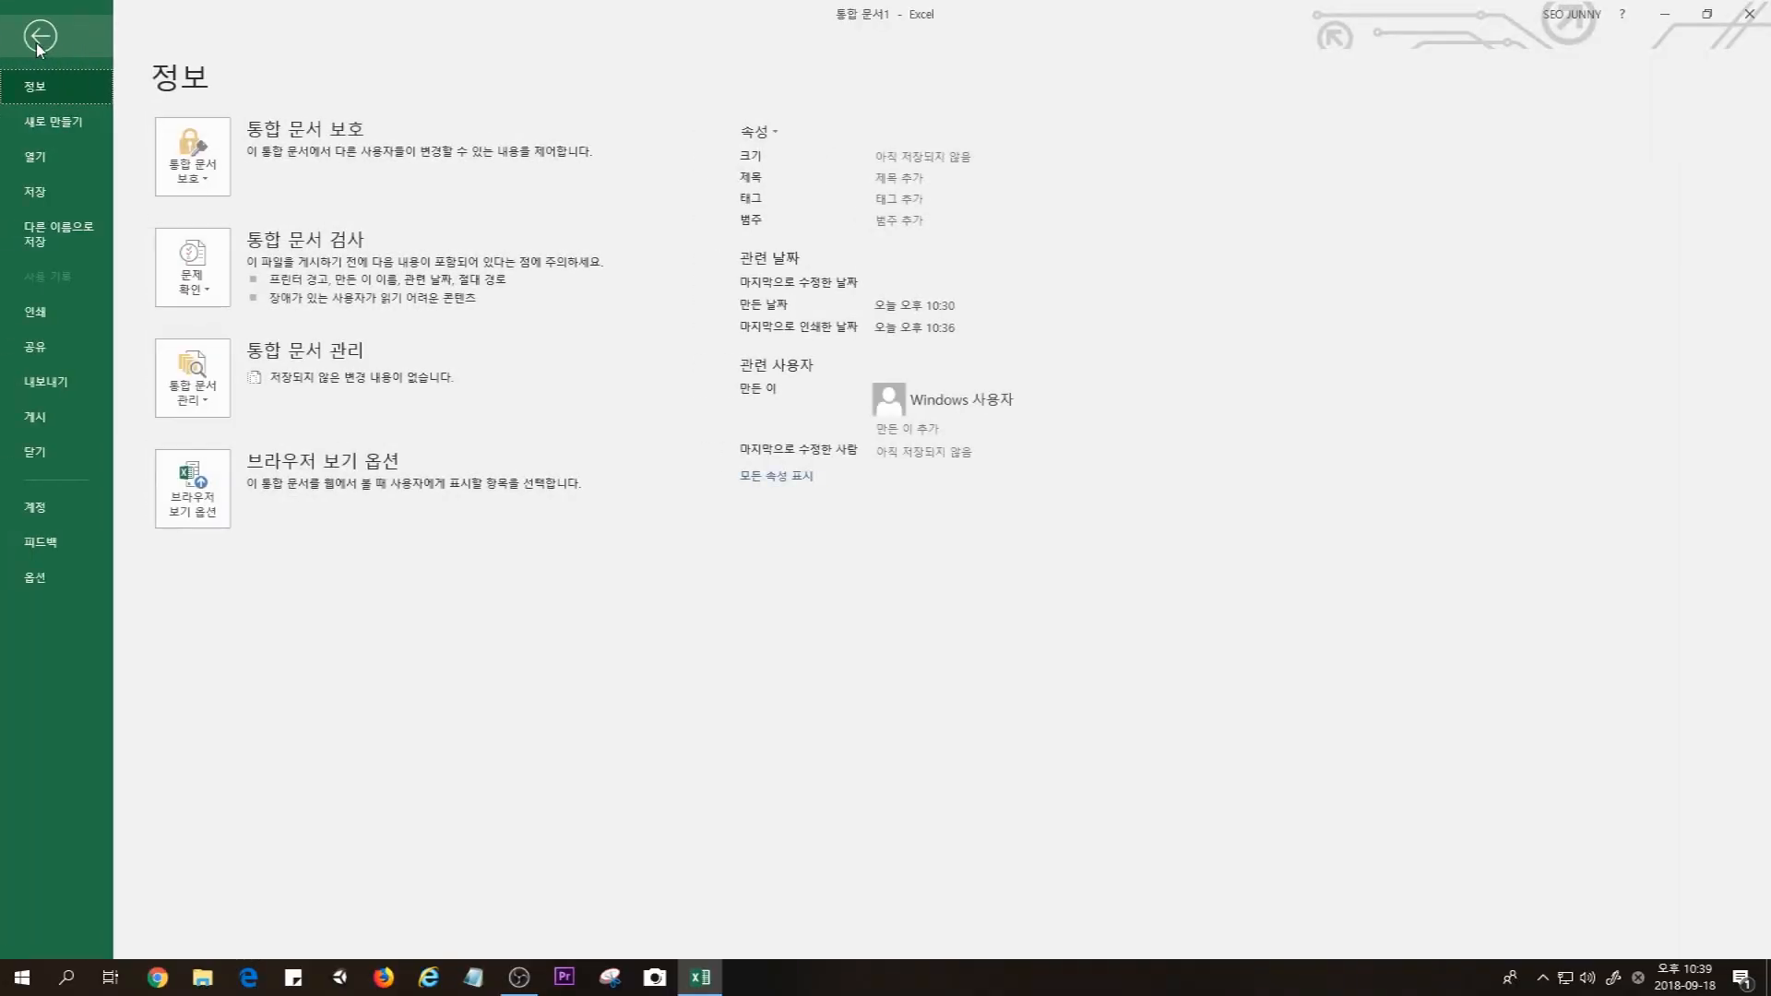
pyautogui.click(37, 312)
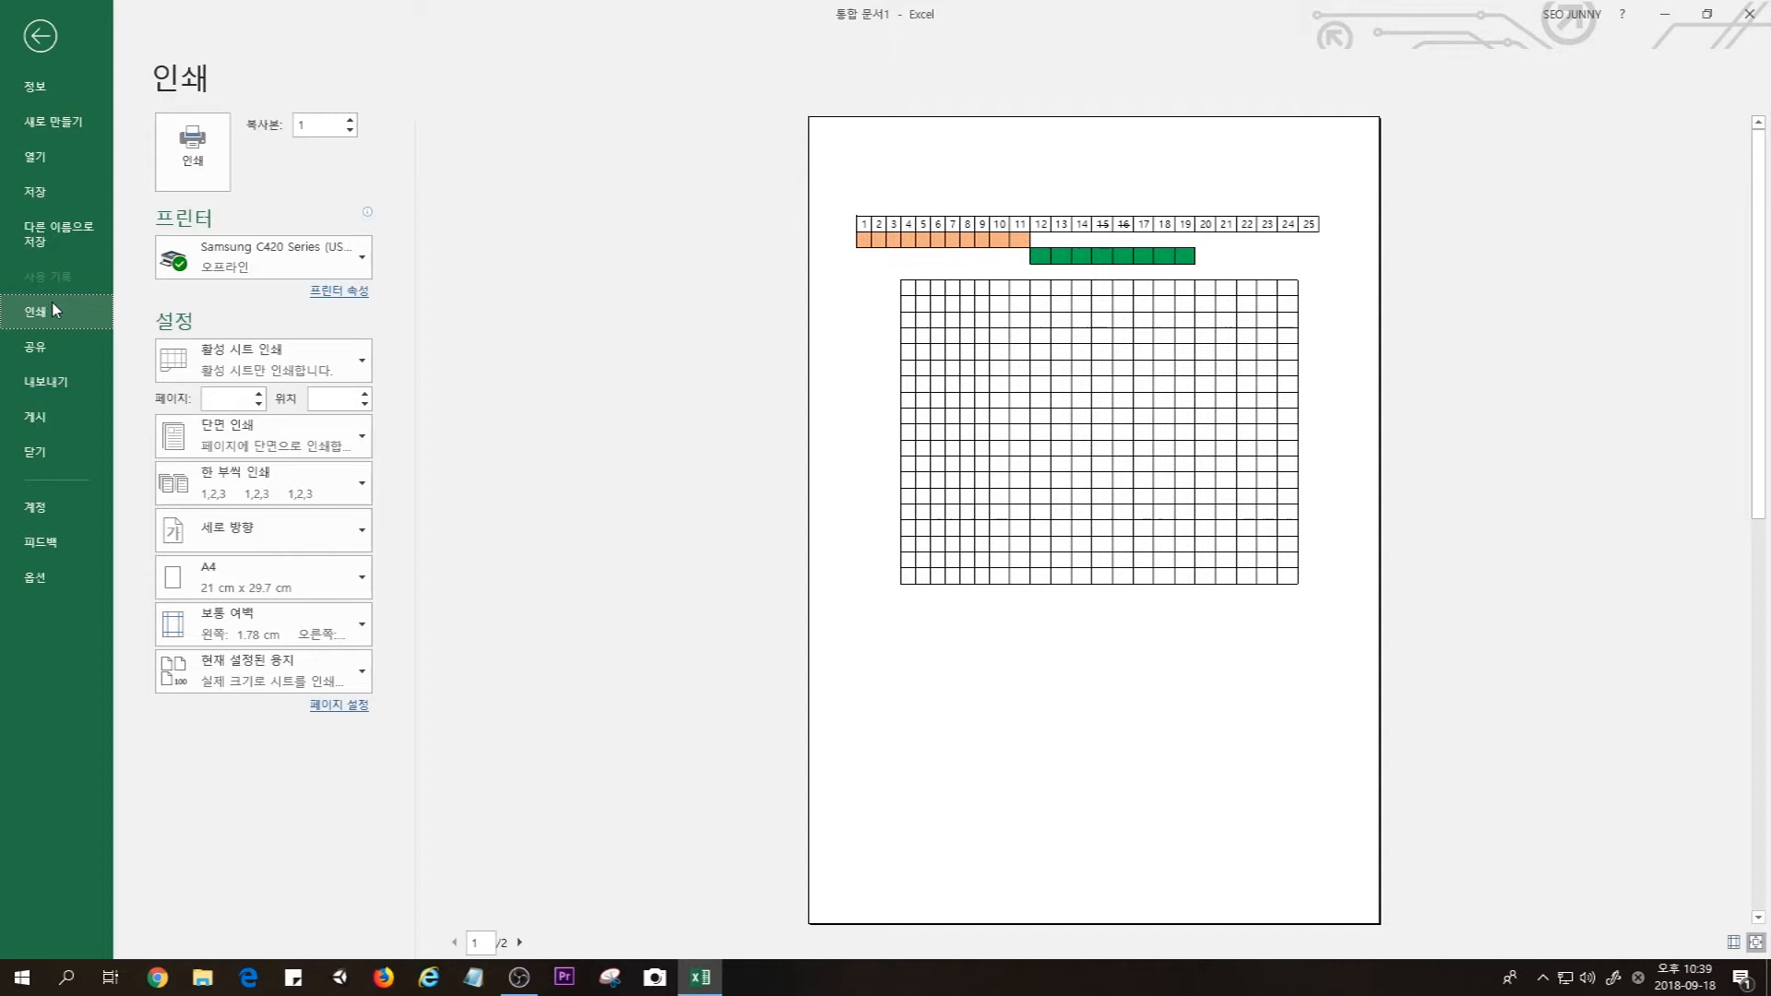
pyautogui.click(39, 36)
# Undo the borders applied to cells D8 to X26
pyautogui.click(418, 457)
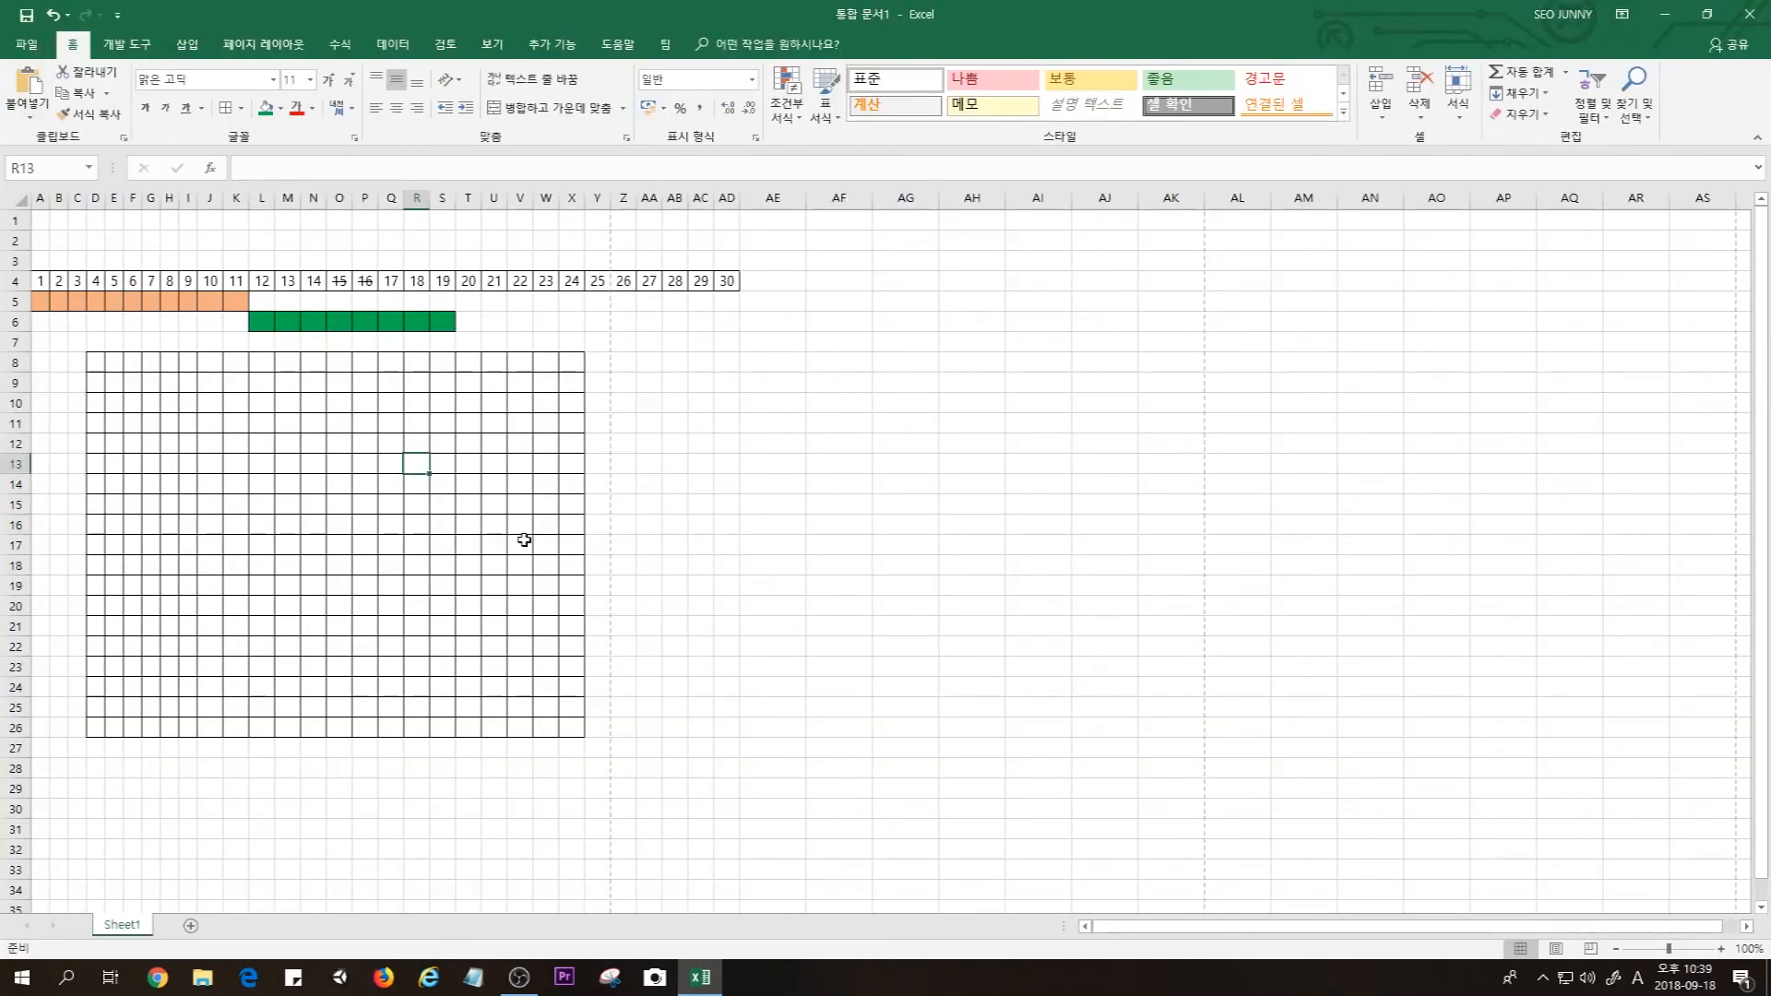
pyautogui.hotkey('ctrl', 'z')
pyautogui.click(419, 527)
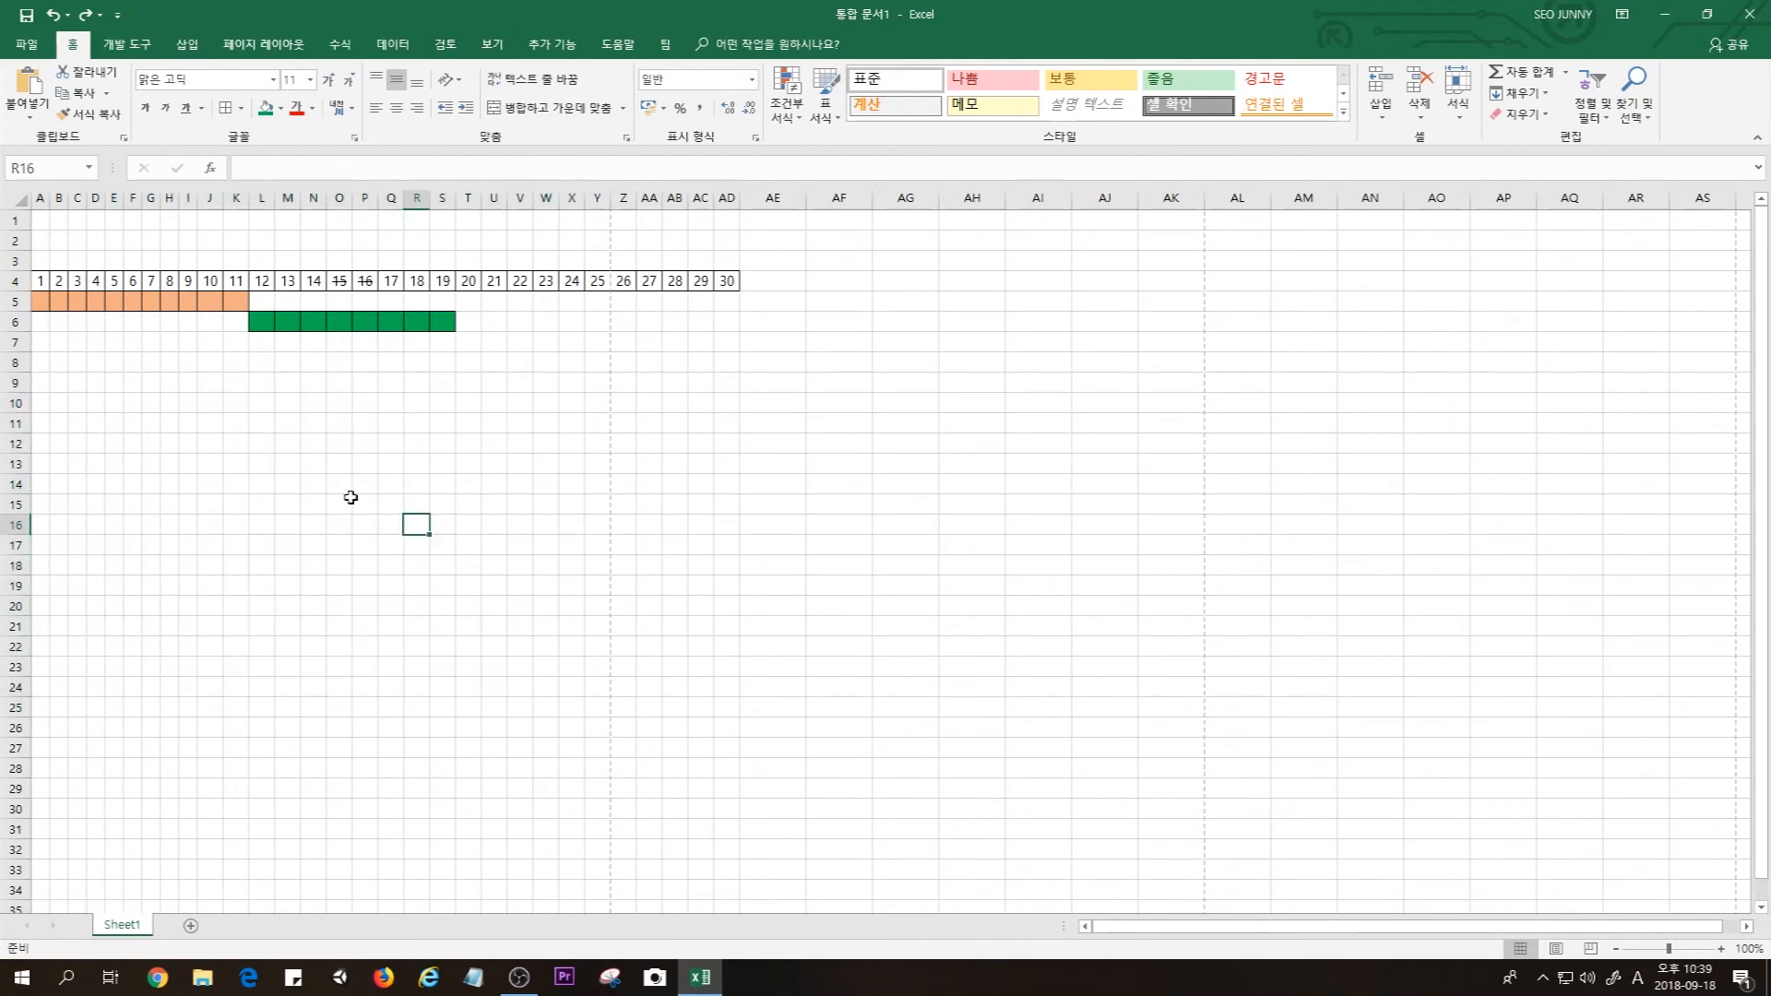
# Apply dotted borders to the top, bottom and inner horizontal edges of cells C8 to X25
pyautogui.moveTo(74, 362); pyautogui.dragTo(568, 706)
pyautogui.click(241, 108)
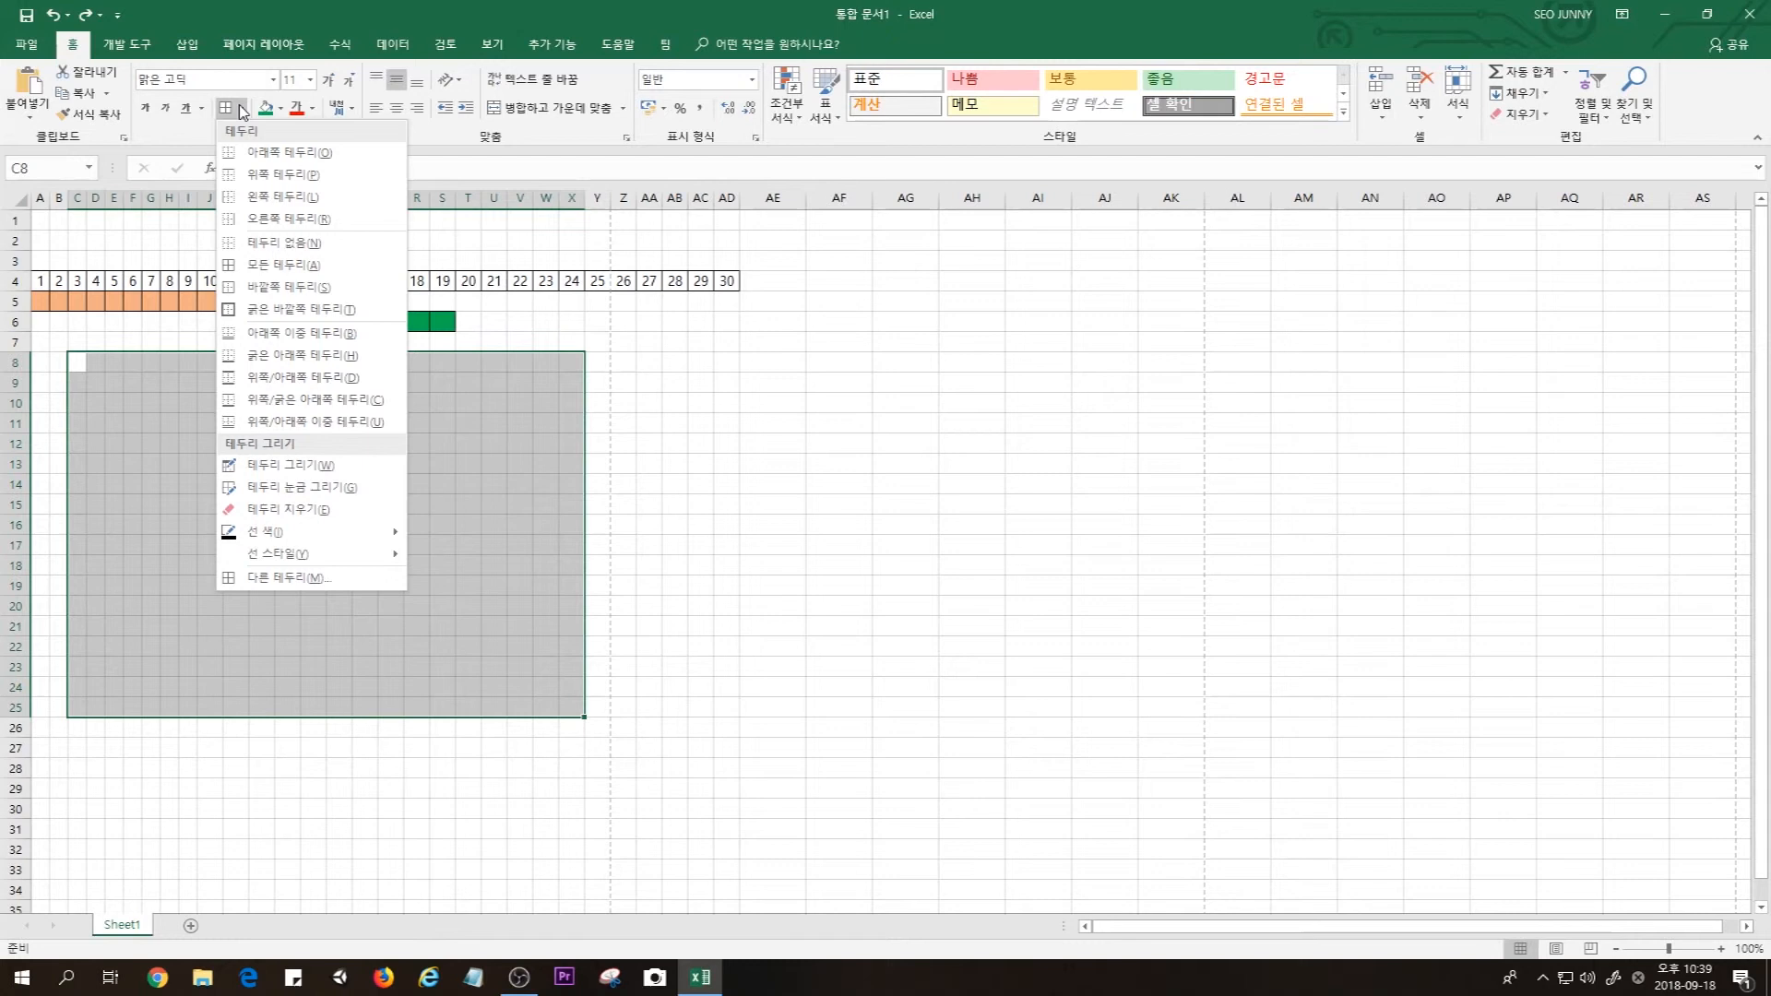
pyautogui.click(334, 578)
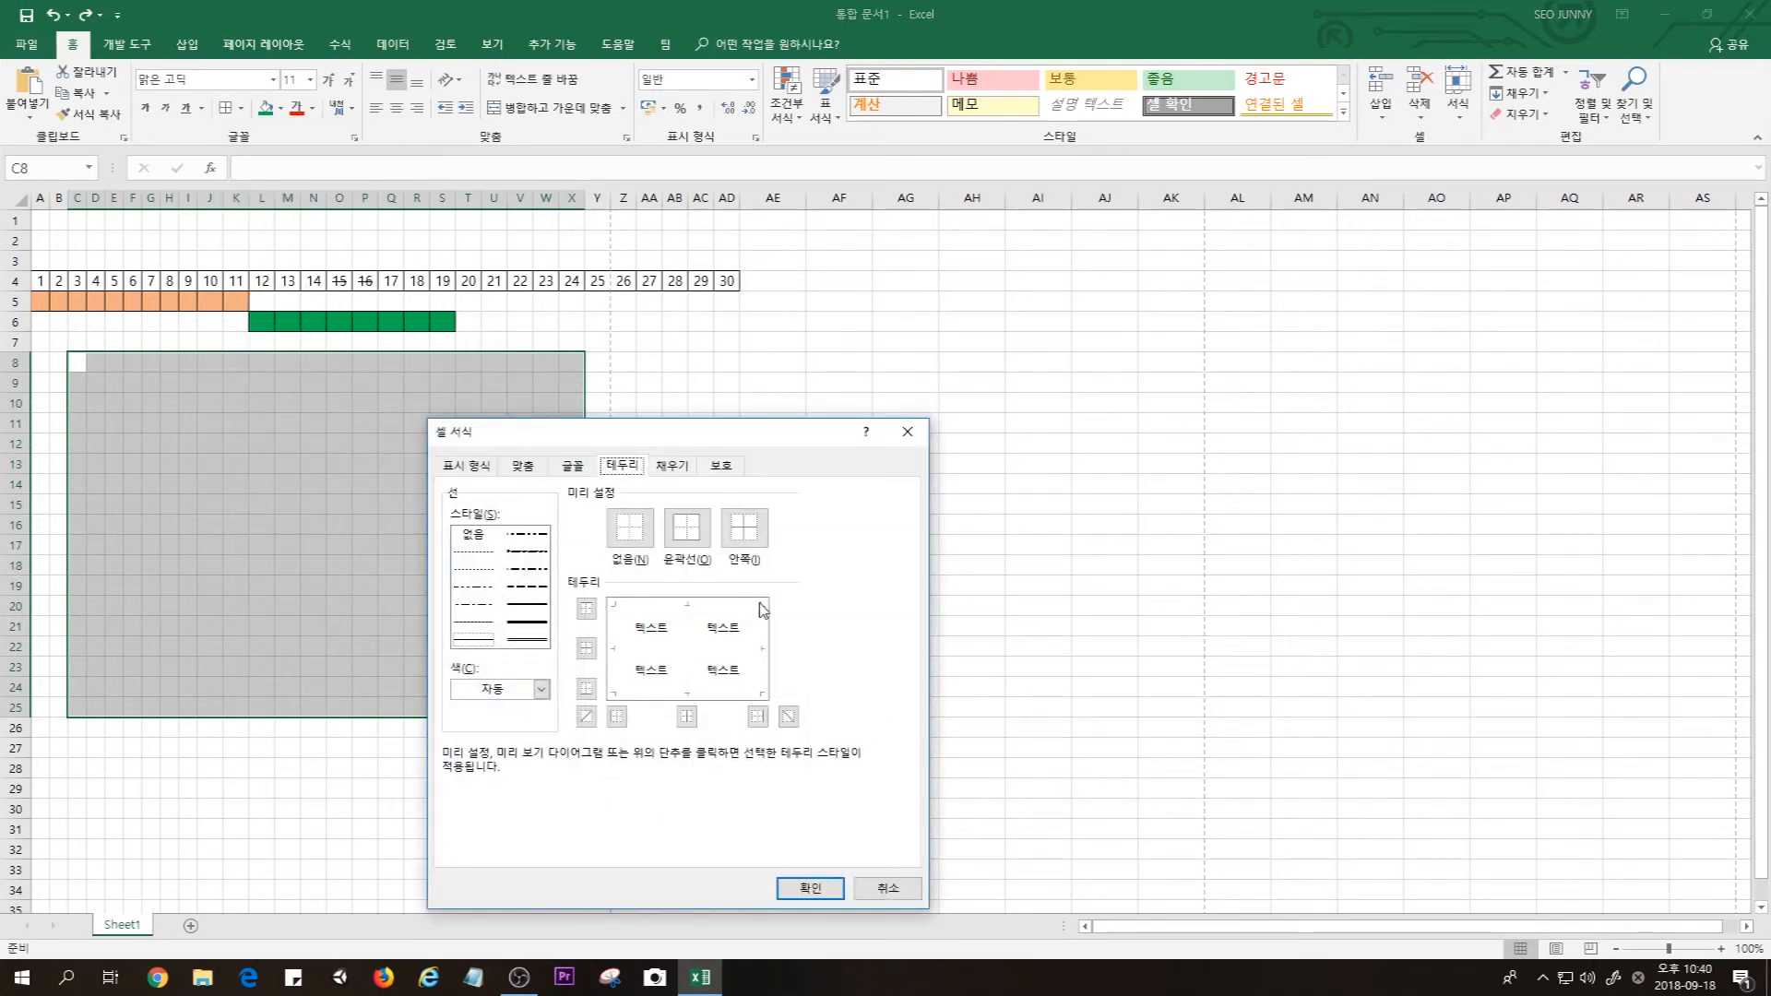
pyautogui.moveTo(721, 426); pyautogui.dragTo(891, 281)
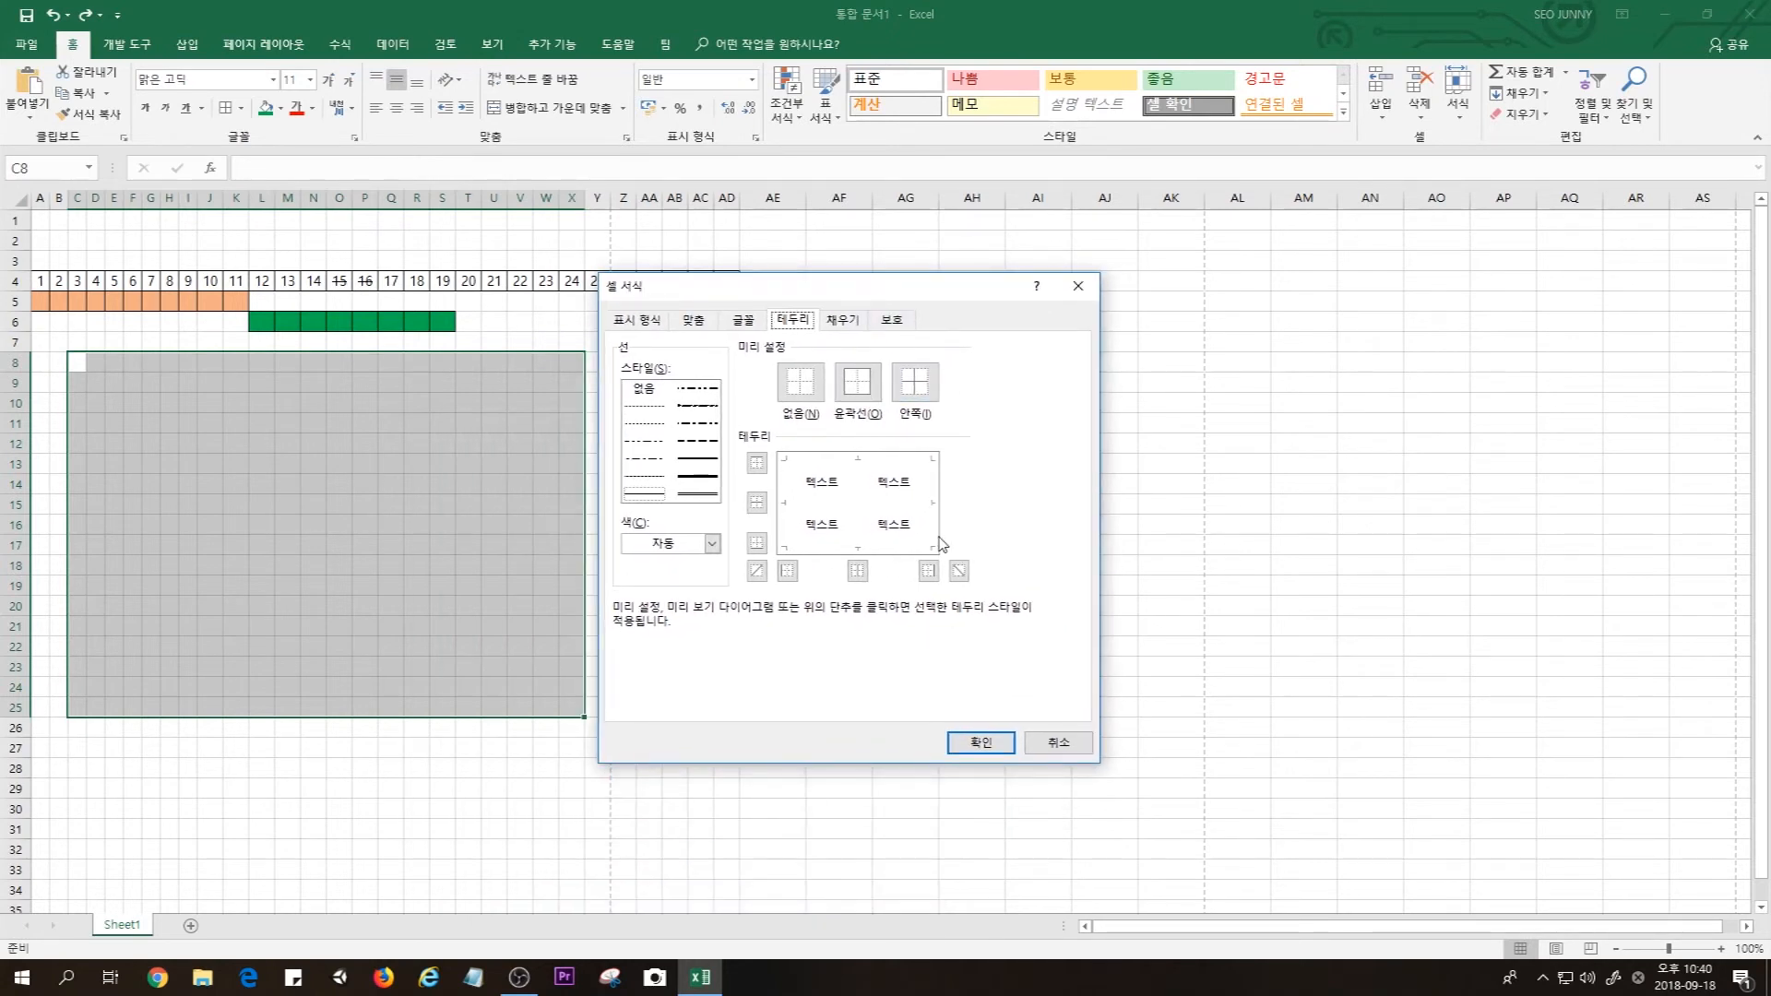
pyautogui.click(641, 409)
pyautogui.click(858, 515)
pyautogui.click(862, 503)
pyautogui.click(900, 461)
pyautogui.click(903, 505)
pyautogui.click(893, 548)
pyautogui.click(972, 743)
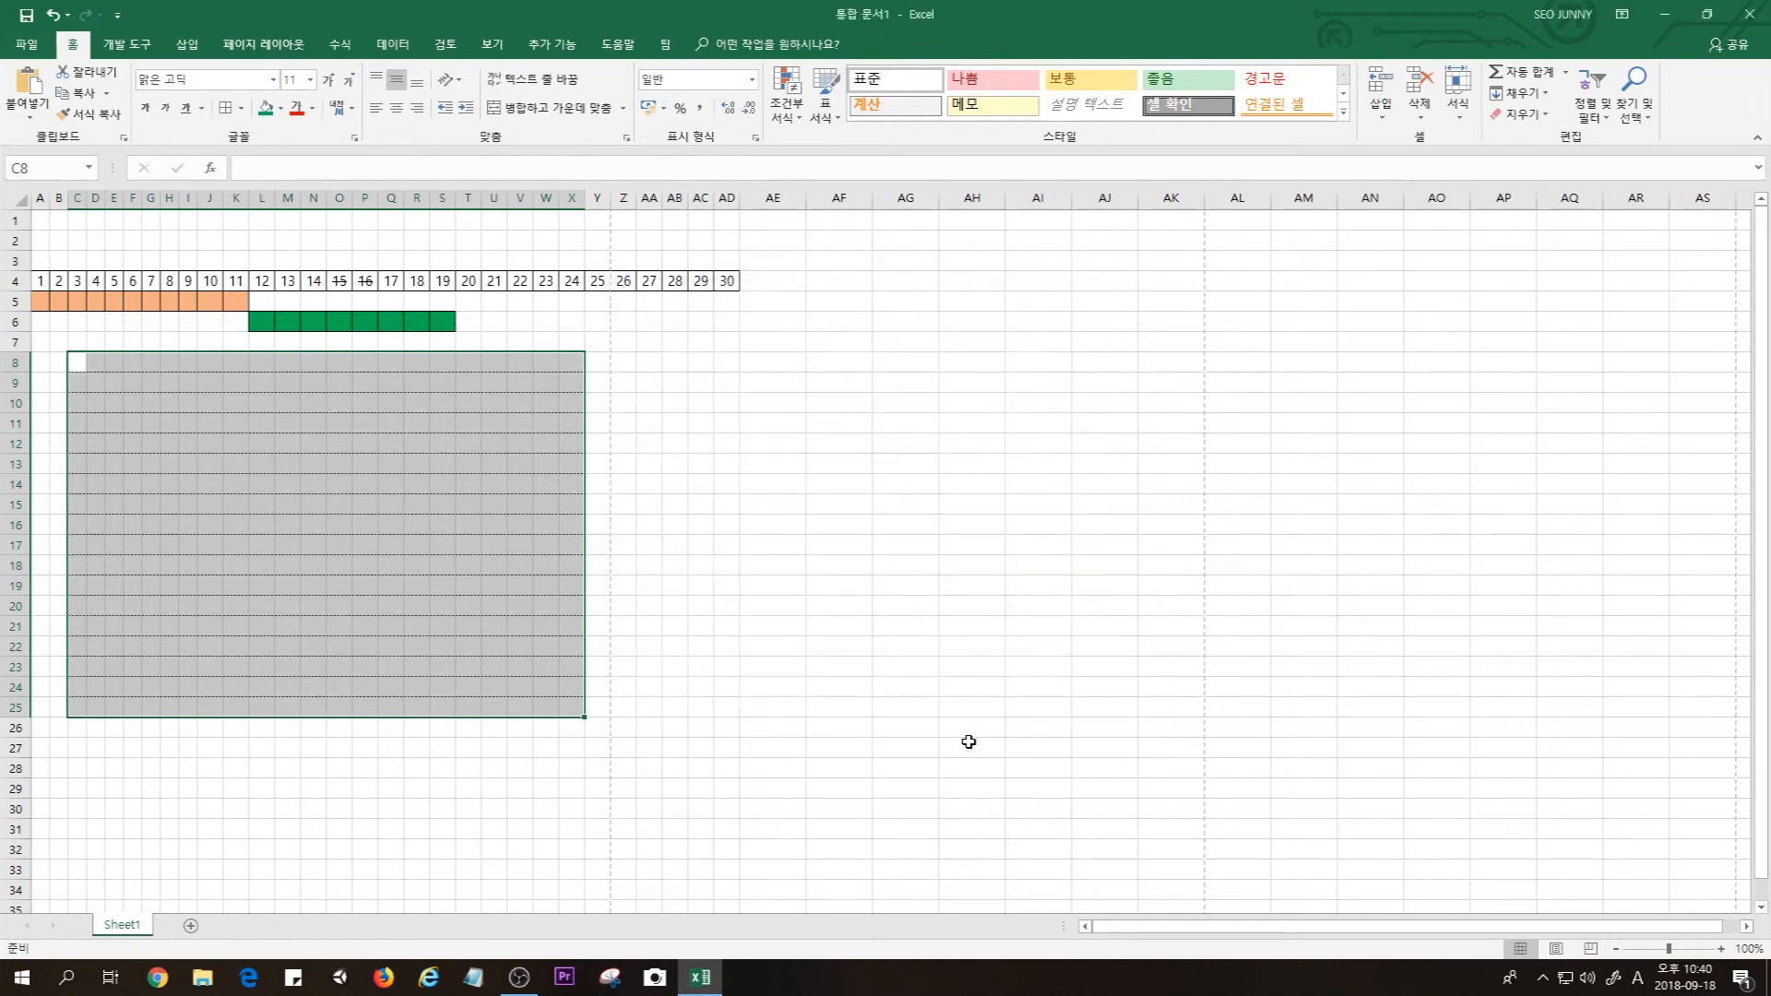
pyautogui.click(496, 586)
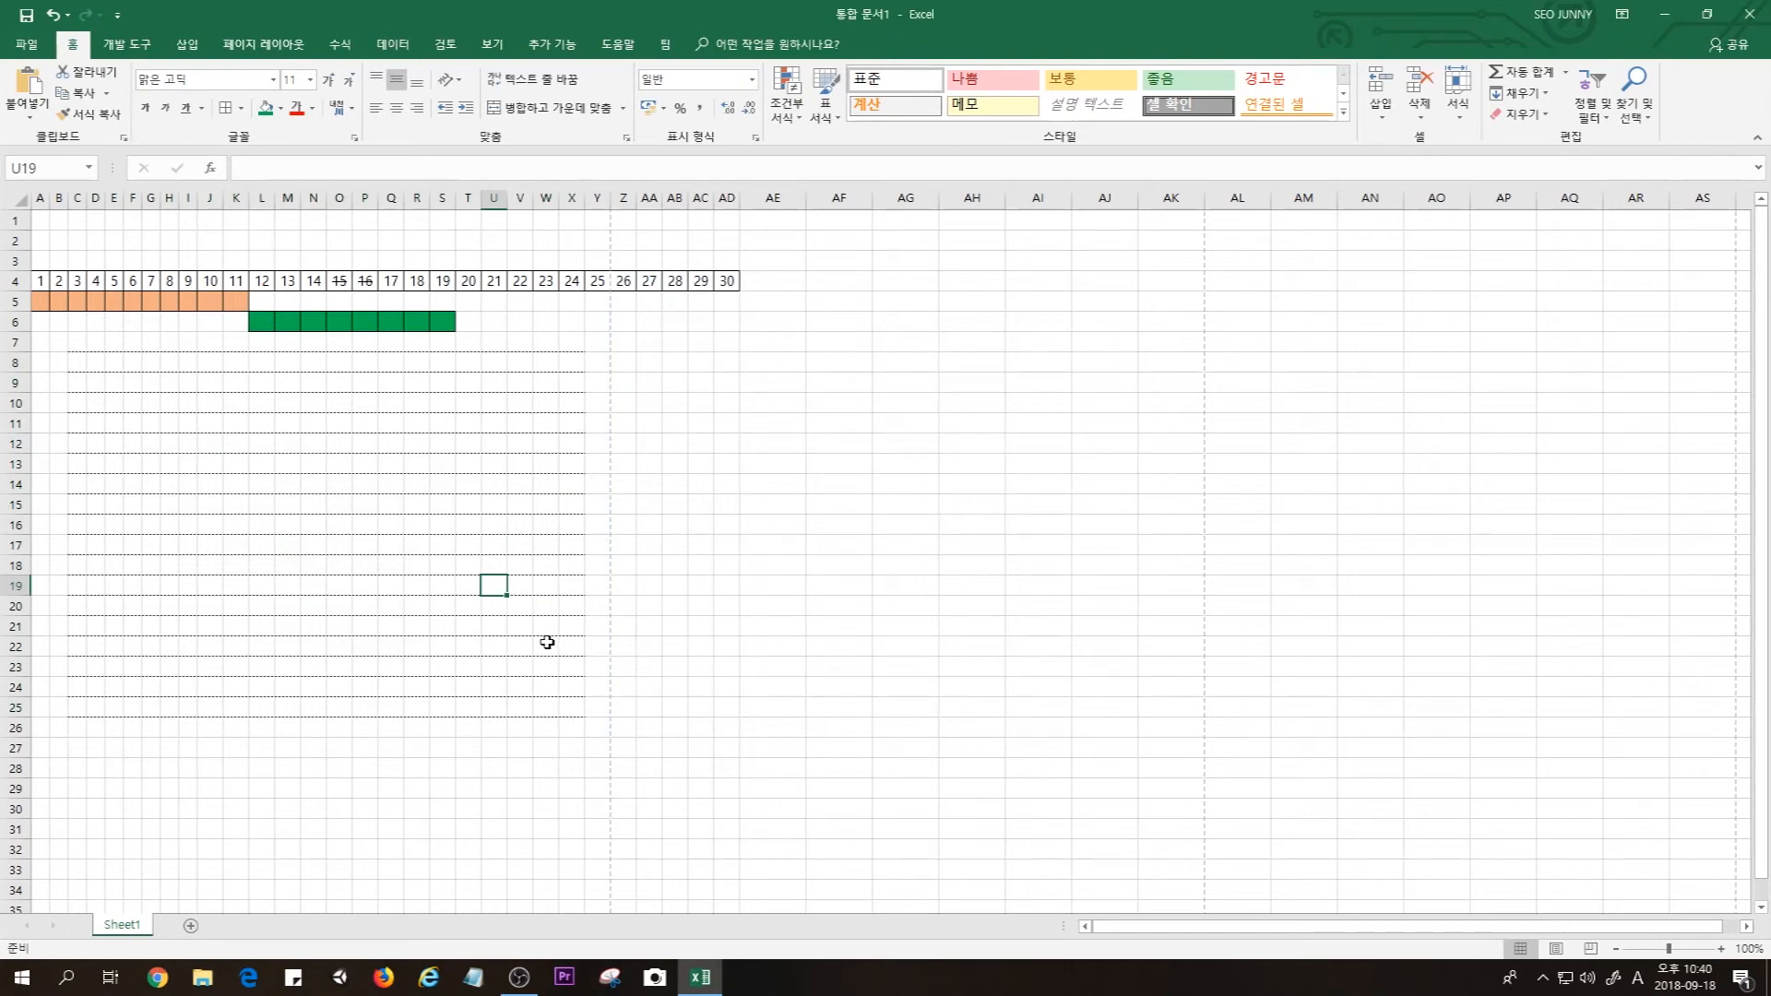
# Add a solid outside border around cells C8 to X25
pyautogui.moveTo(79, 361)
pyautogui.mouseDown()
pyautogui.moveTo(119, 486)
pyautogui.moveTo(257, 700)
pyautogui.moveTo(570, 704)
pyautogui.mouseUp()
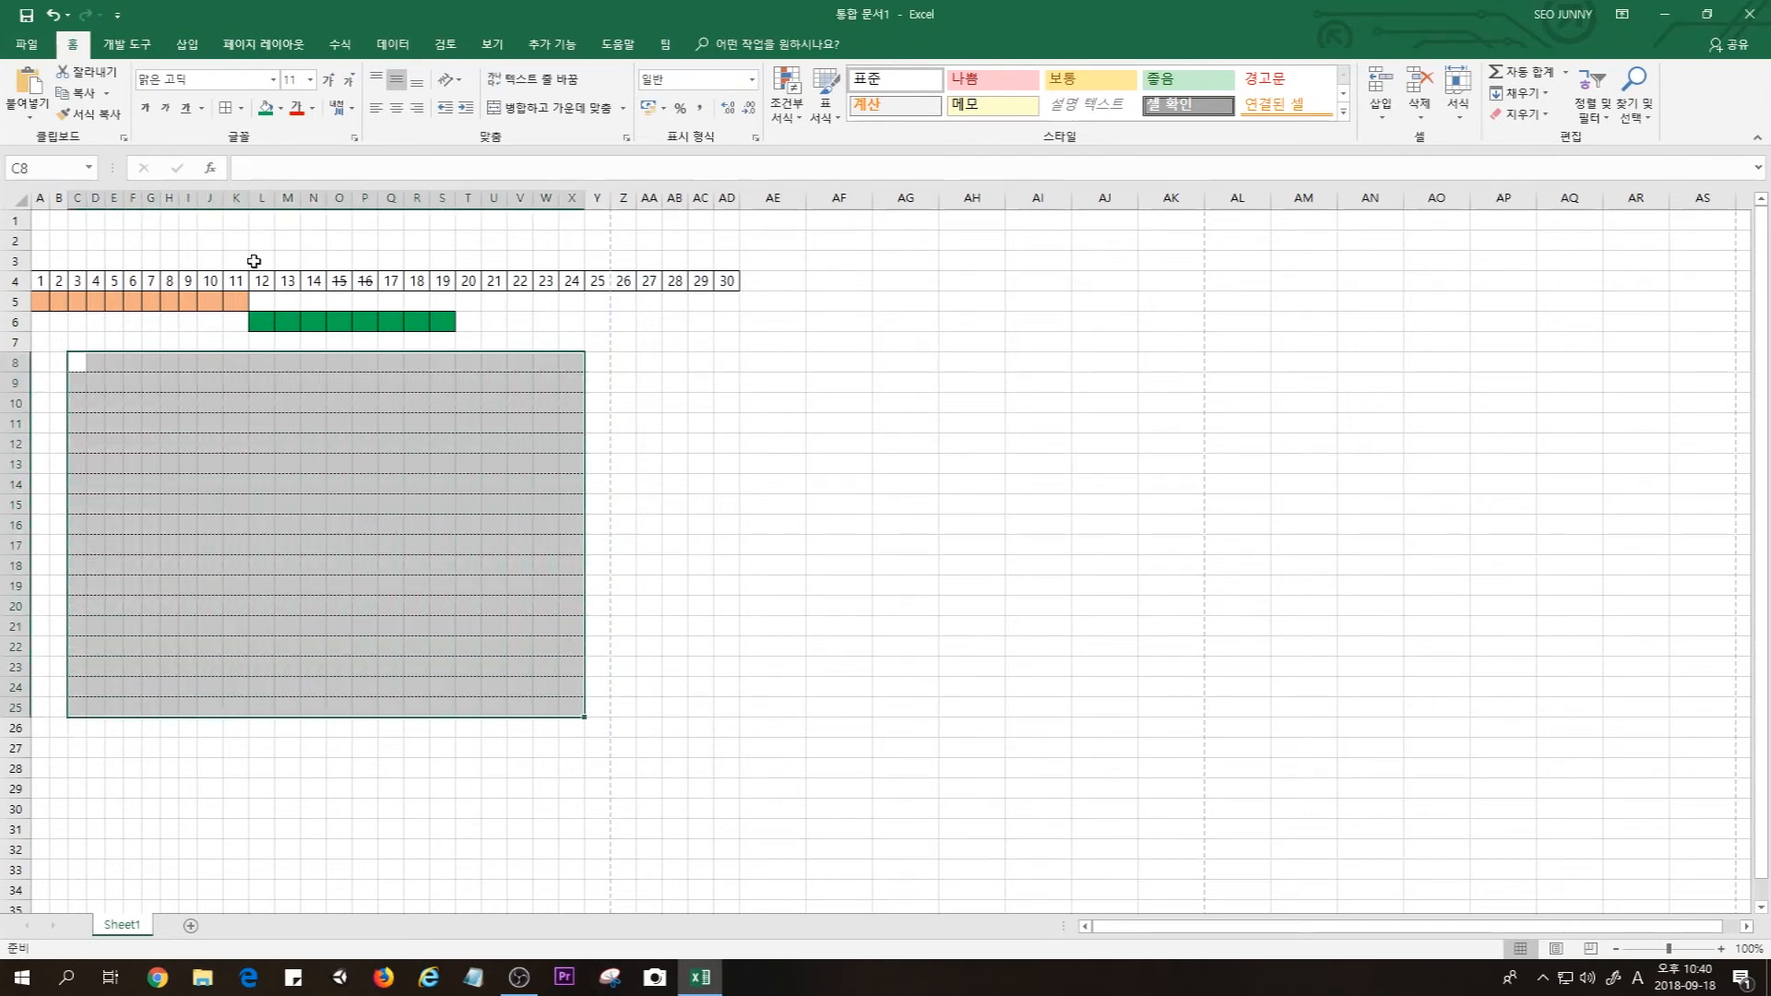
pyautogui.click(240, 108)
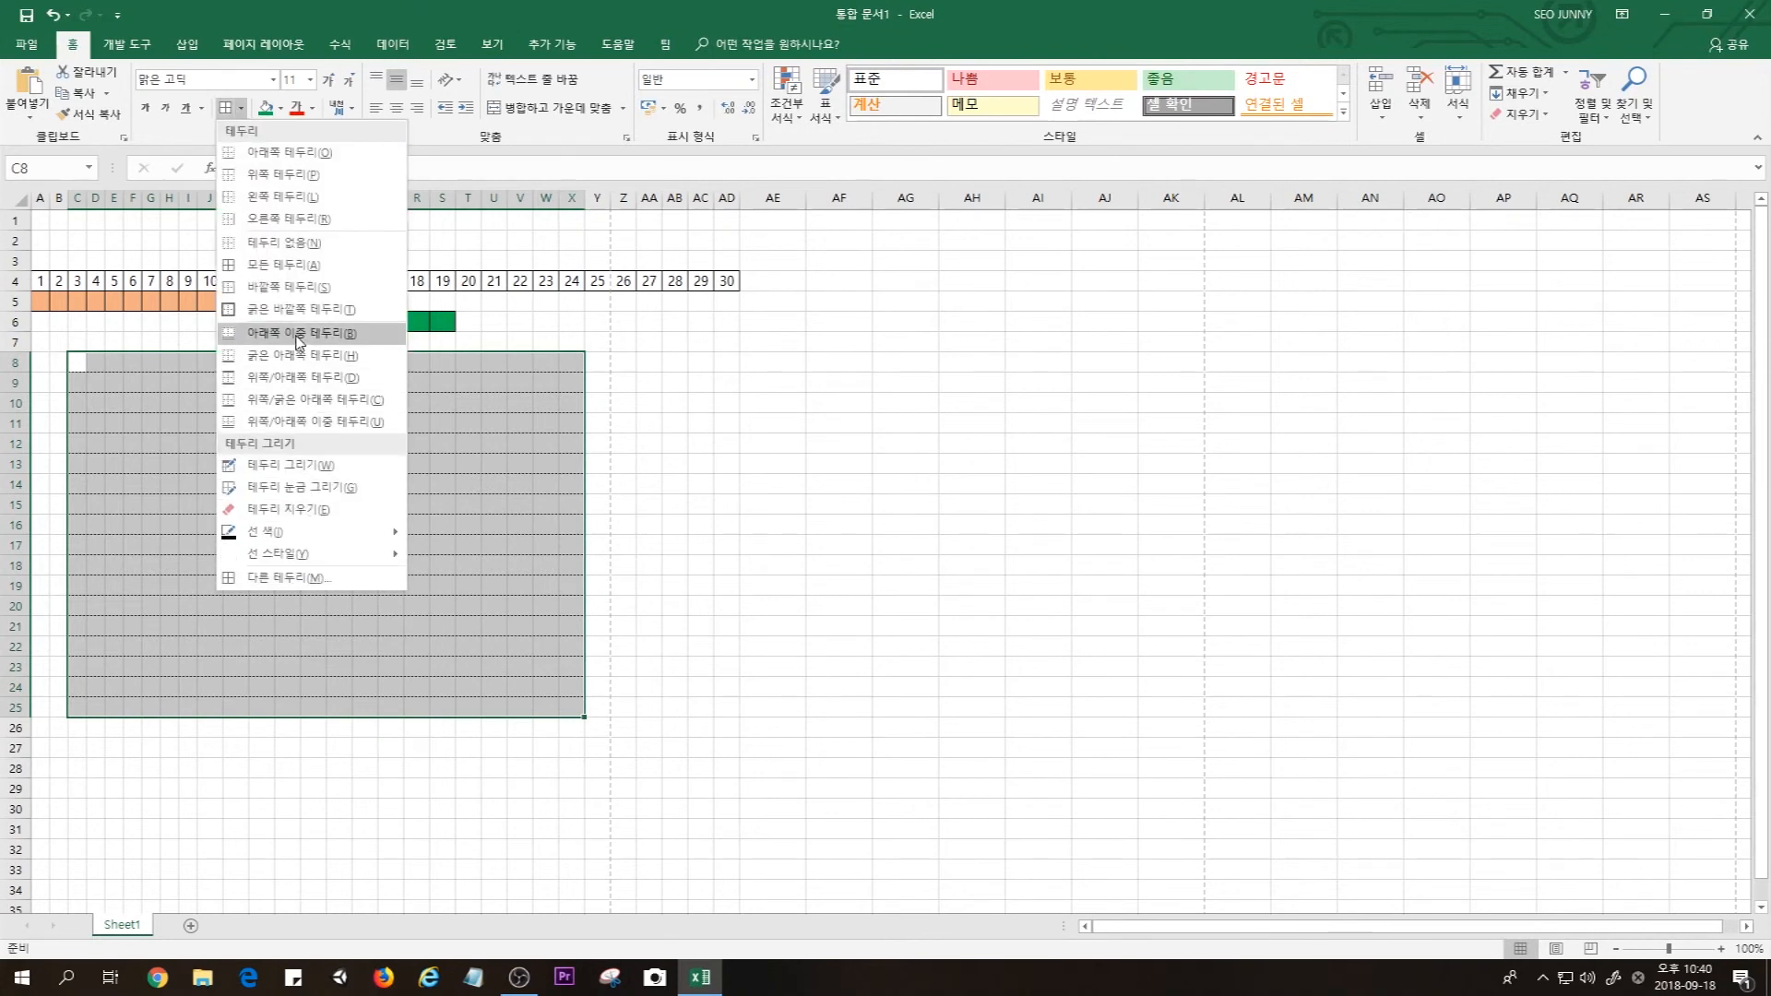
pyautogui.click(299, 307)
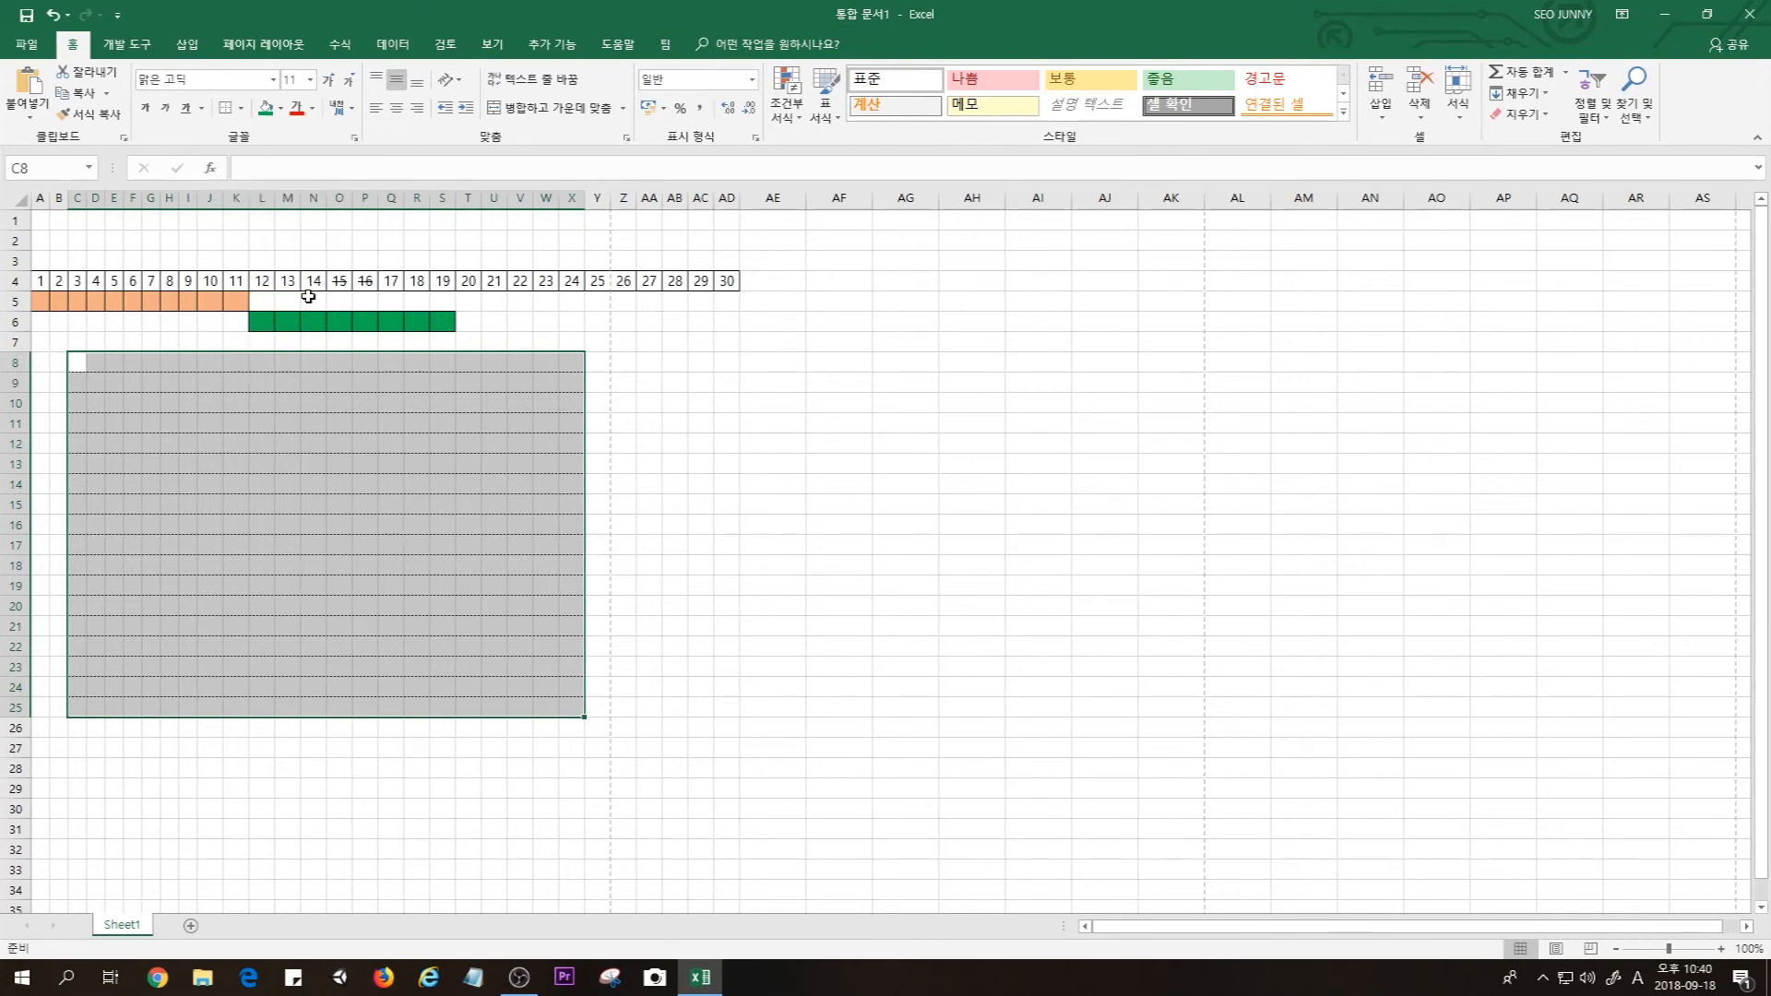
pyautogui.click(415, 487)
pyautogui.click(456, 602)
pyautogui.moveTo(79, 361); pyautogui.dragTo(581, 716)
pyautogui.click(510, 767)
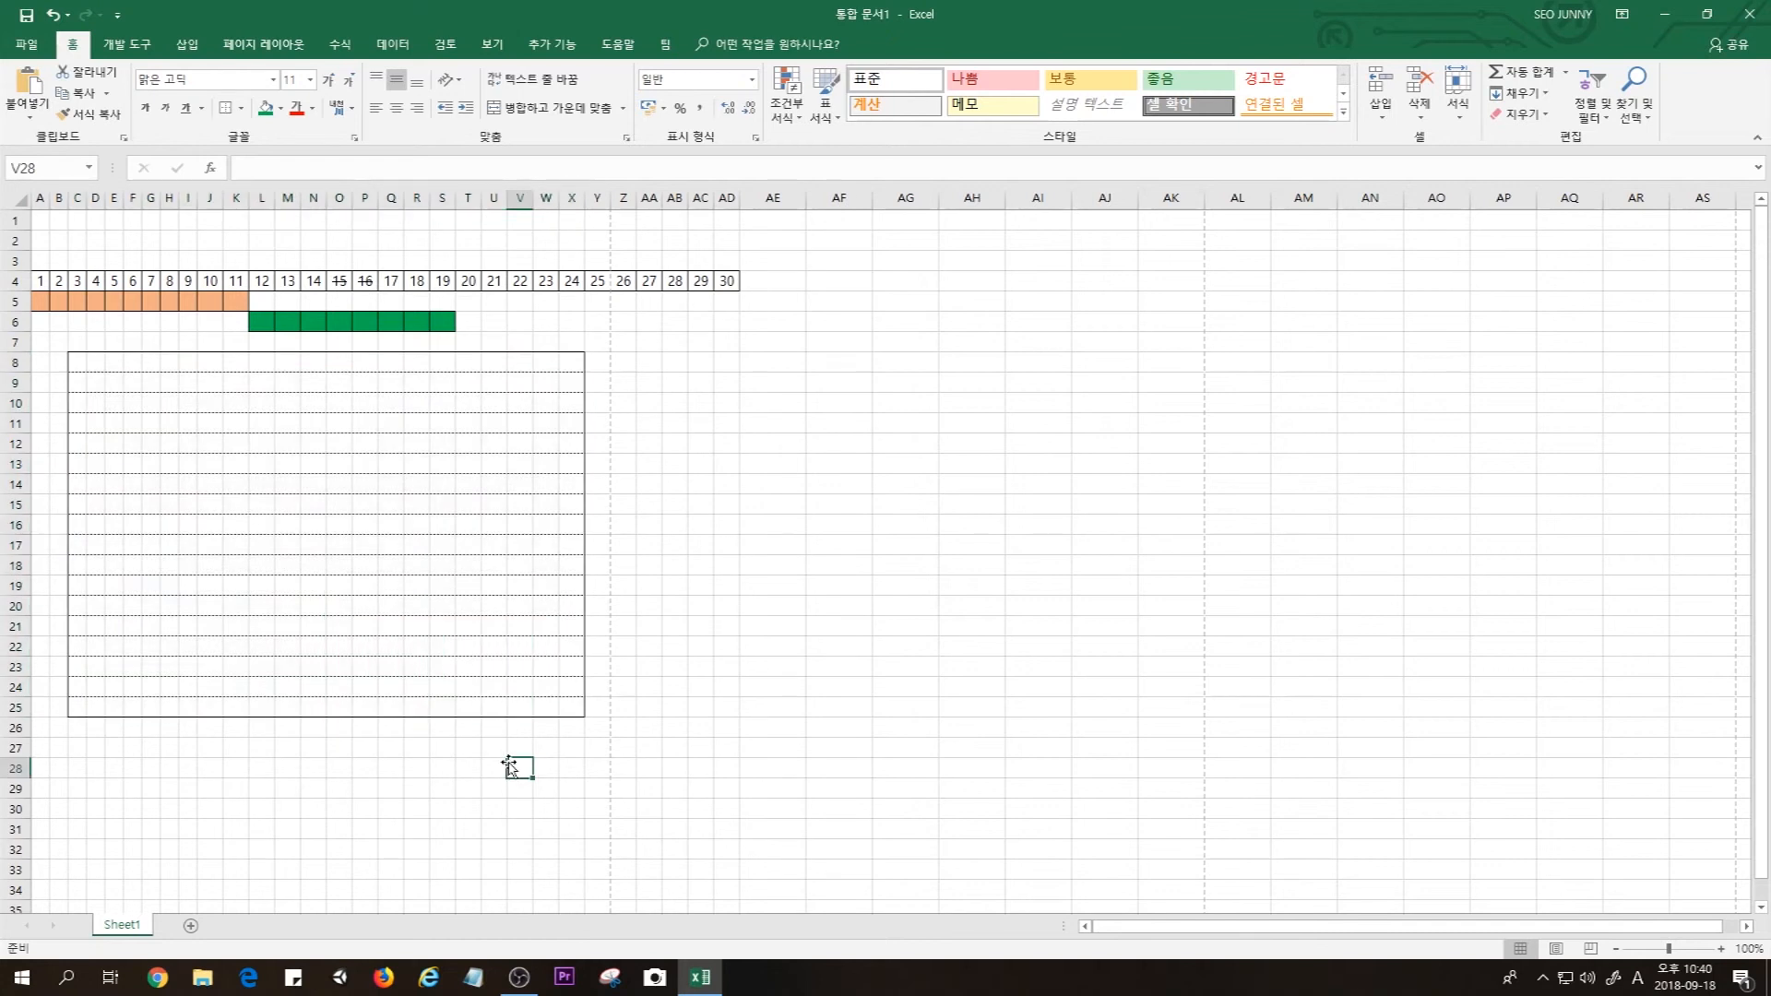
pyautogui.moveTo(77, 360); pyautogui.dragTo(578, 716)
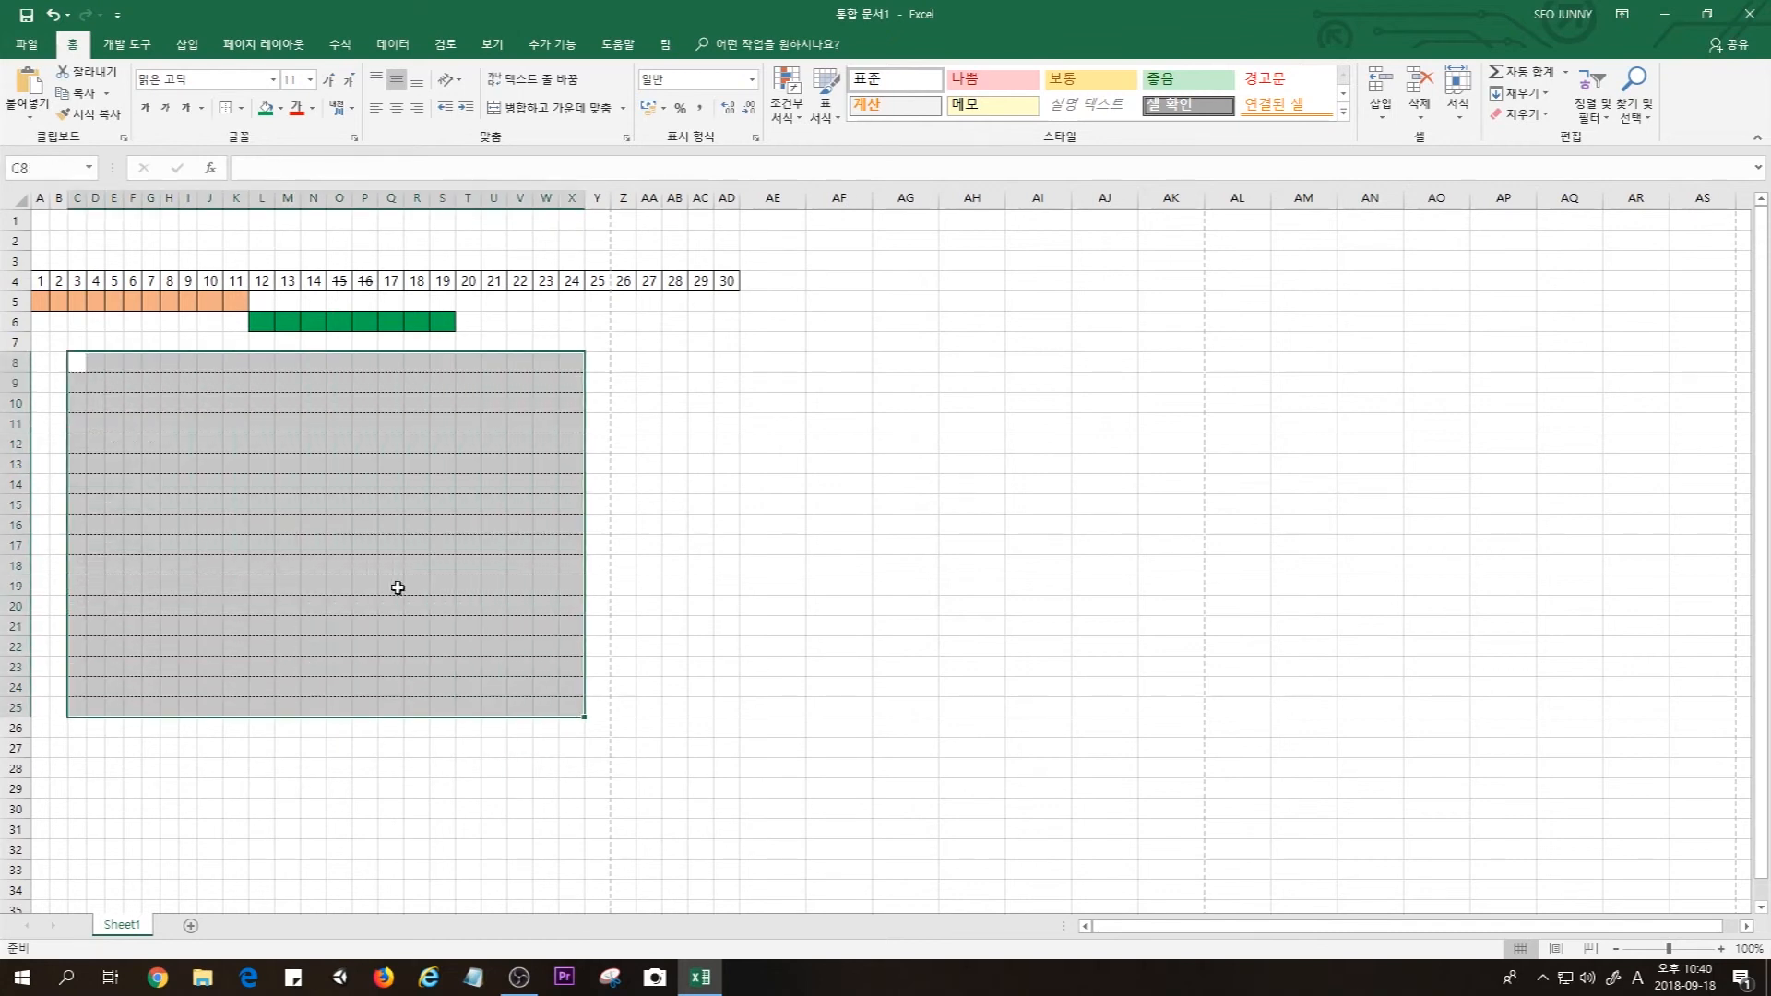
pyautogui.click(460, 552)
pyautogui.click(268, 440)
pyautogui.moveTo(74, 363); pyautogui.dragTo(567, 710)
pyautogui.click(467, 483)
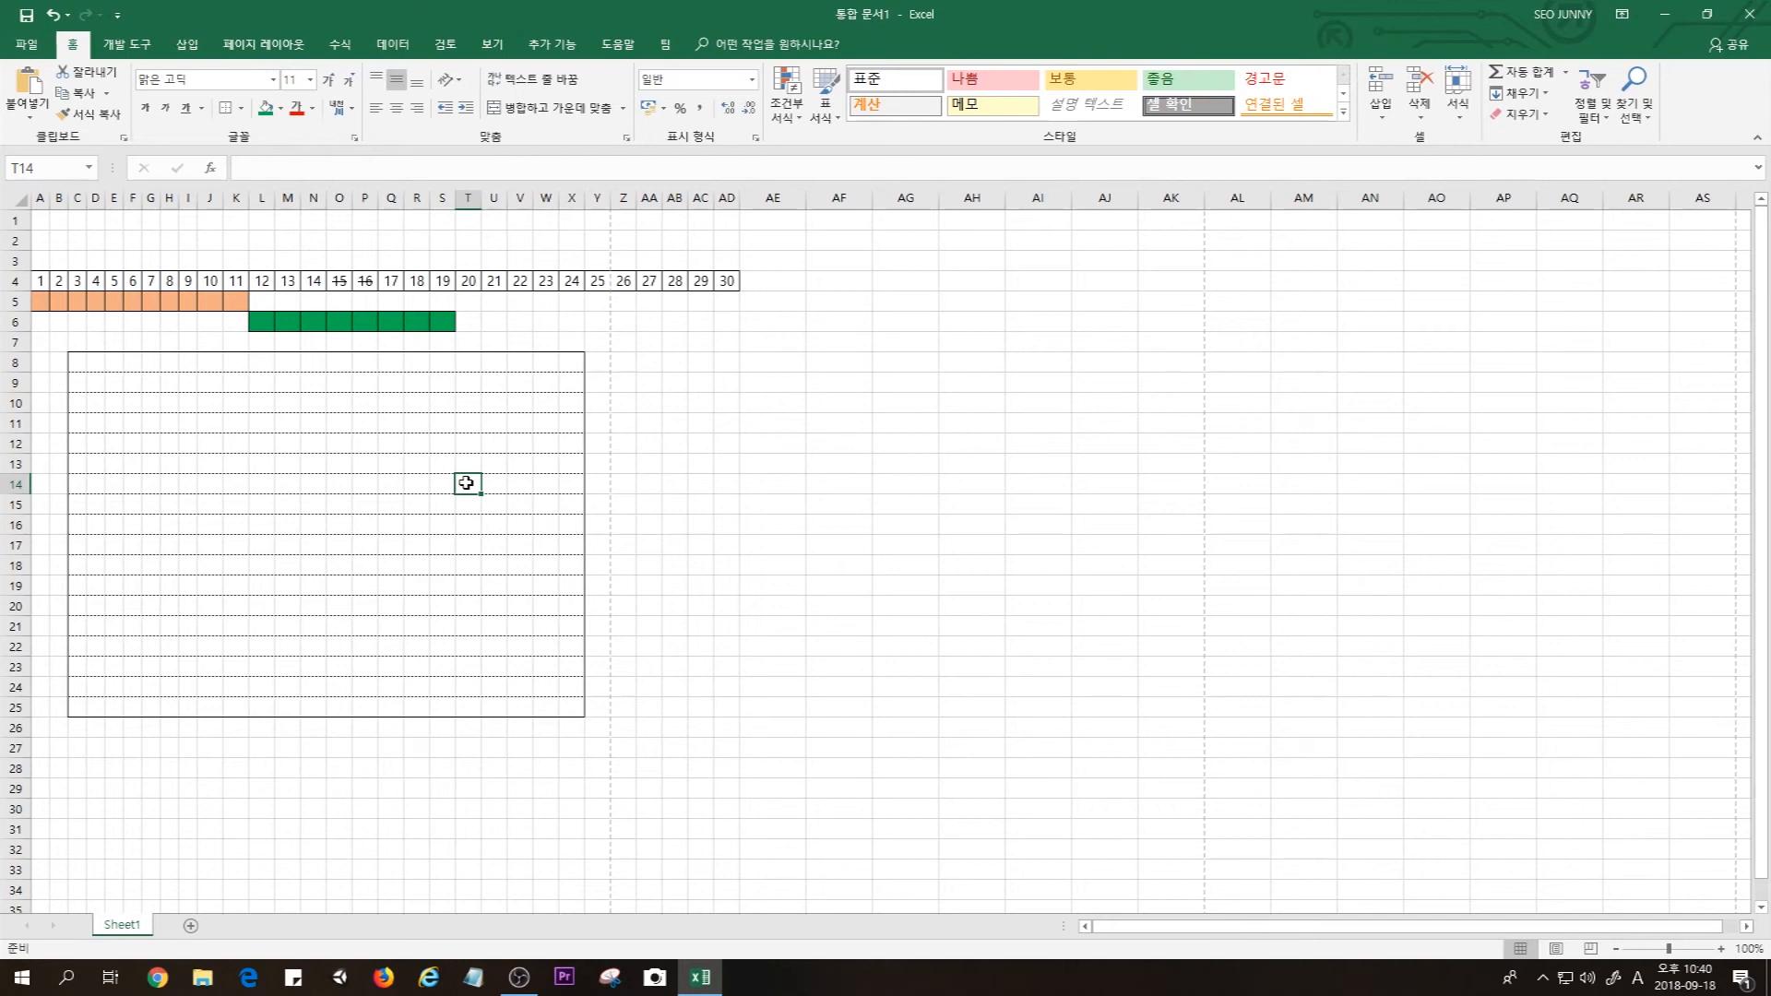
pyautogui.click(364, 444)
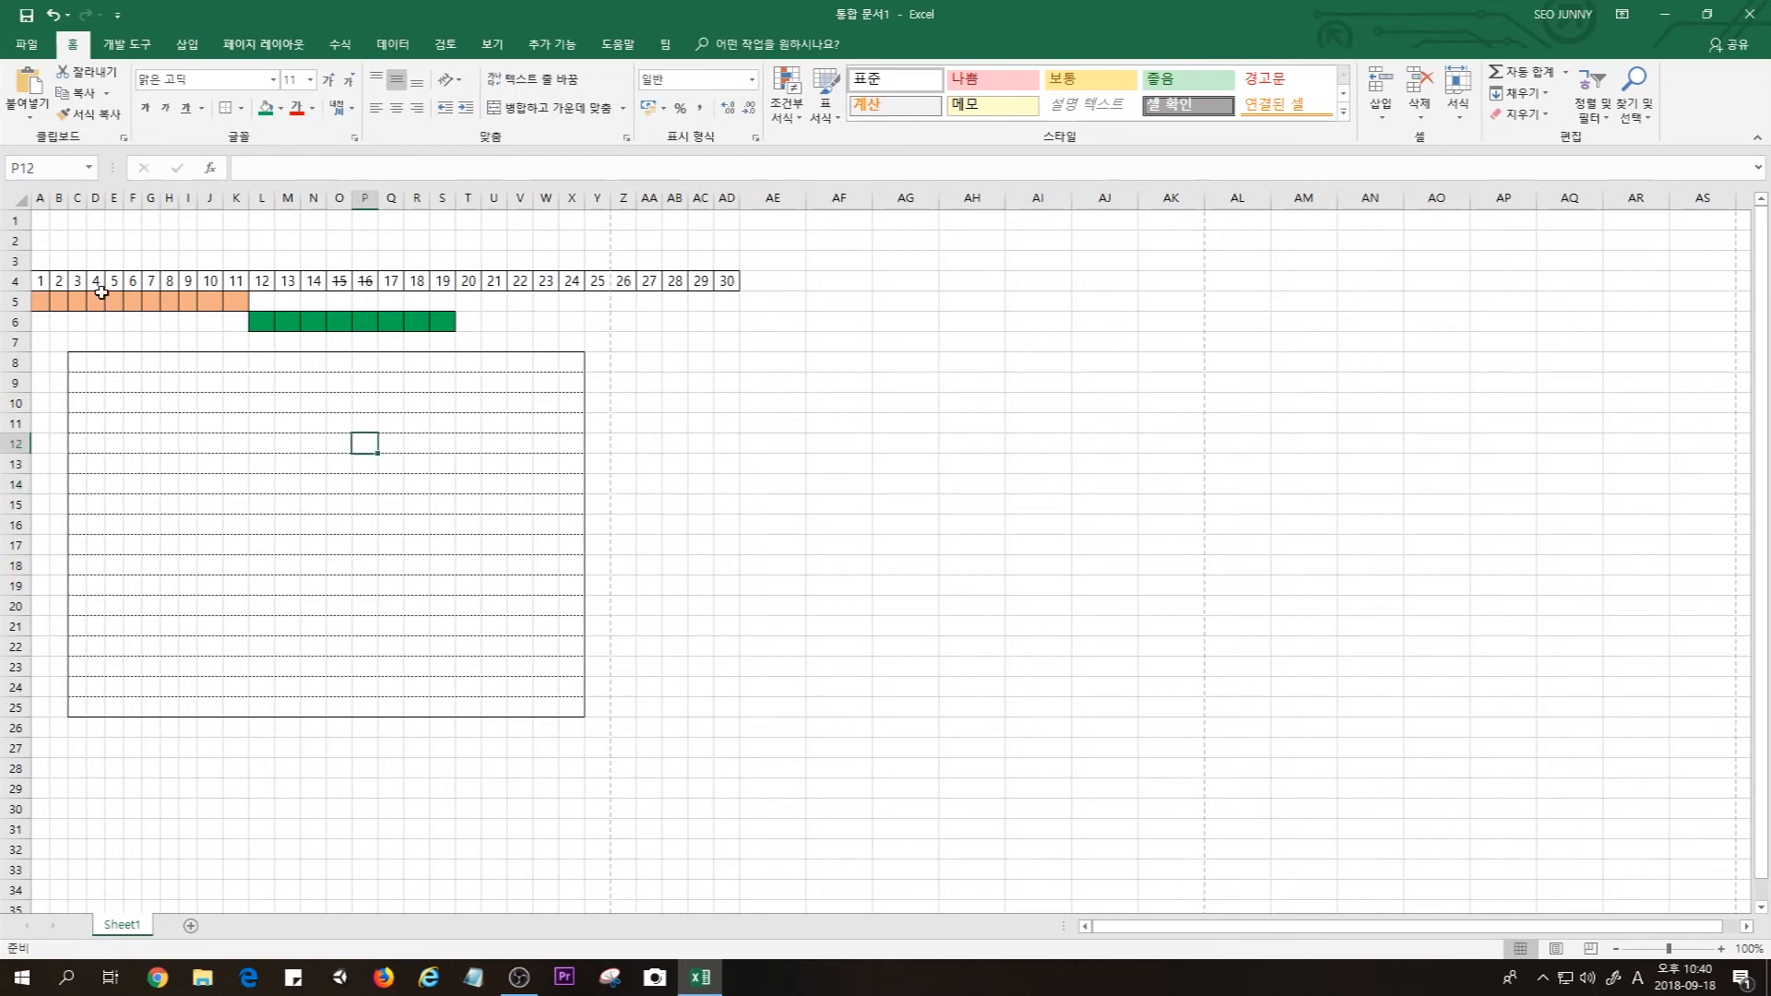
# Check how the sheet with the solid outline around the dotted lines looks in the print preview, and return to the sheet
pyautogui.click(32, 43)
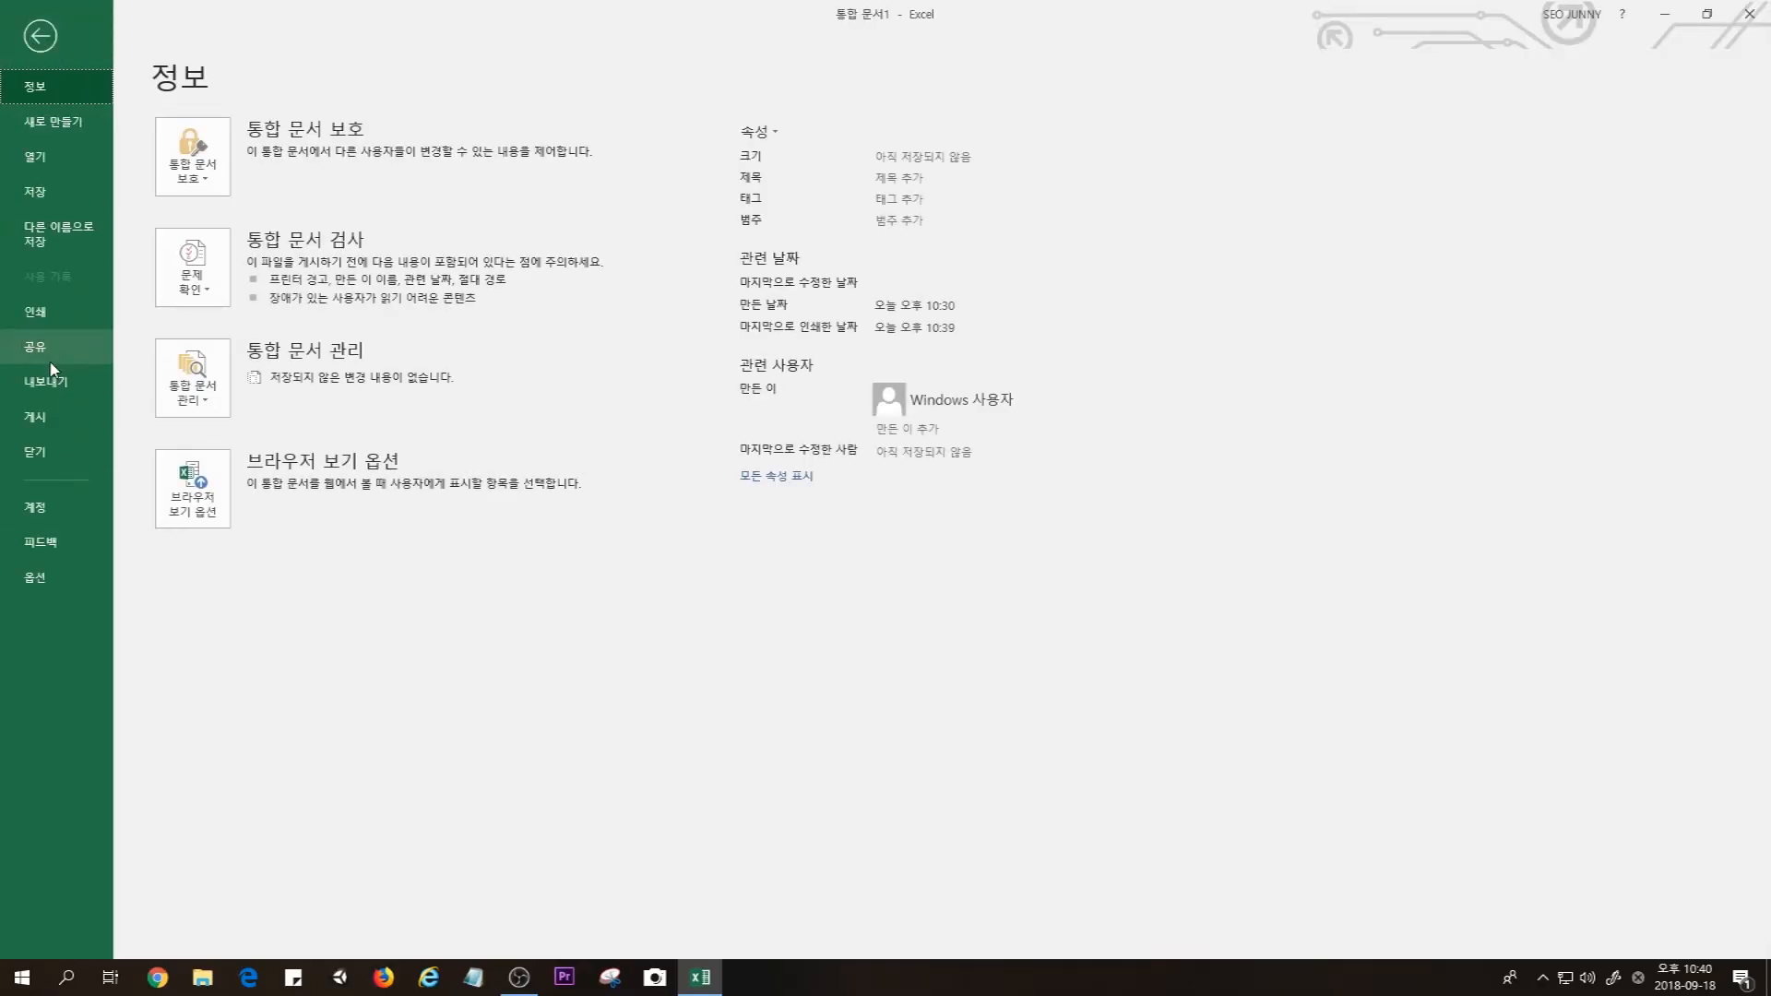
pyautogui.click(37, 314)
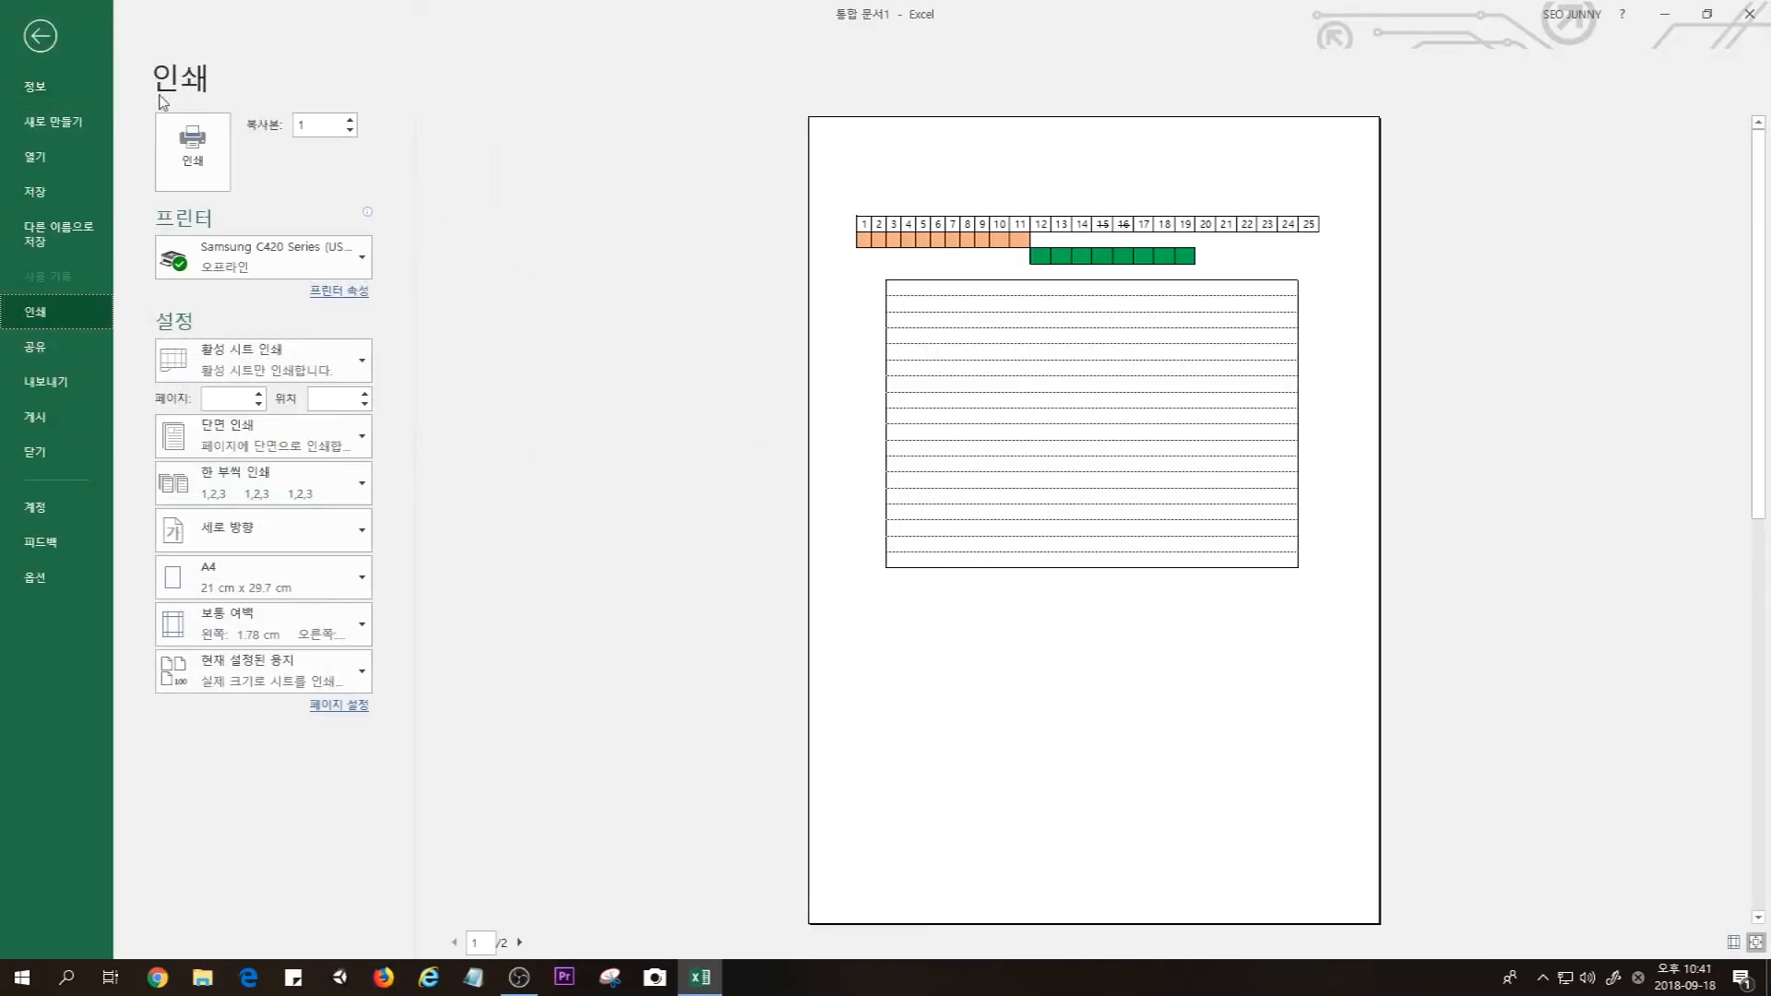
pyautogui.click(192, 148)
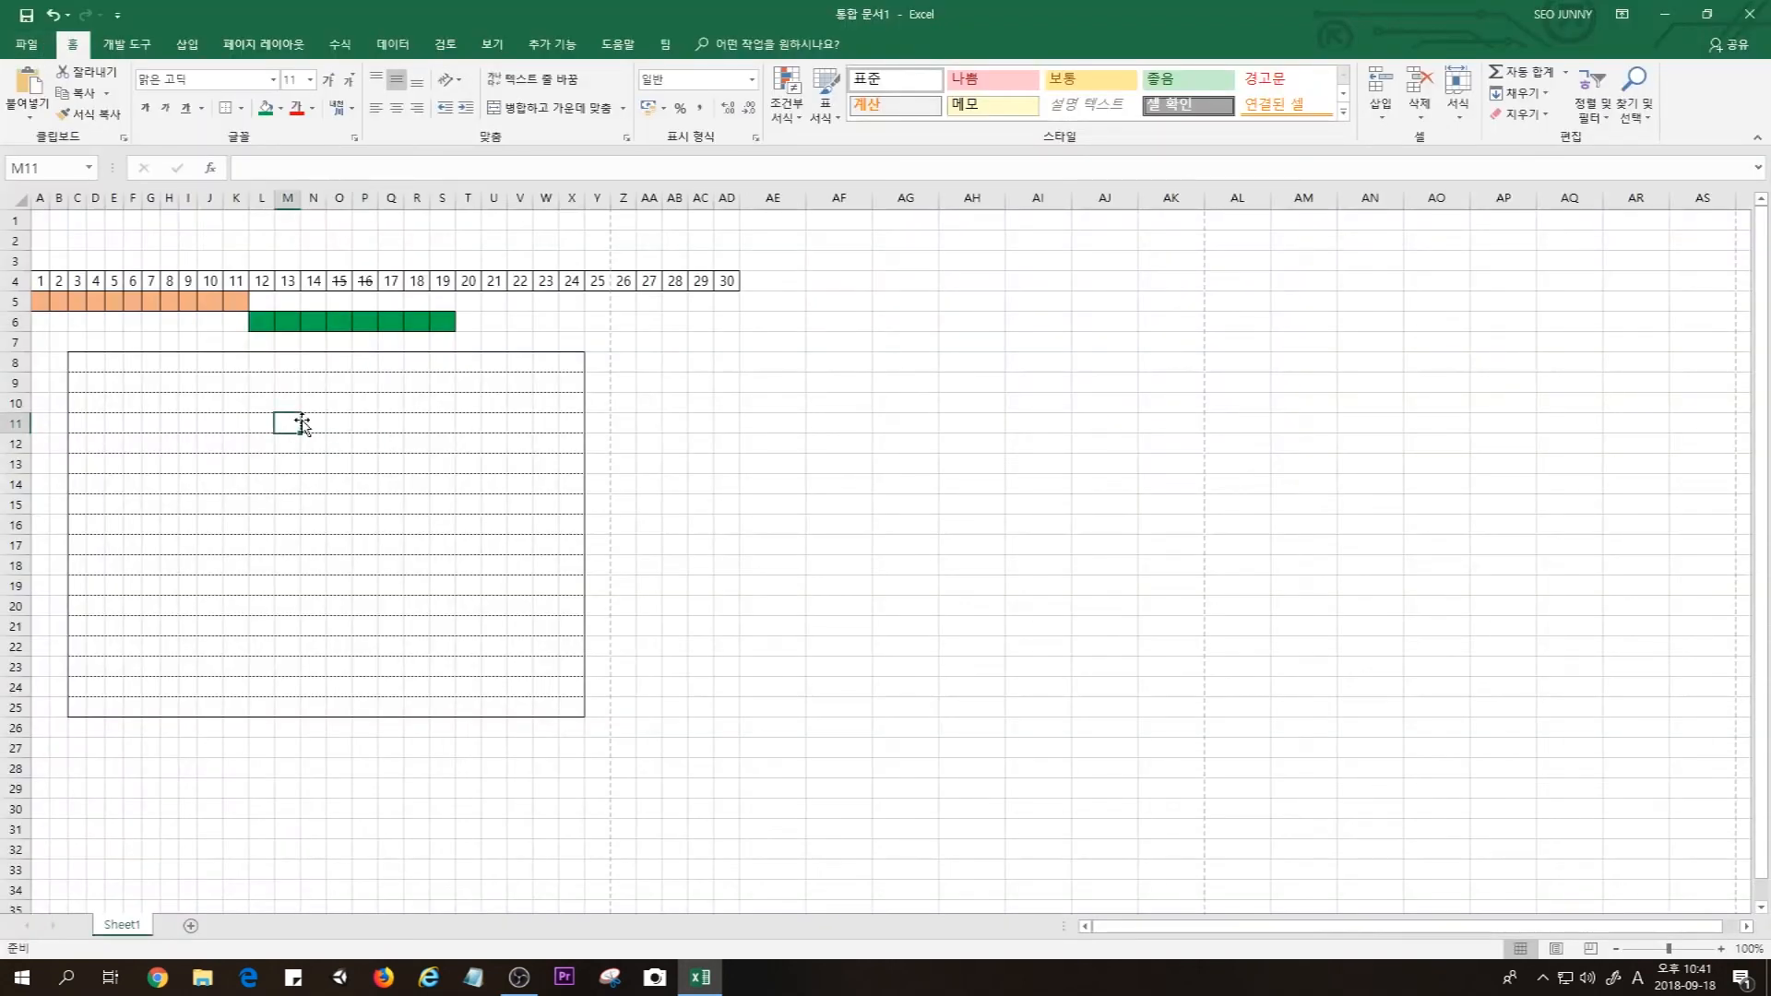
# Set the border line colour to a grey theme shade and redraw the outer edges of cells C8 to X25 with it
pyautogui.moveTo(77, 361)
pyautogui.mouseDown()
pyautogui.moveTo(433, 682)
pyautogui.moveTo(581, 711)
pyautogui.mouseUp()
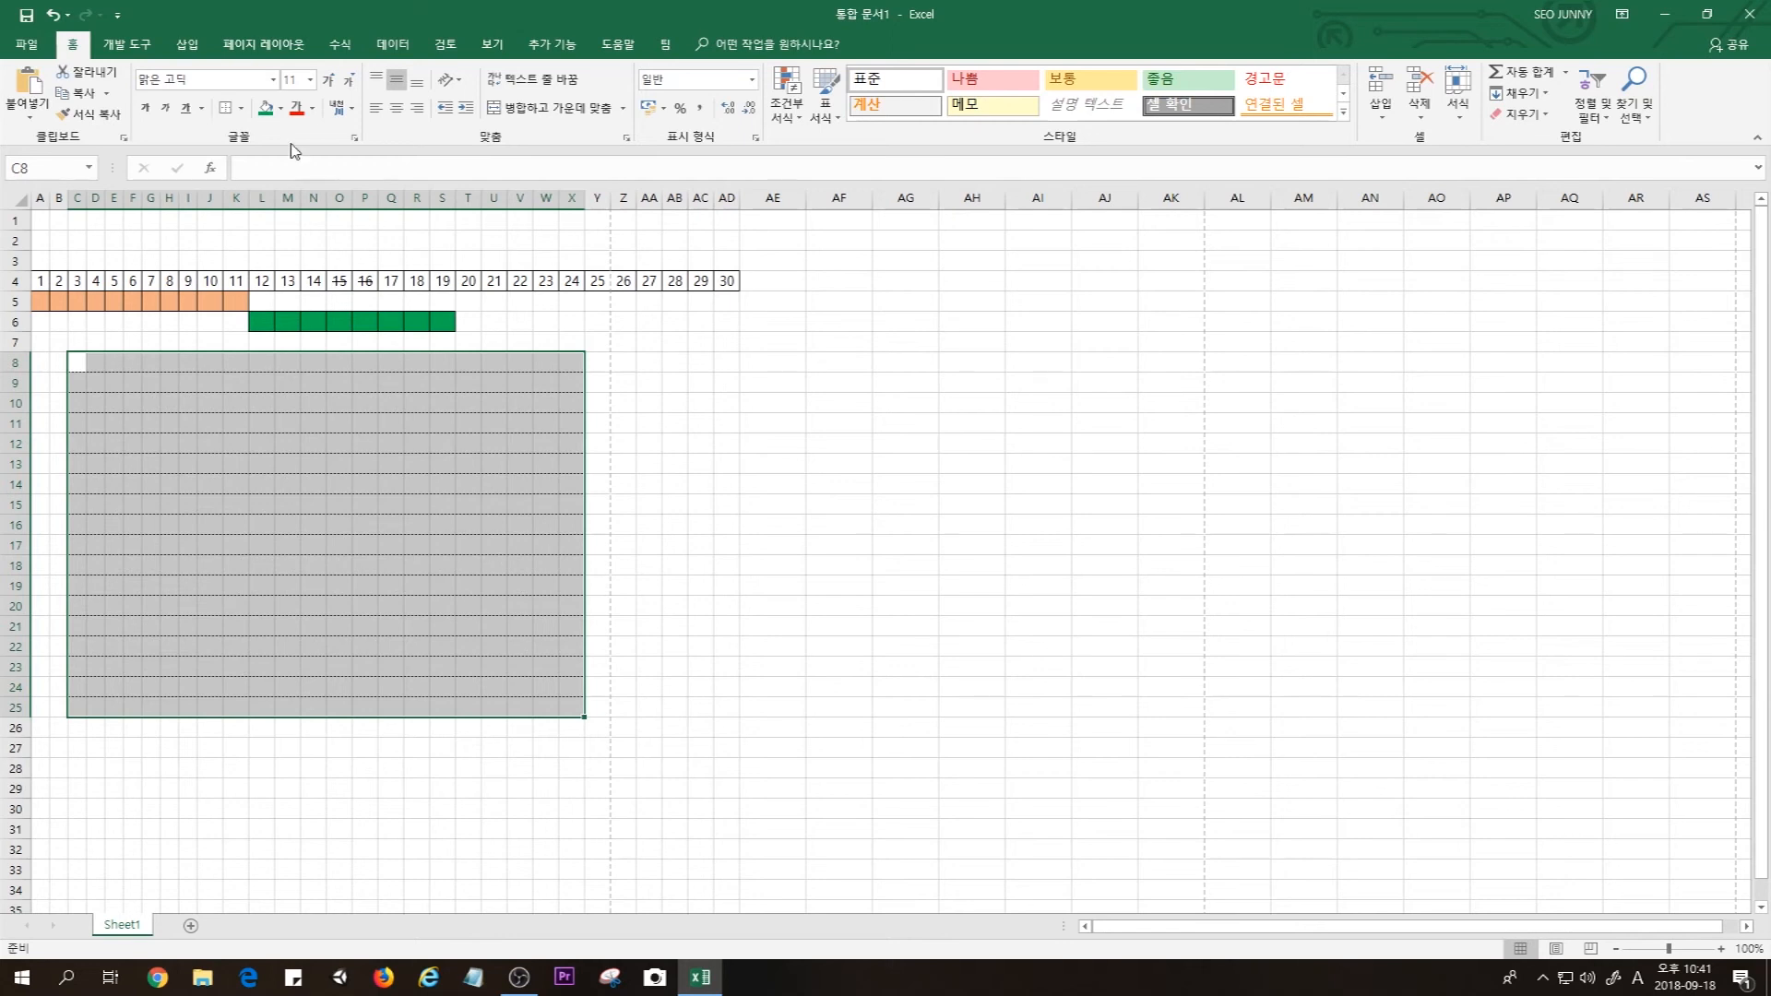
pyautogui.click(239, 108)
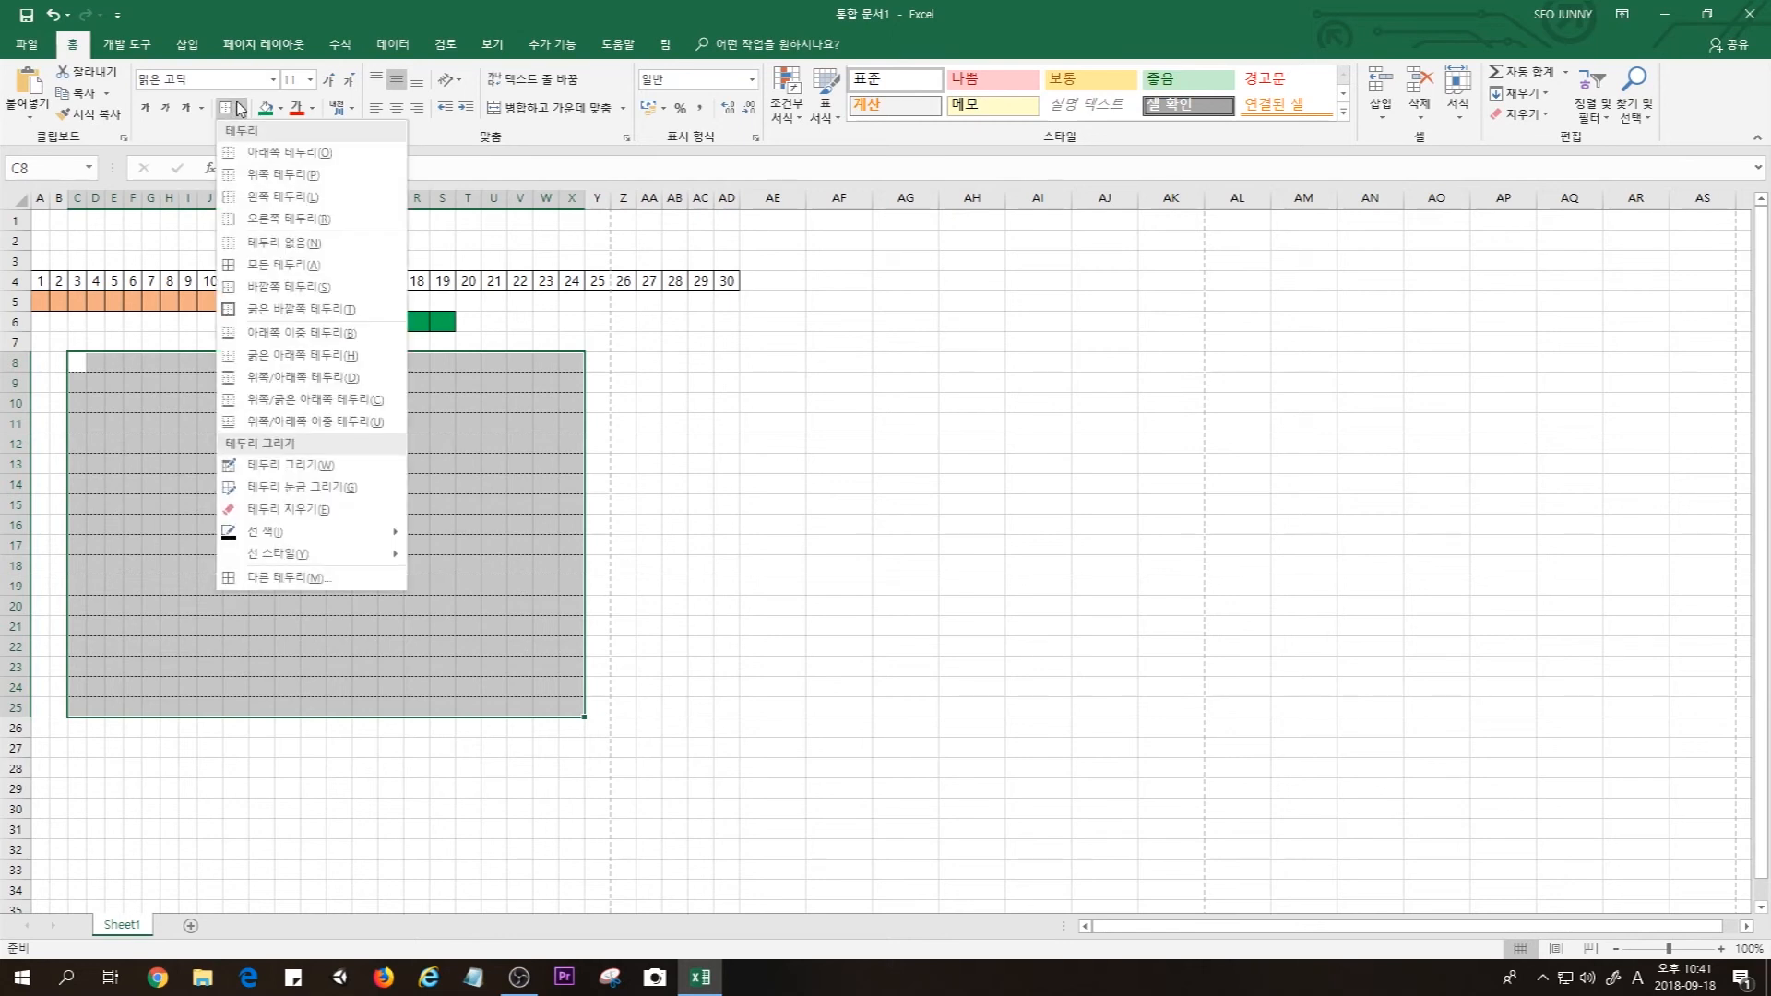
pyautogui.moveTo(297, 532)
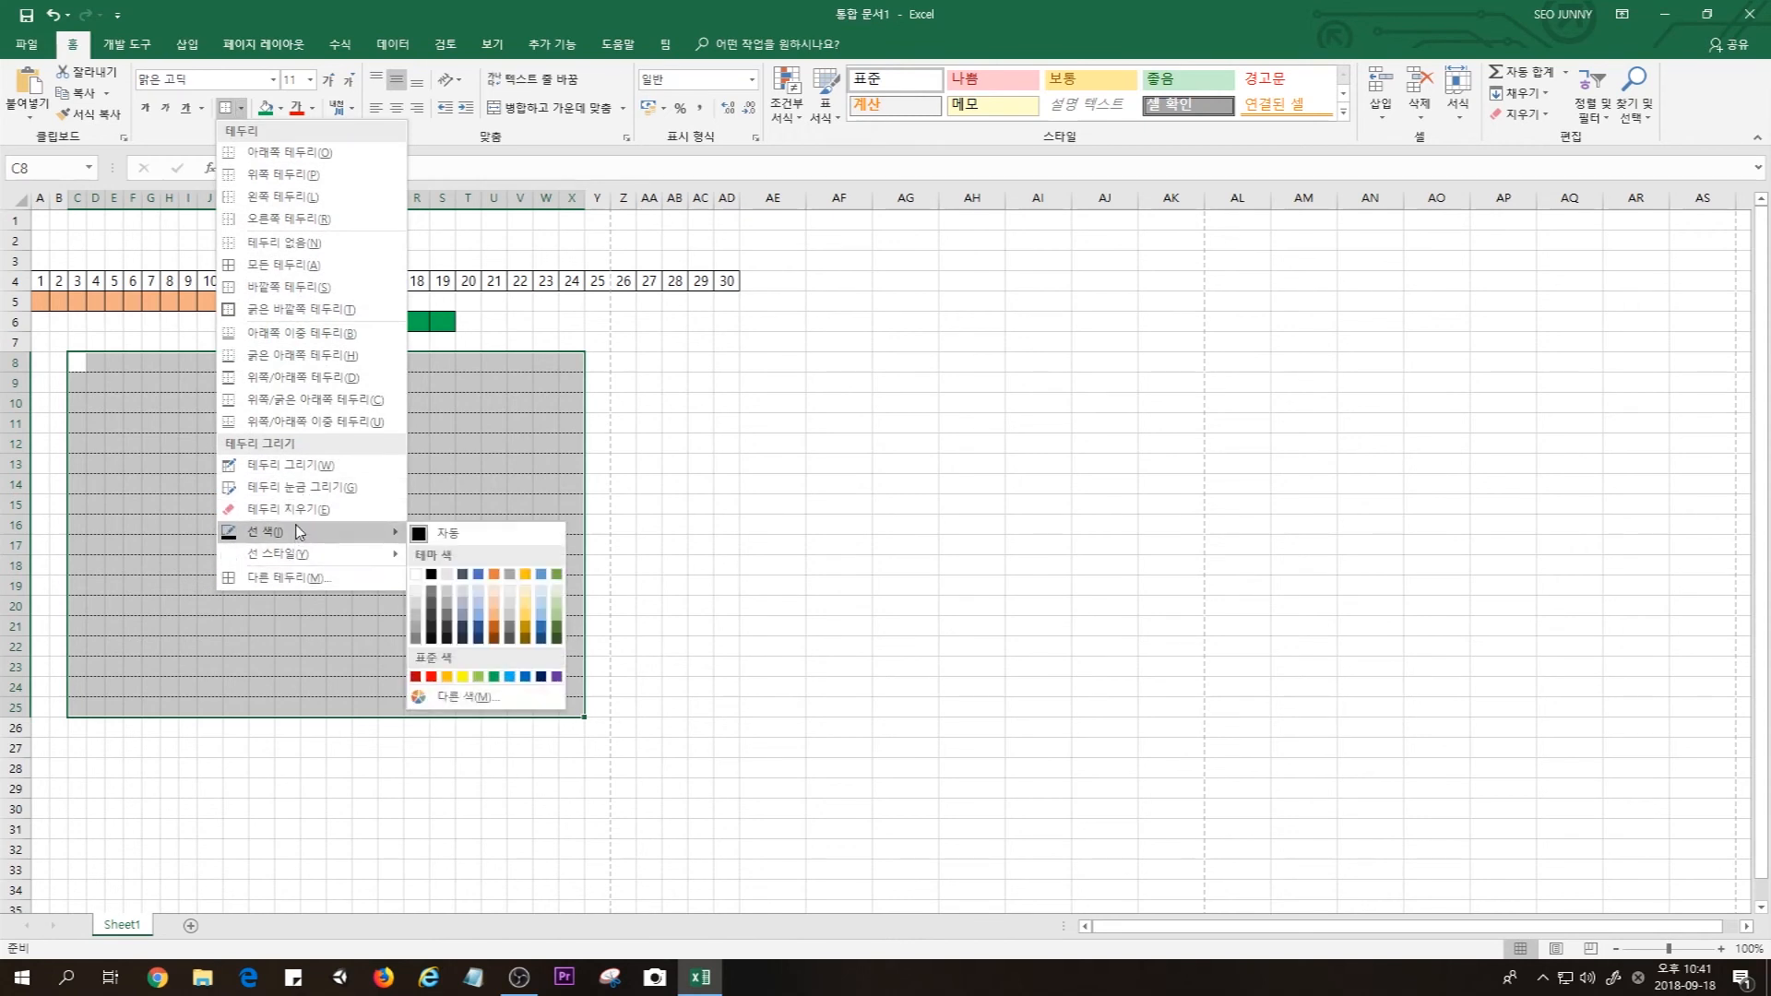
pyautogui.click(415, 623)
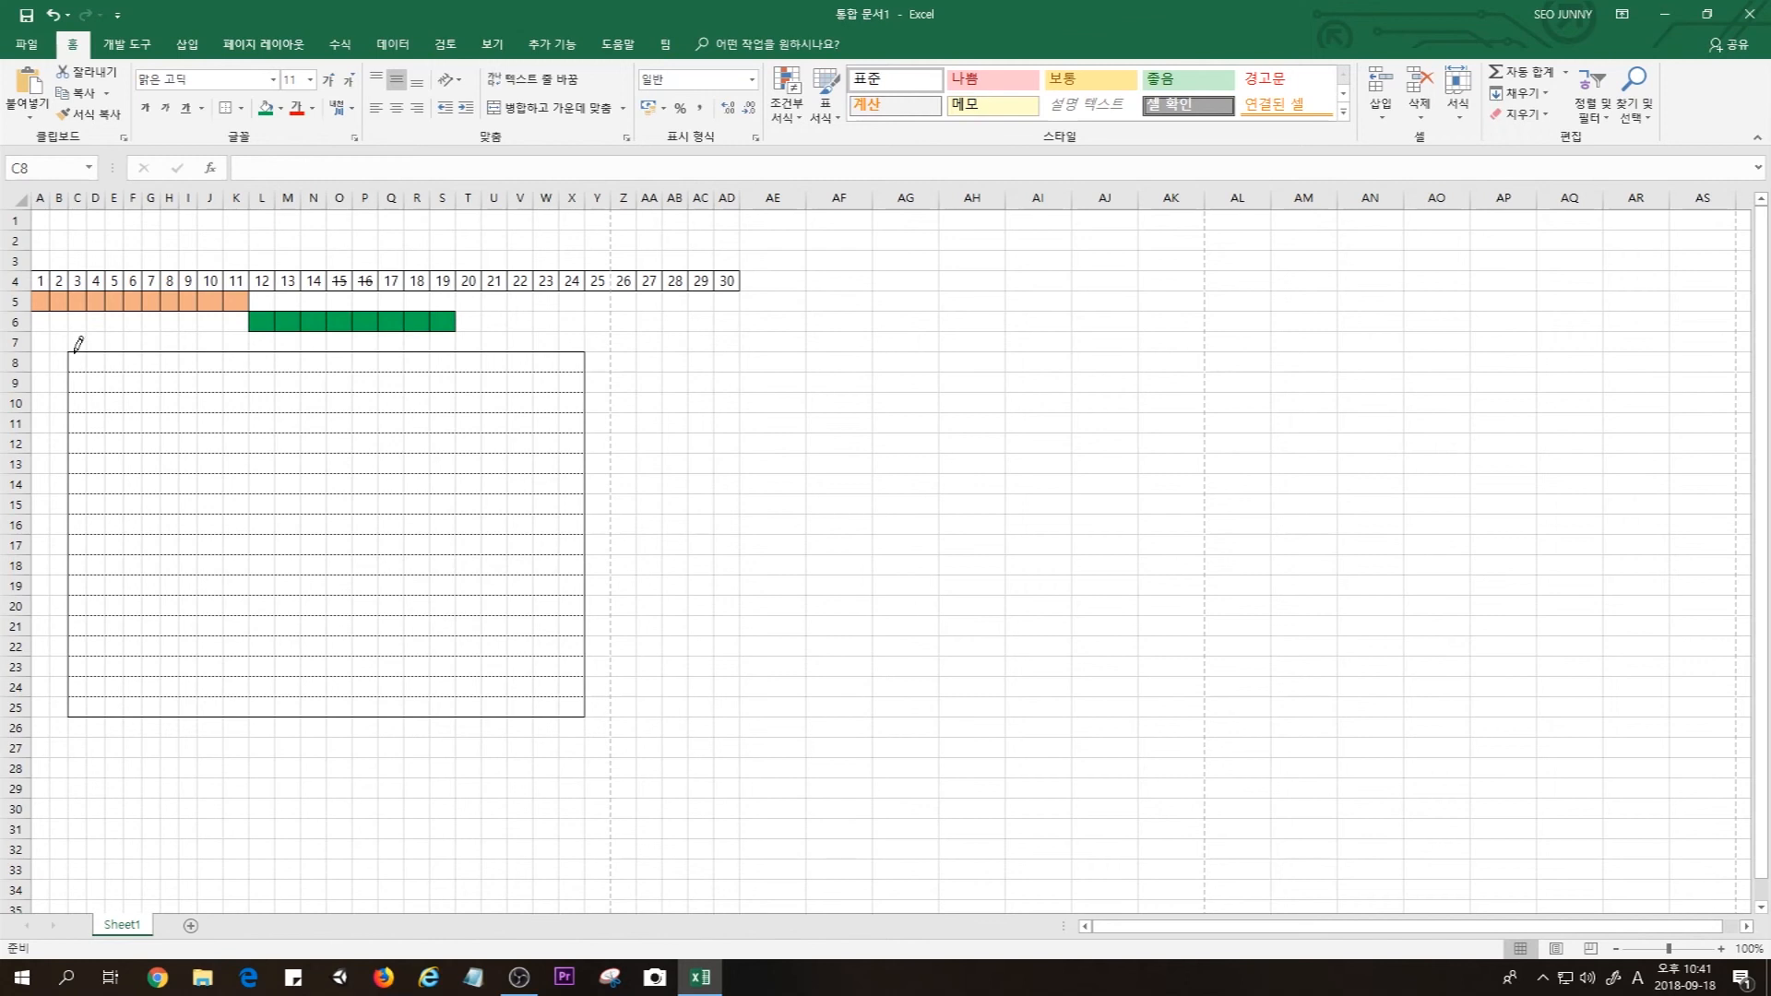
pyautogui.moveTo(106, 343); pyautogui.dragTo(583, 343)
pyautogui.moveTo(68, 352)
pyautogui.mouseDown()
pyautogui.moveTo(86, 715)
pyautogui.moveTo(70, 713)
pyautogui.moveTo(584, 706)
pyautogui.mouseUp()
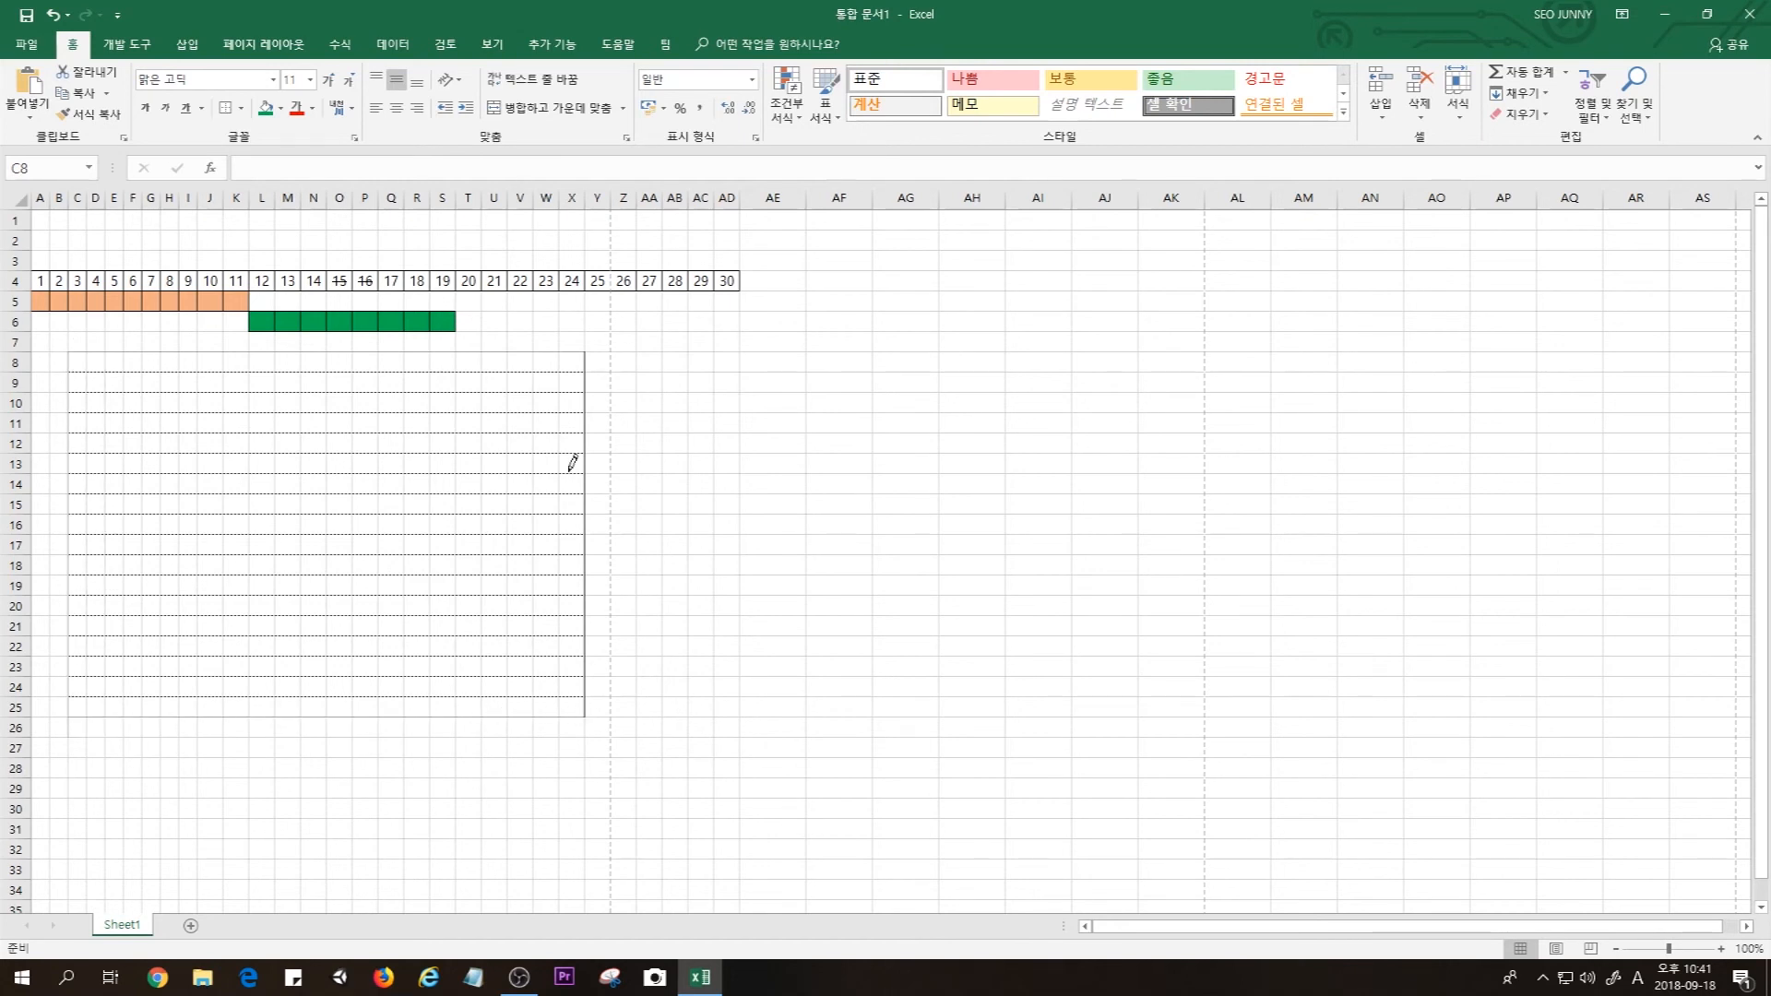
pyautogui.moveTo(586, 351); pyautogui.dragTo(584, 705)
pyautogui.click(505, 463)
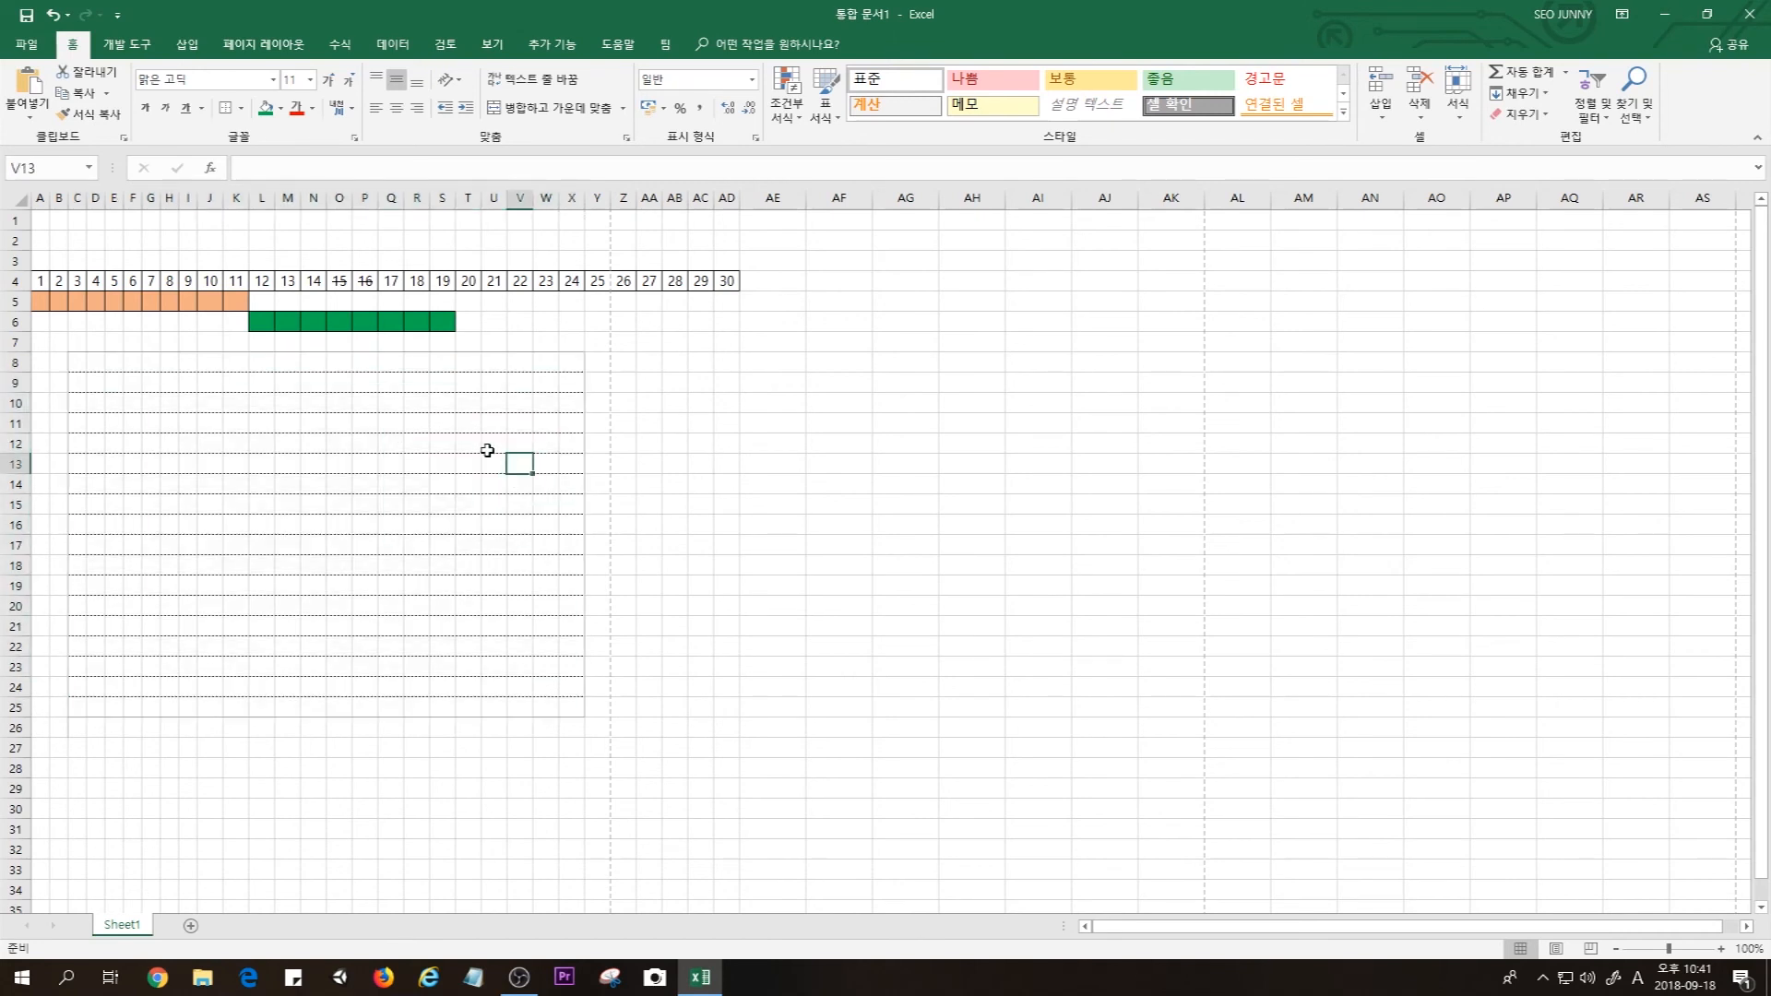
# Select cells C8 to X25, set the border line colour to red, and leave border drawing mode
pyautogui.click(393, 402)
pyautogui.moveTo(80, 360); pyautogui.dragTo(565, 707)
pyautogui.click(242, 108)
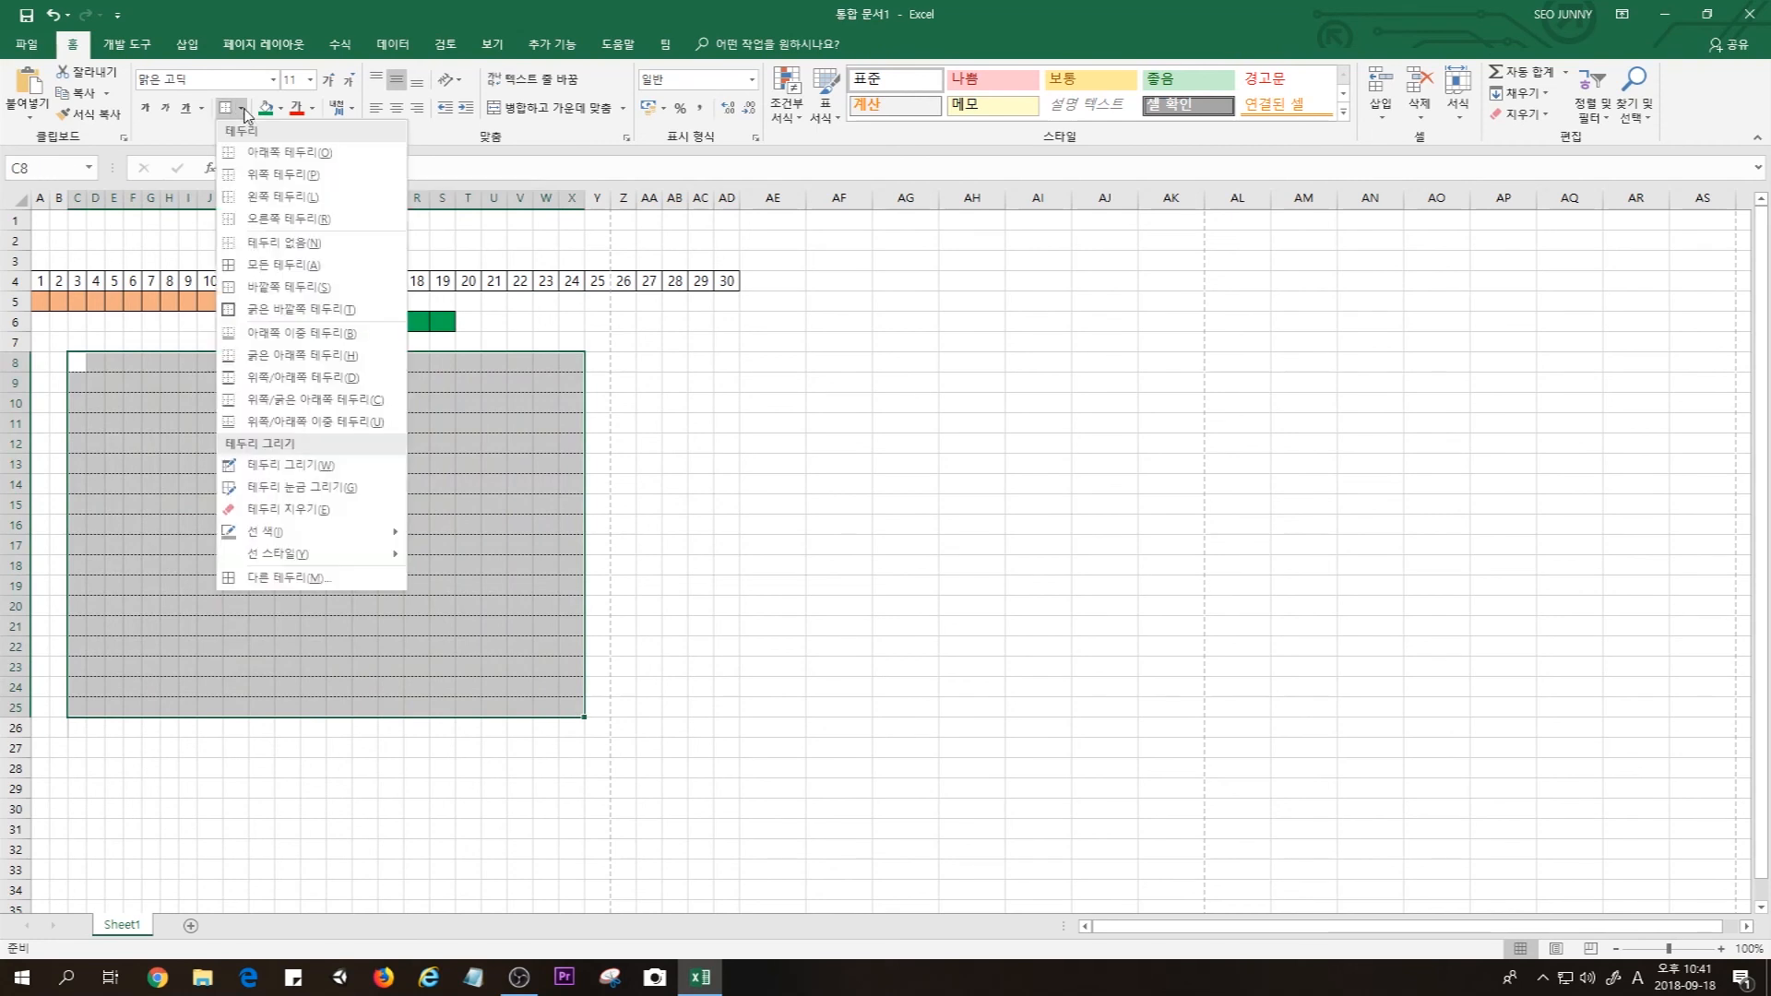
pyautogui.moveTo(337, 534)
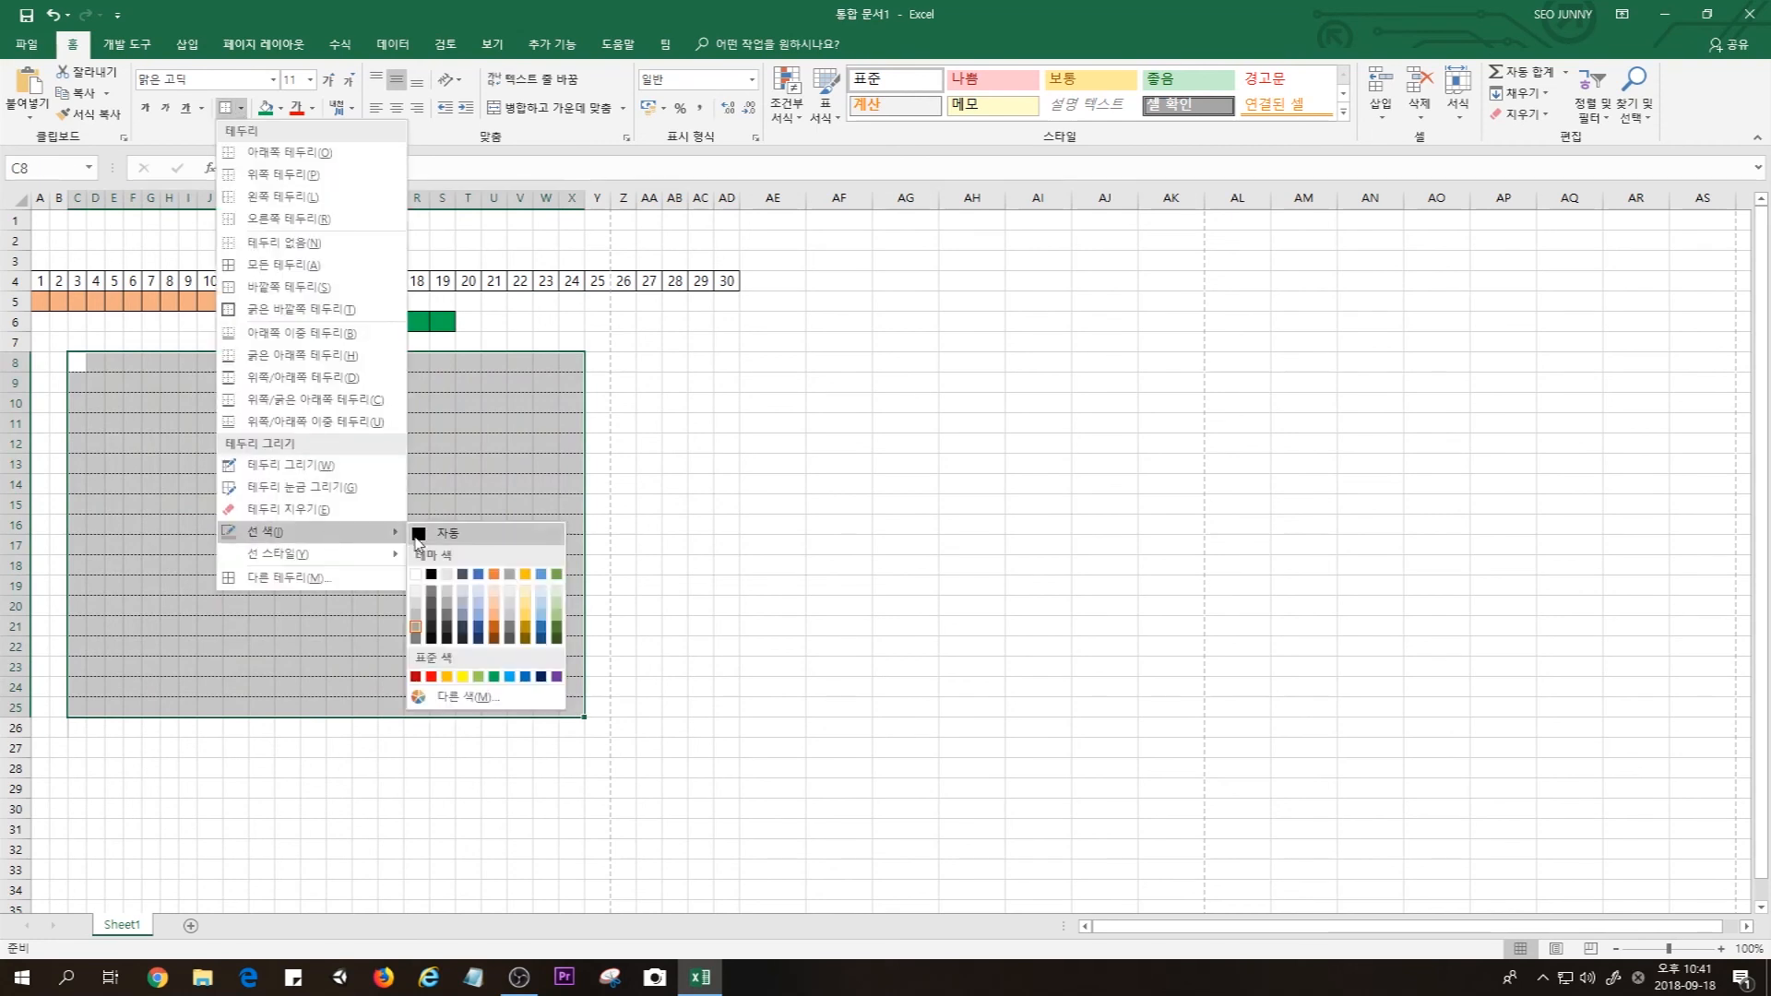
pyautogui.click(431, 676)
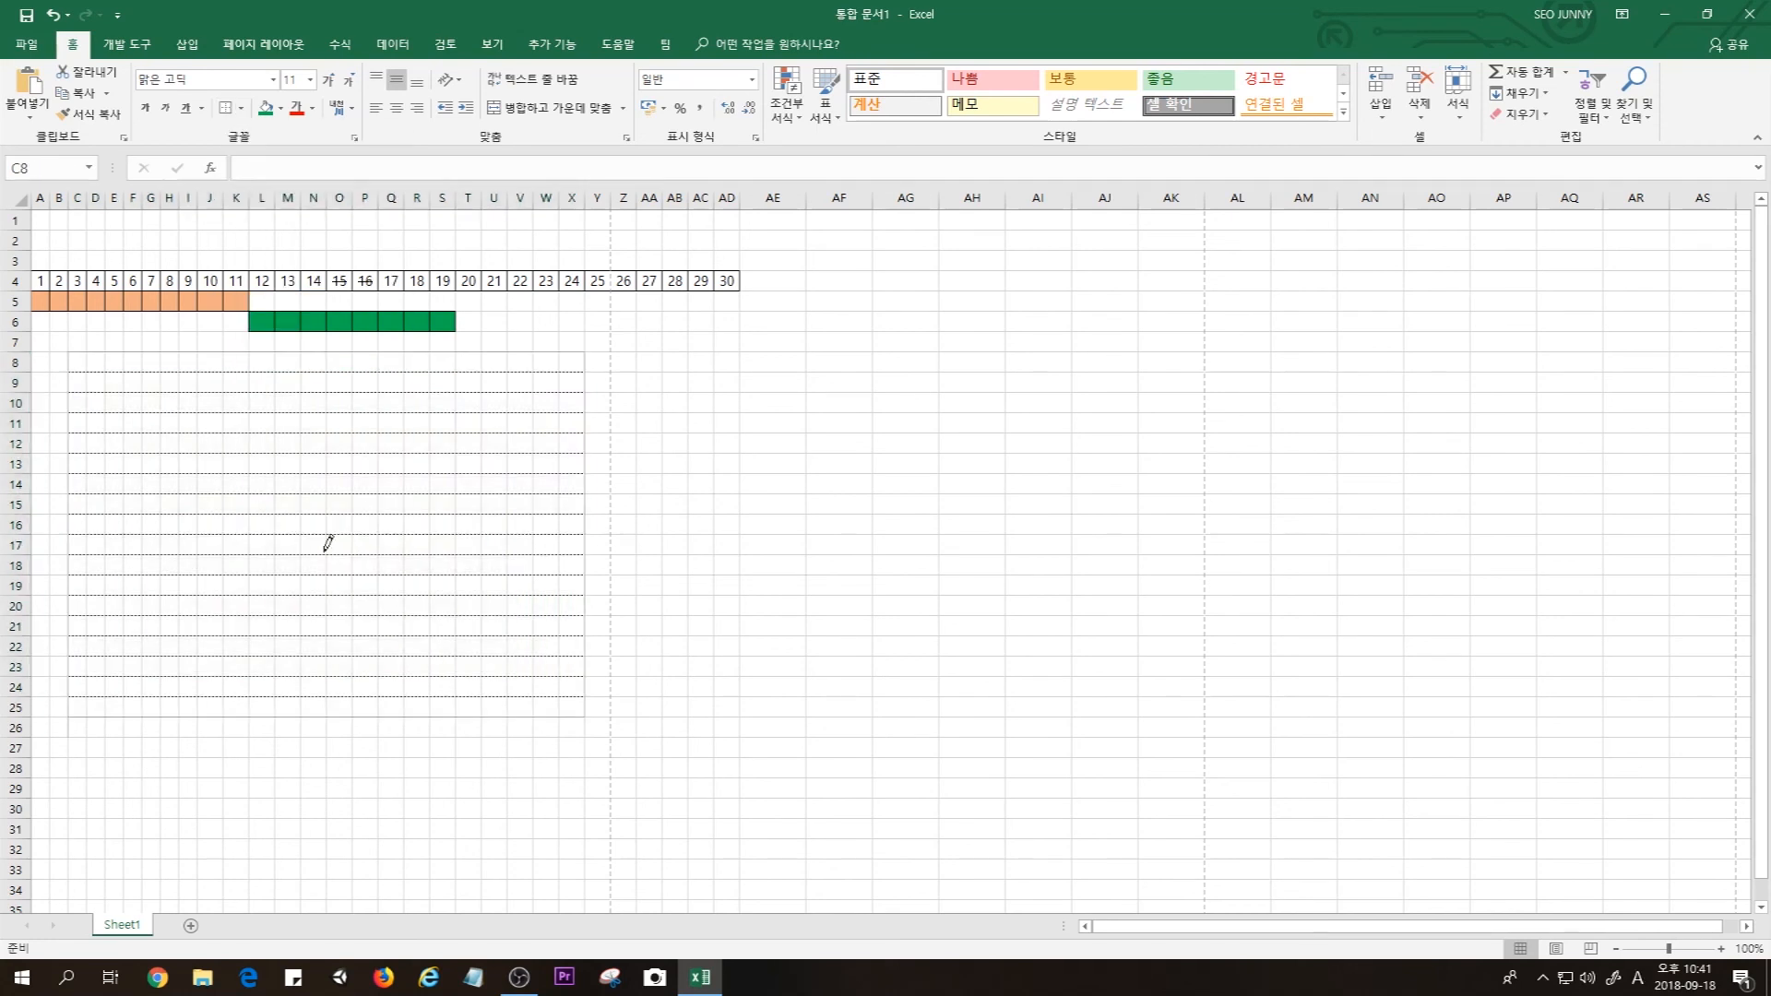
pyautogui.press('Escape')
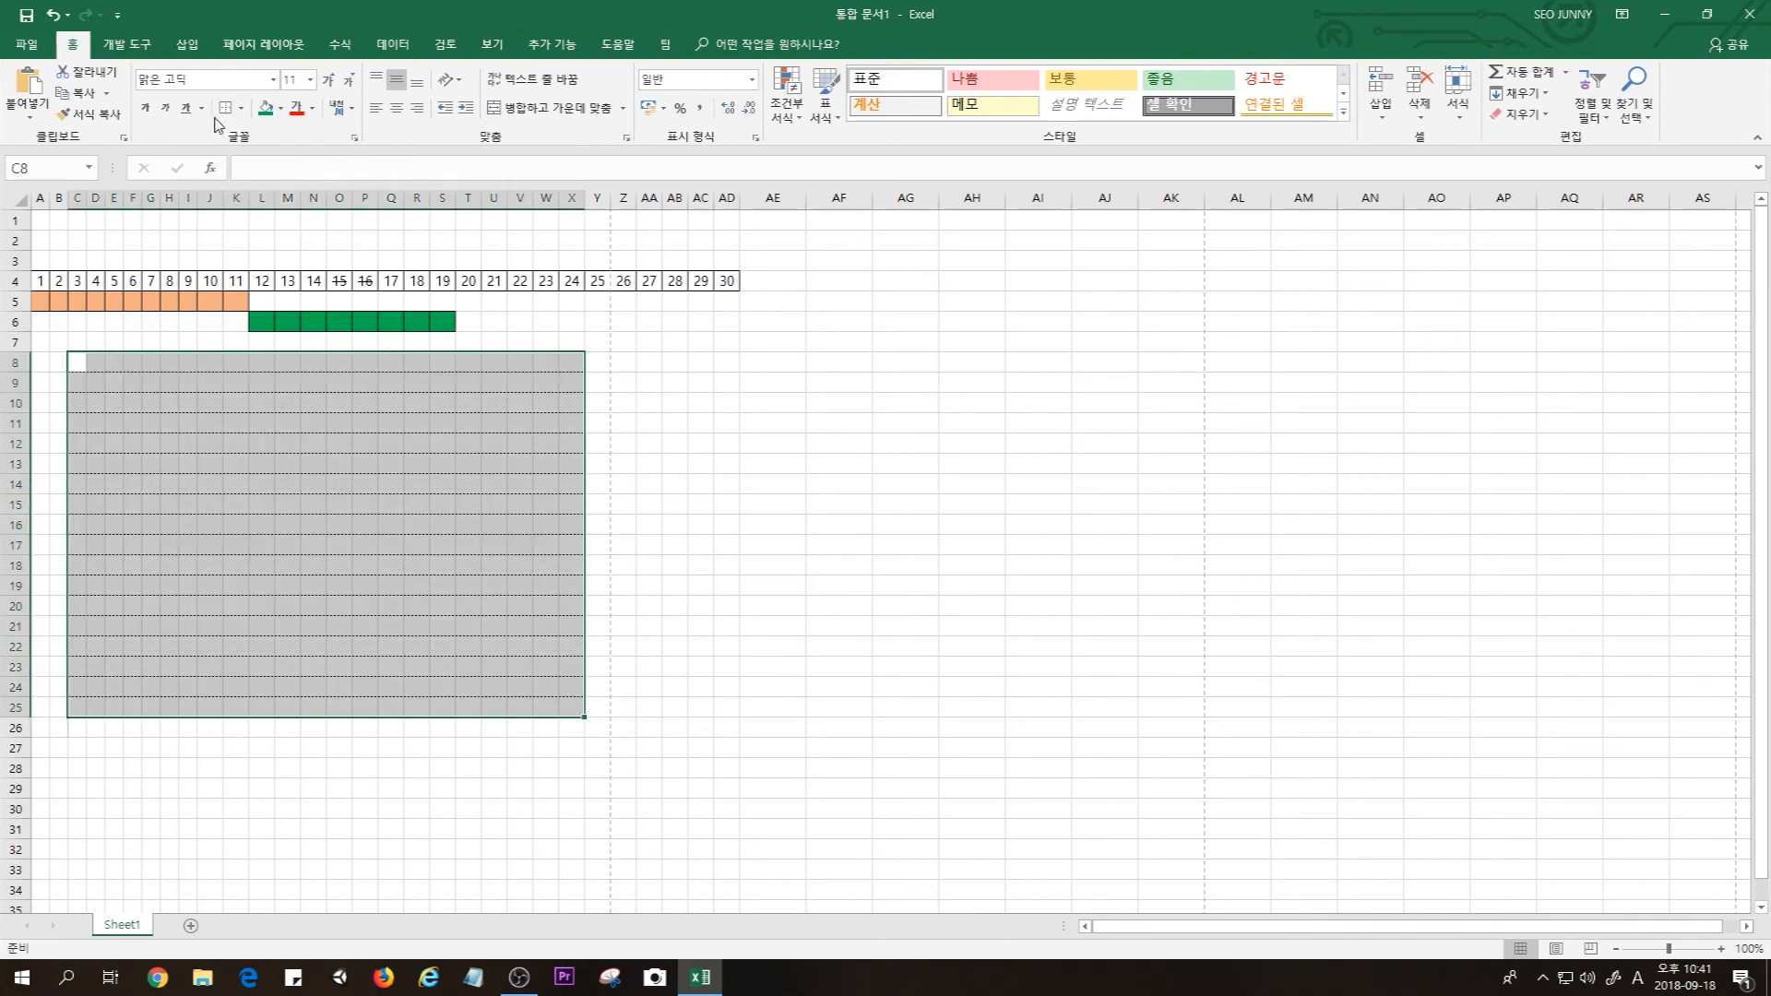
# Set the border line style to dotted and draw red lines along the top and bottom edges of row 8 from column C to X
pyautogui.click(242, 108)
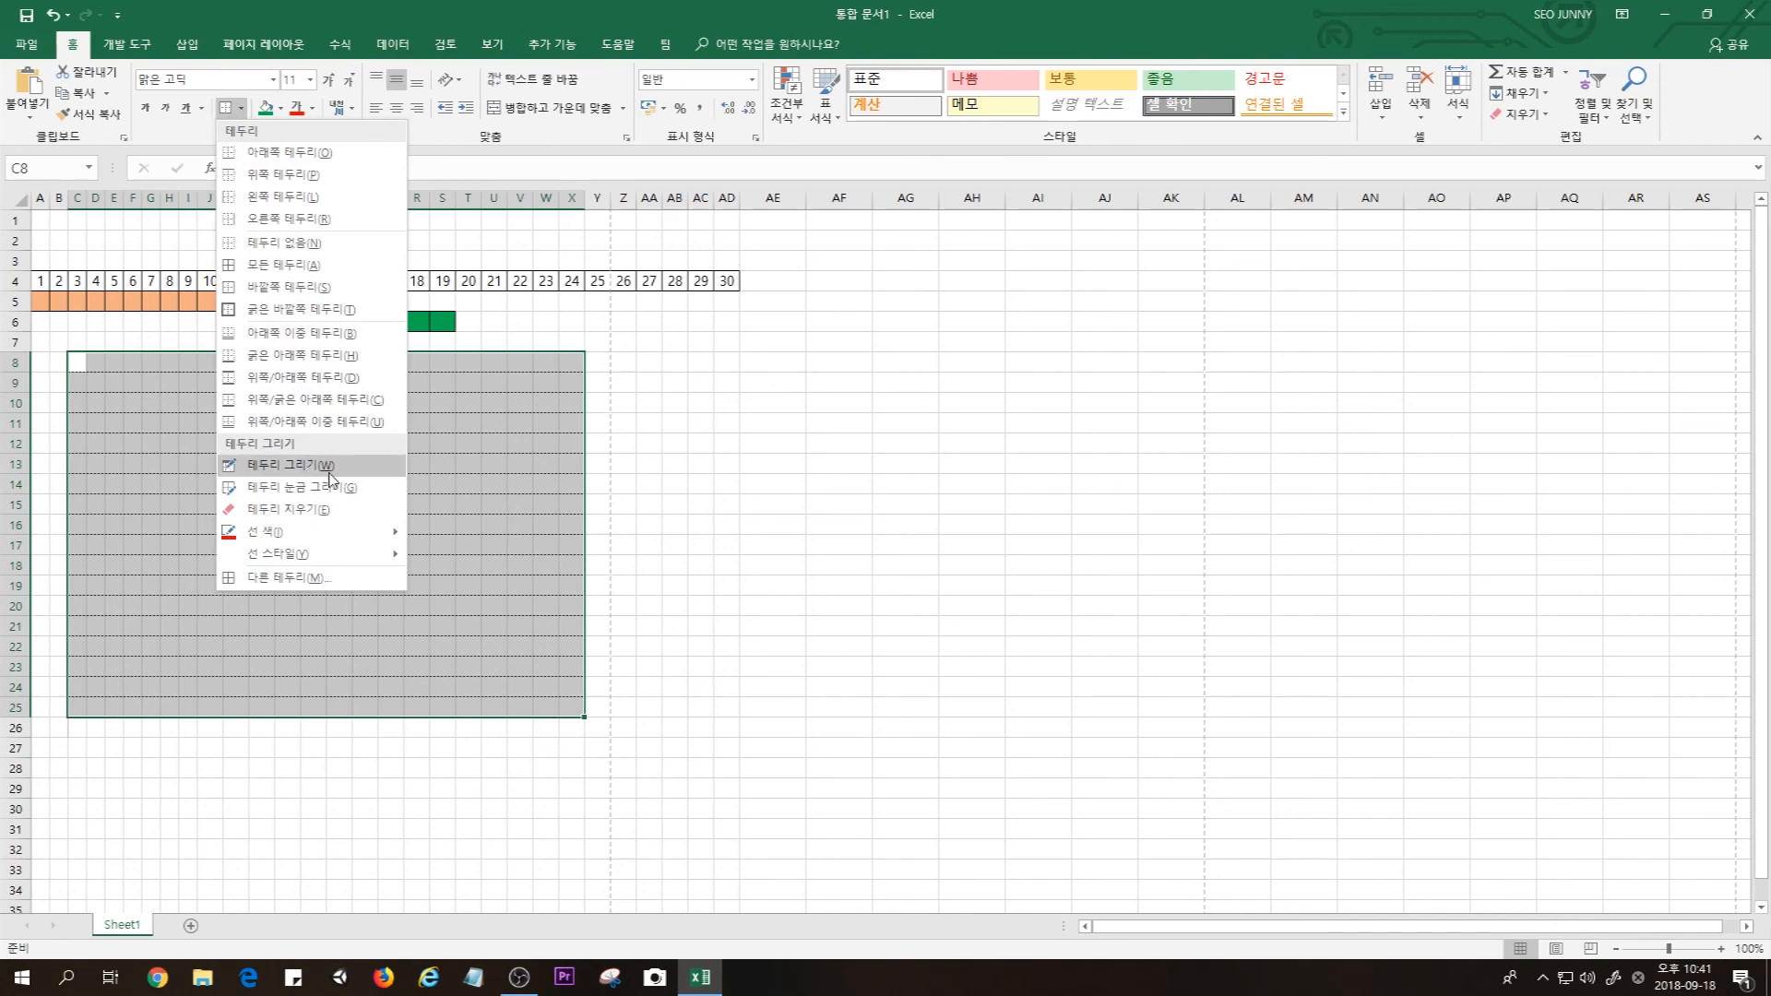
pyautogui.moveTo(328, 553)
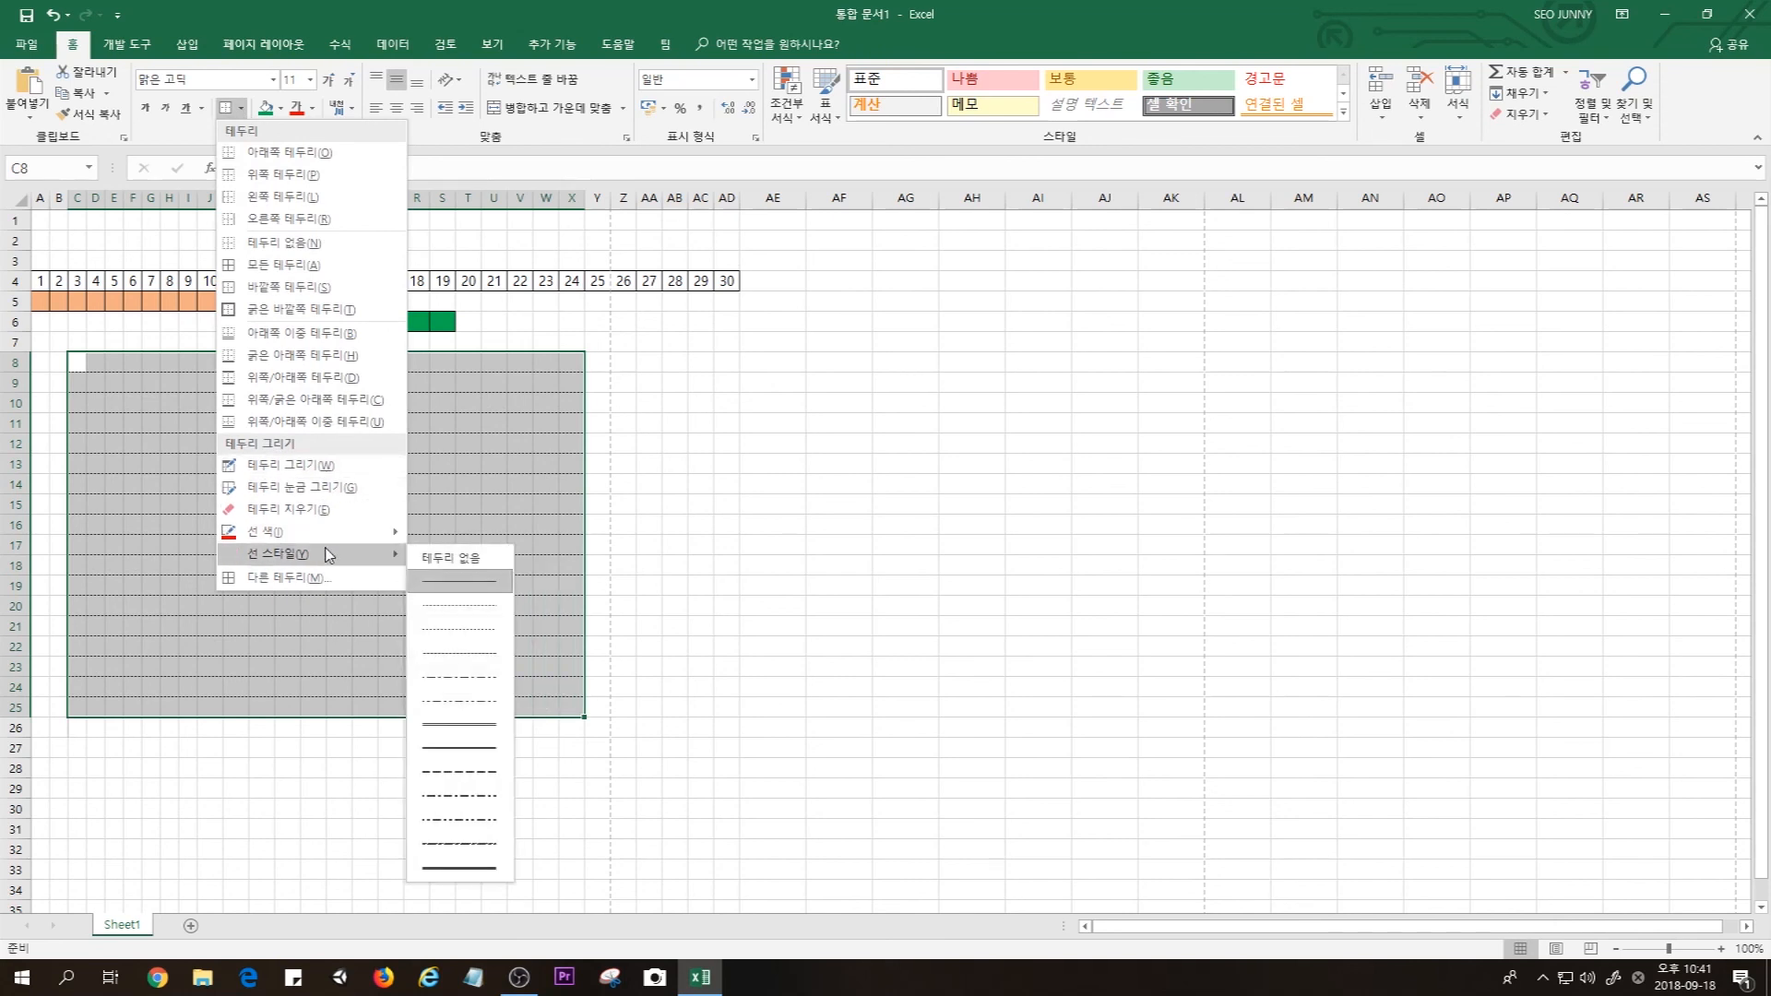
pyautogui.click(484, 628)
pyautogui.moveTo(76, 343); pyautogui.dragTo(540, 346)
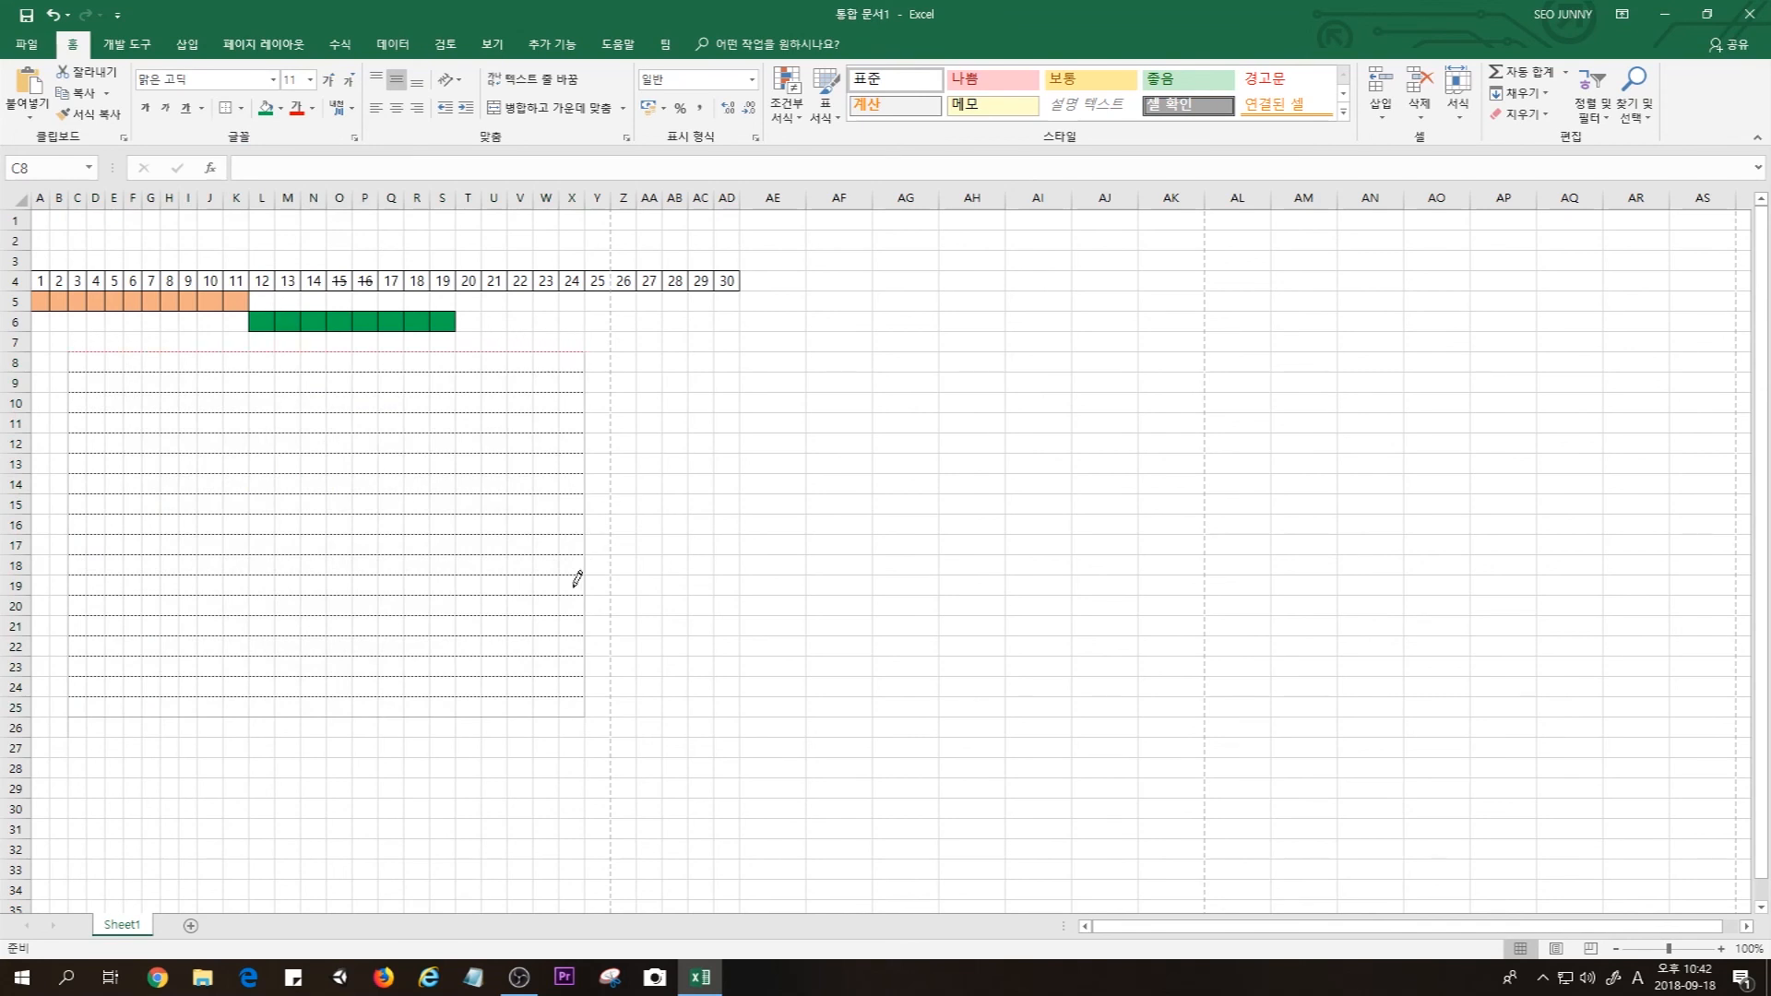
pyautogui.moveTo(78, 369); pyautogui.dragTo(583, 371)
pyautogui.press('Escape')
pyautogui.click(477, 471)
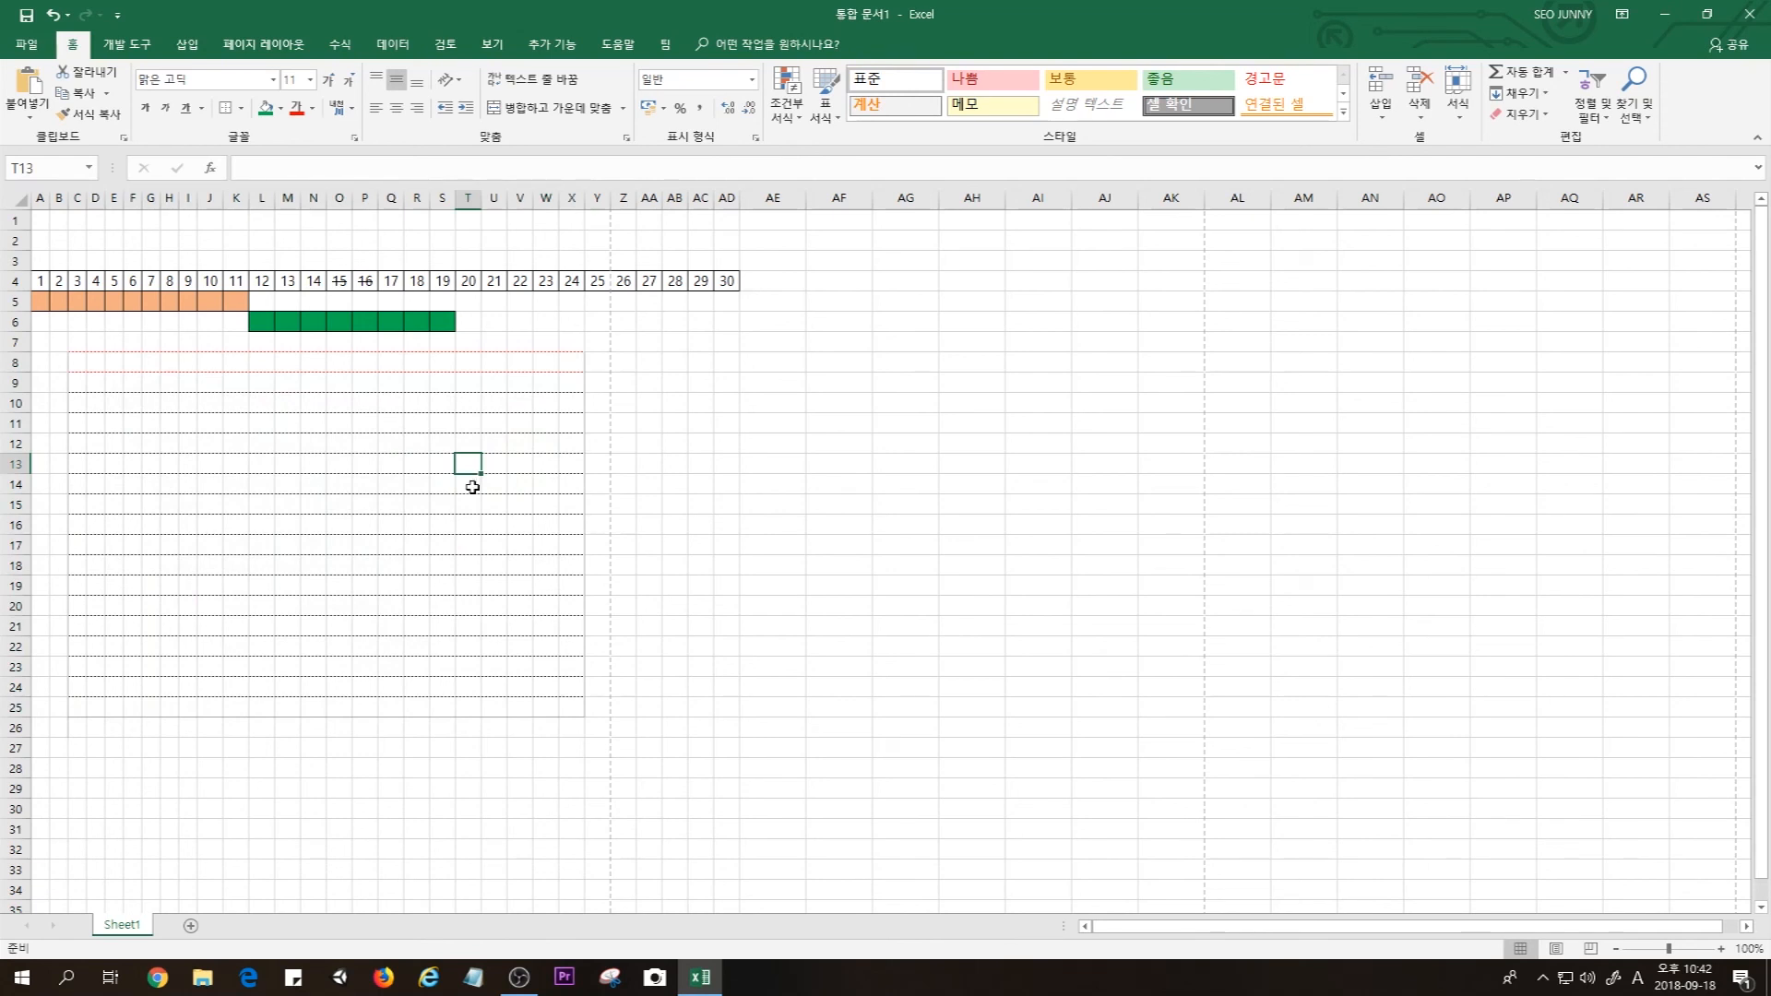
pyautogui.click(408, 454)
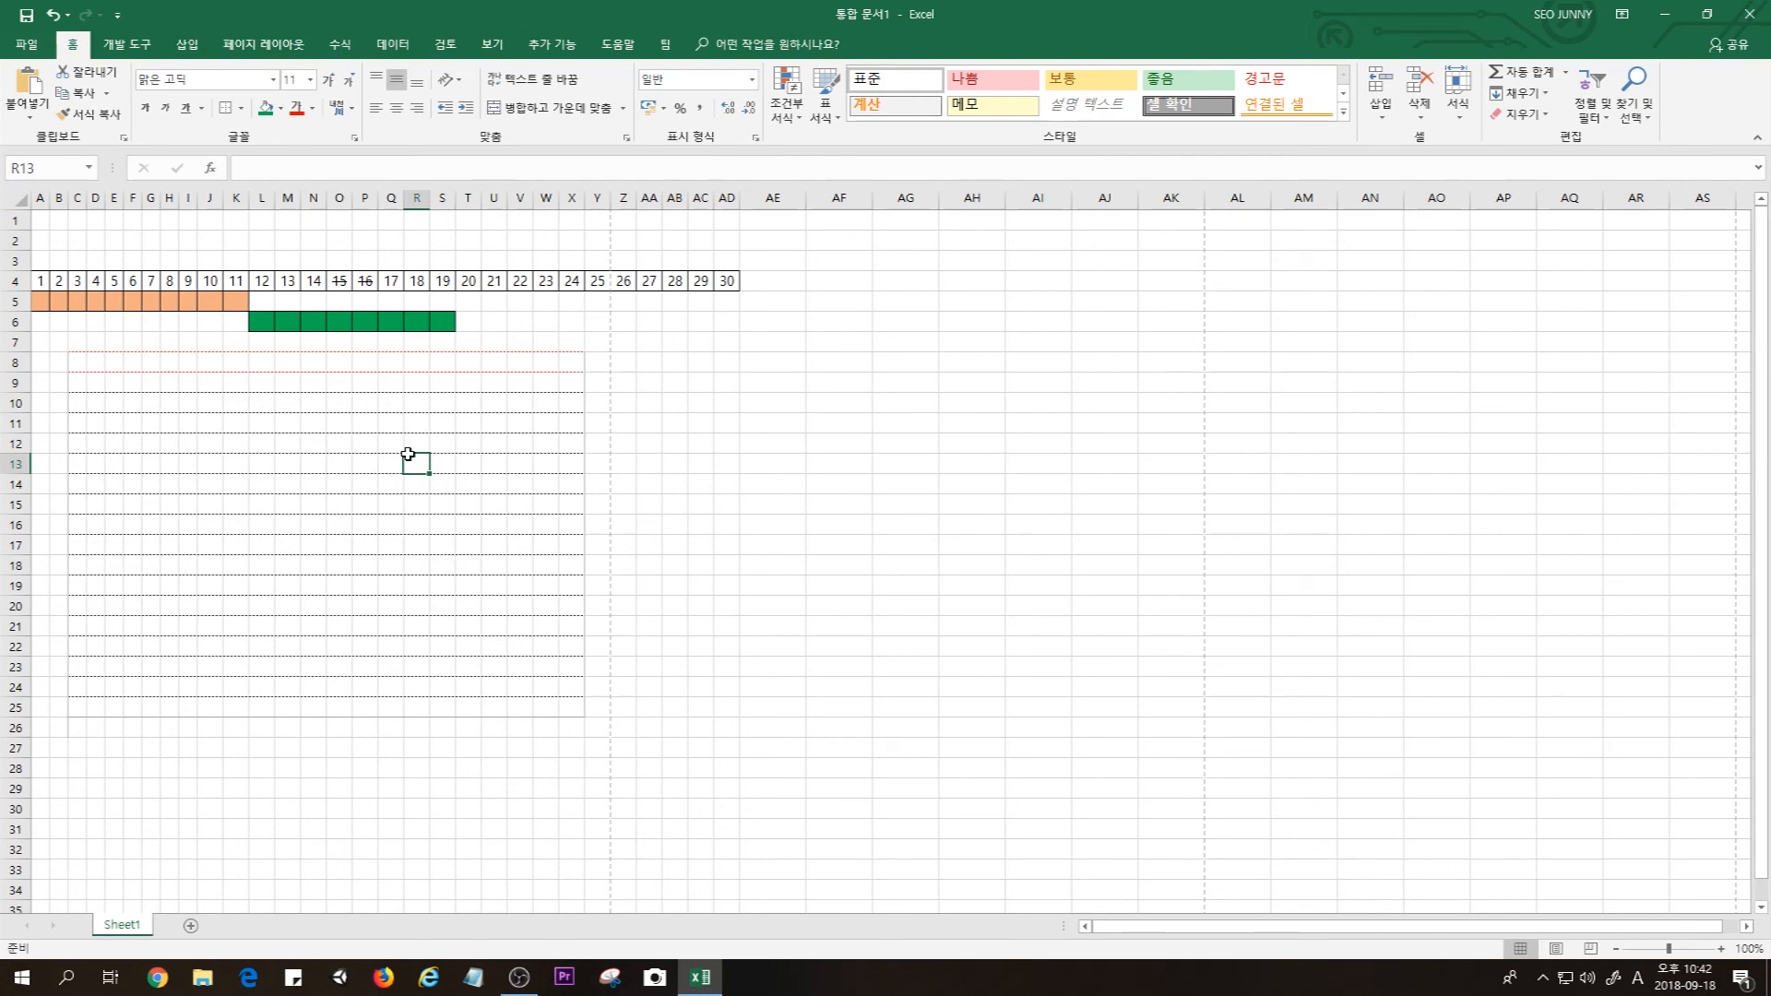